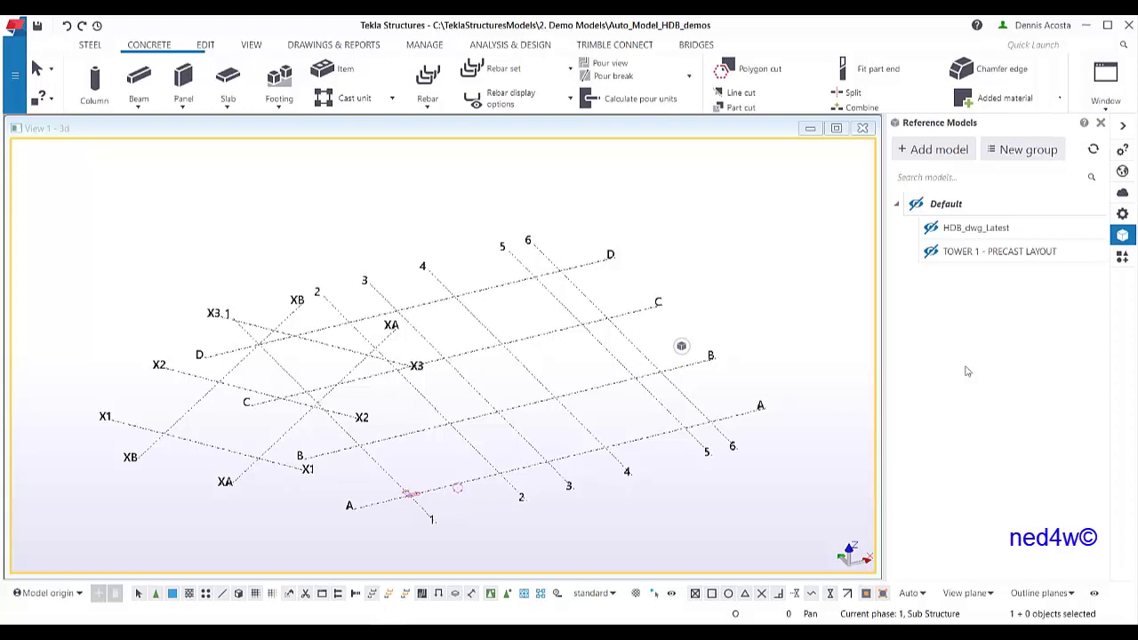
Show the HDB_dwg_Latest reference model in the 3D view and turn the view to look straight down on the plan
{"action": "middle_click_drag", "start_coordinate": [514, 422], "coordinate": [525, 402]}
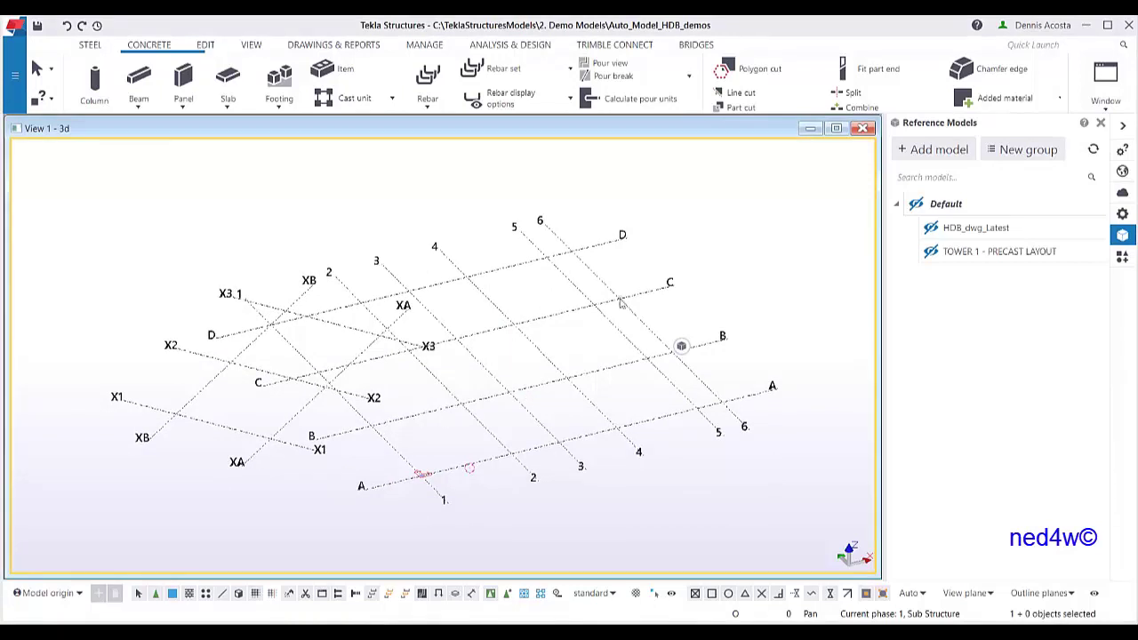
{"action": "left_click", "coordinate": [931, 228]}
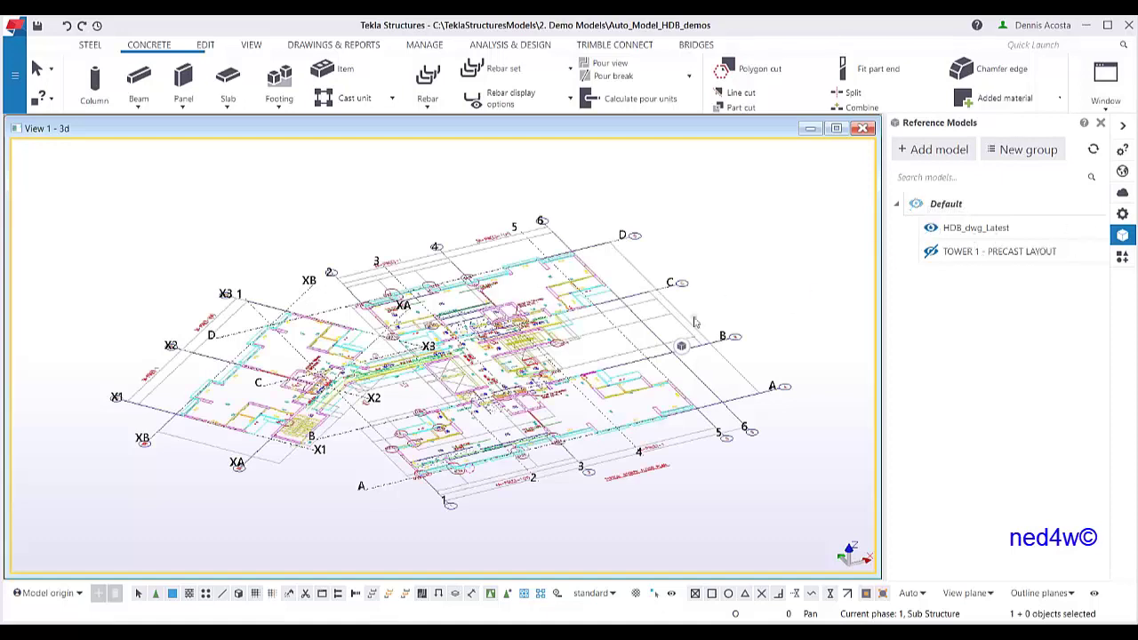
{"action": "middle_click_drag", "start_coordinate": [733, 329], "coordinate": [604, 388], "text": "ctrl"}
{"action": "middle_click_drag", "start_coordinate": [533, 398], "coordinate": [388, 467], "text": "ctrl"}
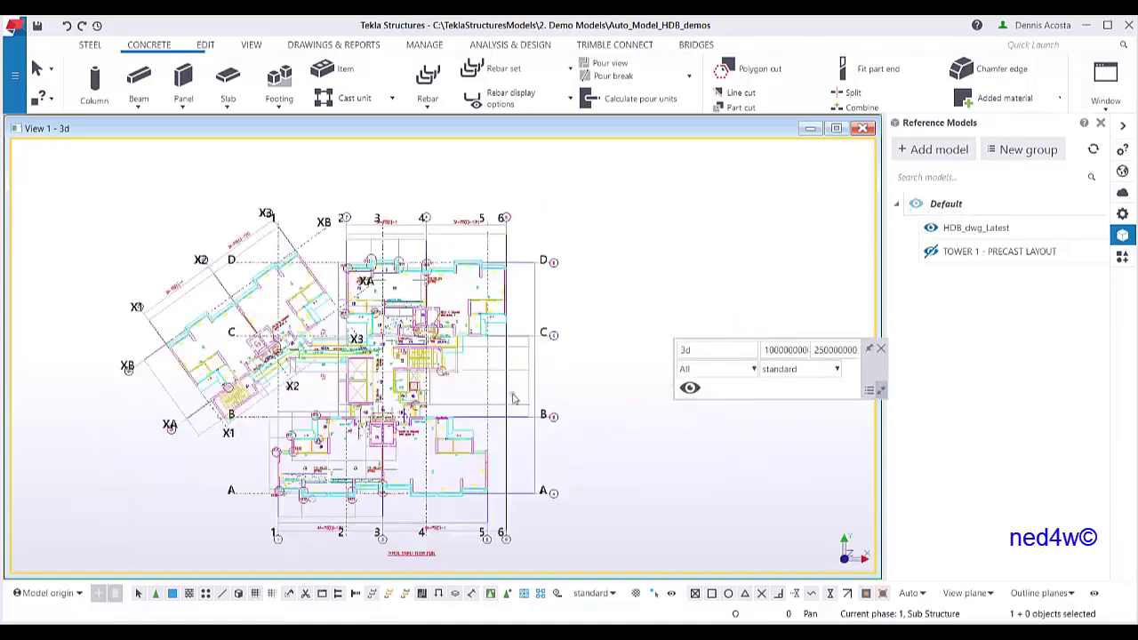
Examine the facade and column layout in the reference drawing along grid A between grids 1 and 3, in plan and in 3D
{"action": "scroll", "coordinate": [387, 467], "scroll_direction": "up", "scroll_amount": 5}
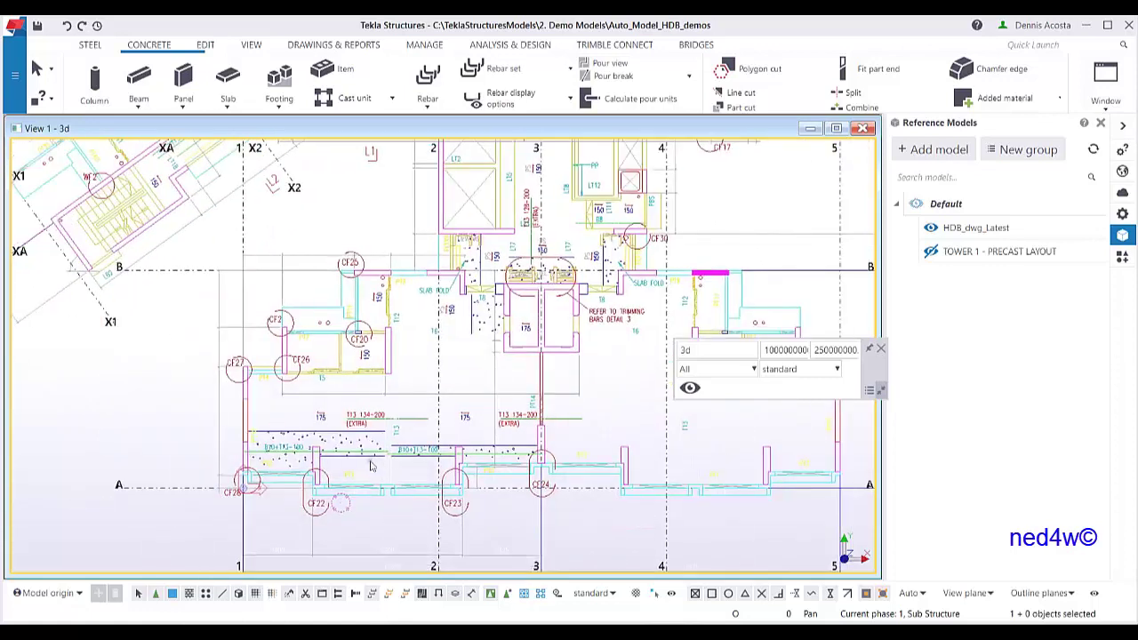
{"action": "scroll", "coordinate": [356, 436], "scroll_direction": "up", "scroll_amount": 5}
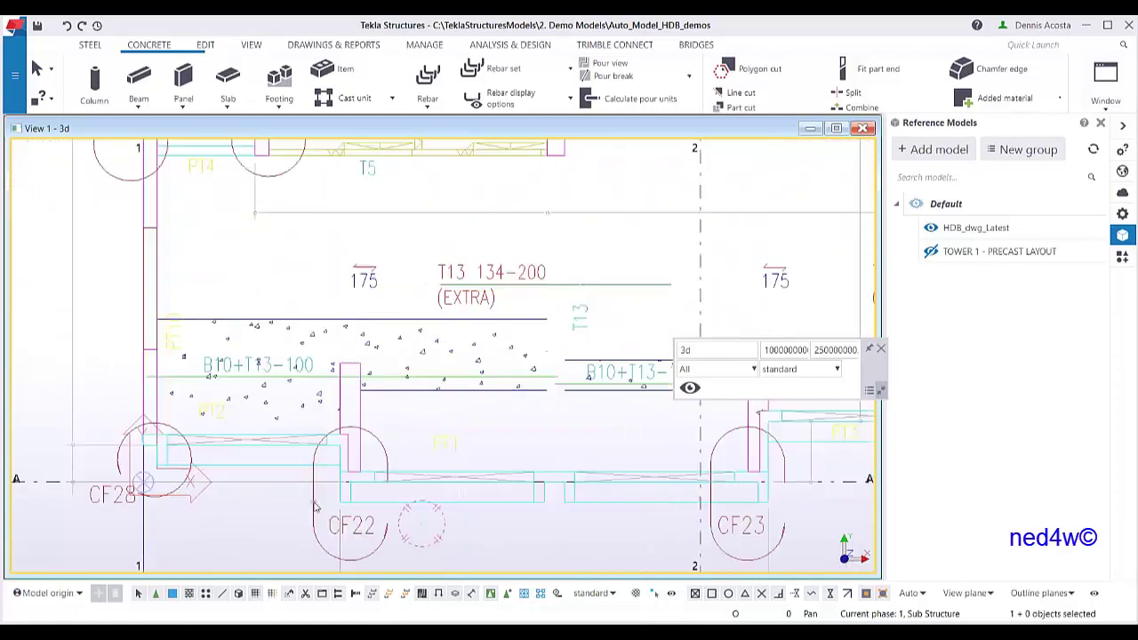
{"action": "scroll", "coordinate": [258, 476], "scroll_direction": "down", "scroll_amount": 3}
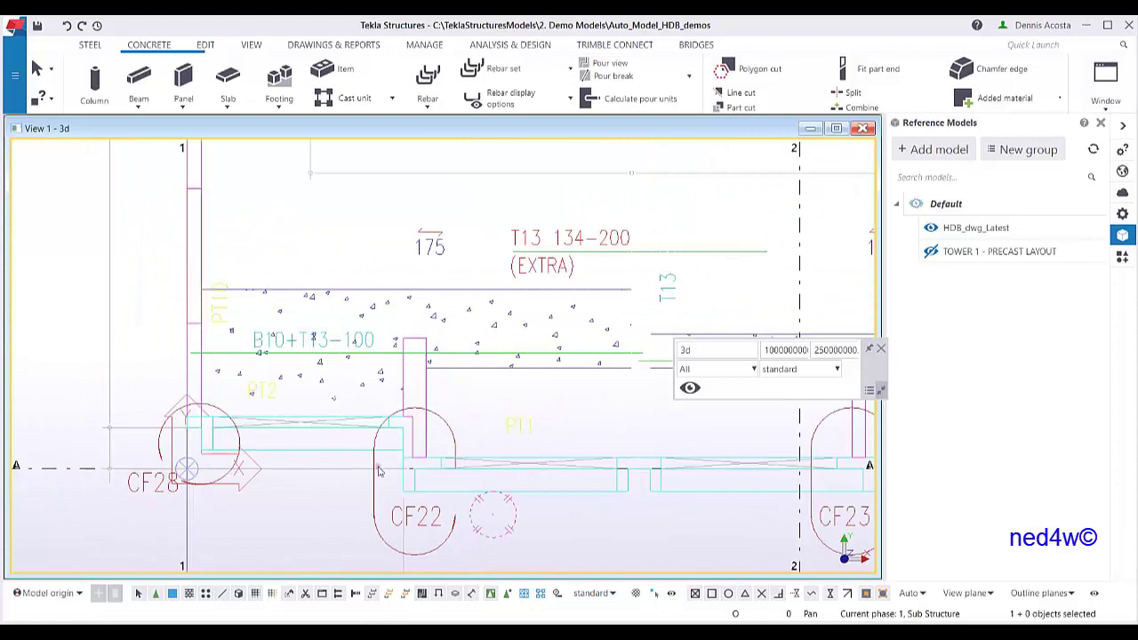
{"action": "scroll", "coordinate": [378, 471], "scroll_direction": "down", "scroll_amount": 1}
{"action": "scroll", "coordinate": [378, 471], "scroll_direction": "down", "scroll_amount": 4}
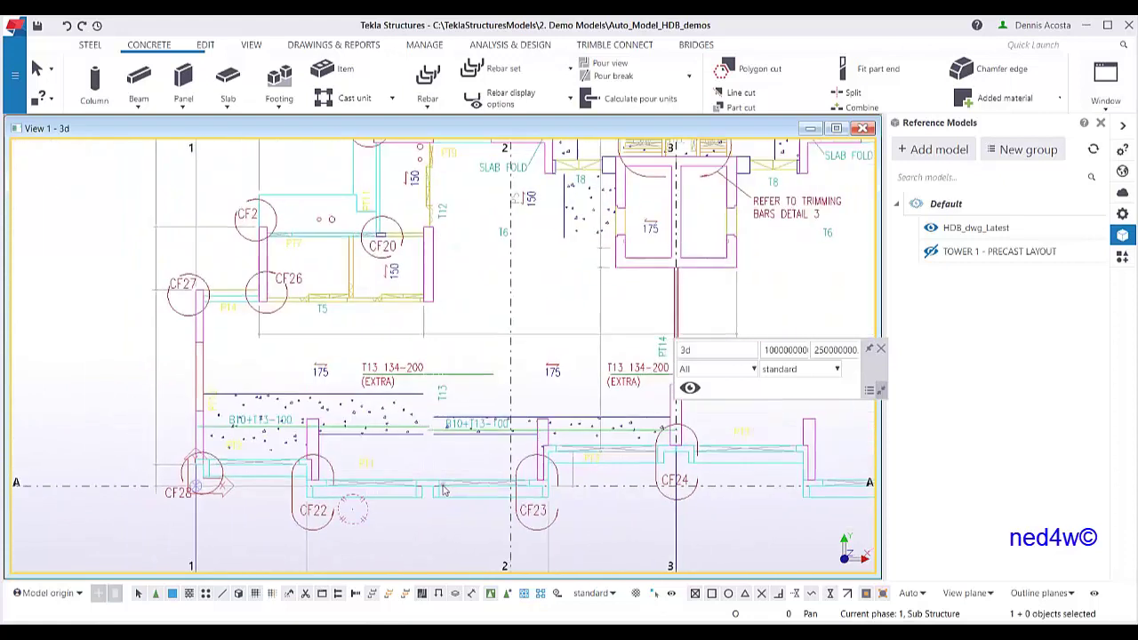
{"action": "scroll", "coordinate": [355, 438], "scroll_direction": "up", "scroll_amount": 2}
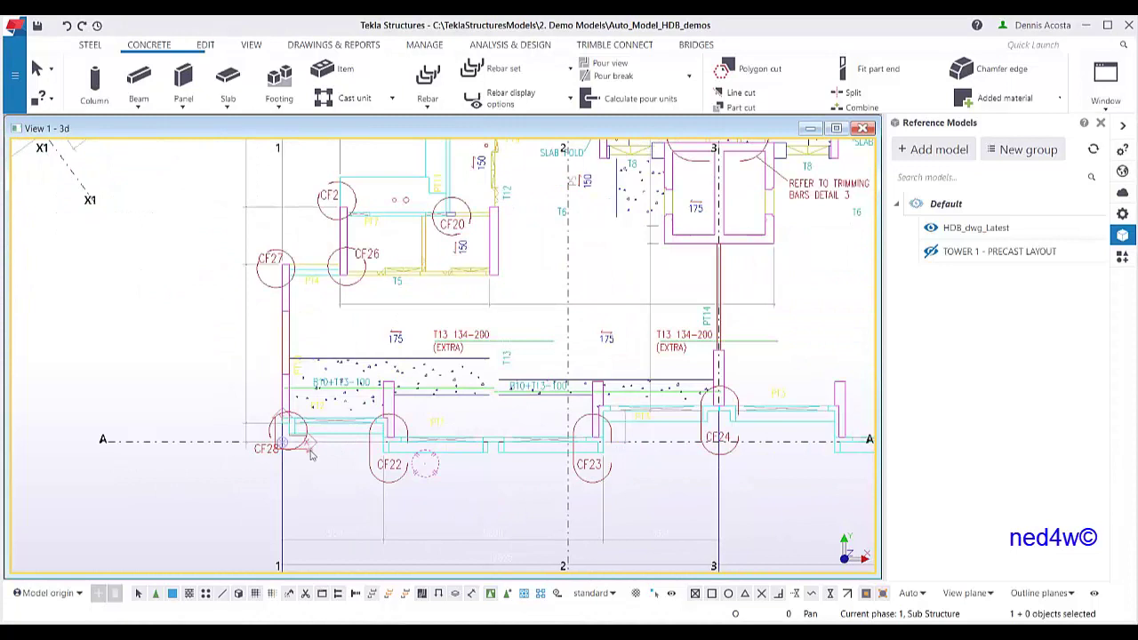
{"action": "middle_click_drag", "start_coordinate": [315, 458], "coordinate": [318, 467], "text": "ctrl"}
{"action": "scroll", "coordinate": [320, 472], "scroll_direction": "up", "scroll_amount": 5}
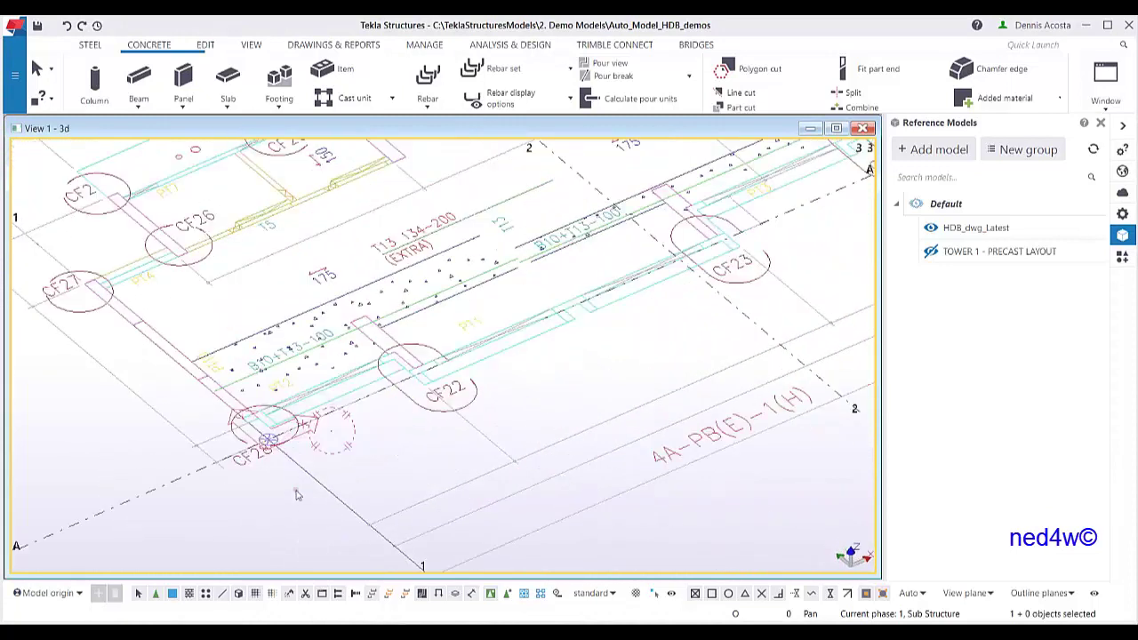
{"action": "scroll", "coordinate": [322, 473], "scroll_direction": "down", "scroll_amount": 2}
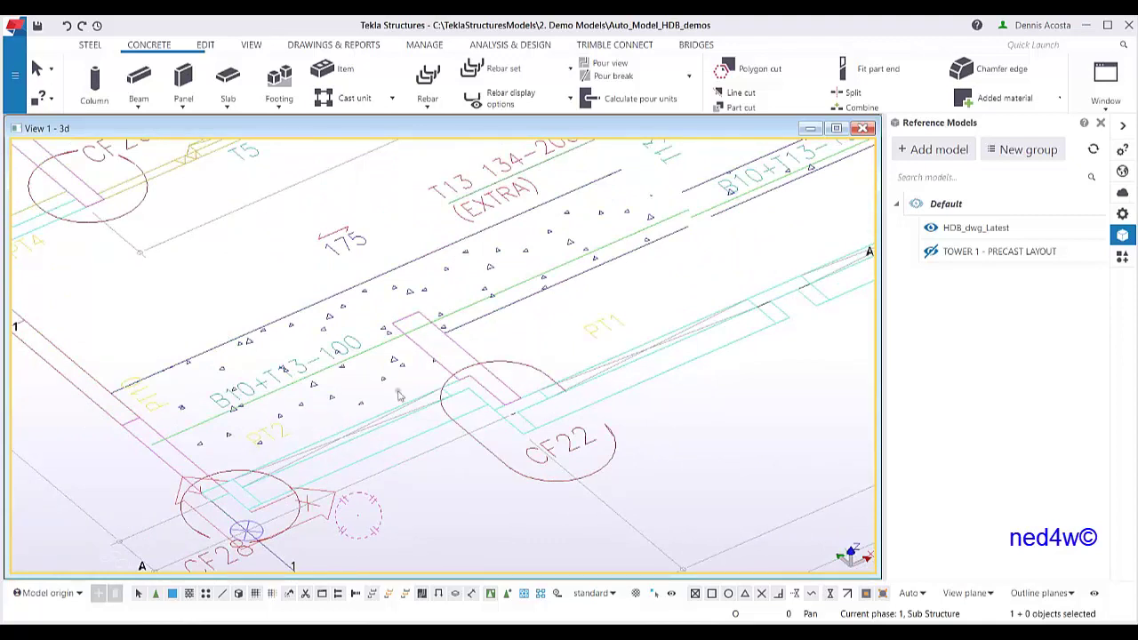
{"action": "scroll", "coordinate": [496, 396], "scroll_direction": "down", "scroll_amount": 2}
{"action": "scroll", "coordinate": [495, 395], "scroll_direction": "down", "scroll_amount": 6}
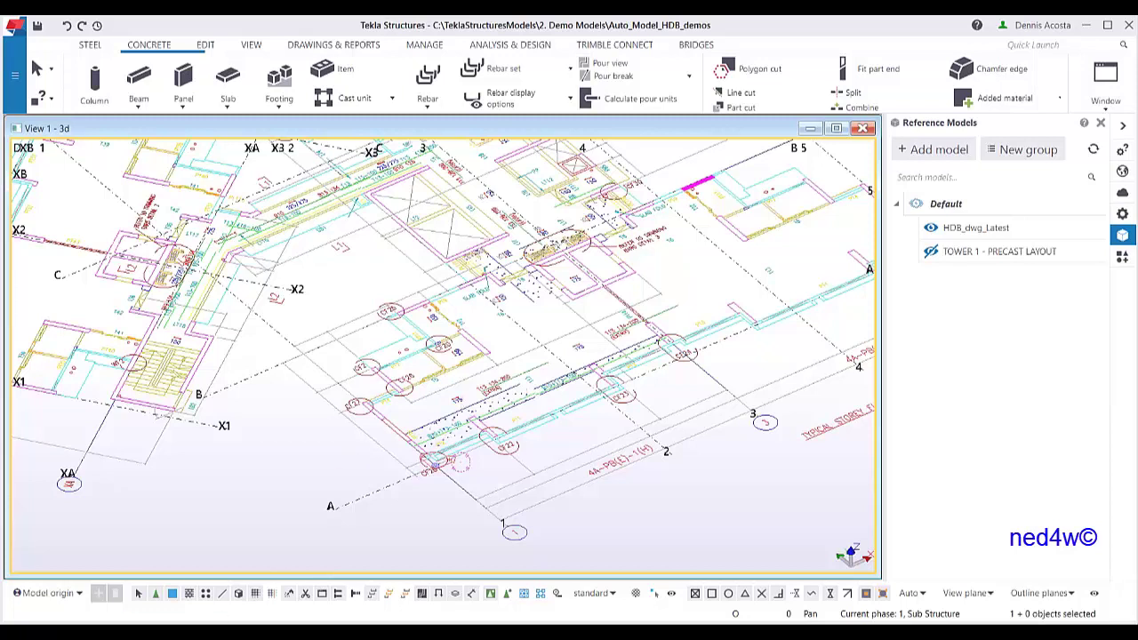
Switch to the browser to view the Concrete HDB Modeling Tools page on Tekla Warehouse, and return to the Tekla Structures model
{"action": "left_click", "coordinate": [203, 569]}
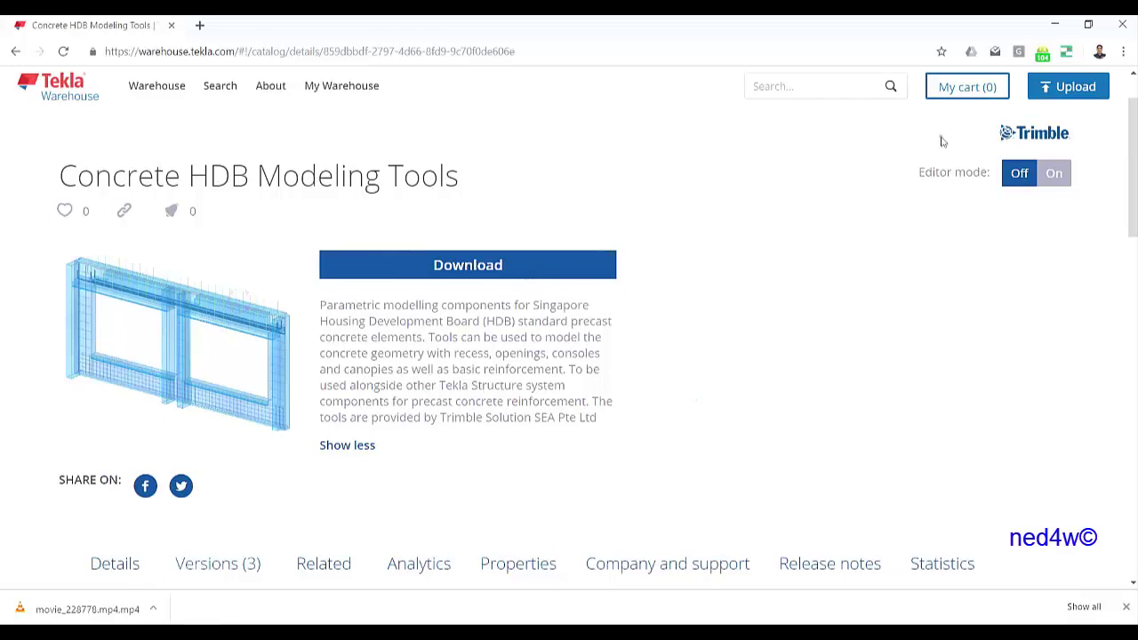
{"action": "left_click", "coordinate": [1055, 24]}
{"action": "middle_click_drag", "start_coordinate": [626, 363], "coordinate": [605, 380]}
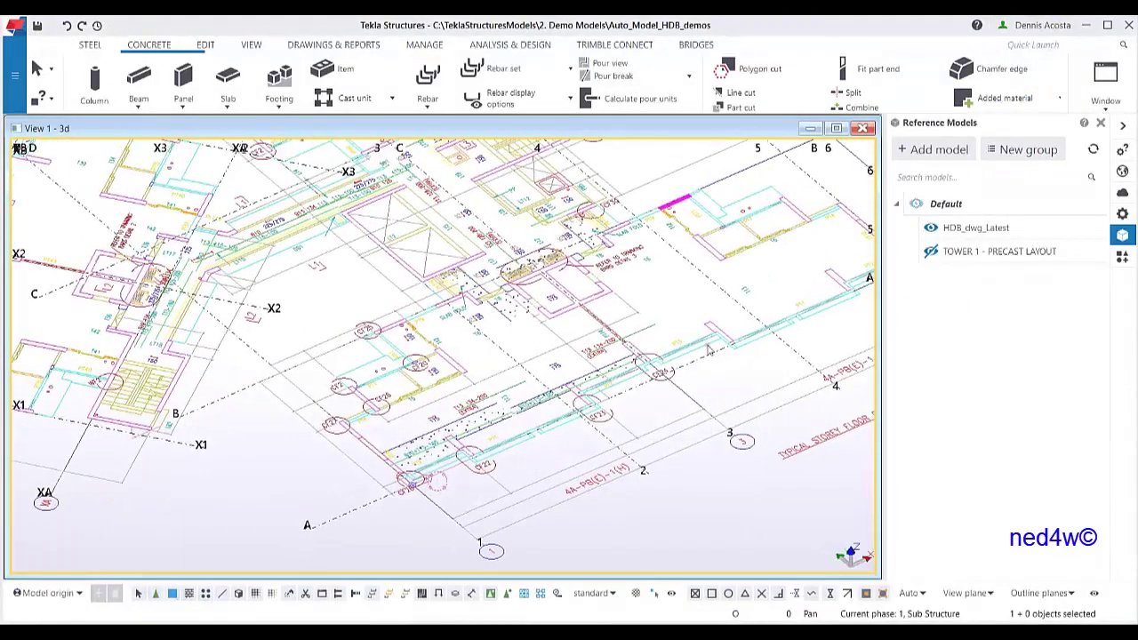
Open the HDB Components group and review the HDB - AC Ledge (8) geometry and parts settings and the HDB - Beam 1 (12) beam settings
{"action": "left_click", "coordinate": [1124, 257]}
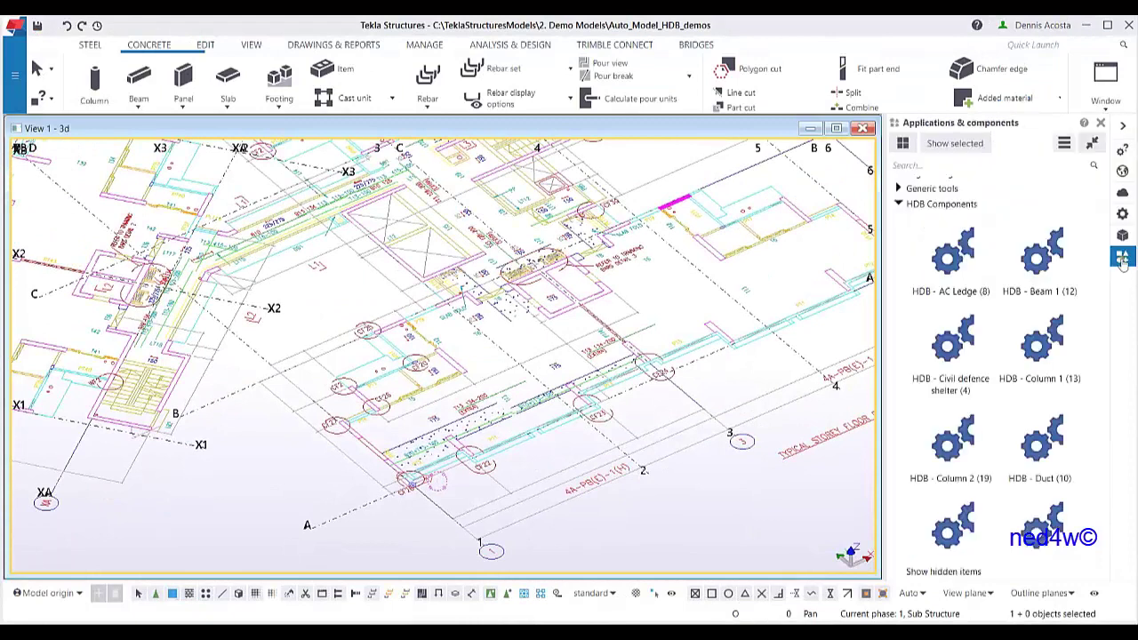
{"action": "left_click", "coordinate": [900, 205]}
{"action": "left_click", "coordinate": [899, 205]}
{"action": "double_click", "coordinate": [957, 274]}
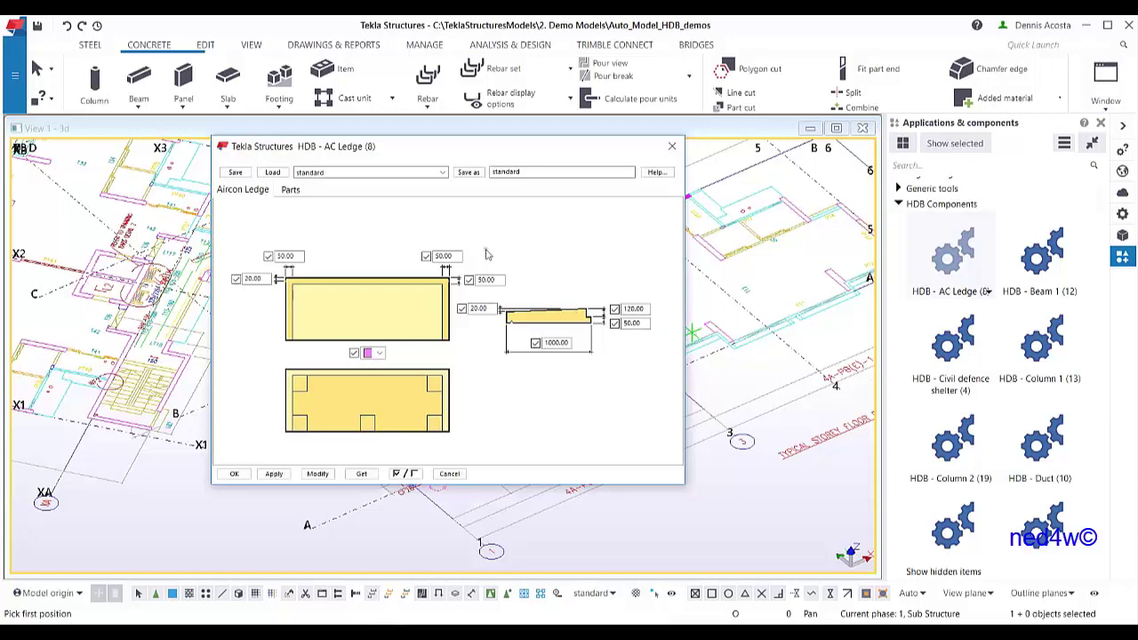
{"action": "left_click", "coordinate": [290, 190]}
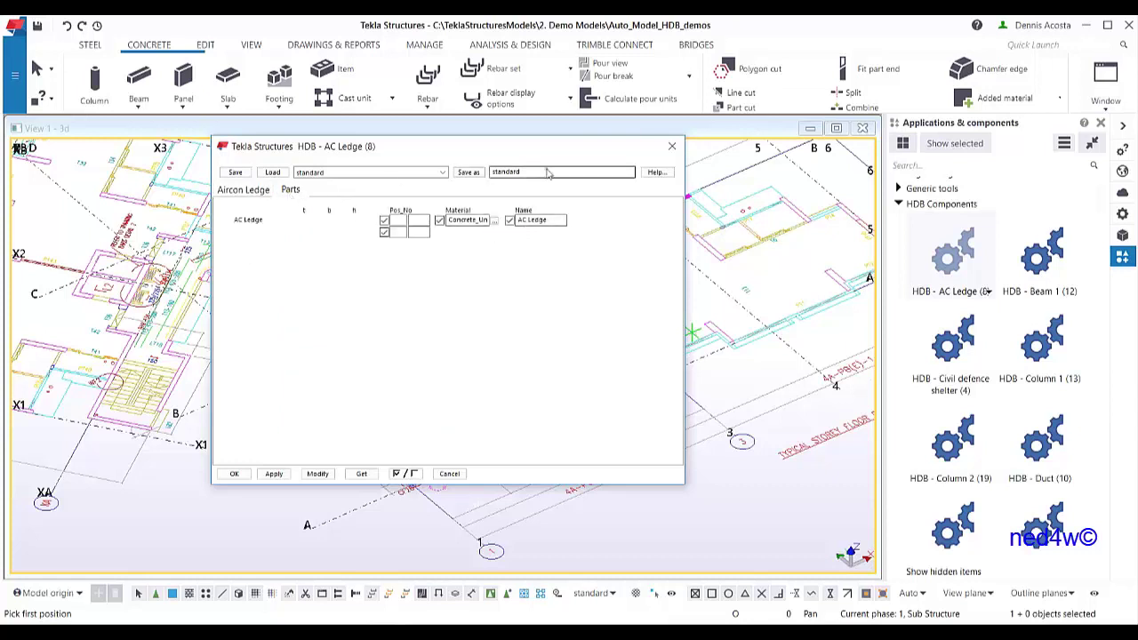
{"action": "left_click", "coordinate": [1036, 260]}
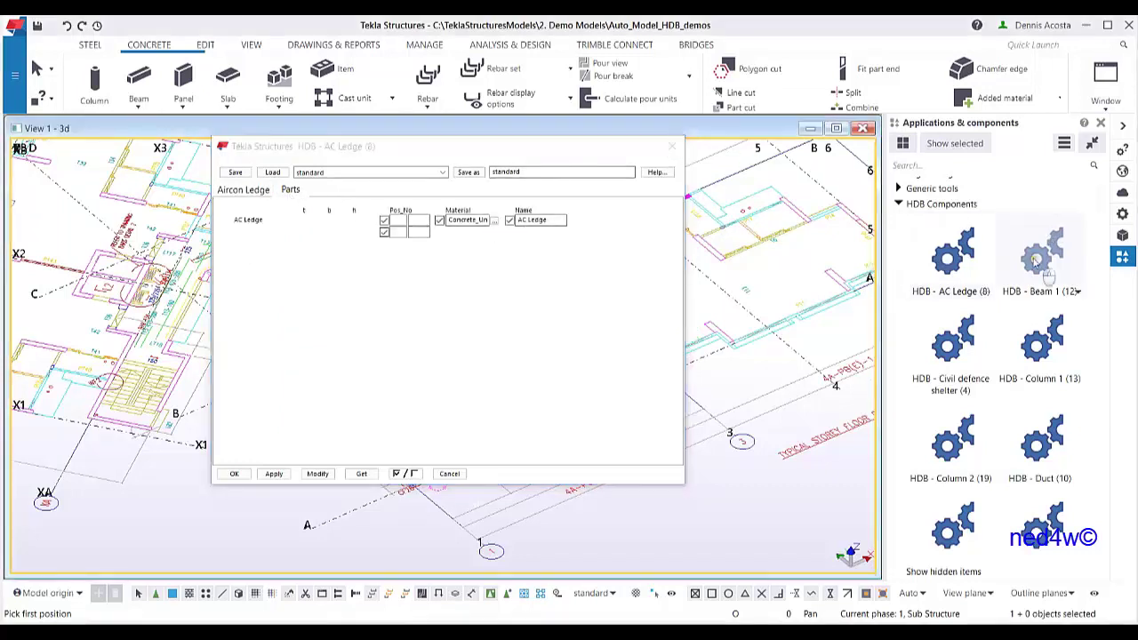
{"action": "left_click_drag", "start_coordinate": [696, 164], "coordinate": [461, 166]}
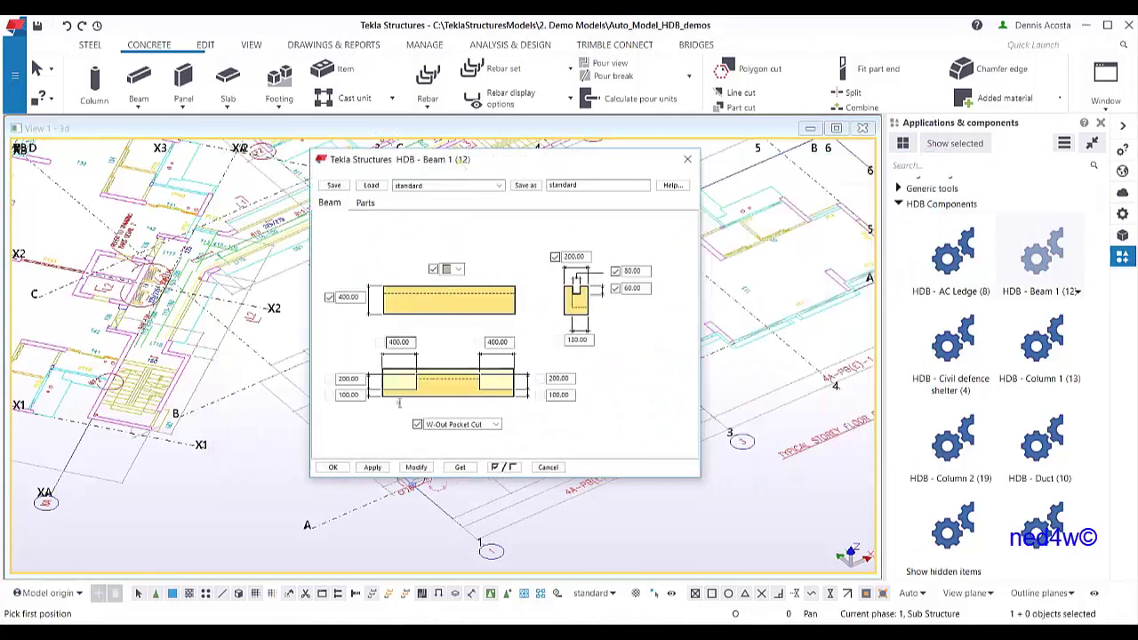
Review the wall, hole, ventilation and parts settings of the HDB - Civil defence shelter (4) component
{"action": "left_click", "coordinate": [948, 365]}
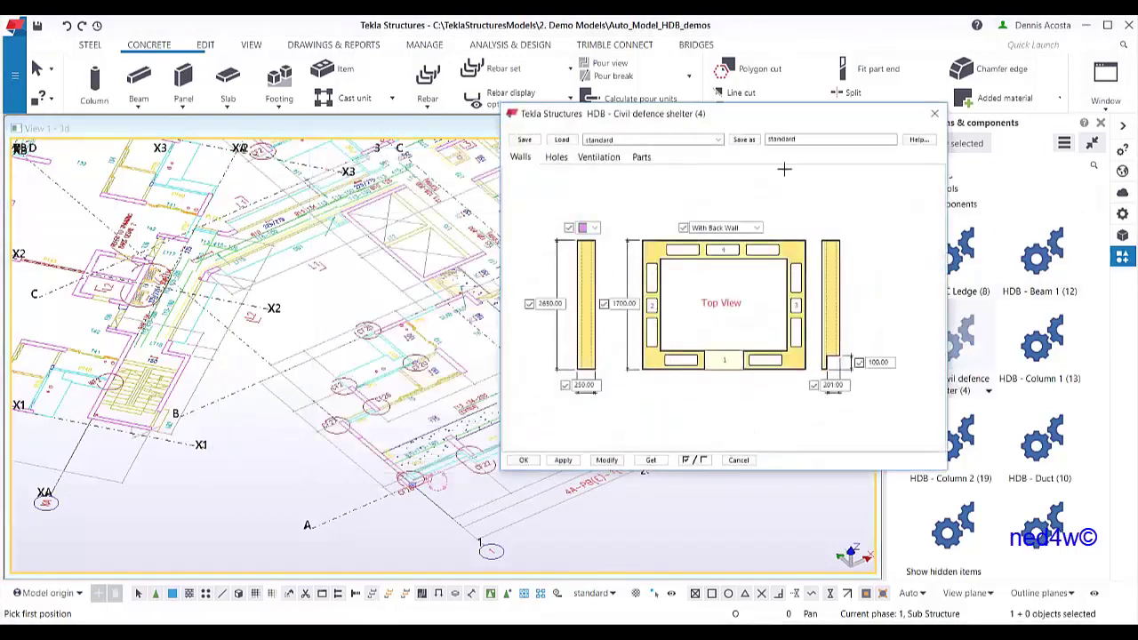
{"action": "left_click_drag", "start_coordinate": [758, 111], "coordinate": [509, 114]}
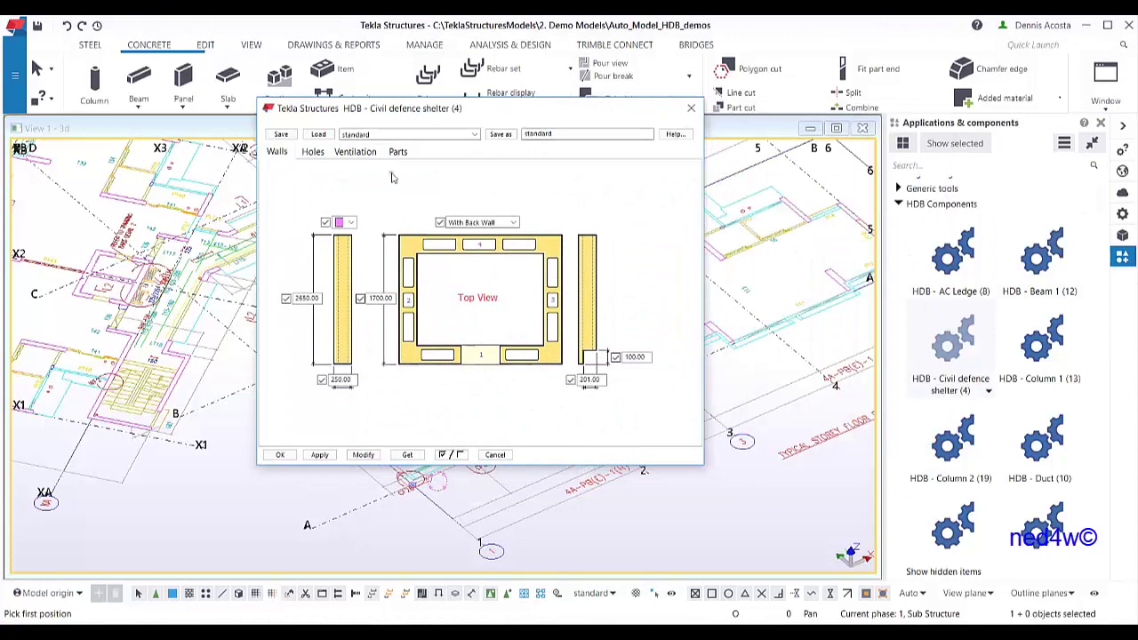
{"action": "left_click", "coordinate": [317, 154]}
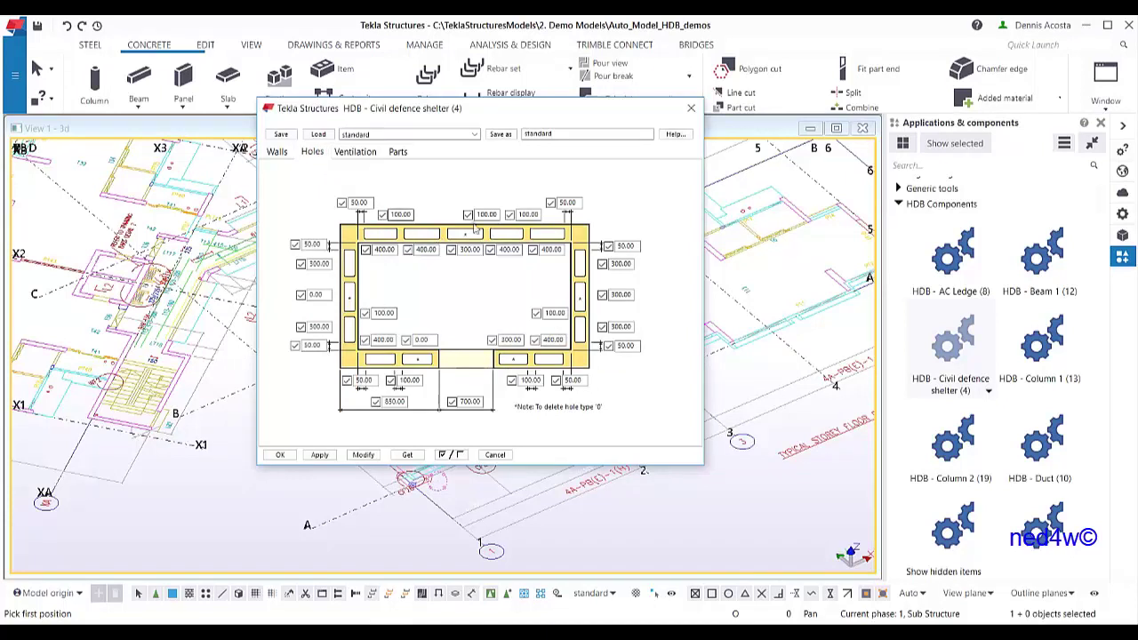
{"action": "left_click", "coordinate": [366, 153]}
{"action": "left_click", "coordinate": [396, 153]}
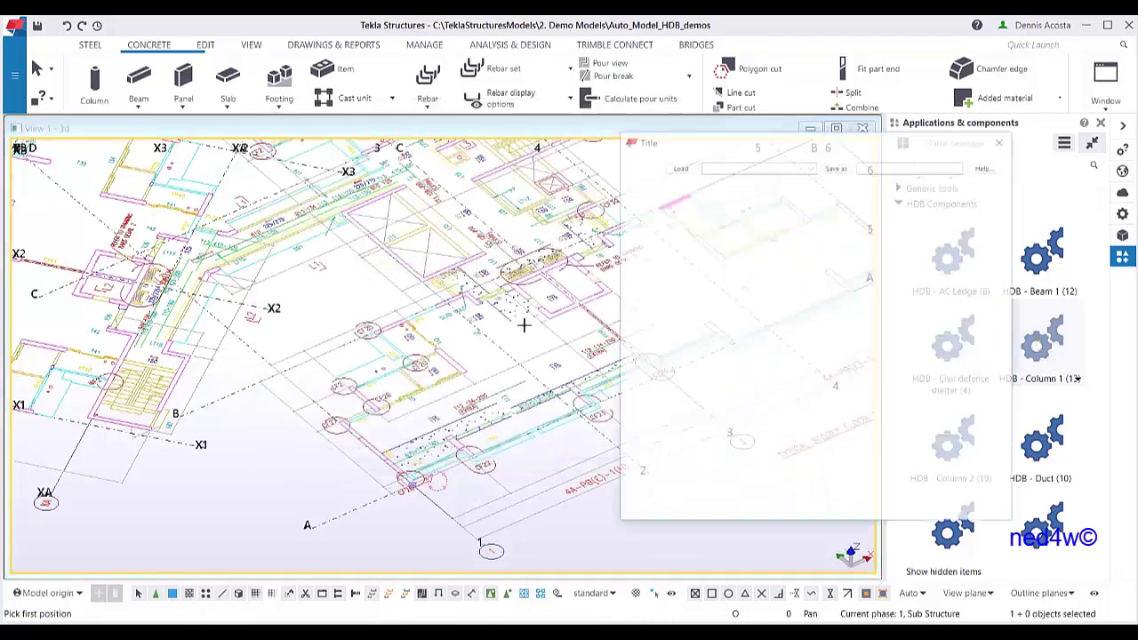
Switch the HDB - Column 1 (13) settings to Two Tier and review the hole layout and end shape options
{"action": "left_click_drag", "start_coordinate": [694, 141], "coordinate": [341, 141]}
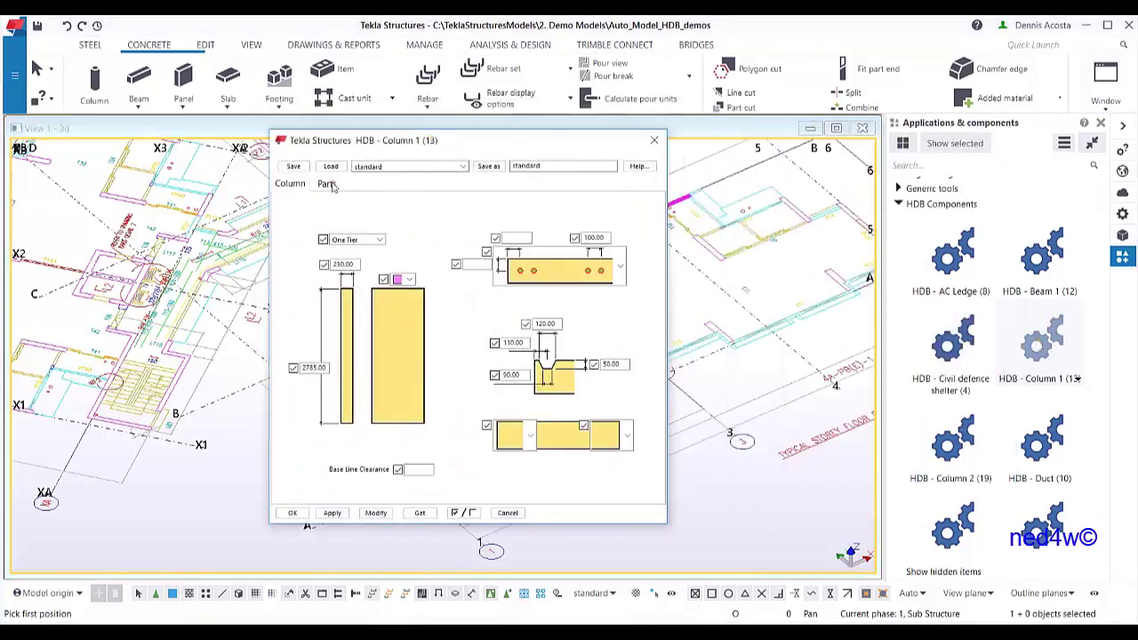
{"action": "left_click", "coordinate": [362, 240]}
{"action": "left_click", "coordinate": [345, 260]}
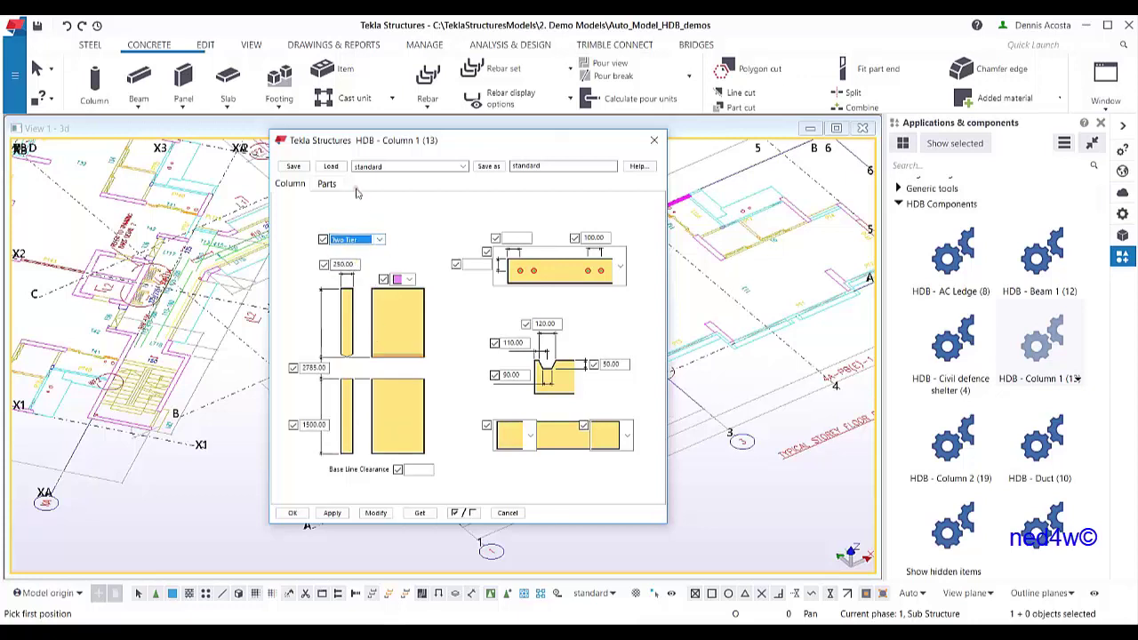
{"action": "left_click", "coordinate": [621, 277]}
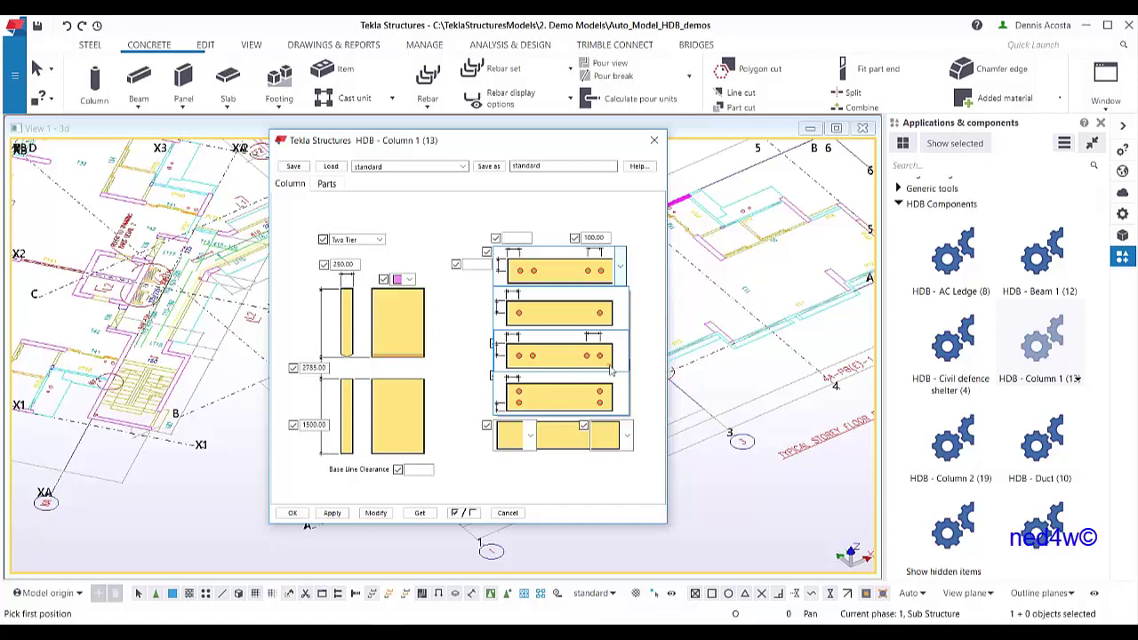
{"action": "left_click", "coordinate": [473, 434]}
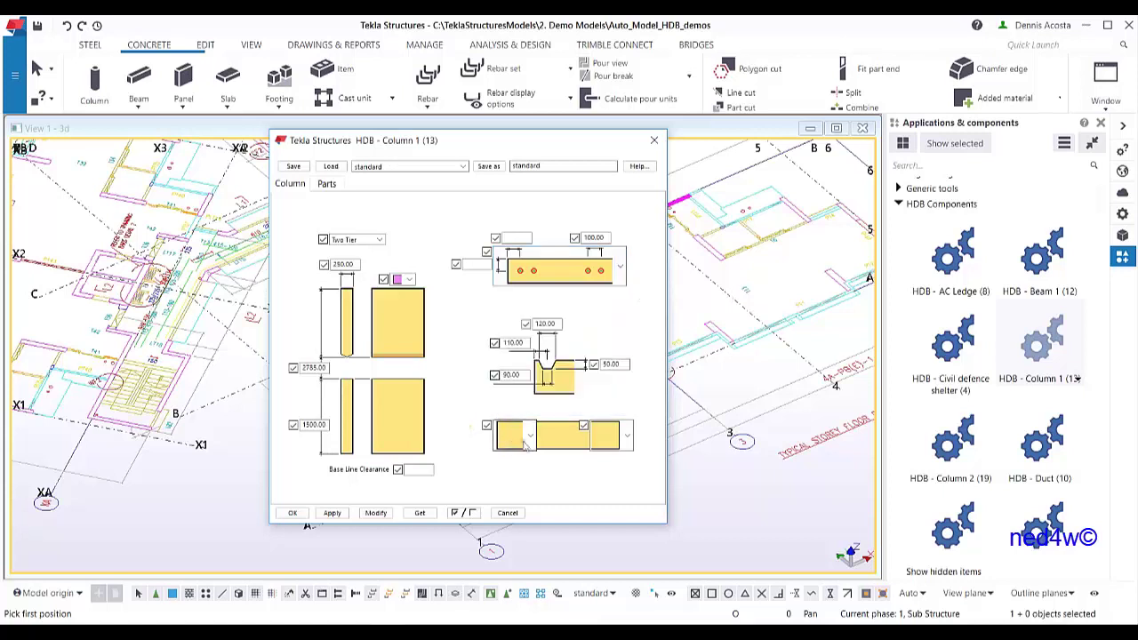
{"action": "left_click", "coordinate": [530, 435]}
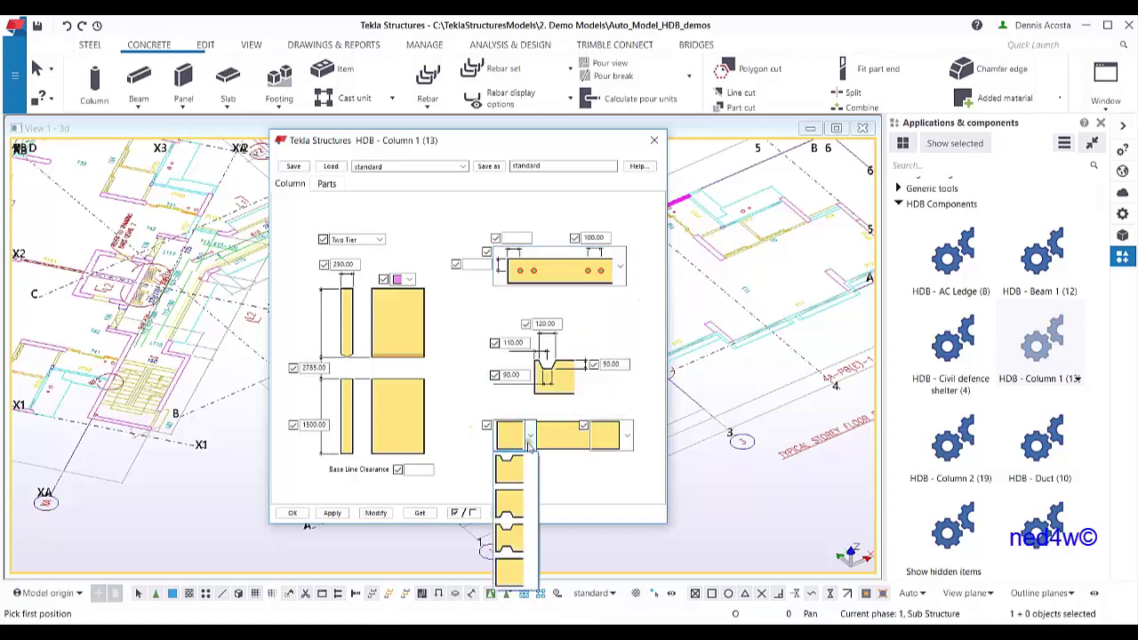
{"action": "left_click", "coordinate": [655, 142]}
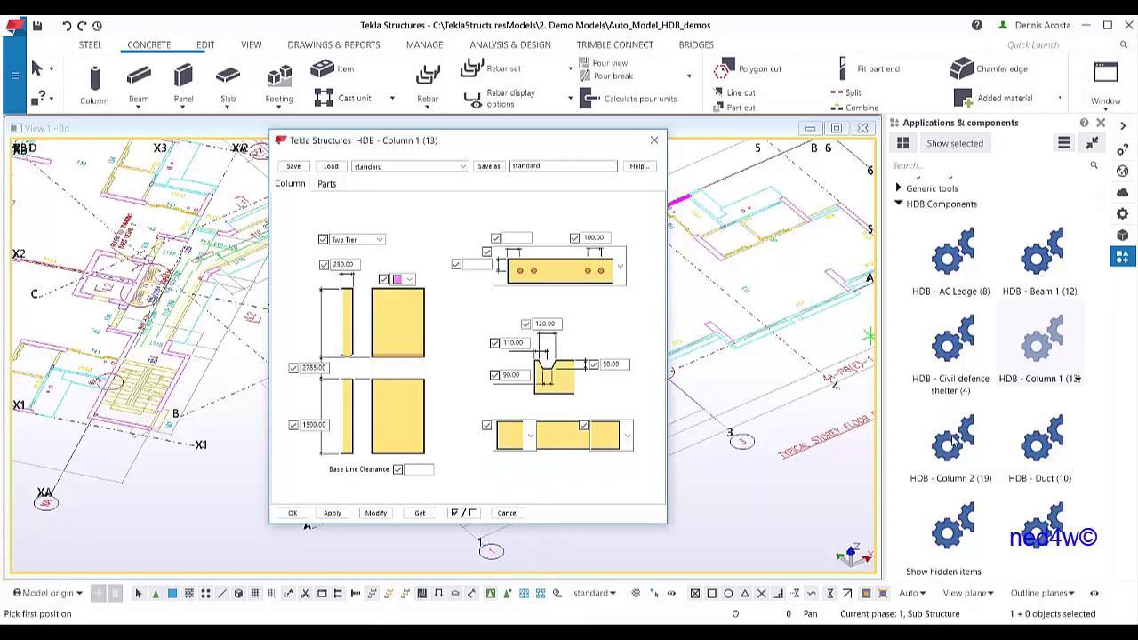
Review the HDB - Duct (10) geometry and the facade, details and features settings of HDB - Facade K1F2 (2)
{"action": "double_click", "coordinate": [1042, 440]}
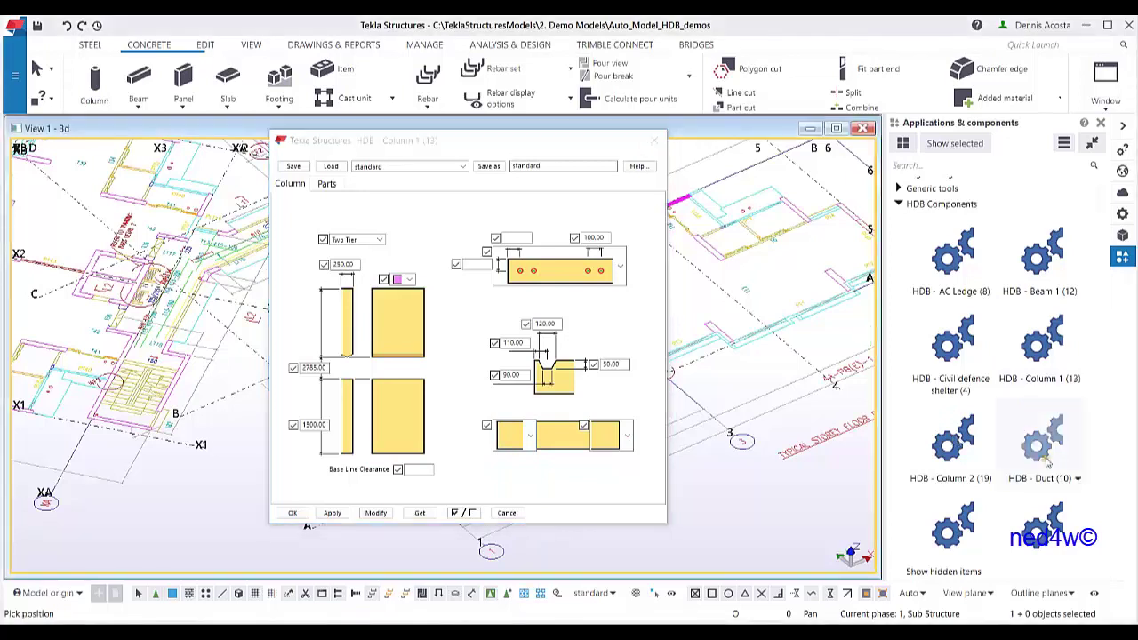
{"action": "left_click_drag", "start_coordinate": [556, 121], "coordinate": [423, 129]}
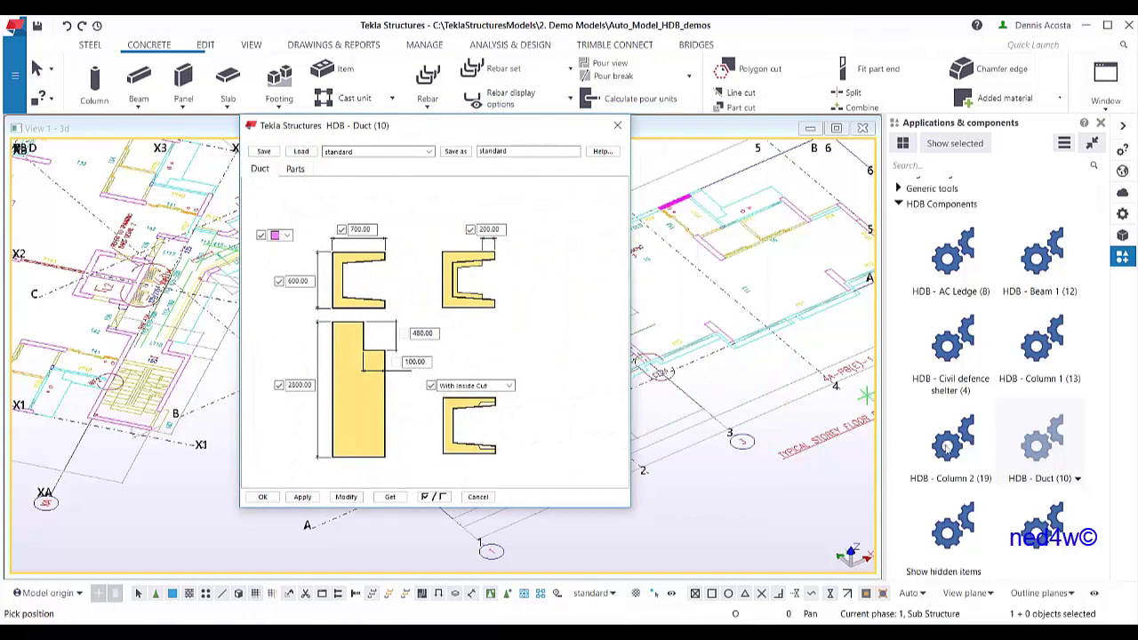
{"action": "scroll", "coordinate": [1023, 464], "scroll_direction": "down", "scroll_amount": 2}
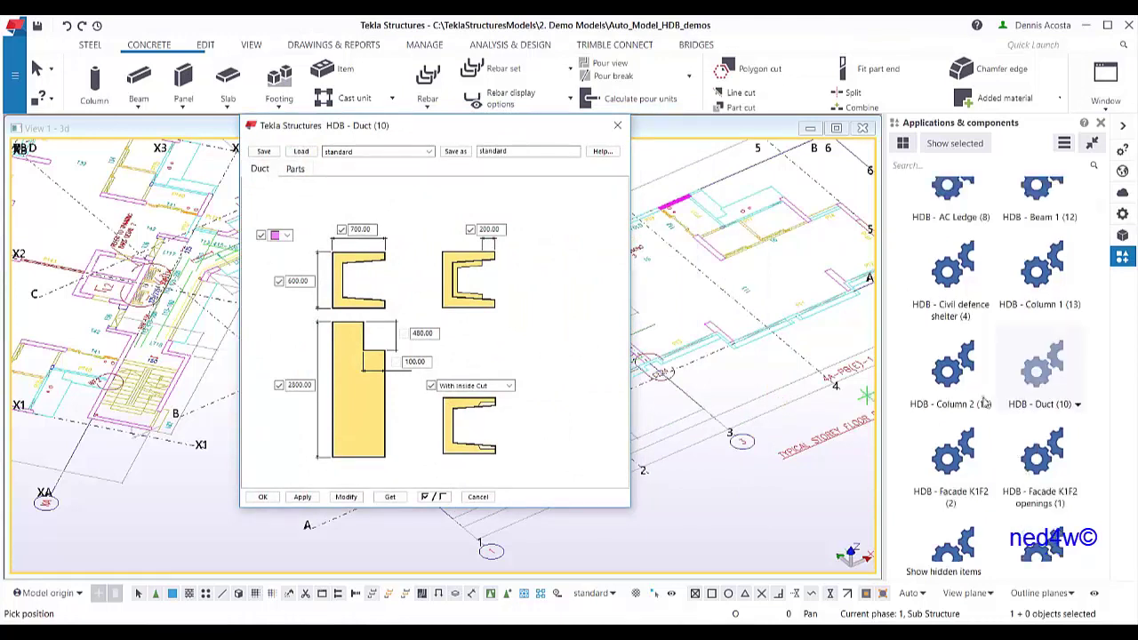
{"action": "double_click", "coordinate": [953, 478]}
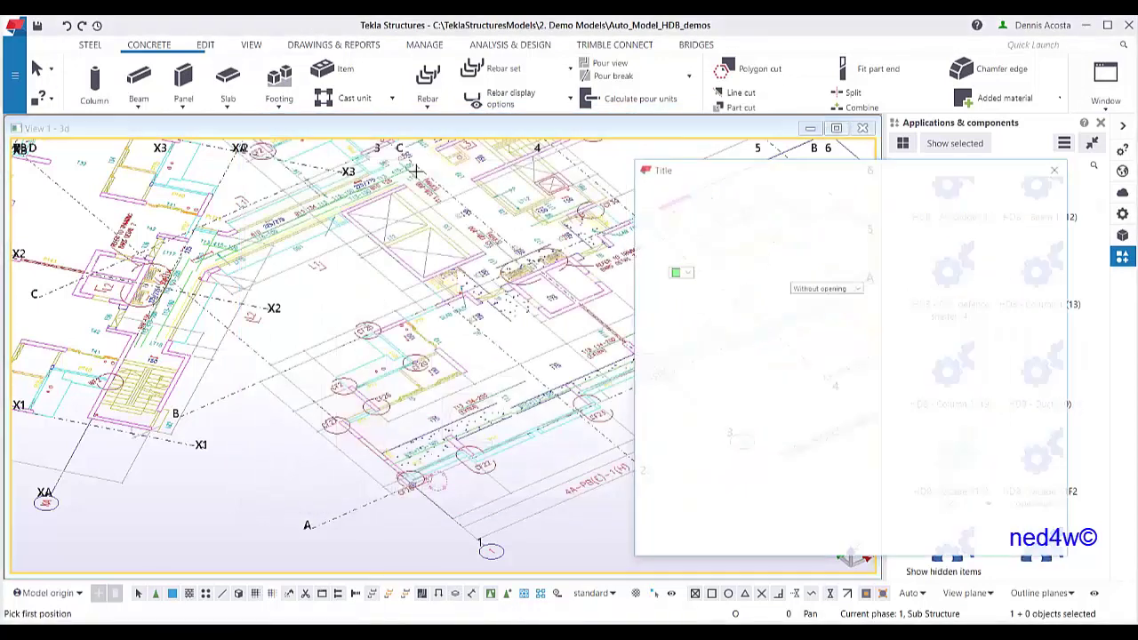
{"action": "left_click_drag", "start_coordinate": [805, 174], "coordinate": [352, 163]}
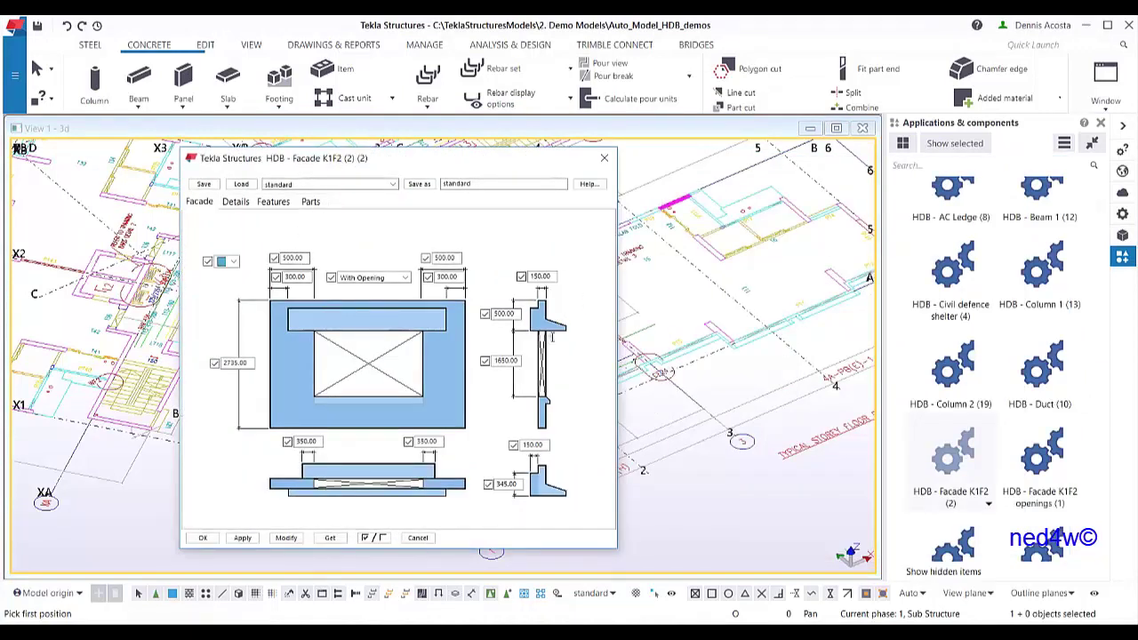
{"action": "left_click", "coordinate": [236, 204]}
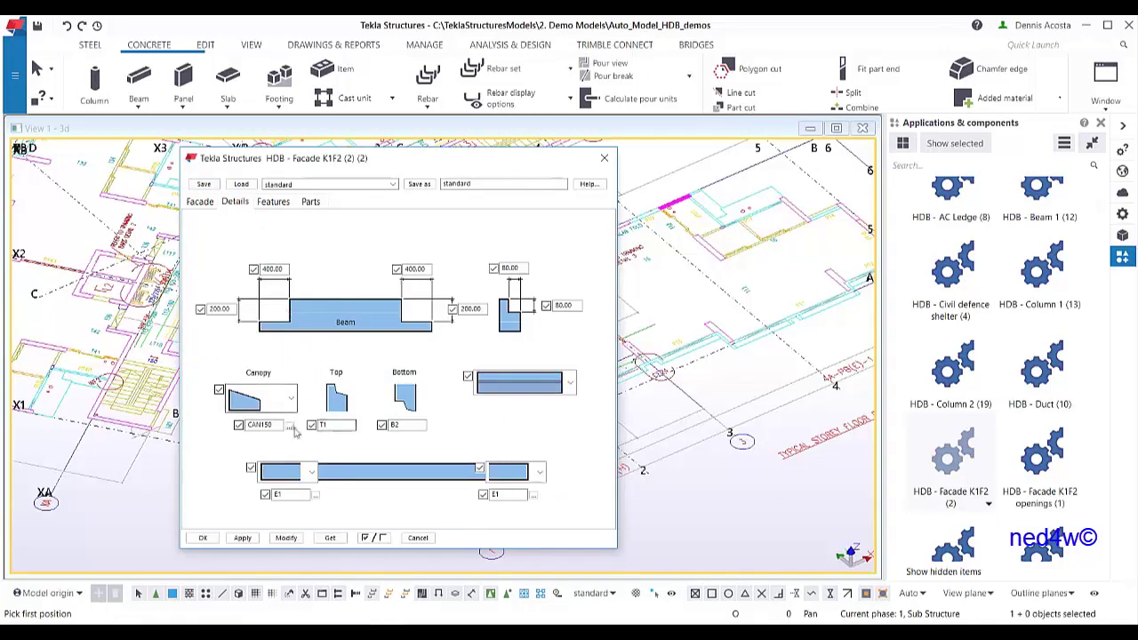
{"action": "left_click", "coordinate": [310, 474]}
{"action": "left_click", "coordinate": [311, 474]}
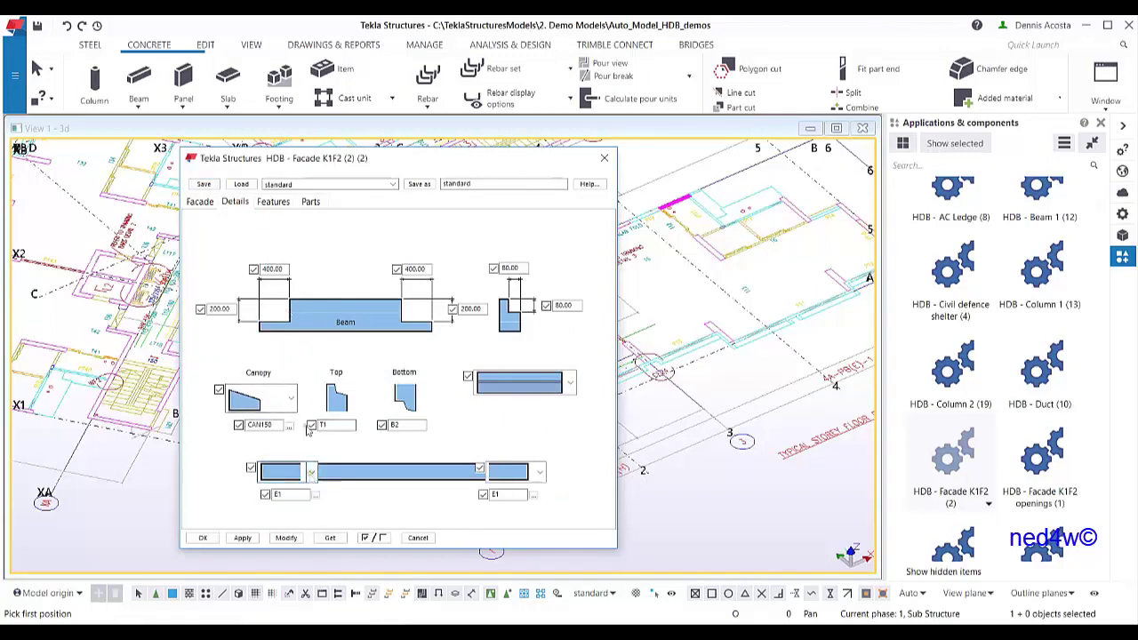
{"action": "left_click", "coordinate": [273, 202]}
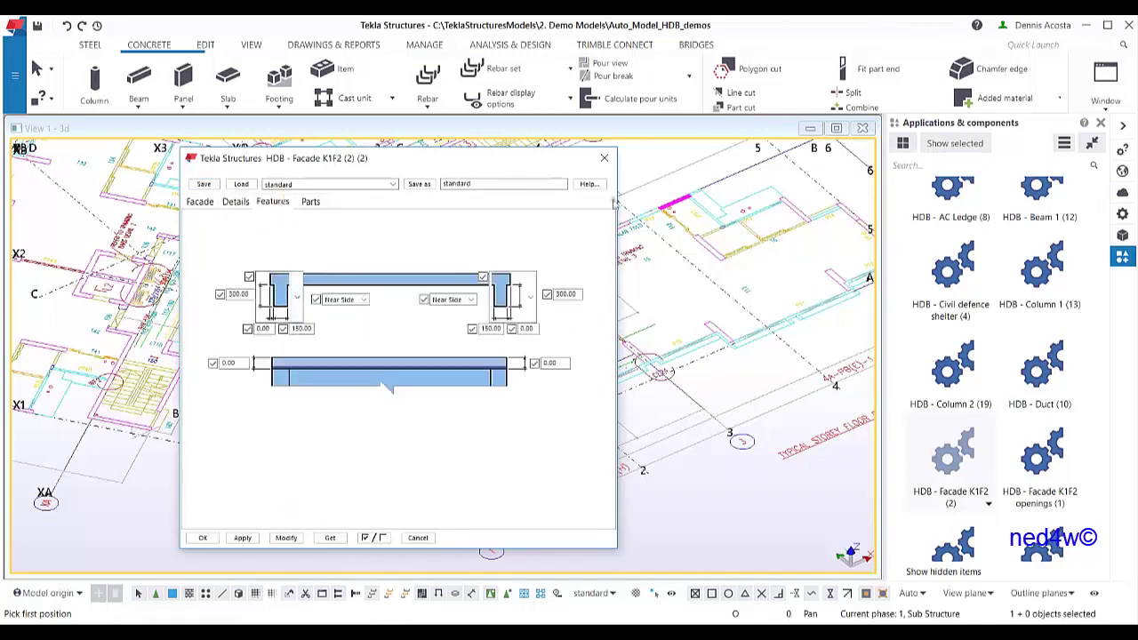
Open the HDB - Facade K1F2 openings (1) settings and compare the One Opening and Two Opening layouts
{"action": "left_click", "coordinate": [1039, 458]}
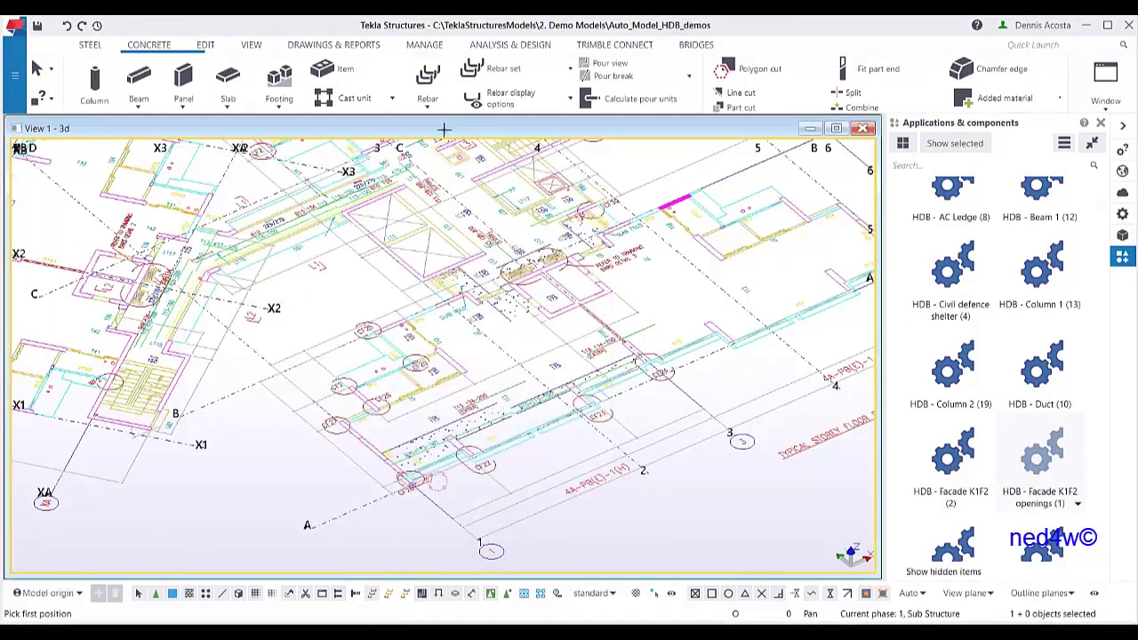
{"action": "left_click_drag", "start_coordinate": [717, 106], "coordinate": [351, 113]}
{"action": "left_click", "coordinate": [252, 151]}
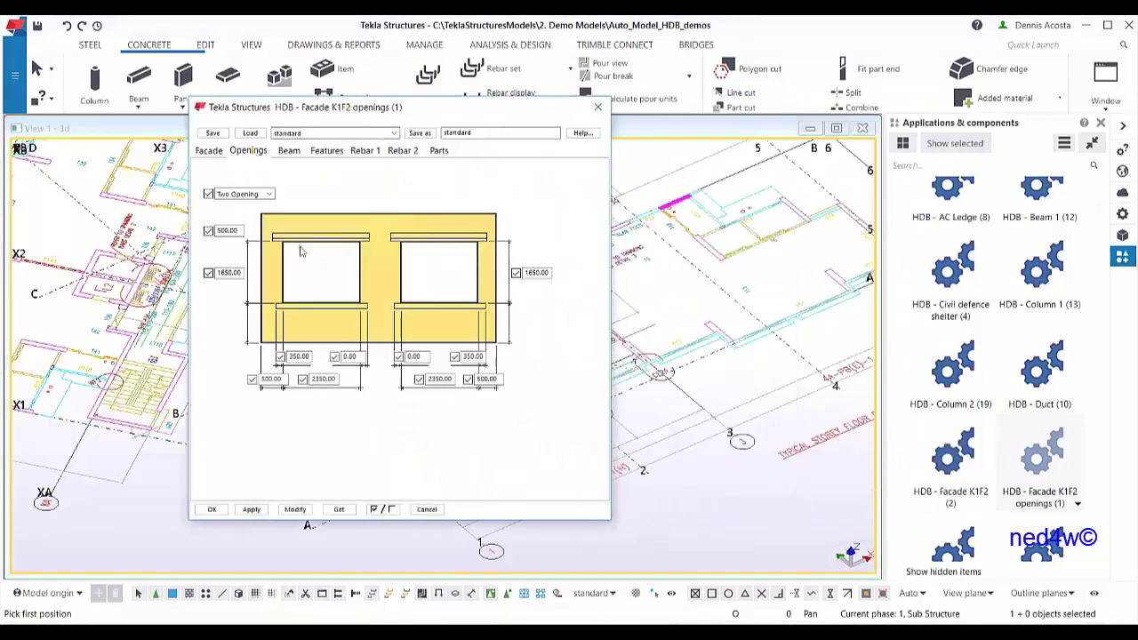
{"action": "left_click", "coordinate": [268, 194]}
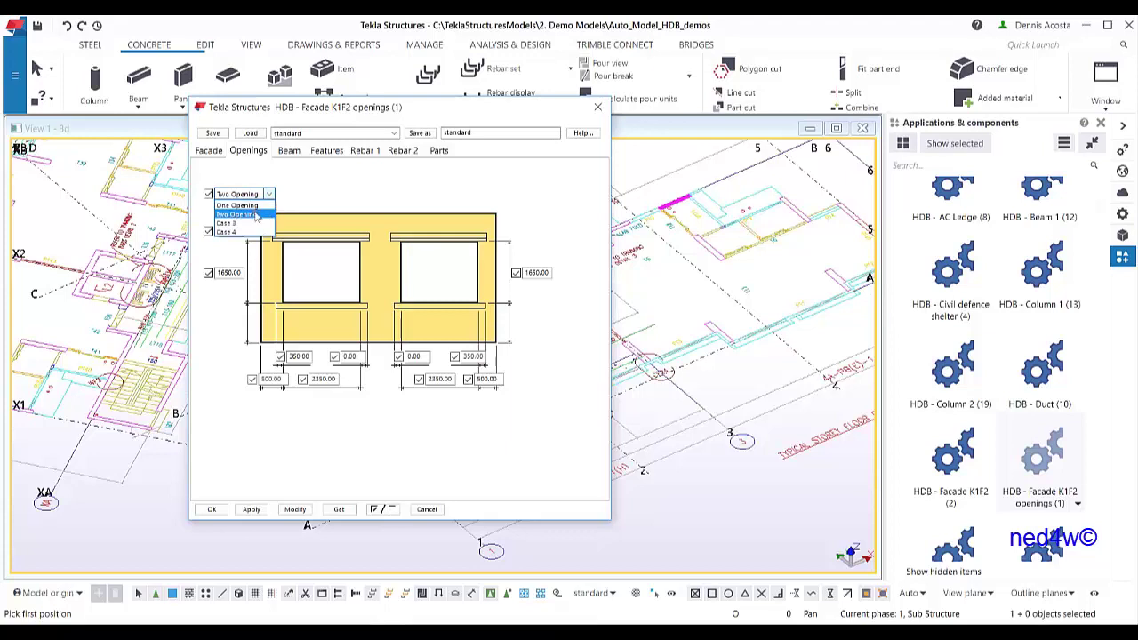
{"action": "left_click", "coordinate": [251, 206]}
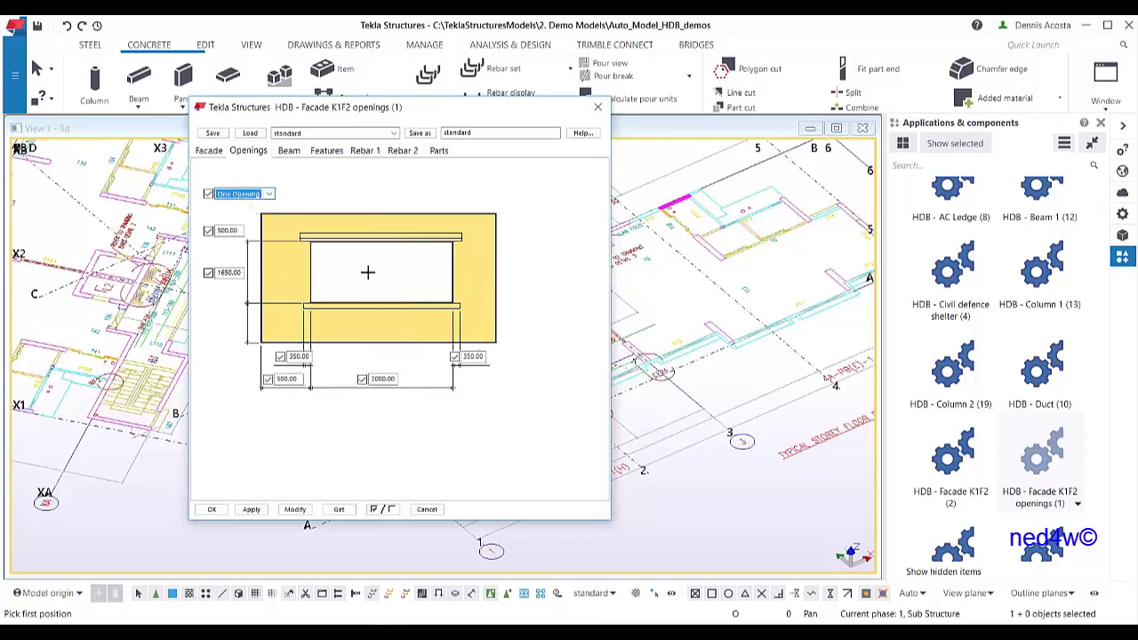
{"action": "left_click", "coordinate": [269, 193]}
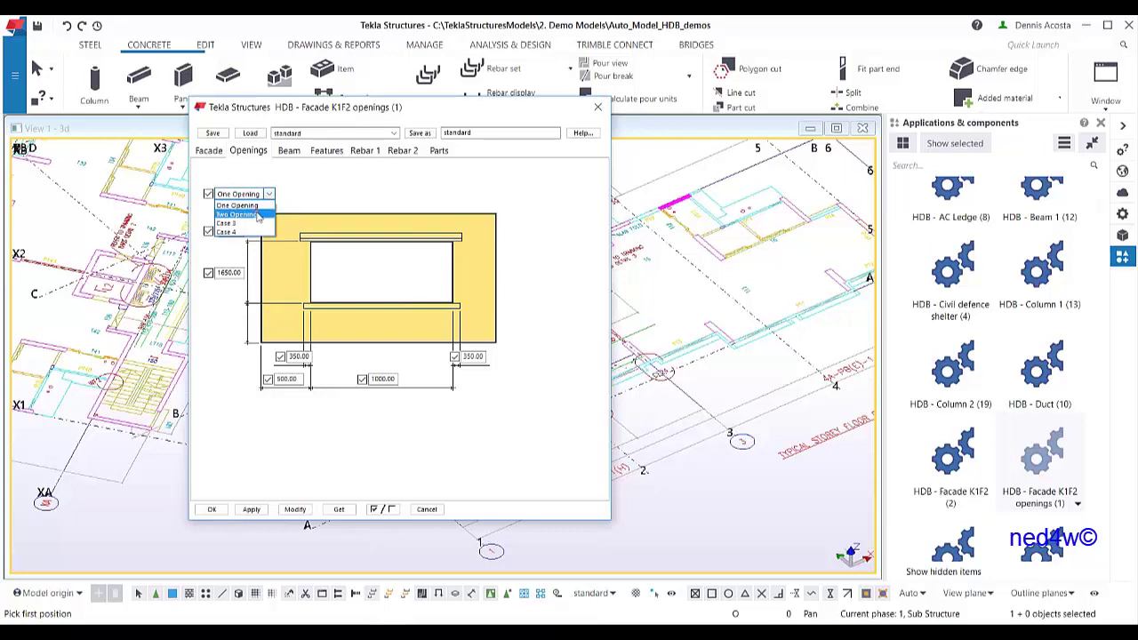
{"action": "left_click", "coordinate": [254, 215]}
{"action": "left_click", "coordinate": [269, 194]}
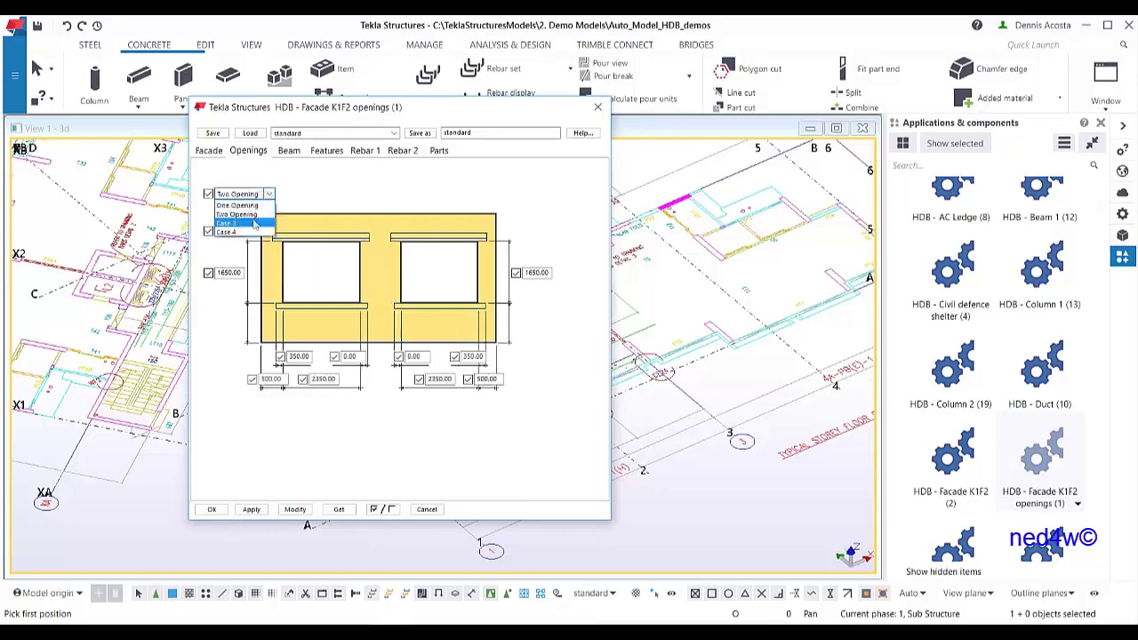
Review the features and first rebar settings of the HDB - Facade K1F2 openings (1) component
{"action": "left_click", "coordinate": [318, 153]}
{"action": "left_click", "coordinate": [322, 152]}
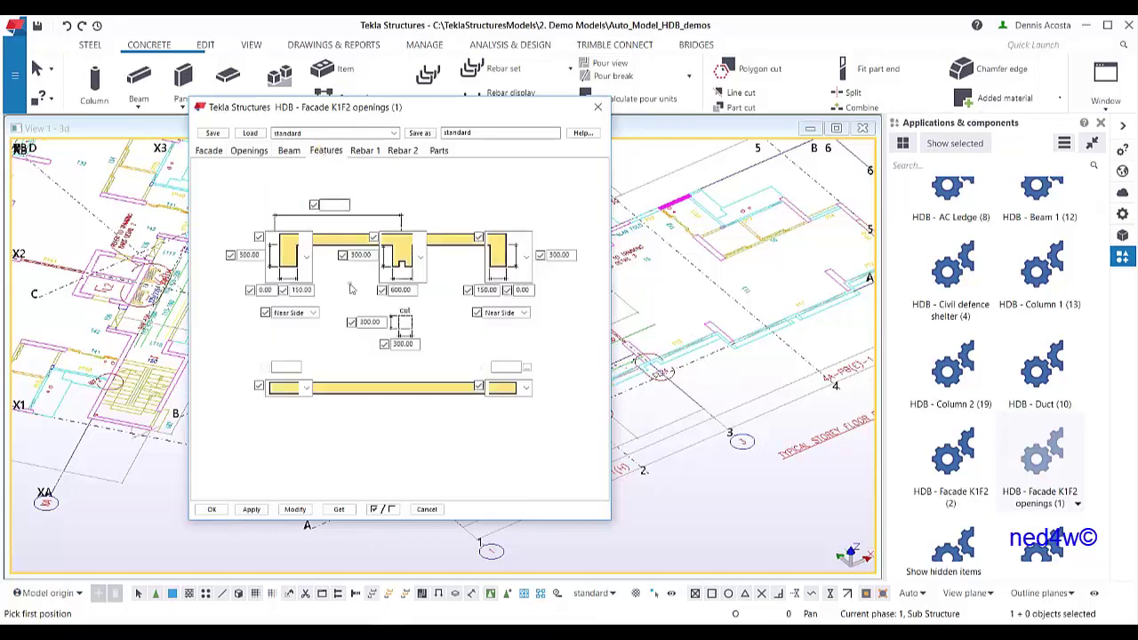
{"action": "left_click", "coordinate": [364, 151]}
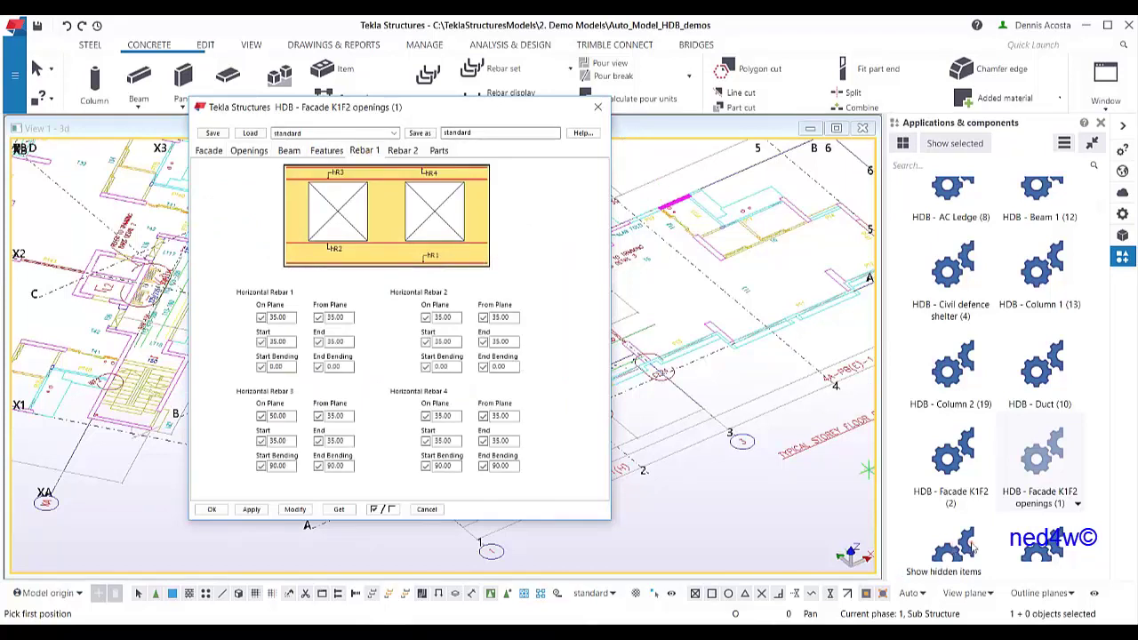
Open the HDB - Facade L (14) settings, review the position and L-shape options, and preview the Two Opening layout
{"action": "scroll", "coordinate": [976, 507], "scroll_direction": "down", "scroll_amount": 2}
{"action": "double_click", "coordinate": [965, 425]}
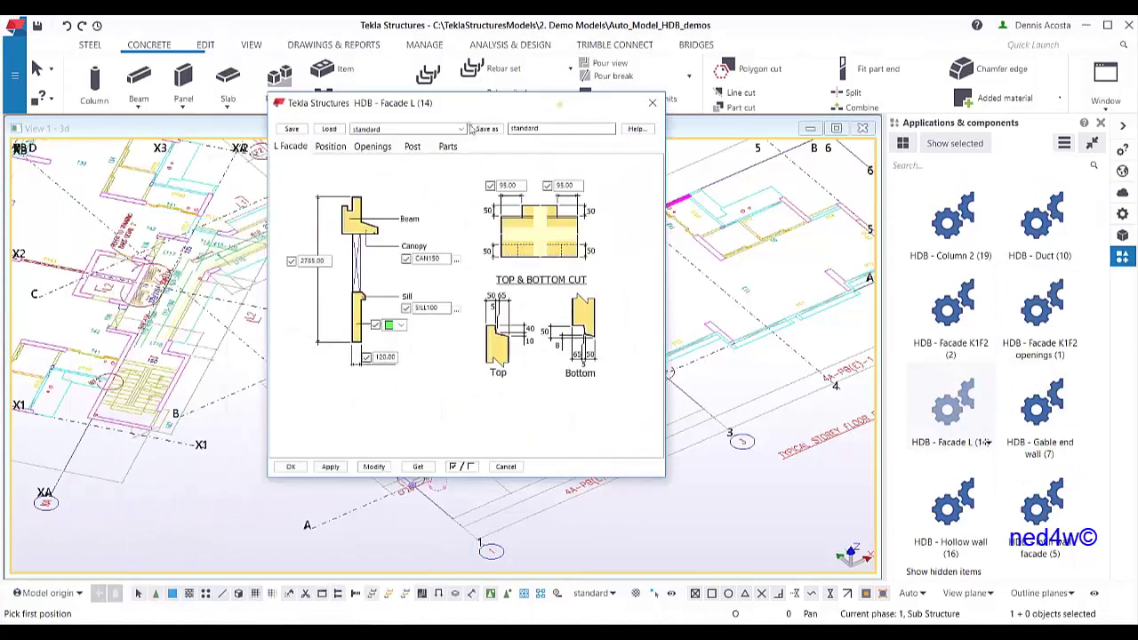
{"action": "left_click", "coordinate": [331, 148]}
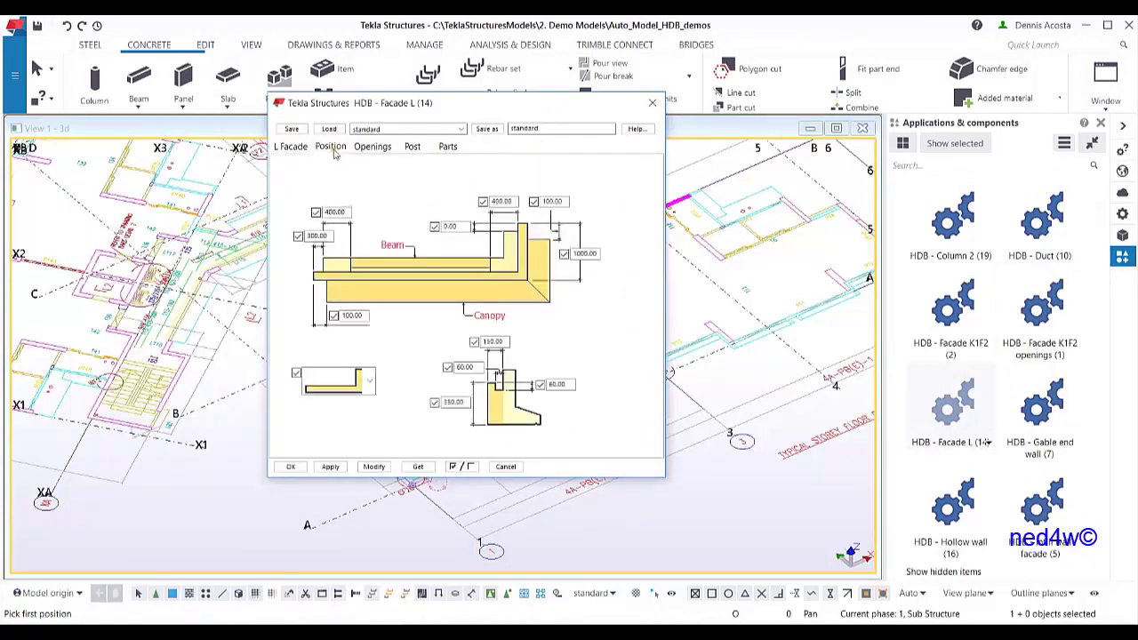
{"action": "left_click", "coordinate": [369, 381]}
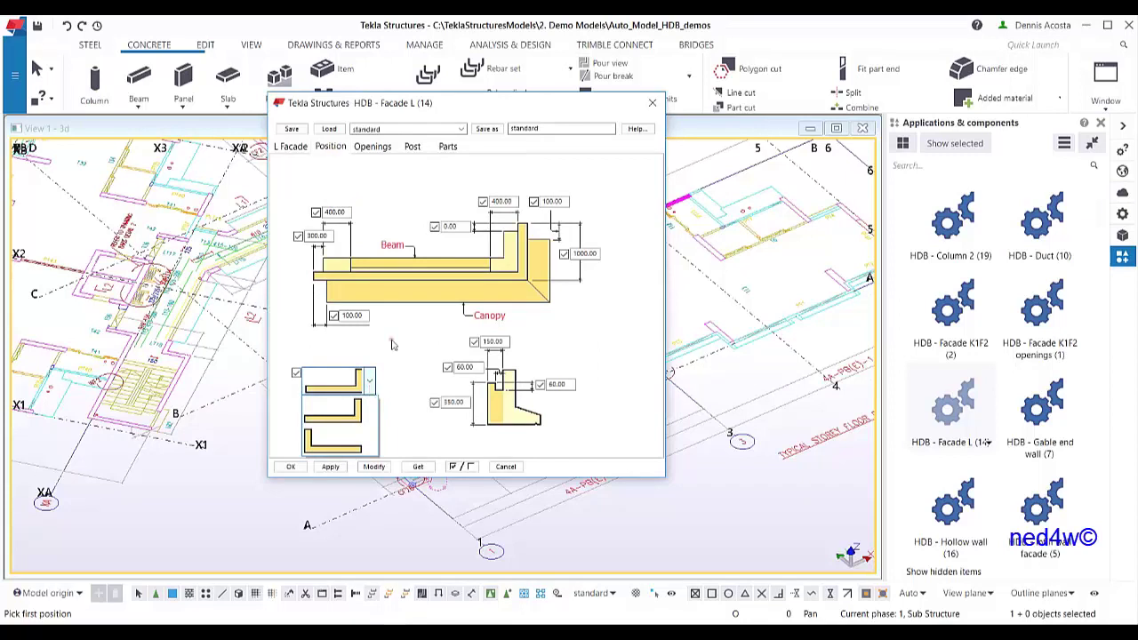
{"action": "left_click", "coordinate": [377, 148]}
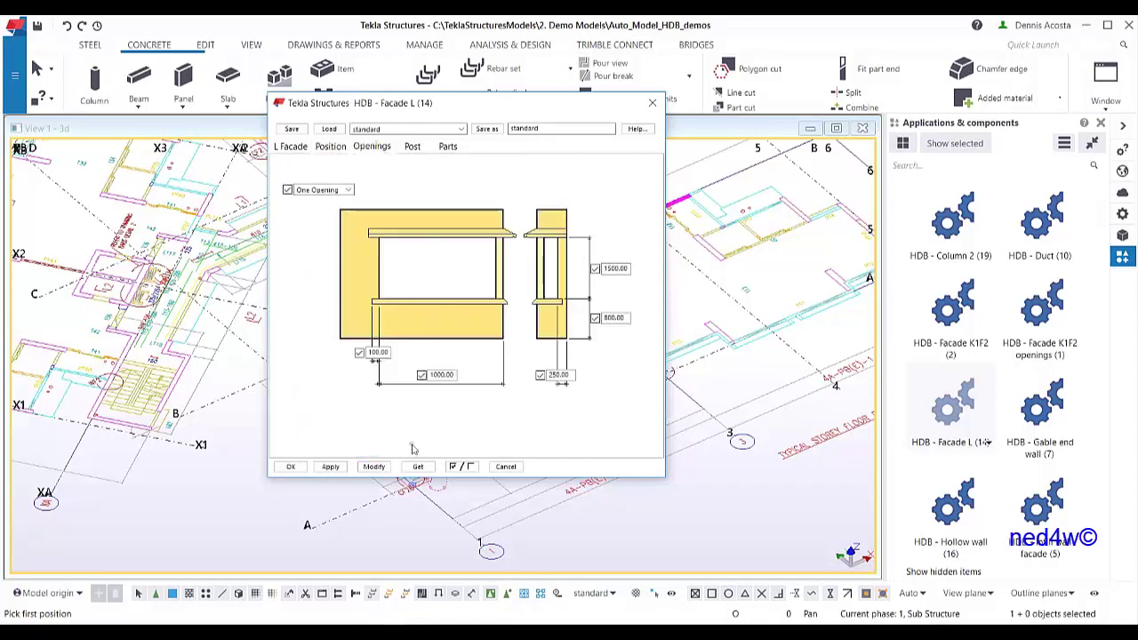
{"action": "left_click", "coordinate": [329, 190]}
{"action": "left_click", "coordinate": [326, 212]}
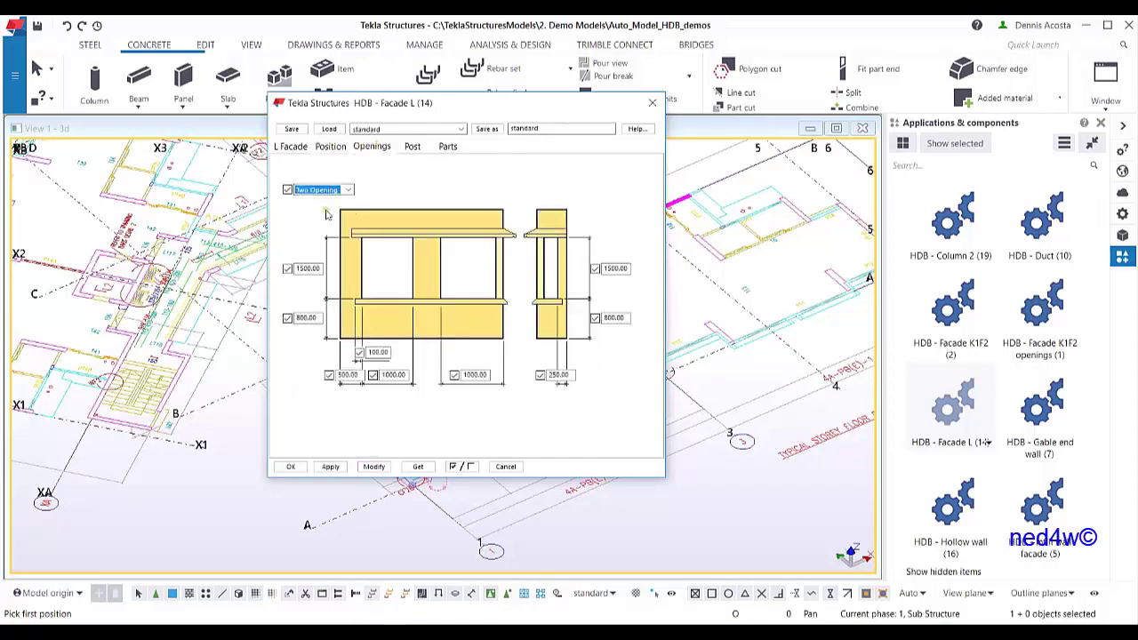
Review the wall geometry settings of the HDB - Gable end wall (7) and HDB - Hollow wall (16) components
{"action": "left_click", "coordinate": [1053, 411]}
{"action": "double_click", "coordinate": [1050, 409]}
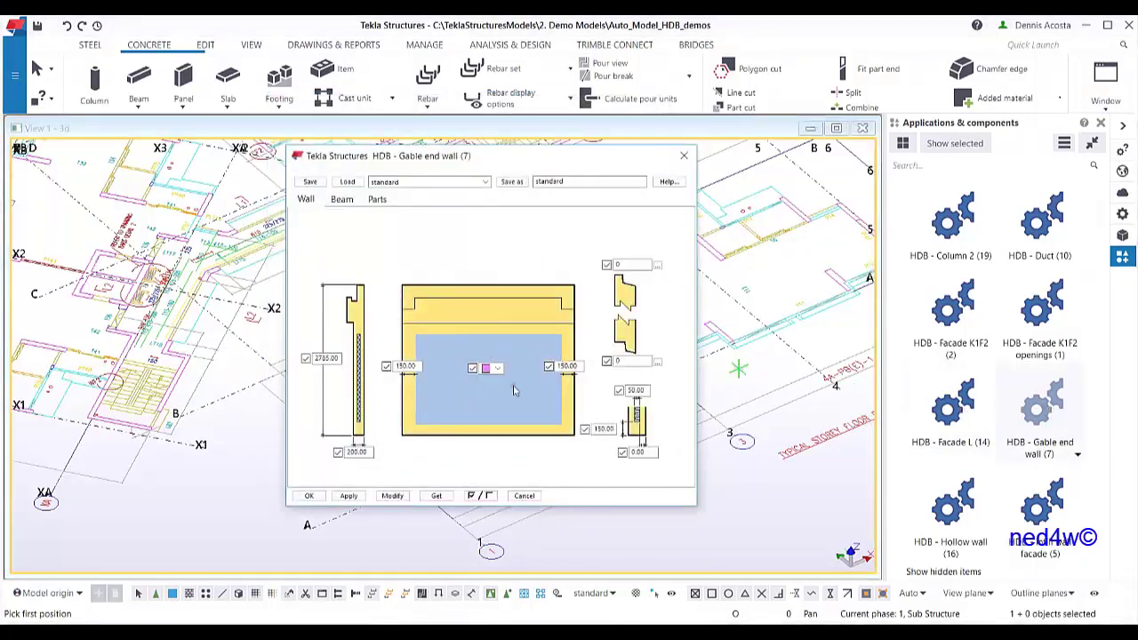
{"action": "double_click", "coordinate": [949, 512]}
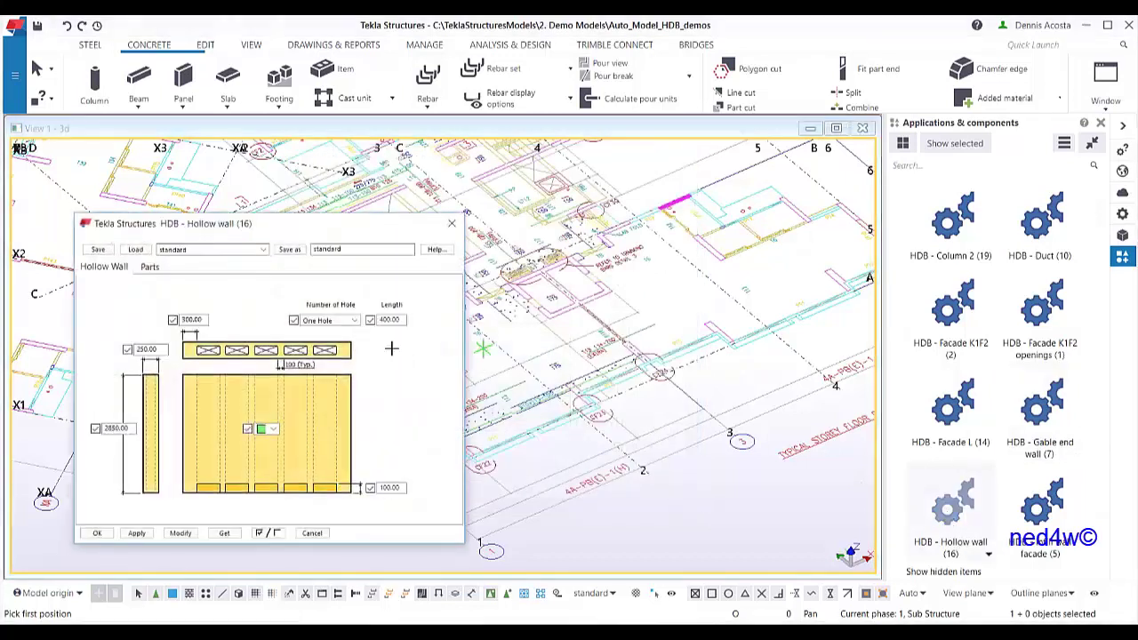
Open the HDB - Infill wall facade (5) settings and review the available panel section shapes
{"action": "double_click", "coordinate": [1052, 509]}
{"action": "left_click_drag", "start_coordinate": [662, 160], "coordinate": [437, 160]}
{"action": "left_click", "coordinate": [409, 298]}
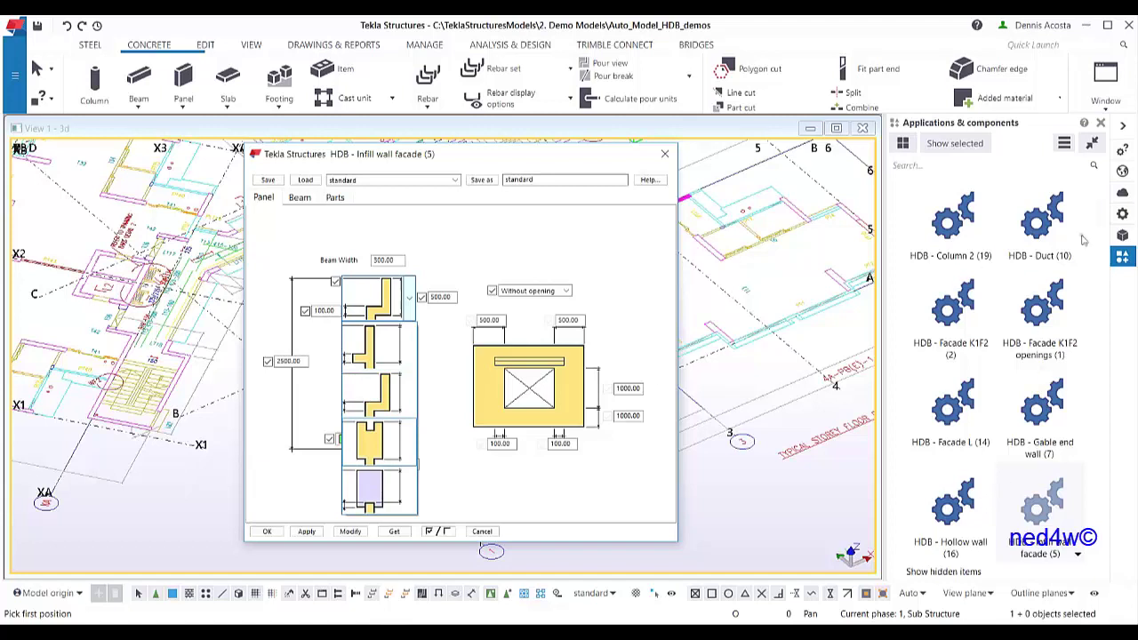
{"action": "left_click", "coordinate": [1106, 222]}
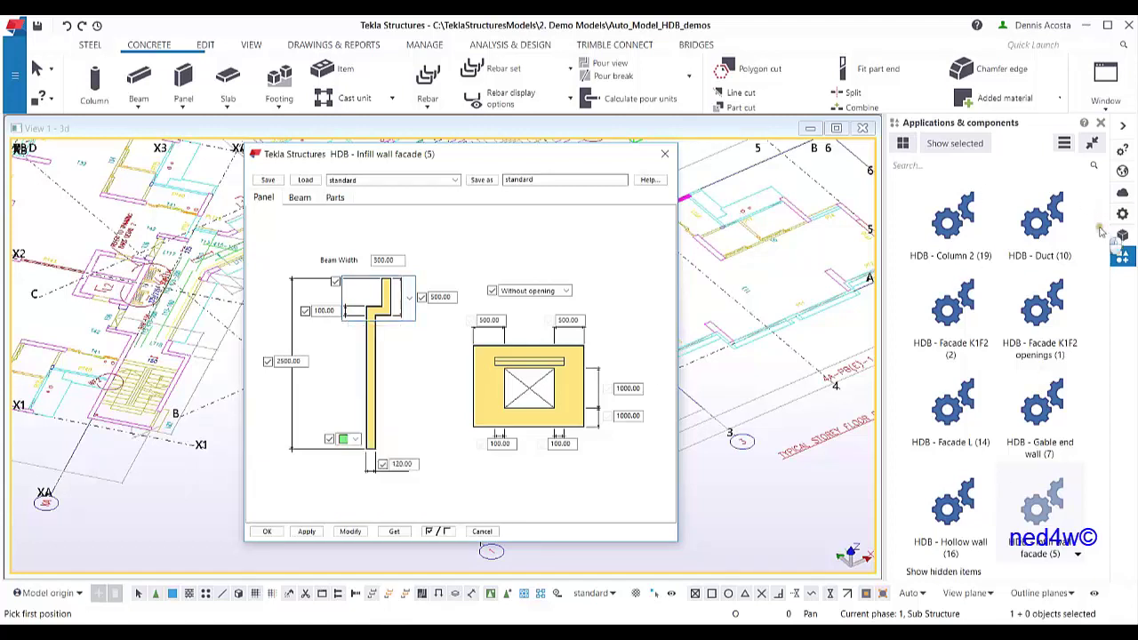
Open the HDB - Parapet K1FH (3) settings and review the top profile and canopy shape options, including the custom profiles
{"action": "scroll", "coordinate": [989, 281], "scroll_direction": "down", "scroll_amount": 3}
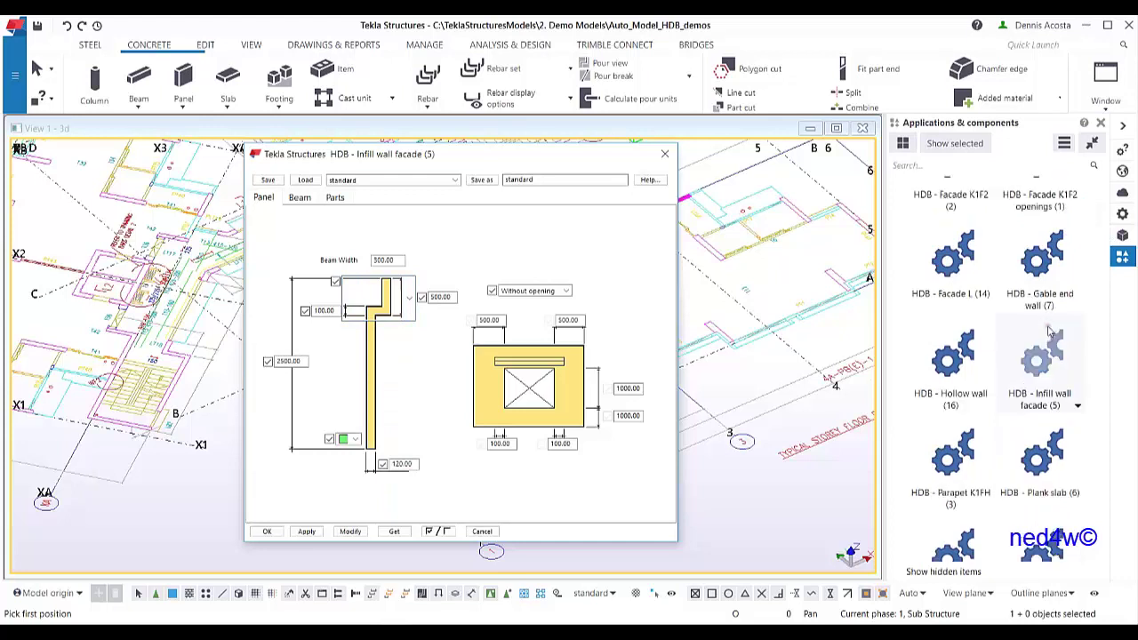
{"action": "left_click", "coordinate": [971, 384]}
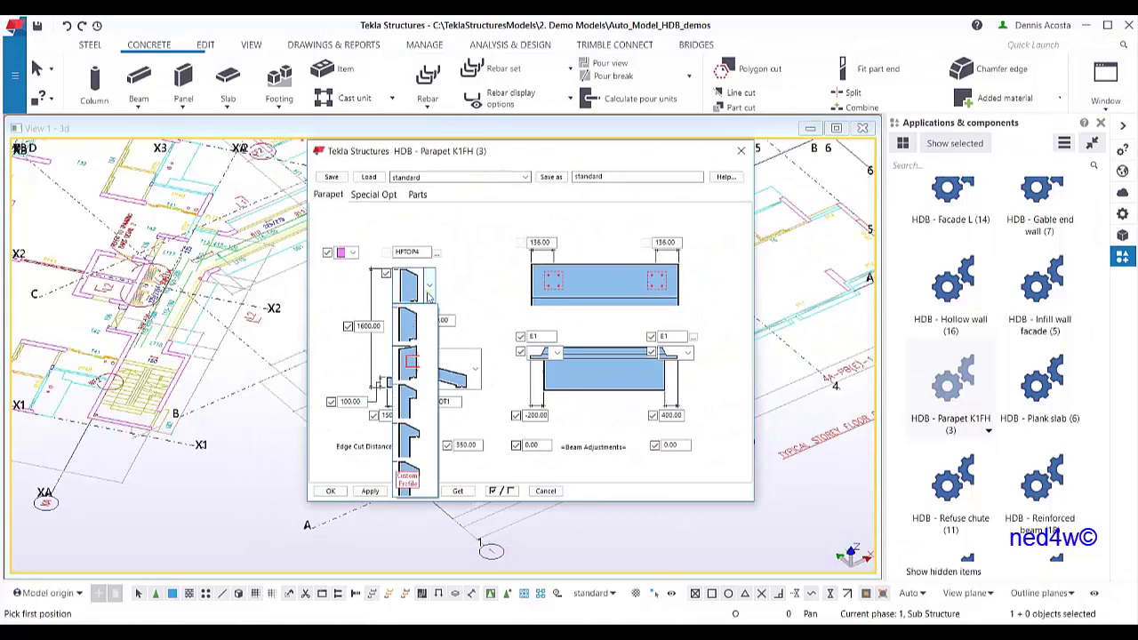
{"action": "left_click", "coordinate": [451, 366]}
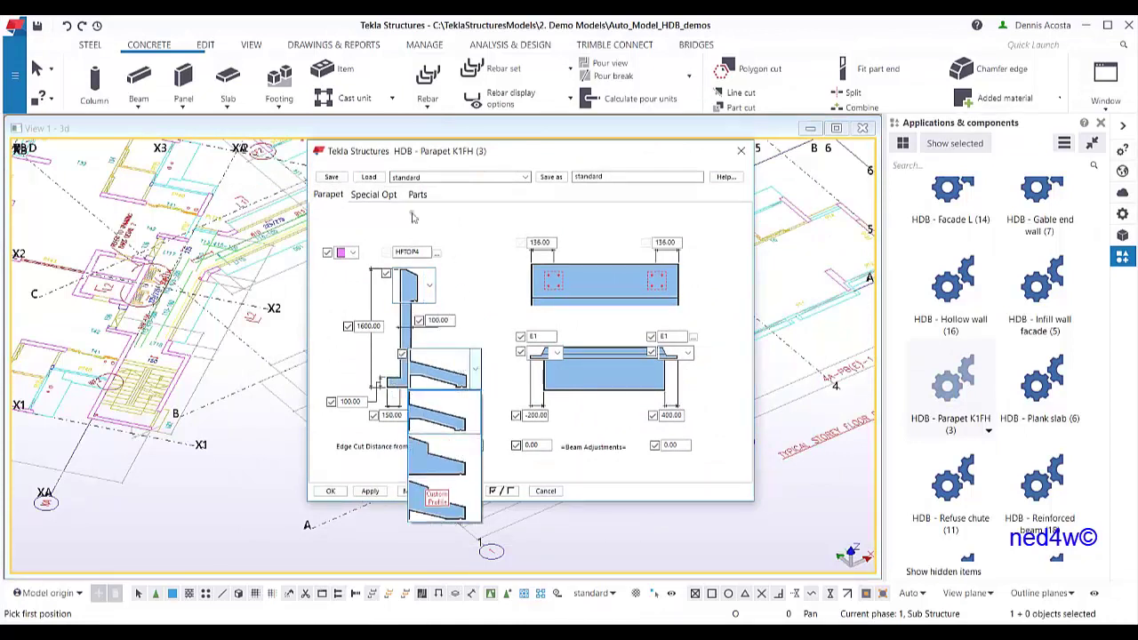
Preview the With Wall special option of HDB - Parapet K1FH (3) and return it to With Out Wall
{"action": "left_click", "coordinate": [375, 196]}
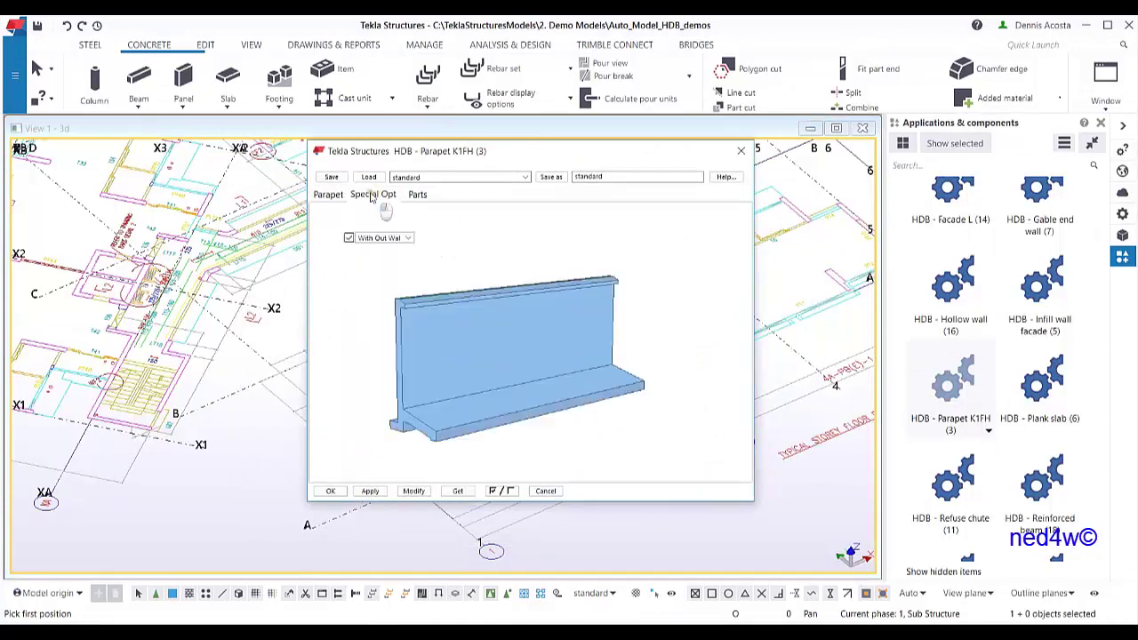
{"action": "left_click", "coordinate": [408, 238]}
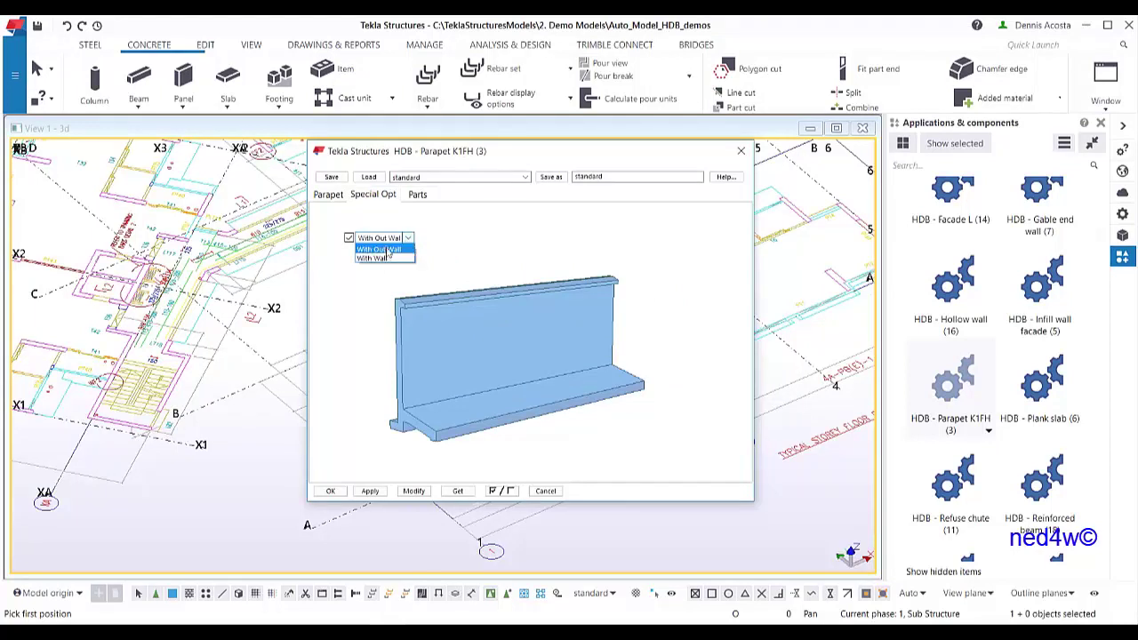
{"action": "left_click", "coordinate": [387, 258]}
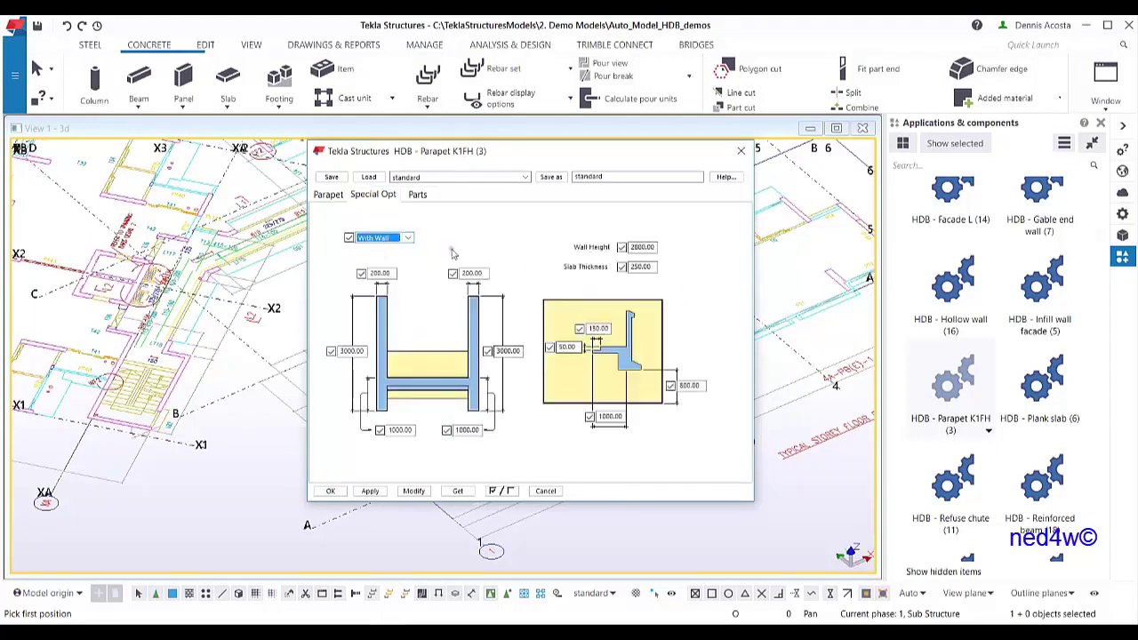
{"action": "left_click", "coordinate": [408, 239]}
{"action": "left_click", "coordinate": [389, 249]}
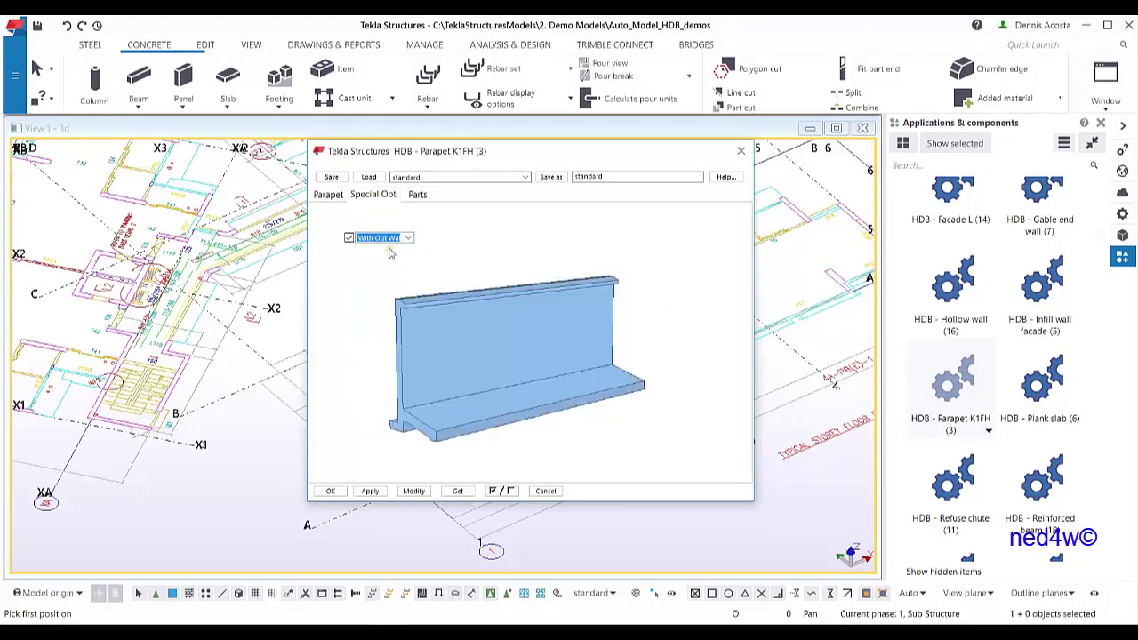
Review the parts settings and opening layout options of HDB - Parapet K1FH (3), and open the HDB - Plank slab (6) settings
{"action": "left_click", "coordinate": [418, 195]}
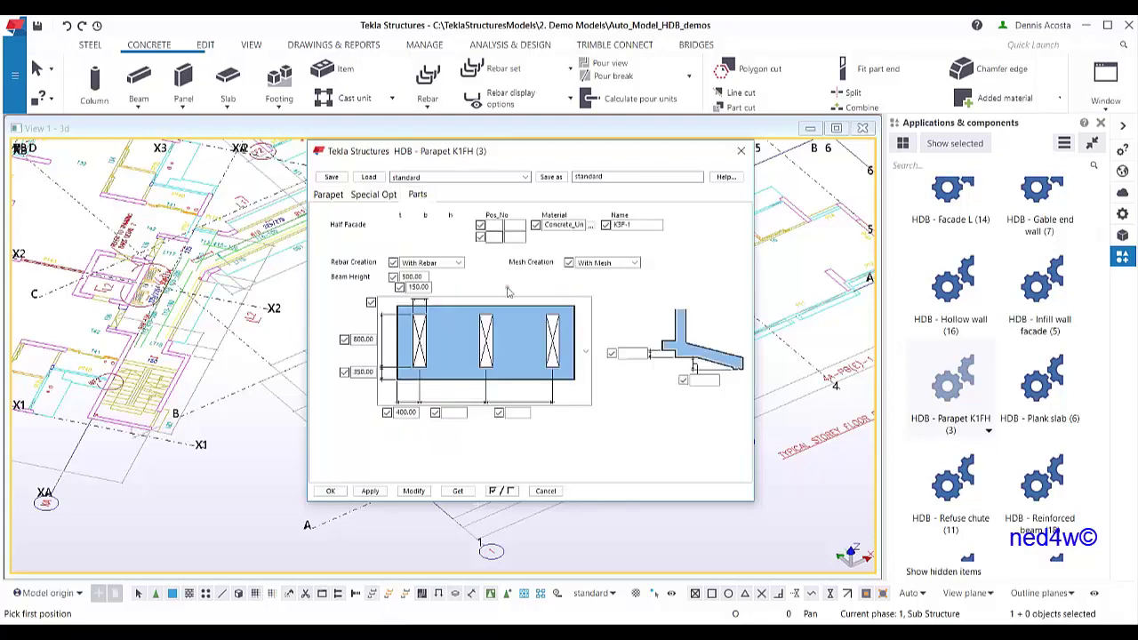
{"action": "left_click", "coordinate": [537, 360]}
{"action": "scroll", "coordinate": [538, 483], "scroll_direction": "up", "scroll_amount": 2}
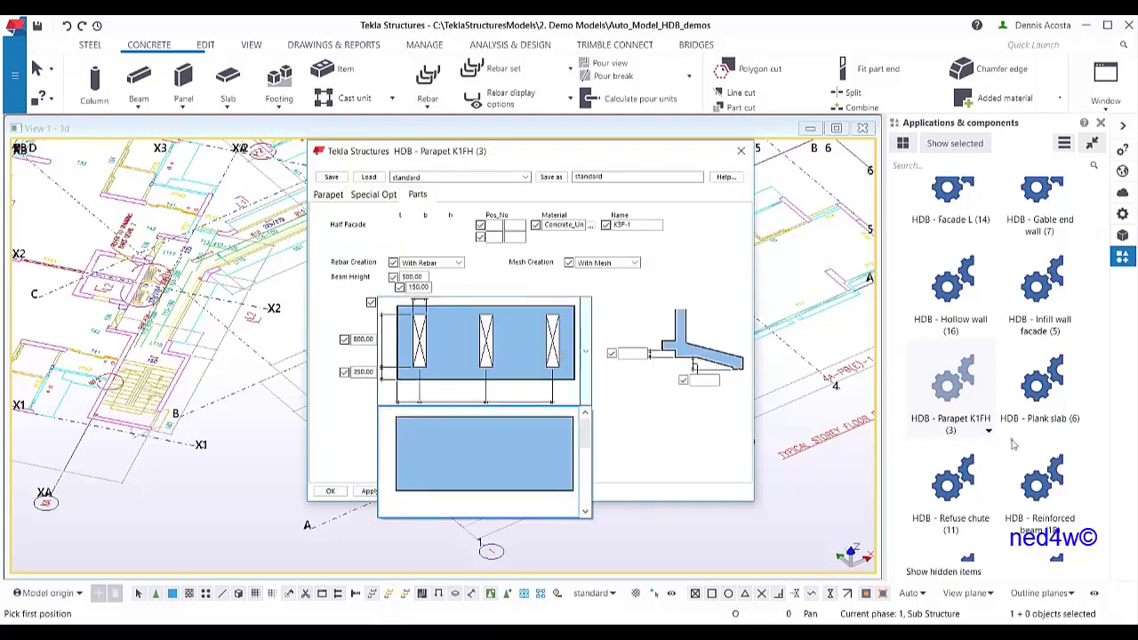
{"action": "left_click", "coordinate": [1036, 396]}
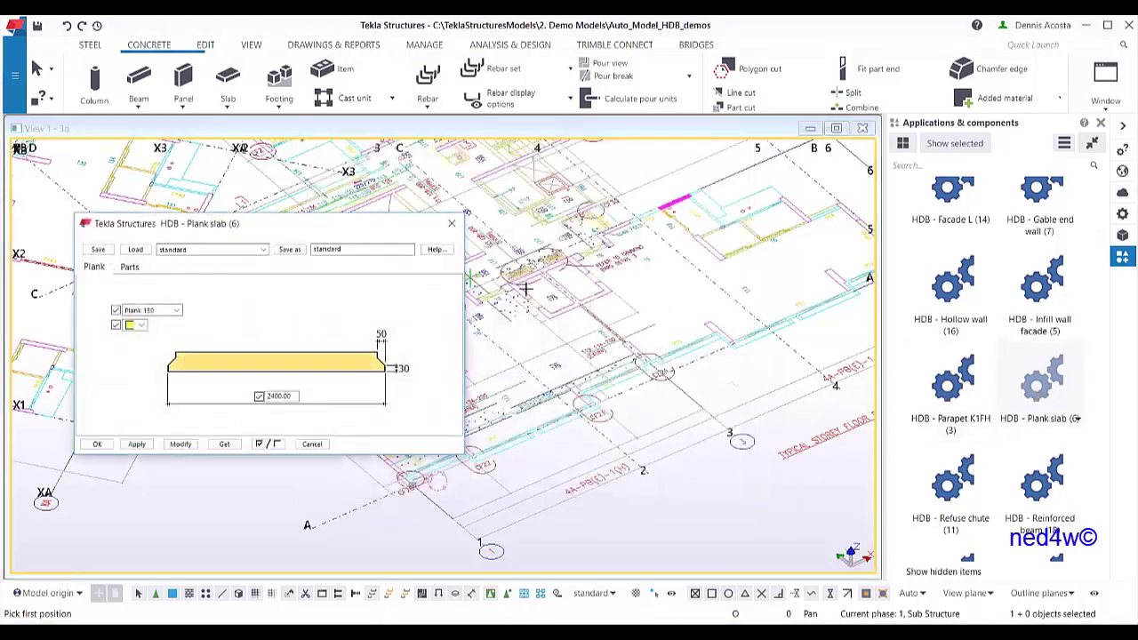
Open the HDB - Refuse chute (11) settings and review the available chute layout options
{"action": "left_click_drag", "start_coordinate": [485, 197], "coordinate": [578, 200]}
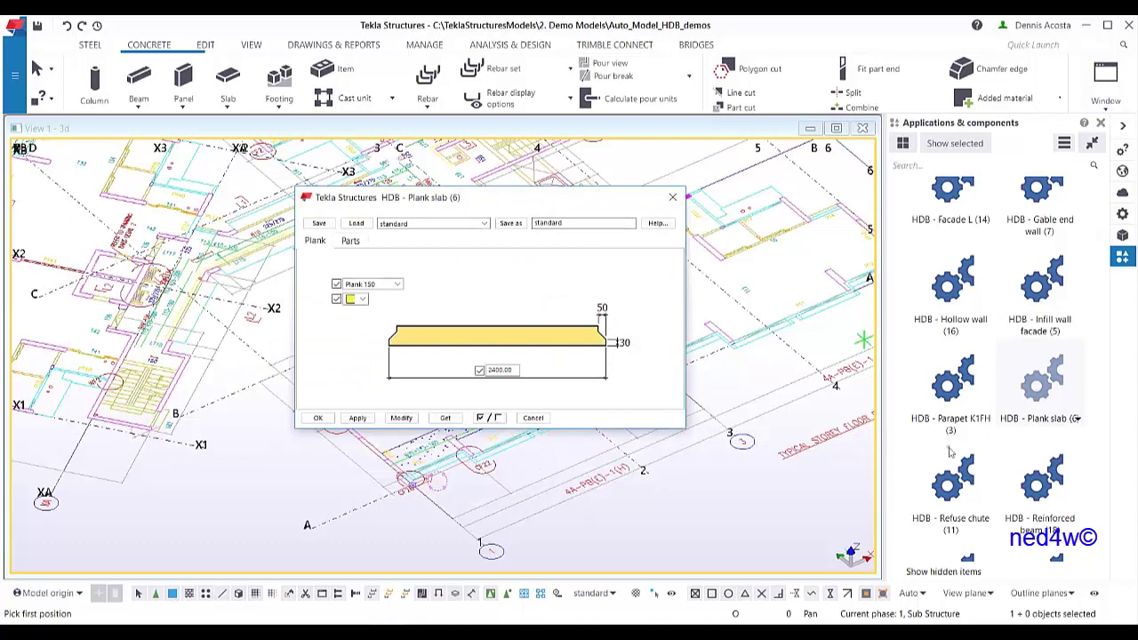
{"action": "left_click", "coordinate": [959, 480]}
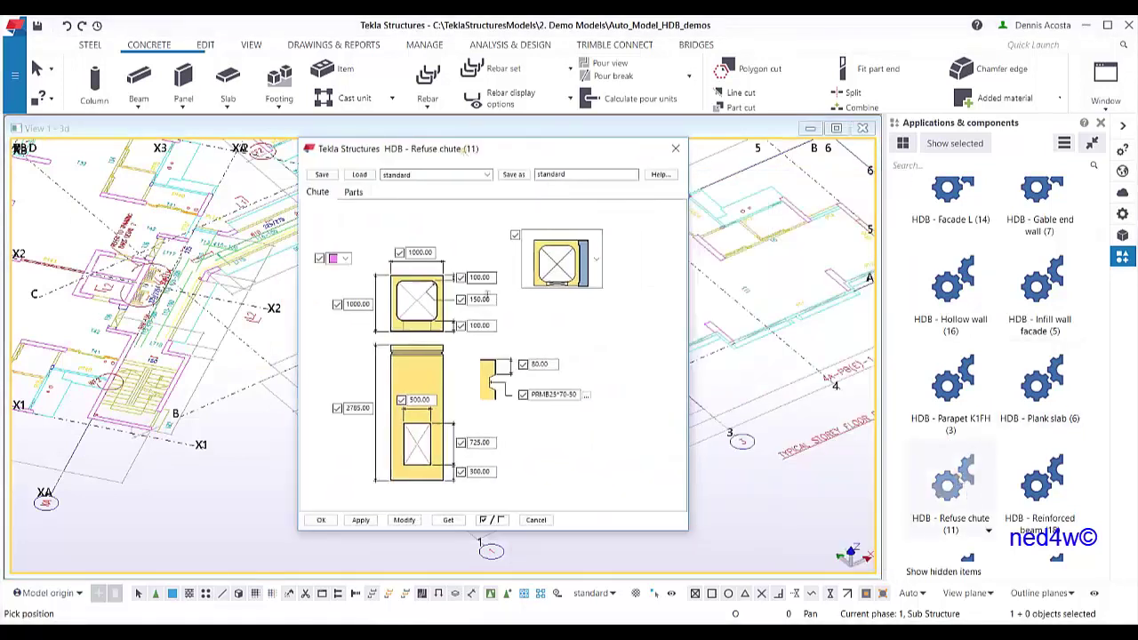
{"action": "left_click", "coordinate": [596, 260]}
{"action": "left_click", "coordinate": [596, 260]}
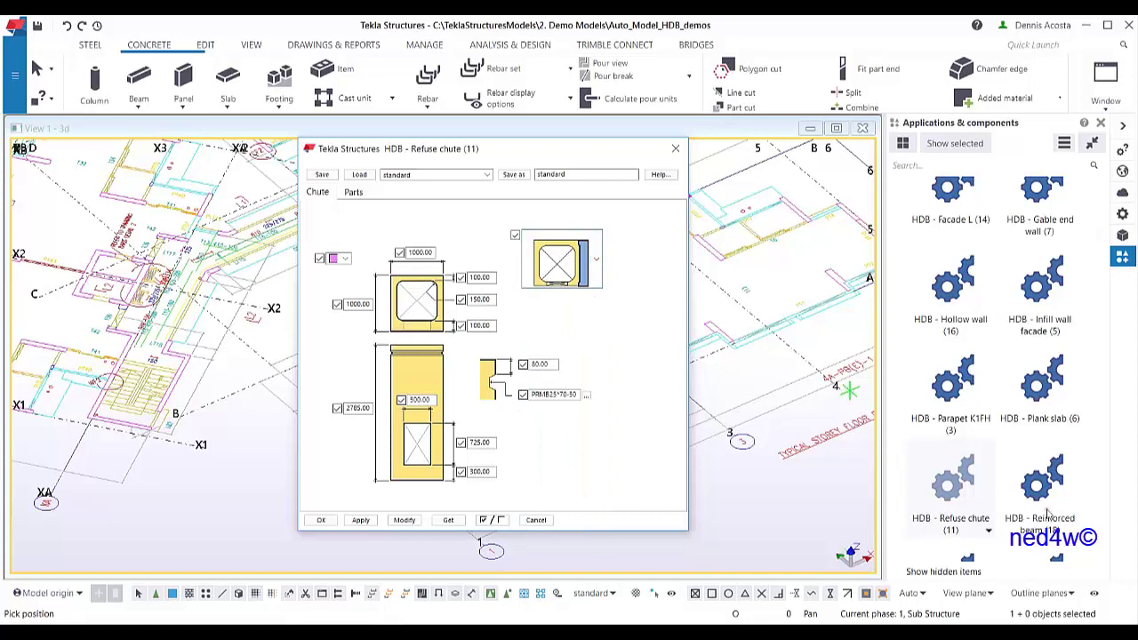
Open the HDB - Staircase 1SF (15) settings and review the available numbers of treads
{"action": "scroll", "coordinate": [1047, 498], "scroll_direction": "down", "scroll_amount": 1}
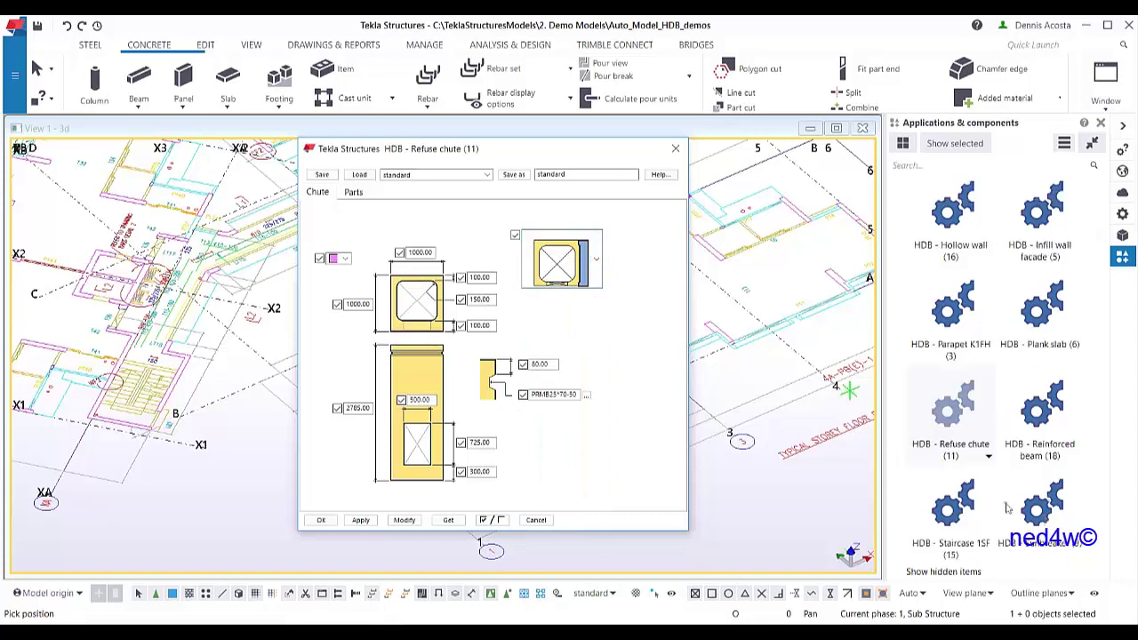
{"action": "double_click", "coordinate": [953, 505]}
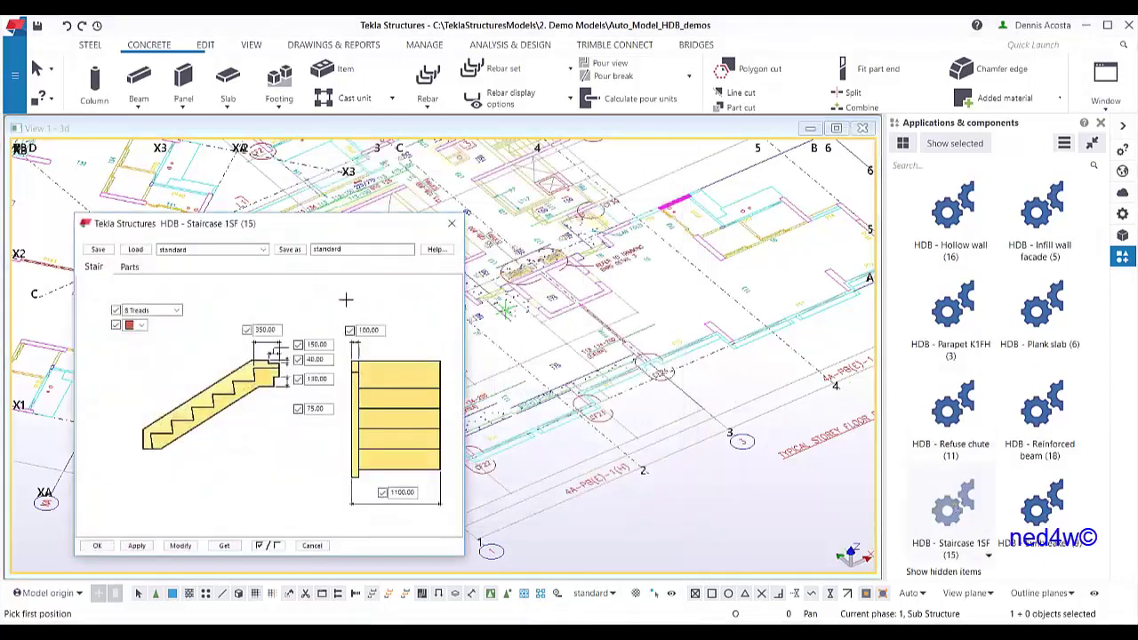
{"action": "left_click_drag", "start_coordinate": [285, 237], "coordinate": [540, 190]}
{"action": "left_click", "coordinate": [430, 265]}
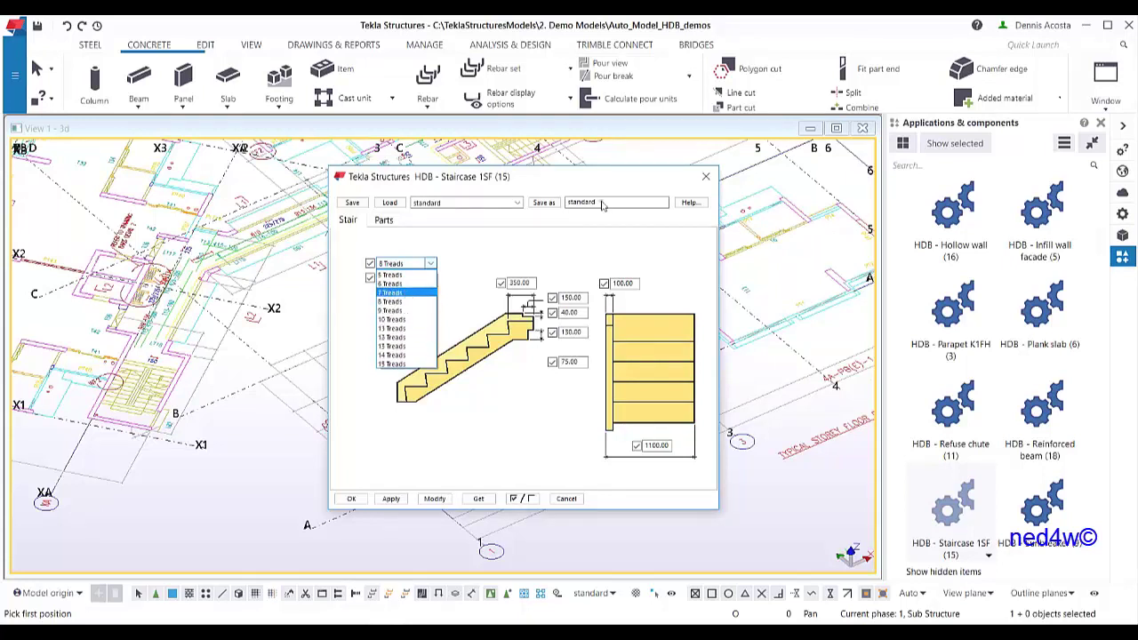
{"action": "left_click", "coordinate": [649, 188]}
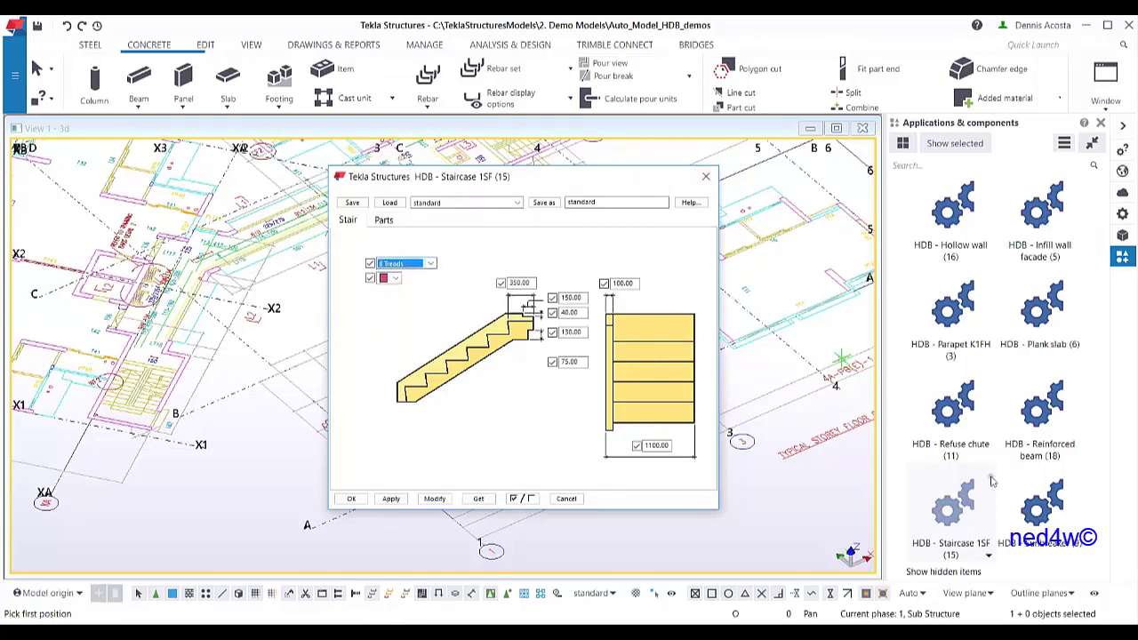
Open the HDB - Sunbreaker (9) settings for review, close them and end the placement command
{"action": "double_click", "coordinate": [1040, 503]}
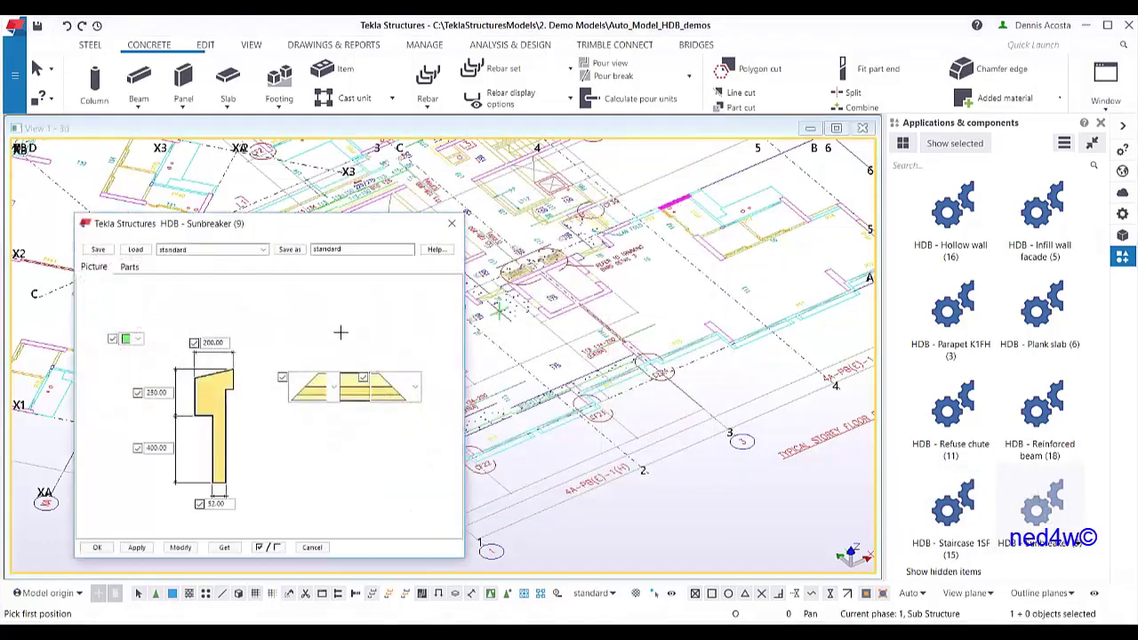
{"action": "scroll", "coordinate": [1059, 453], "scroll_direction": "down", "scroll_amount": 2}
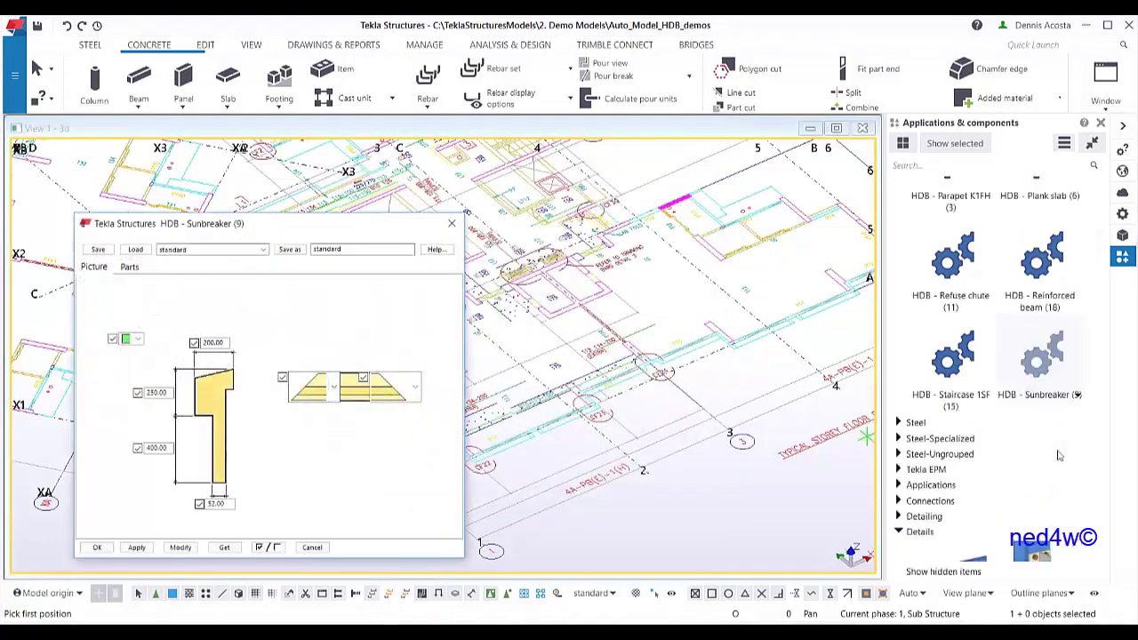
{"action": "left_click", "coordinate": [452, 224]}
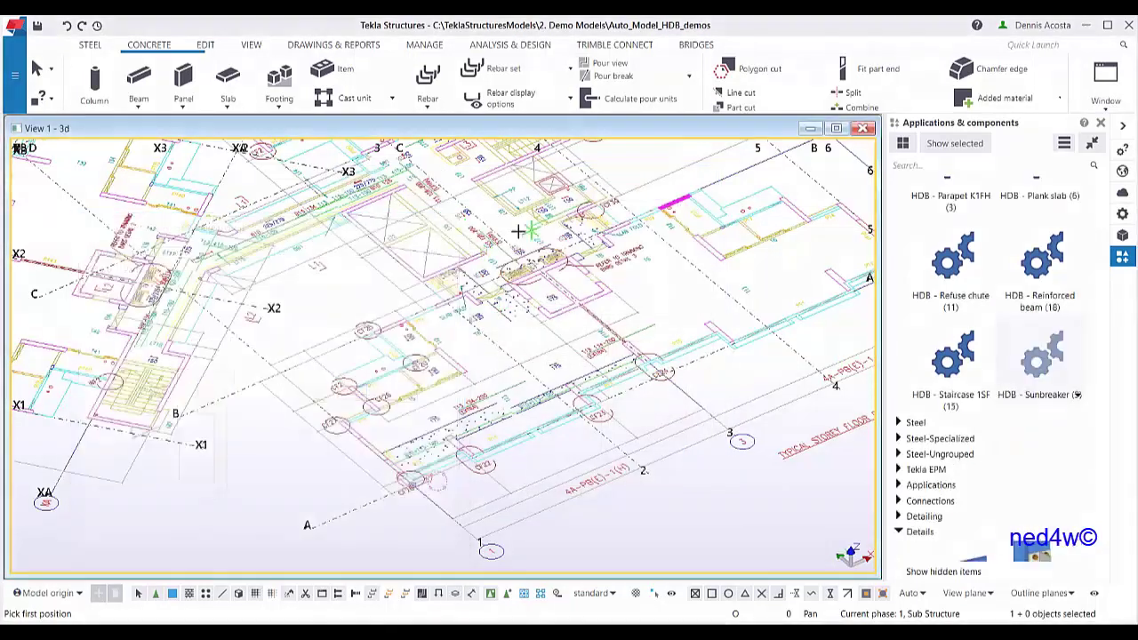
{"action": "key", "text": "Escape"}
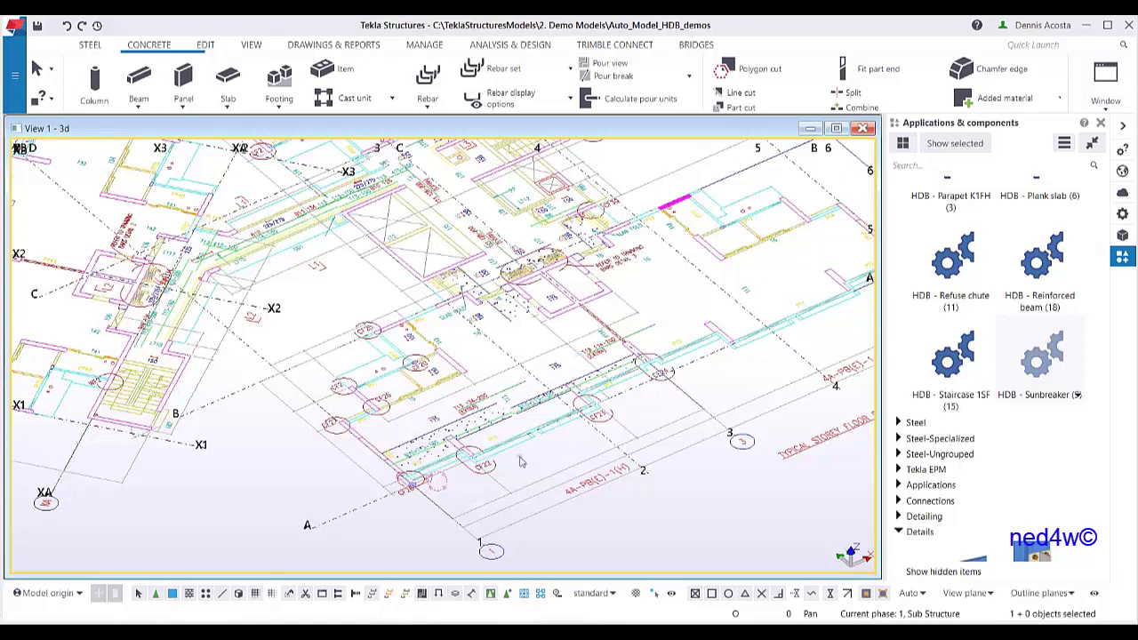
Model a trial concrete panel along the PT2 facade line from CF28 to CF22, and delete it
{"action": "scroll", "coordinate": [512, 446], "scroll_direction": "up", "scroll_amount": 10}
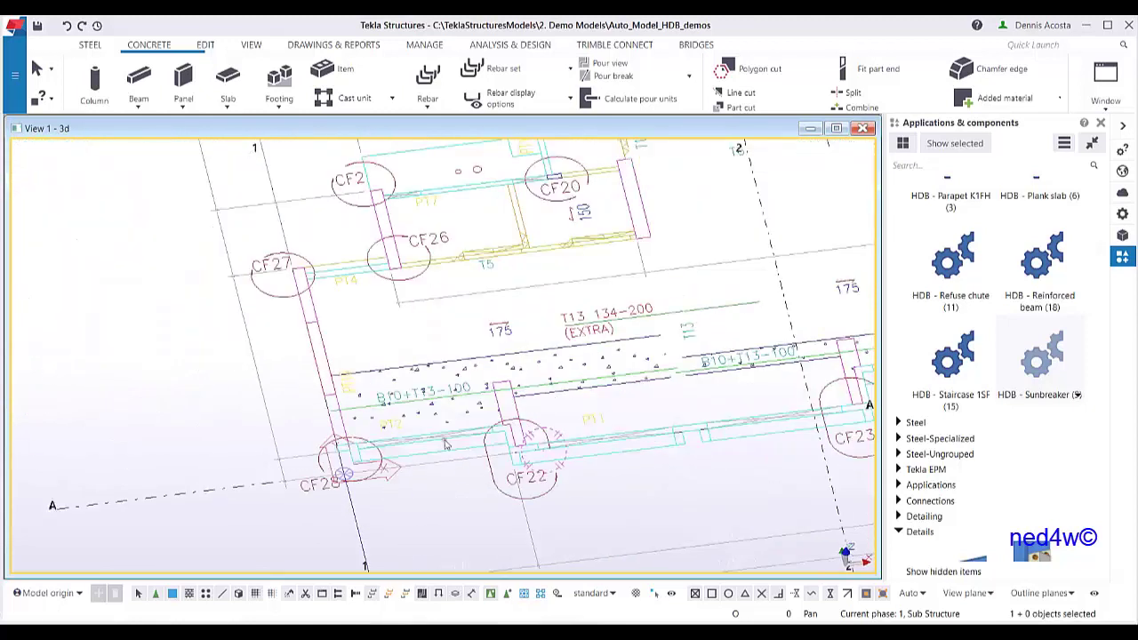
{"action": "middle_click_drag", "start_coordinate": [442, 458], "coordinate": [397, 388]}
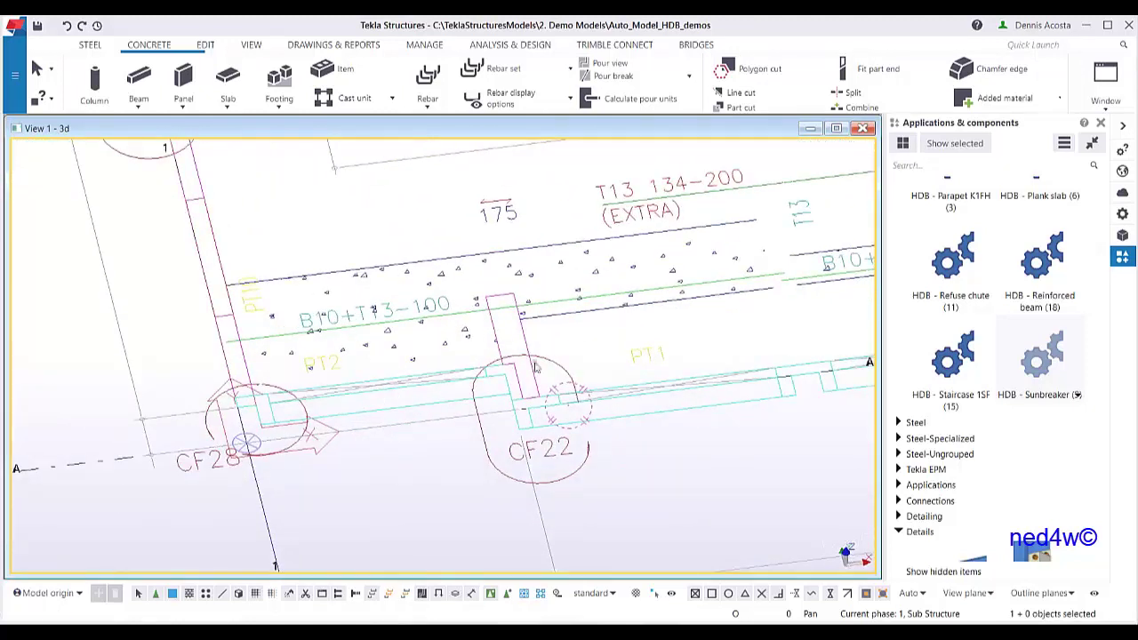
{"action": "scroll", "coordinate": [391, 409], "scroll_direction": "up", "scroll_amount": 3}
{"action": "scroll", "coordinate": [1023, 398], "scroll_direction": "up", "scroll_amount": 3}
{"action": "middle_click_drag", "start_coordinate": [327, 411], "coordinate": [374, 408], "text": "ctrl"}
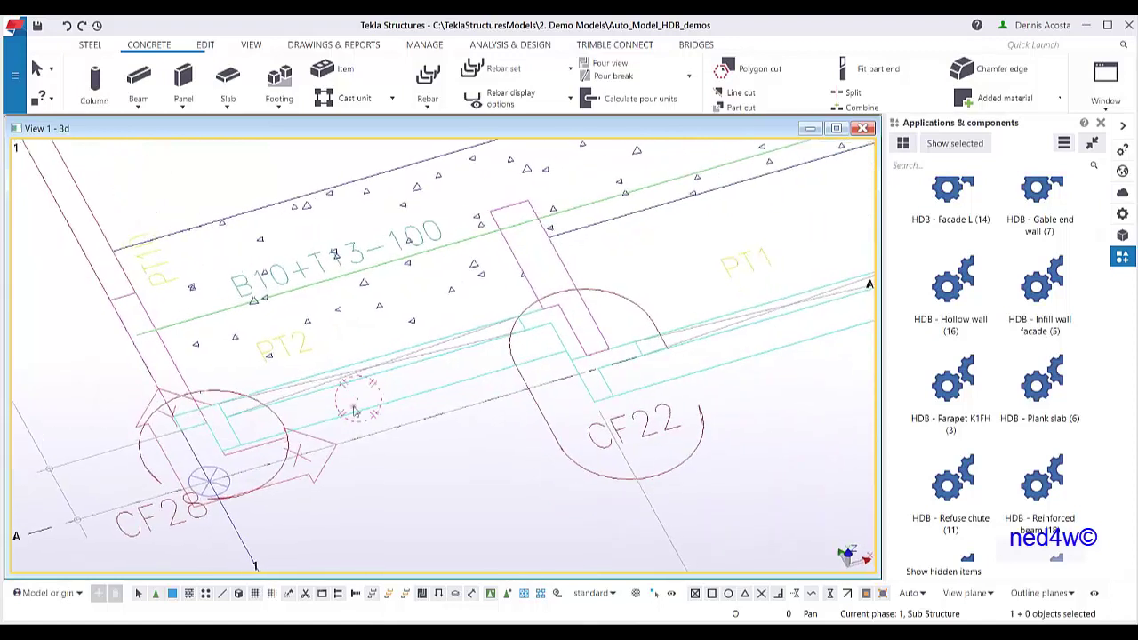
{"action": "left_click", "coordinate": [184, 82]}
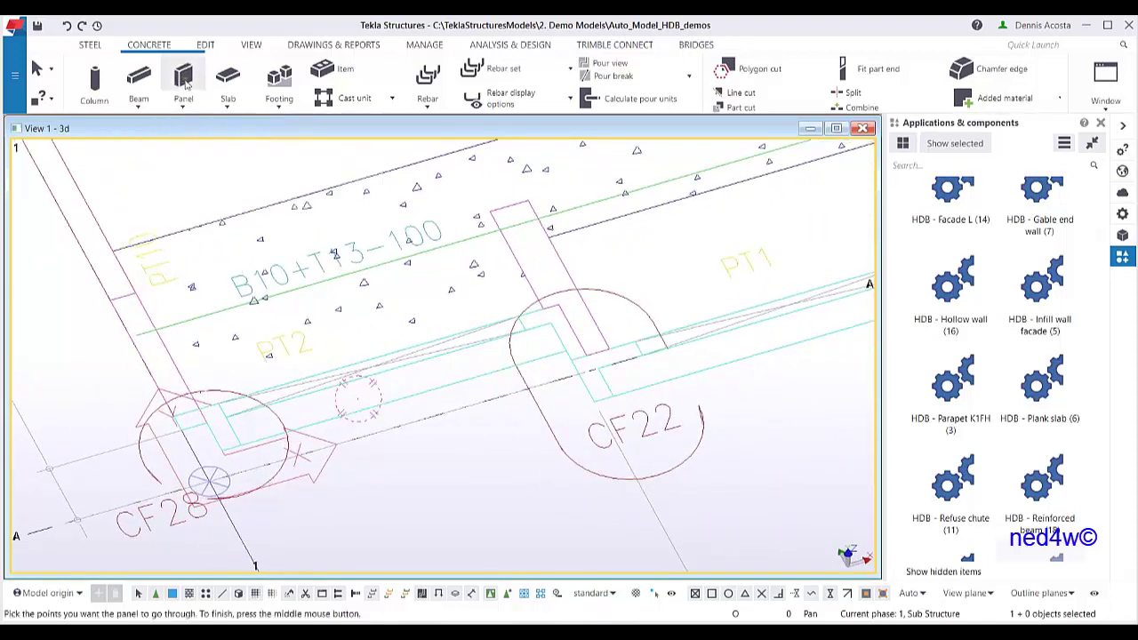
{"action": "left_click", "coordinate": [182, 430]}
{"action": "left_click", "coordinate": [560, 320]}
{"action": "middle_click", "coordinate": [622, 278]}
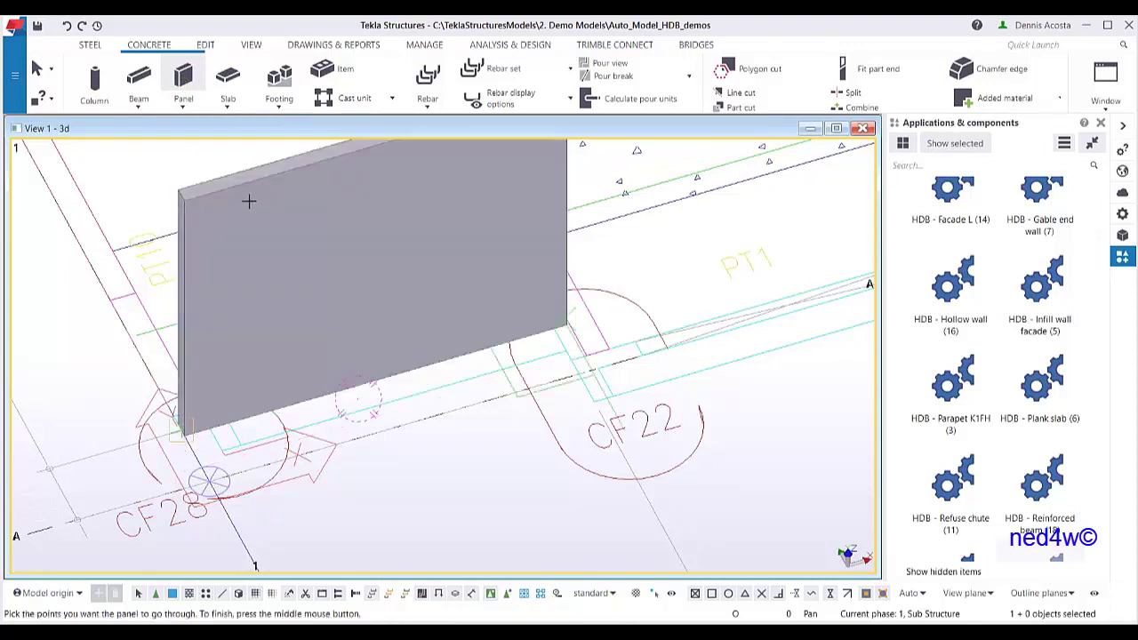
{"action": "right_click", "coordinate": [650, 241]}
{"action": "left_click", "coordinate": [685, 249]}
{"action": "scroll", "coordinate": [620, 375], "scroll_direction": "up", "scroll_amount": 2}
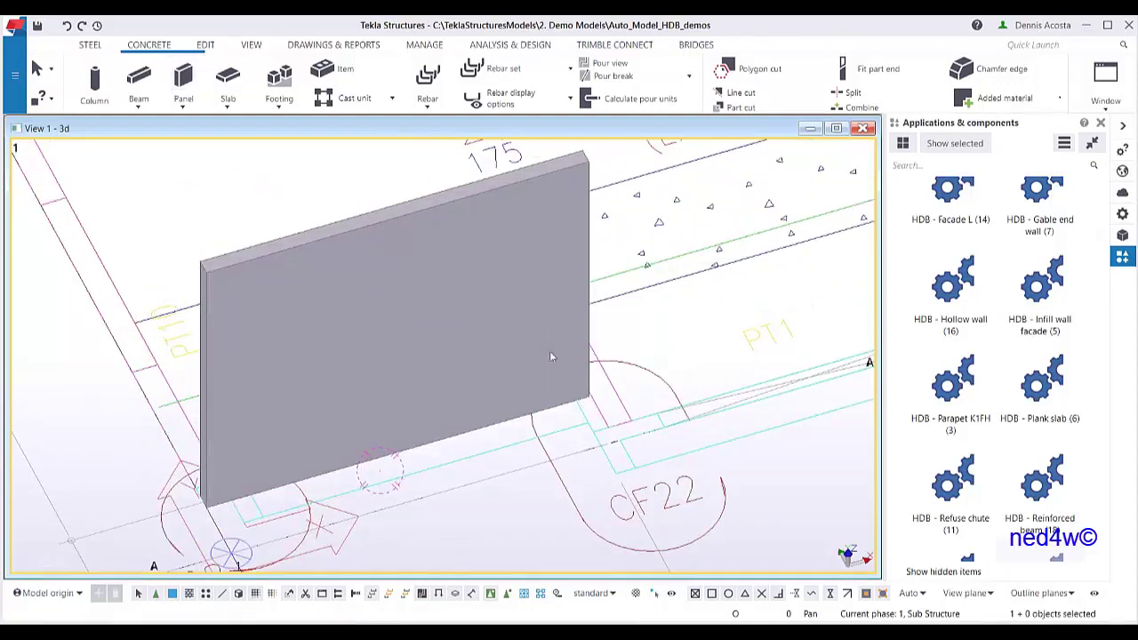
{"action": "key", "text": "Delete"}
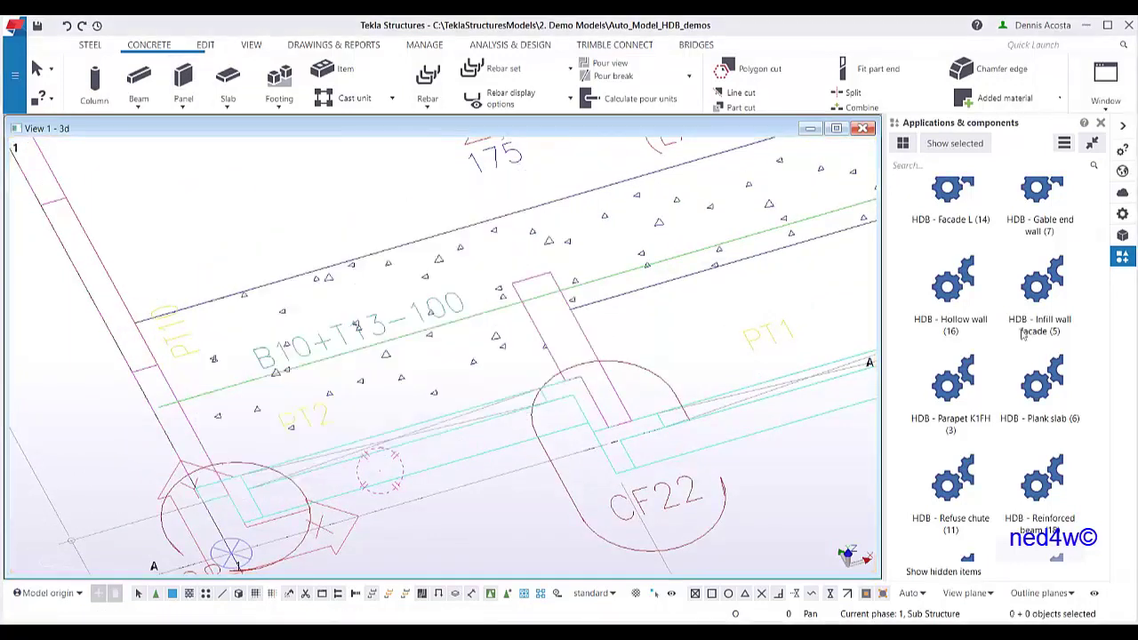
Start the HDB - Facade K1F2 (2) component and open its settings beside the floor plan
{"action": "scroll", "coordinate": [1018, 346], "scroll_direction": "up", "scroll_amount": 3}
{"action": "scroll", "coordinate": [1019, 343], "scroll_direction": "up", "scroll_amount": 1}
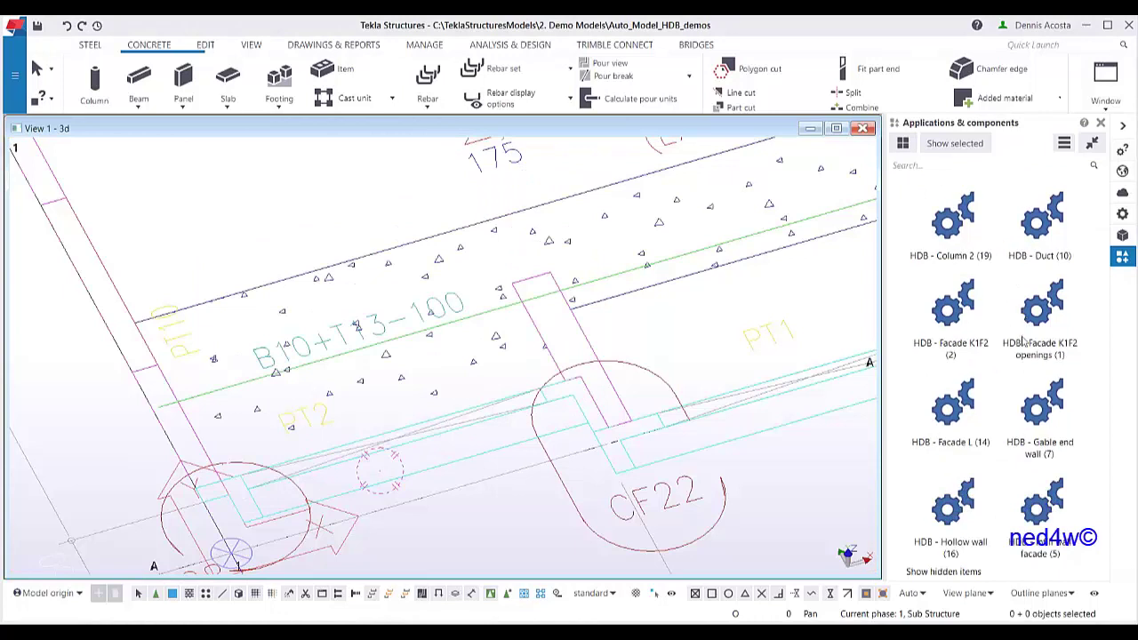
{"action": "left_click", "coordinate": [961, 328]}
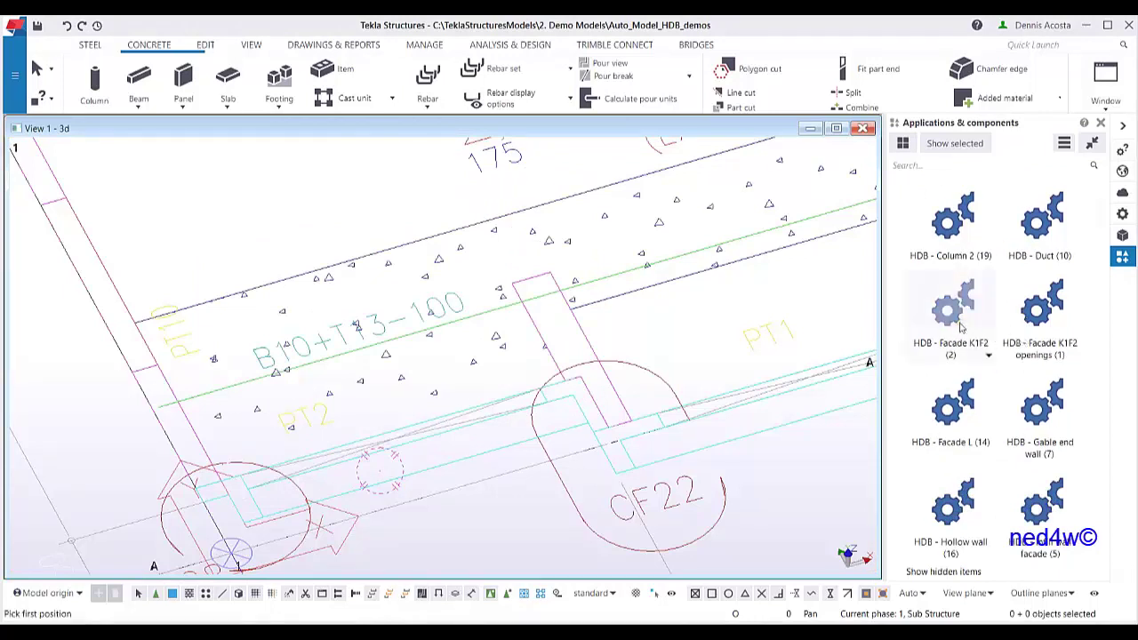
{"action": "double_click", "coordinate": [956, 328]}
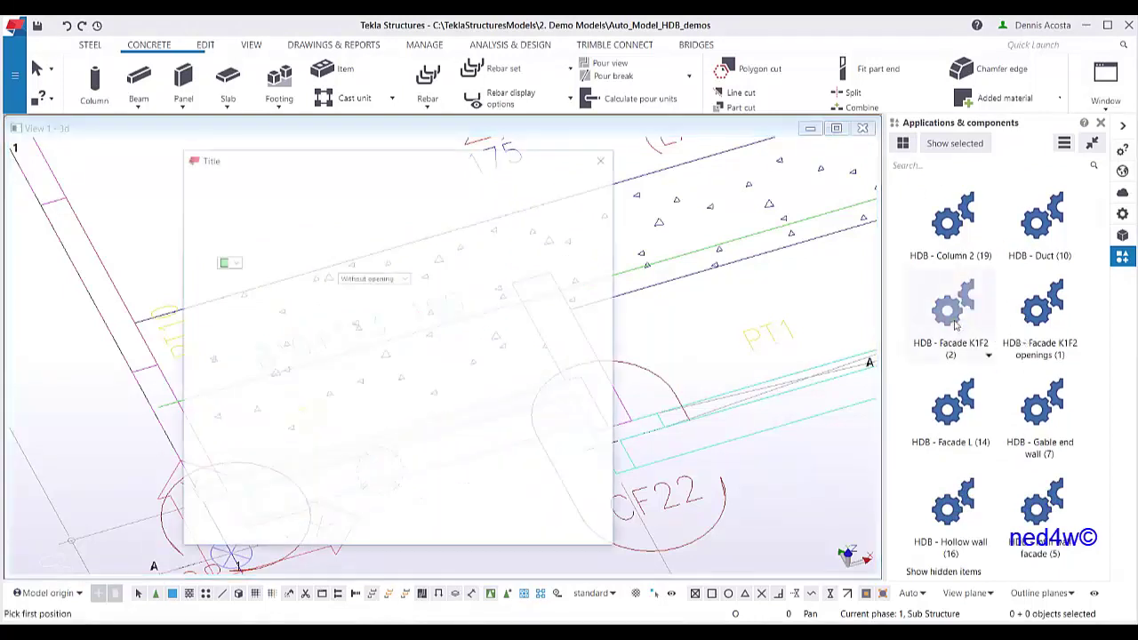
{"action": "left_click_drag", "start_coordinate": [448, 146], "coordinate": [735, 142]}
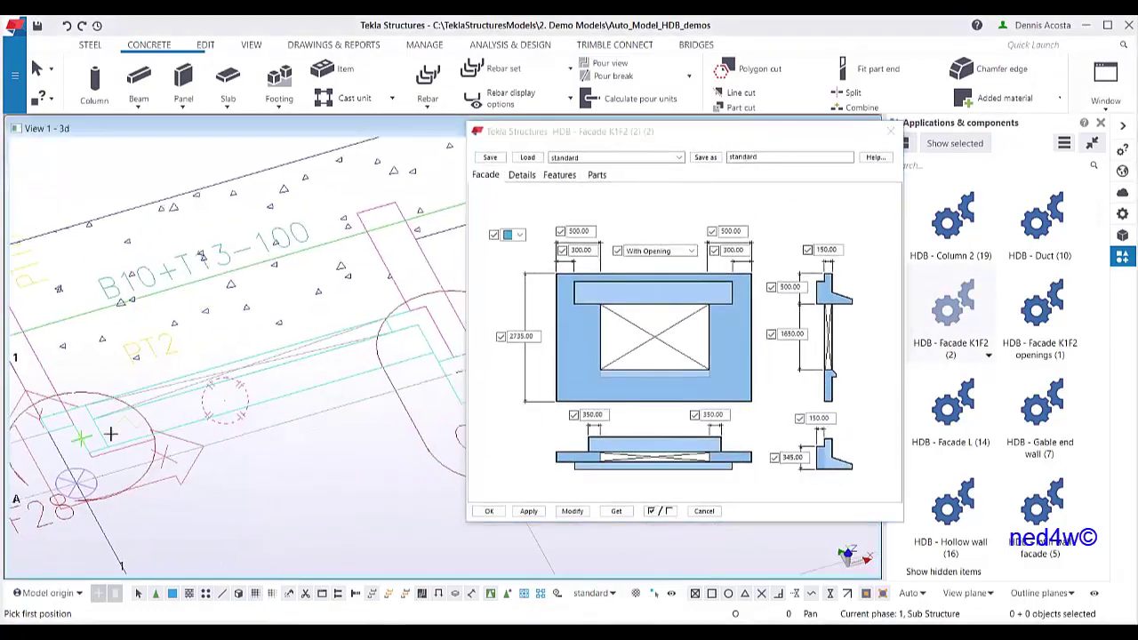
Place the HDB - Facade K1F2 (2) With Opening along the PT2 facade line from CF28 to CF22, about 3020 mm long
{"action": "scroll", "coordinate": [110, 434], "scroll_direction": "up", "scroll_amount": 2}
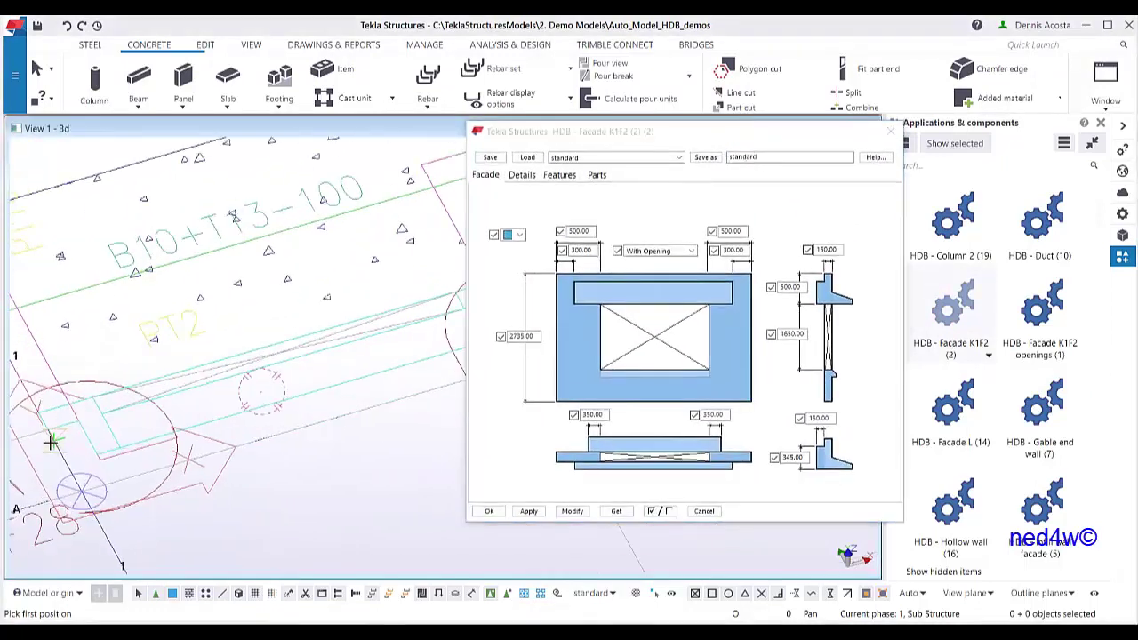
{"action": "left_click", "coordinate": [46, 432]}
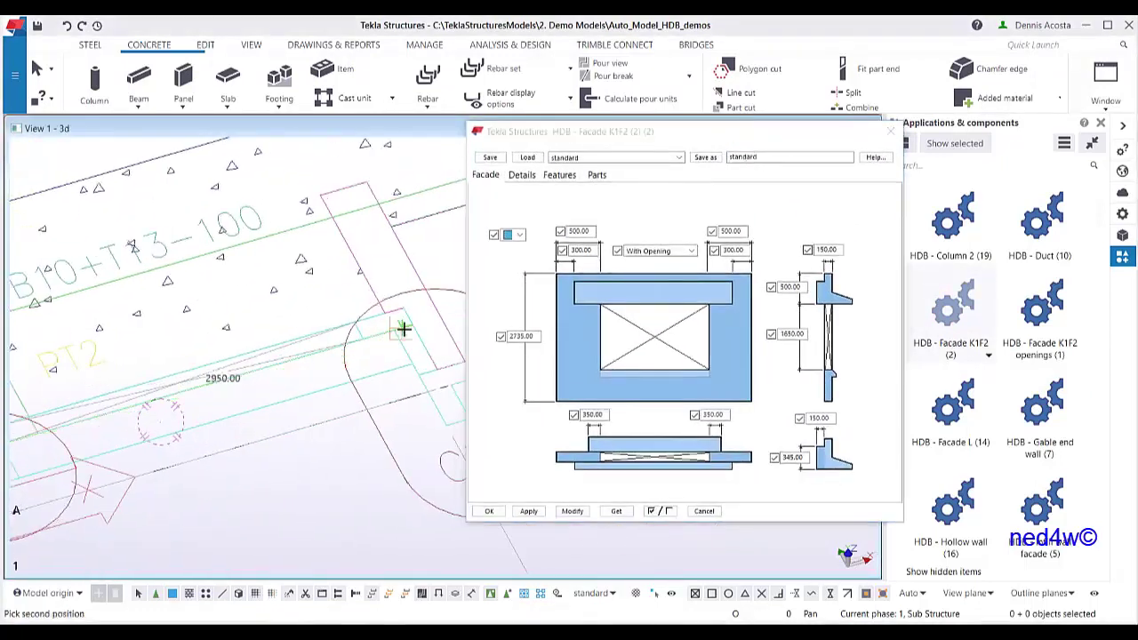
{"action": "scroll", "coordinate": [412, 325], "scroll_direction": "up", "scroll_amount": 2}
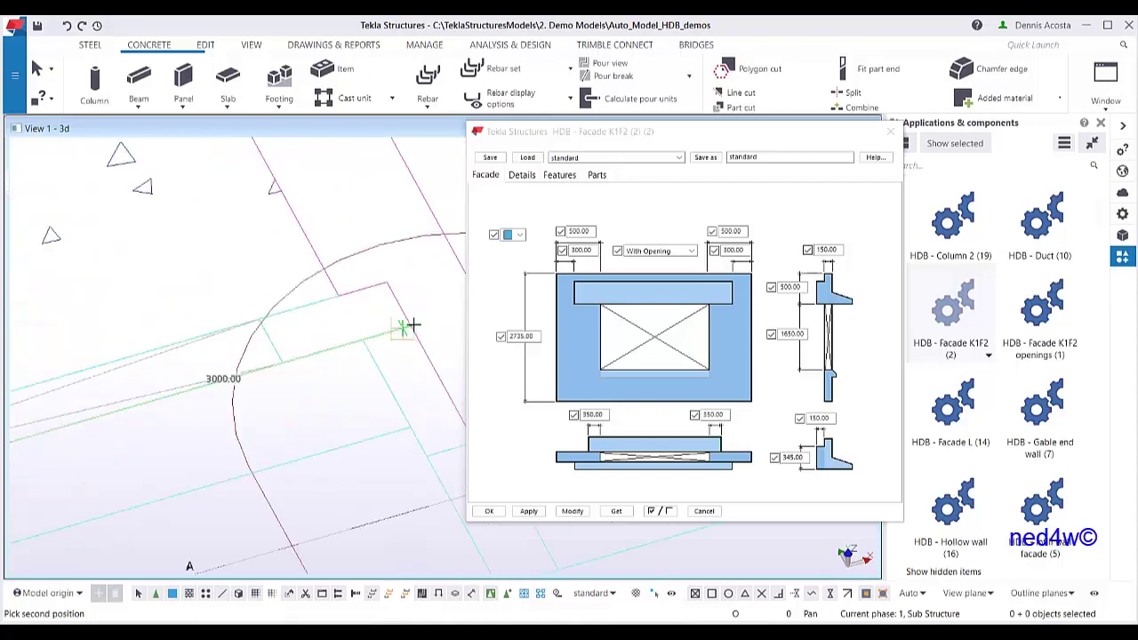
{"action": "scroll", "coordinate": [406, 326], "scroll_direction": "up", "scroll_amount": 1}
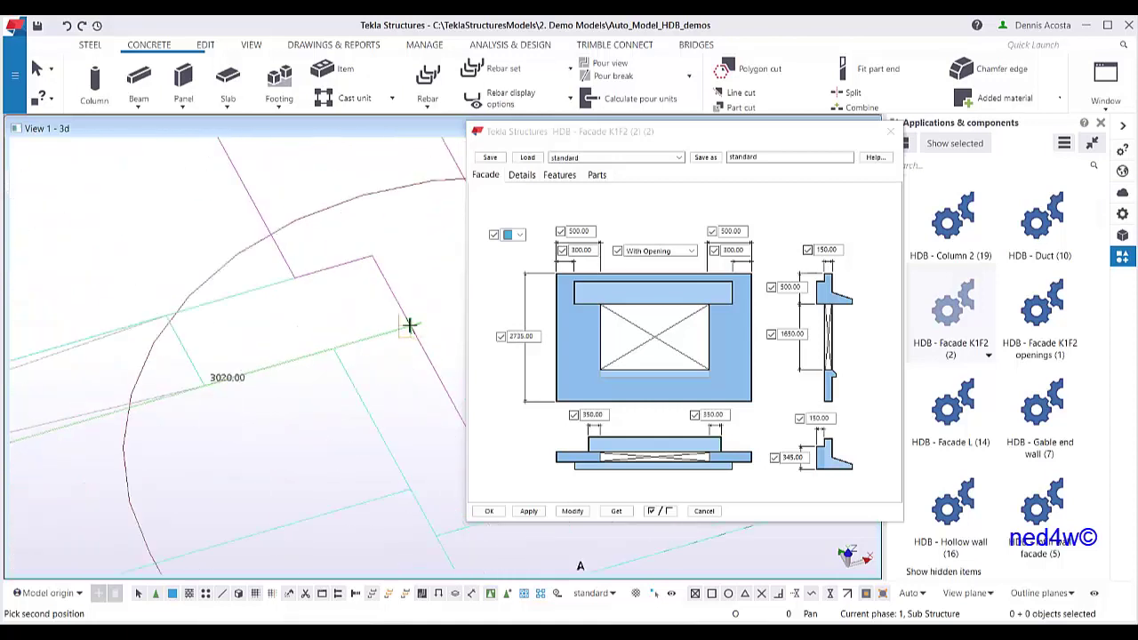
{"action": "left_click", "coordinate": [414, 331]}
{"action": "scroll", "coordinate": [329, 360], "scroll_direction": "down", "scroll_amount": 5}
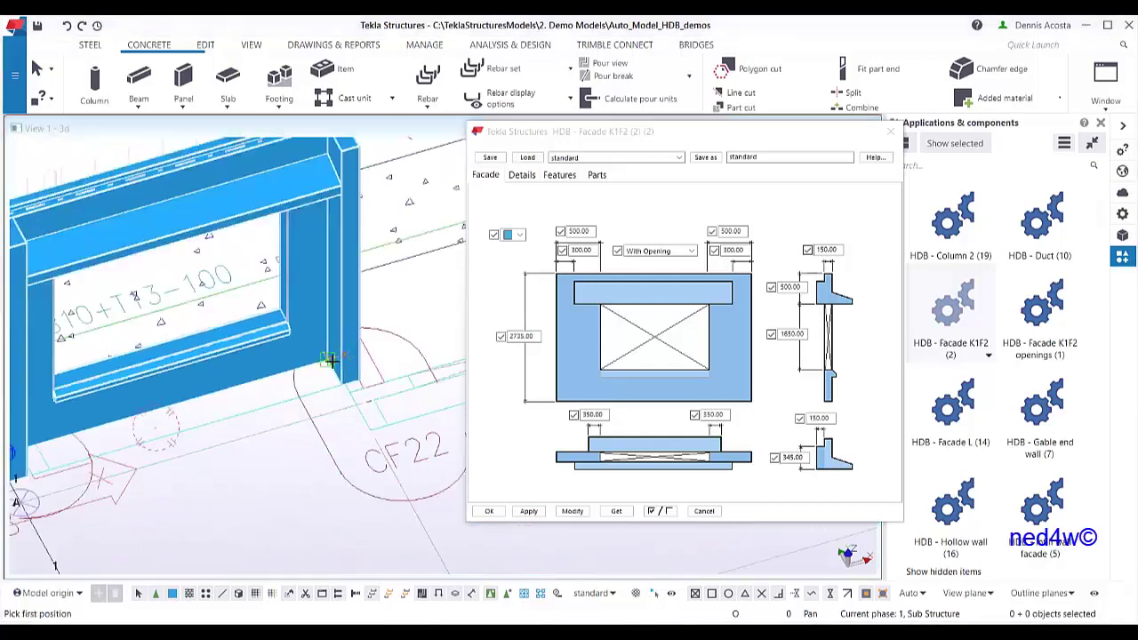
{"action": "right_click", "coordinate": [381, 326]}
{"action": "key", "text": "Escape"}
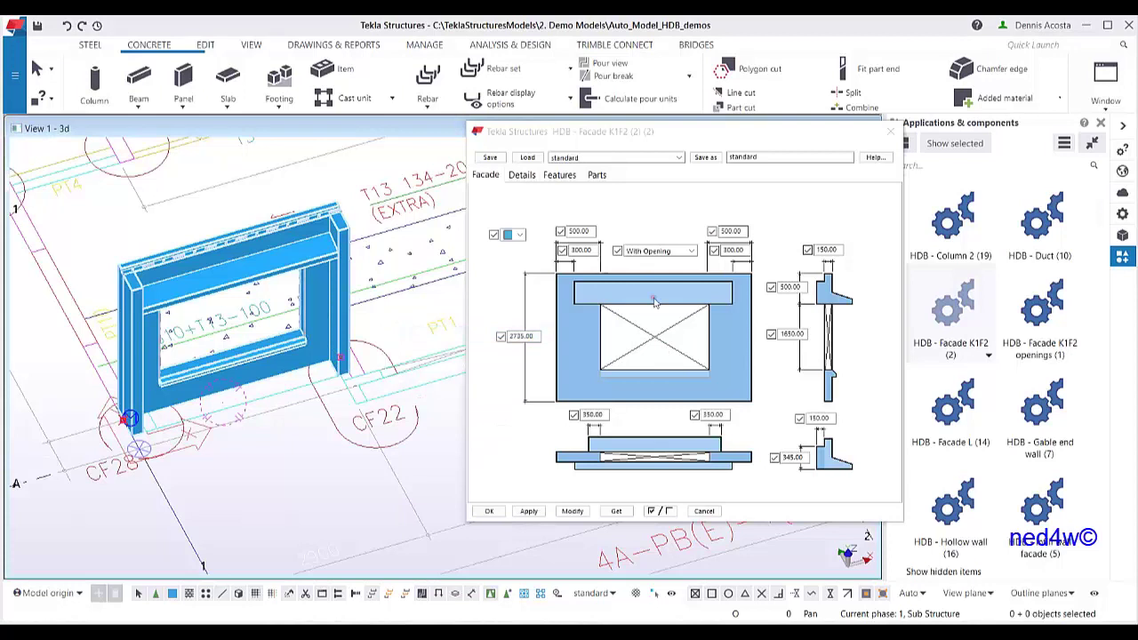
Examine the placed facade's window opening, ledges and reinforcement from several angles against its settings
{"action": "mouse_move", "coordinate": [687, 134]}
{"action": "left_mouse_down"}
{"action": "mouse_move", "coordinate": [758, 127]}
{"action": "mouse_move", "coordinate": [674, 139]}
{"action": "left_mouse_up"}
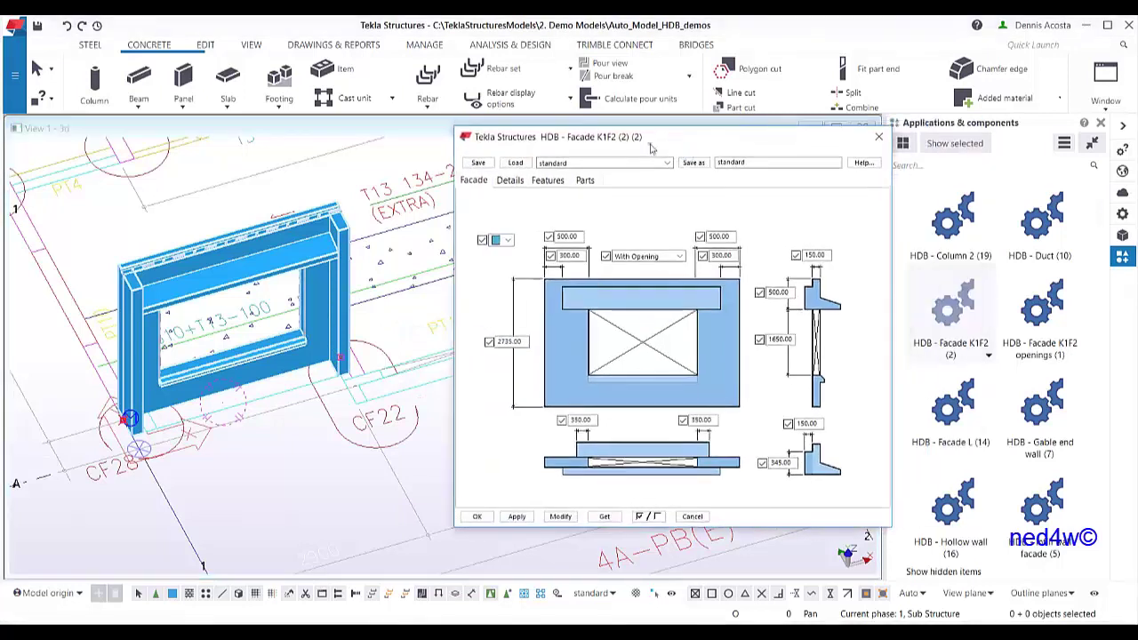
{"action": "scroll", "coordinate": [300, 254], "scroll_direction": "up", "scroll_amount": 5}
{"action": "scroll", "coordinate": [256, 349], "scroll_direction": "up", "scroll_amount": 2}
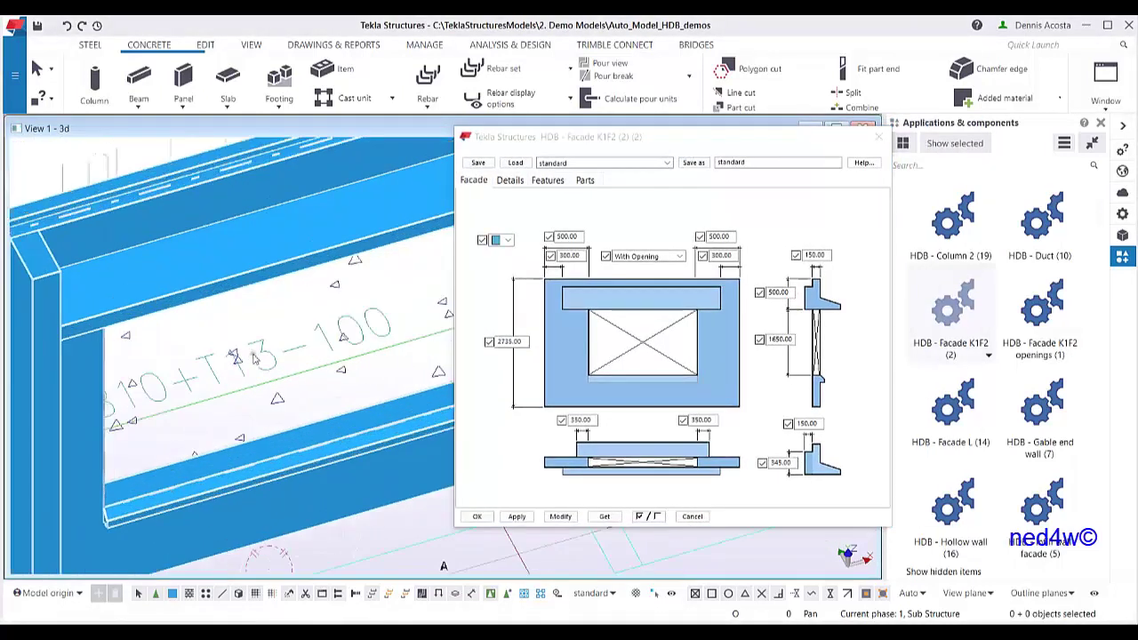
{"action": "scroll", "coordinate": [265, 377], "scroll_direction": "down", "scroll_amount": 3}
{"action": "scroll", "coordinate": [266, 378], "scroll_direction": "up", "scroll_amount": 3}
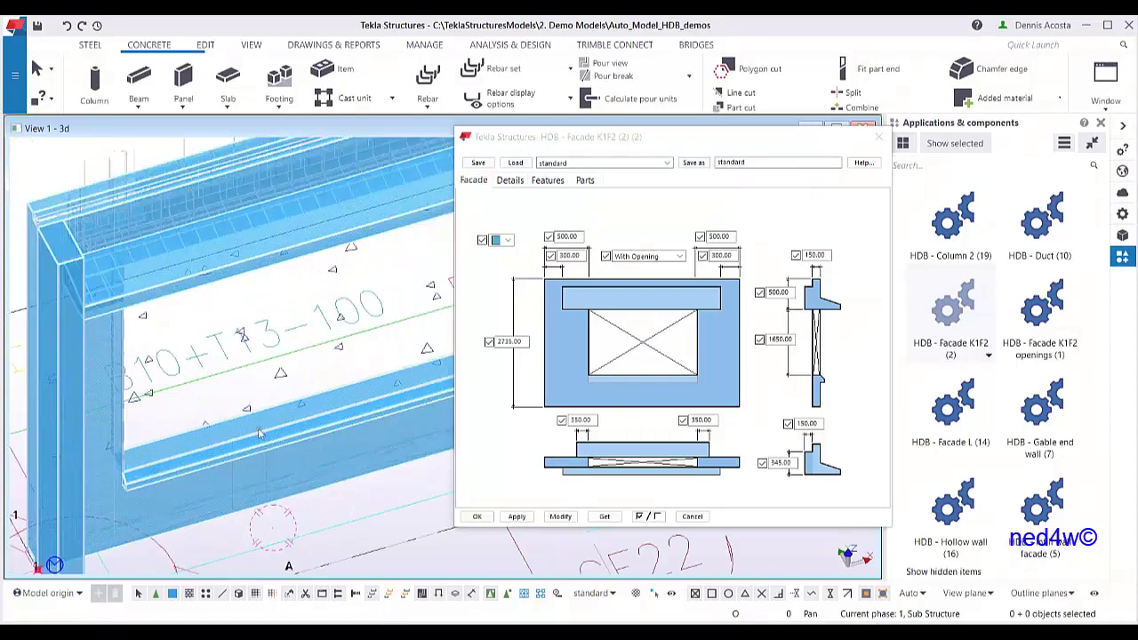
{"action": "mouse_move", "coordinate": [240, 428]}
{"action": "middle_mouse_down", "text": "ctrl"}
{"action": "mouse_move", "coordinate": [258, 345]}
{"action": "mouse_move", "coordinate": [265, 516]}
{"action": "middle_mouse_up", "text": "ctrl"}
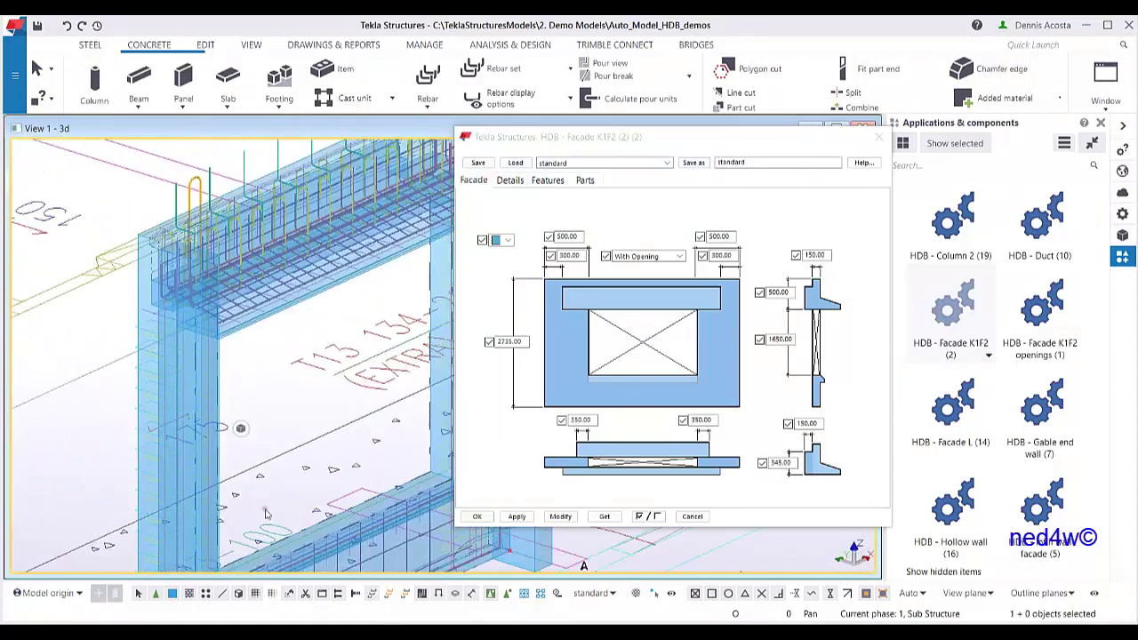
{"action": "mouse_move", "coordinate": [218, 279]}
{"action": "middle_mouse_down", "text": "ctrl"}
{"action": "mouse_move", "coordinate": [328, 309]}
{"action": "mouse_move", "coordinate": [326, 323]}
{"action": "middle_mouse_up", "text": "ctrl"}
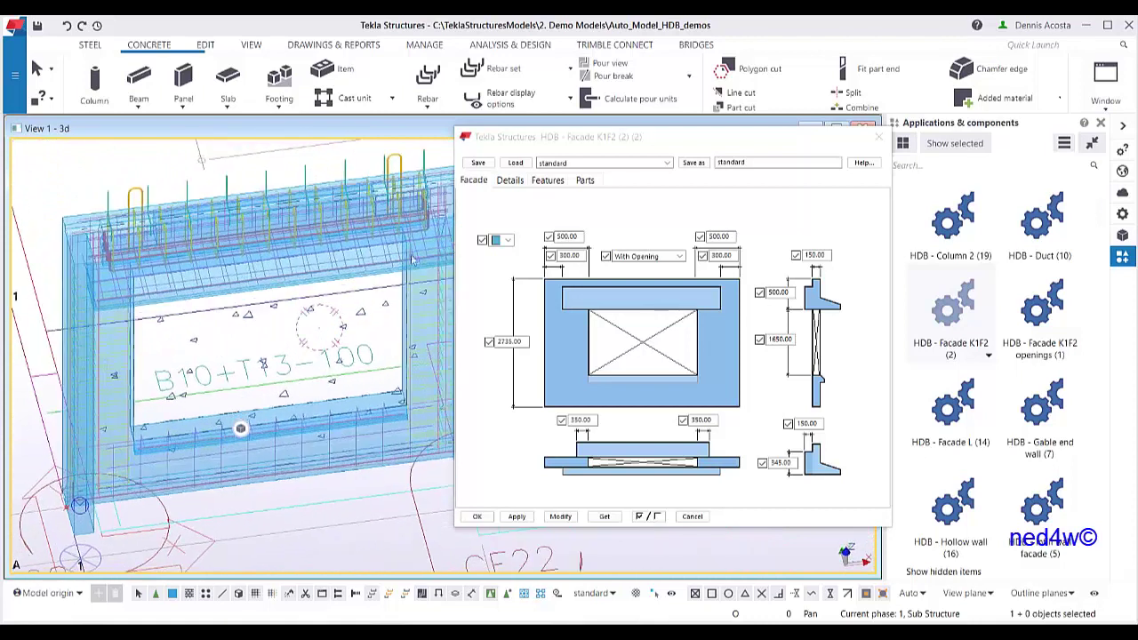
{"action": "left_click_drag", "start_coordinate": [696, 139], "coordinate": [756, 147]}
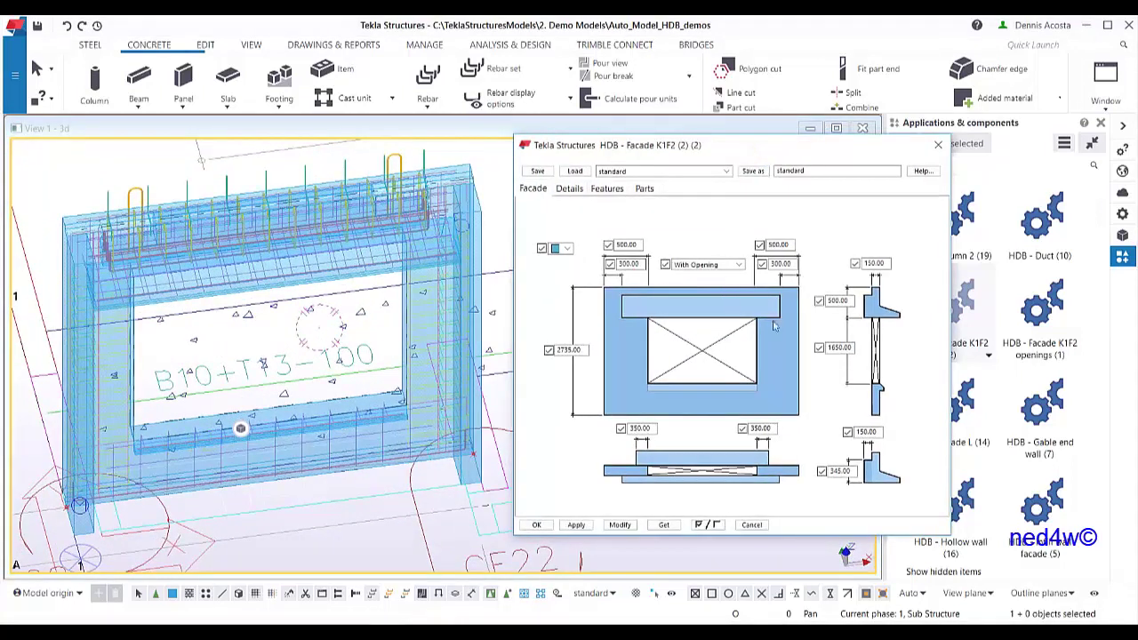
{"action": "middle_click_drag", "start_coordinate": [364, 389], "coordinate": [545, 313], "text": "ctrl"}
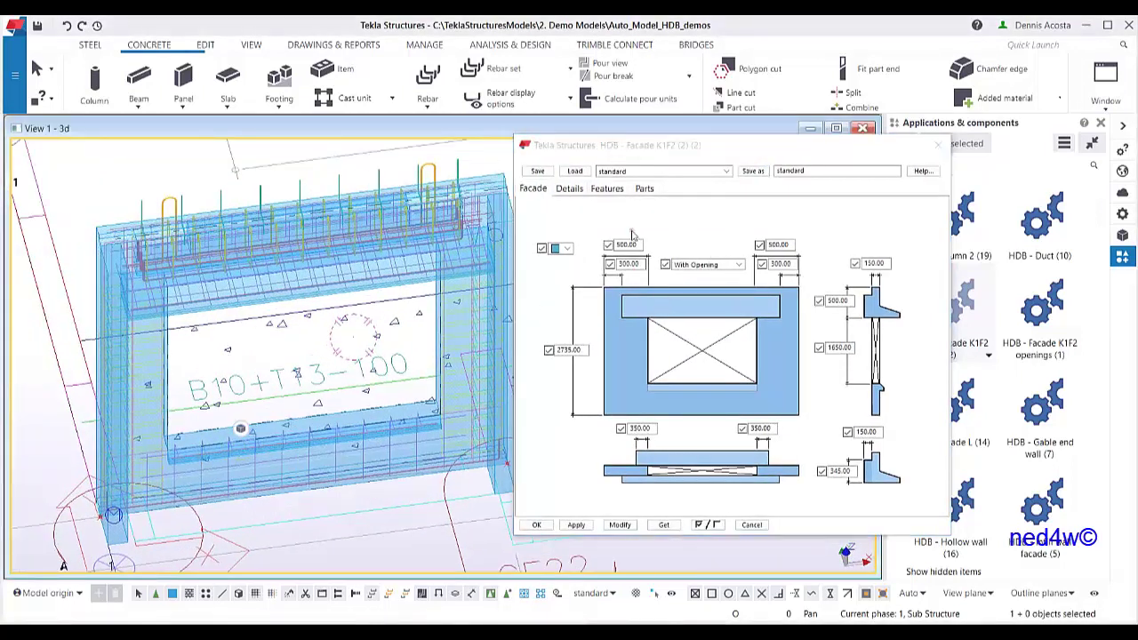
Set the facade's right-hand width beside the opening to 1000 mm, update the model and inspect the wider side
{"action": "left_click_drag", "start_coordinate": [663, 152], "coordinate": [726, 152]}
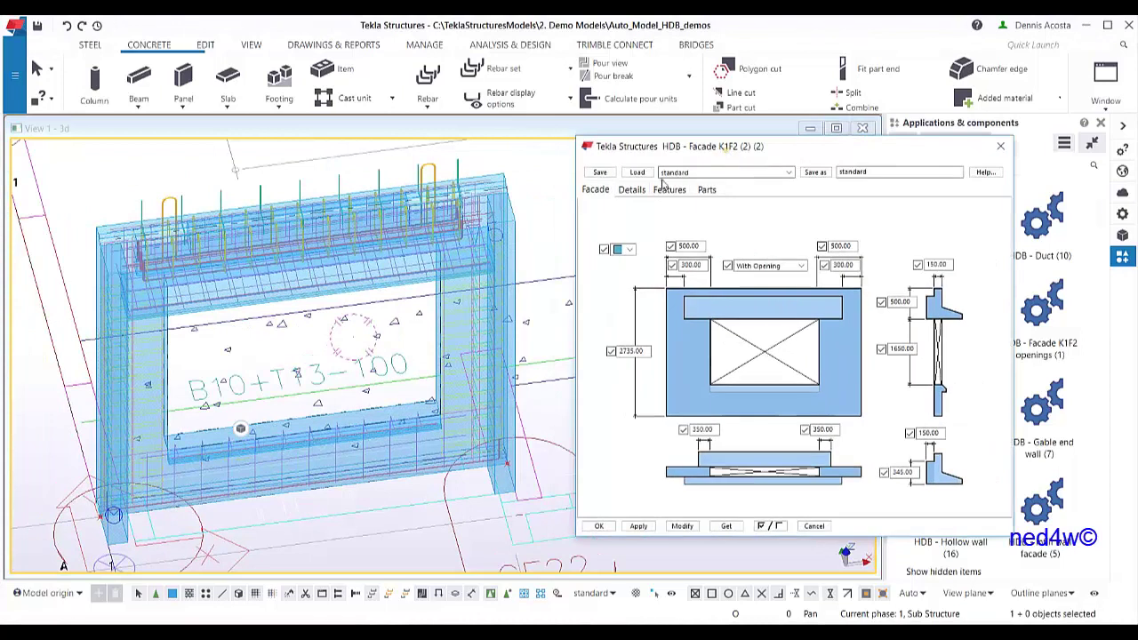
{"action": "left_click", "coordinate": [544, 277]}
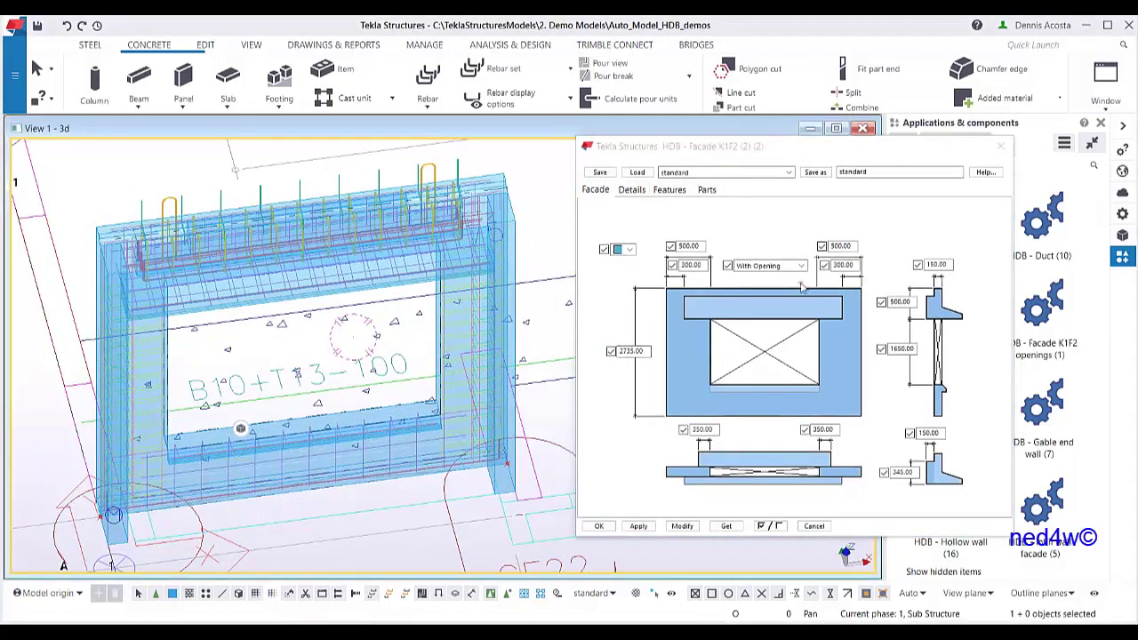
{"action": "left_click", "coordinate": [854, 246]}
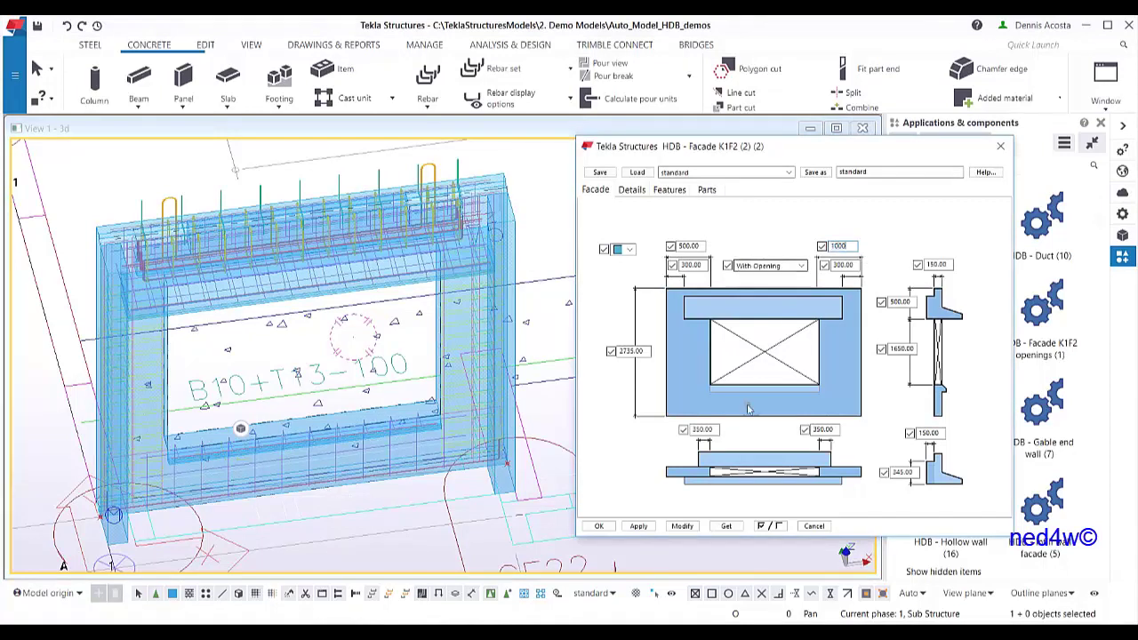
{"action": "scroll", "coordinate": [523, 401], "scroll_direction": "up", "scroll_amount": 5}
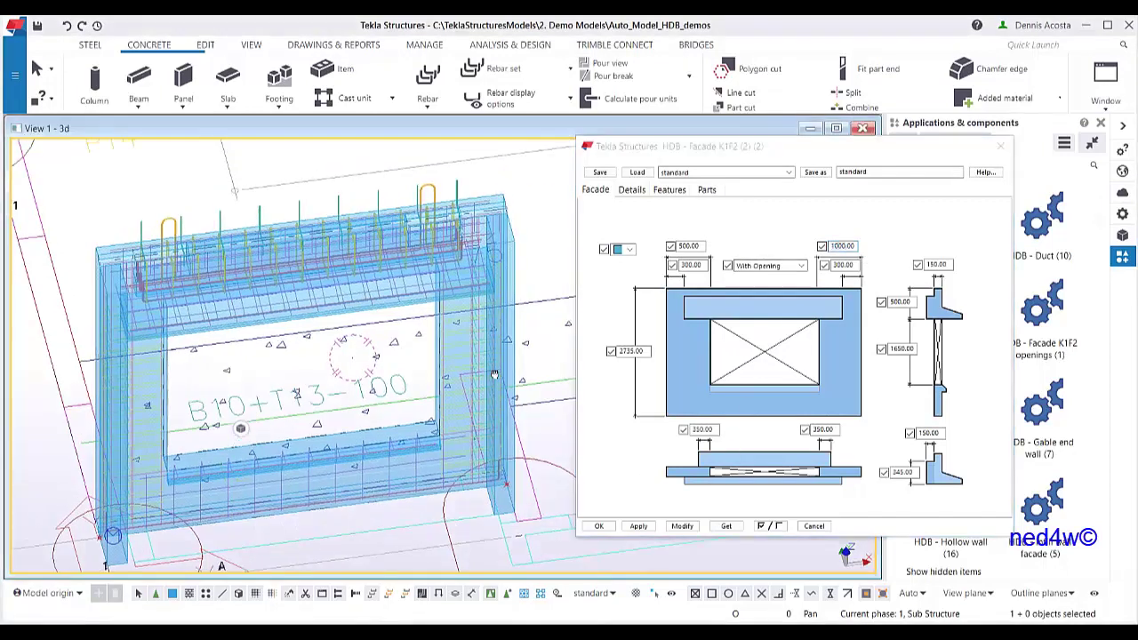
{"action": "scroll", "coordinate": [444, 410], "scroll_direction": "up", "scroll_amount": 2}
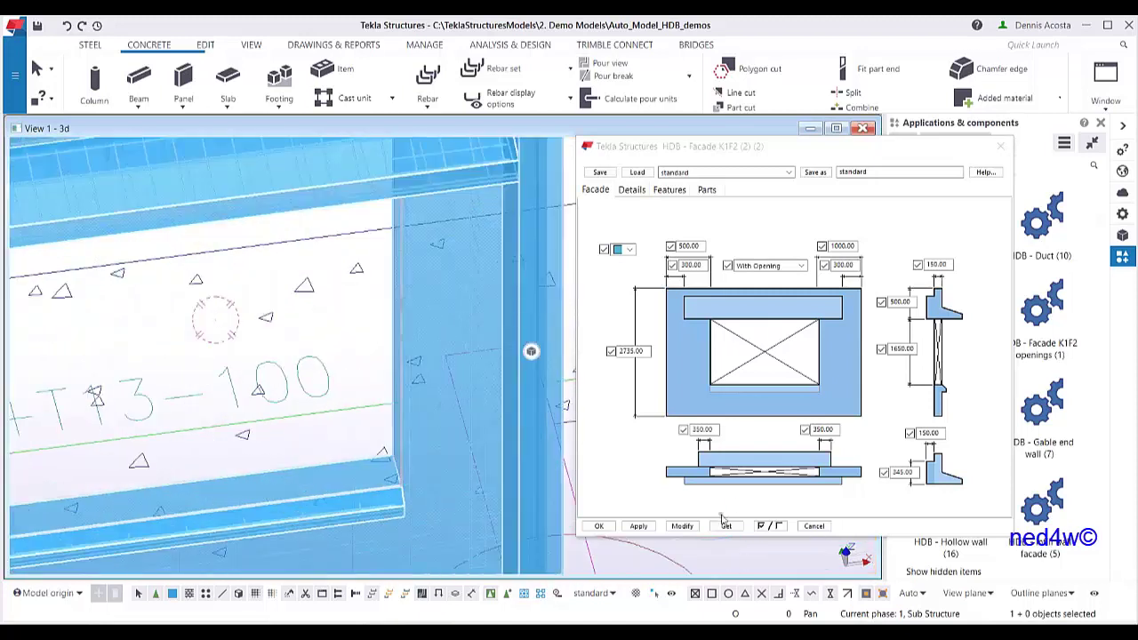
{"action": "scroll", "coordinate": [394, 370], "scroll_direction": "up", "scroll_amount": 3}
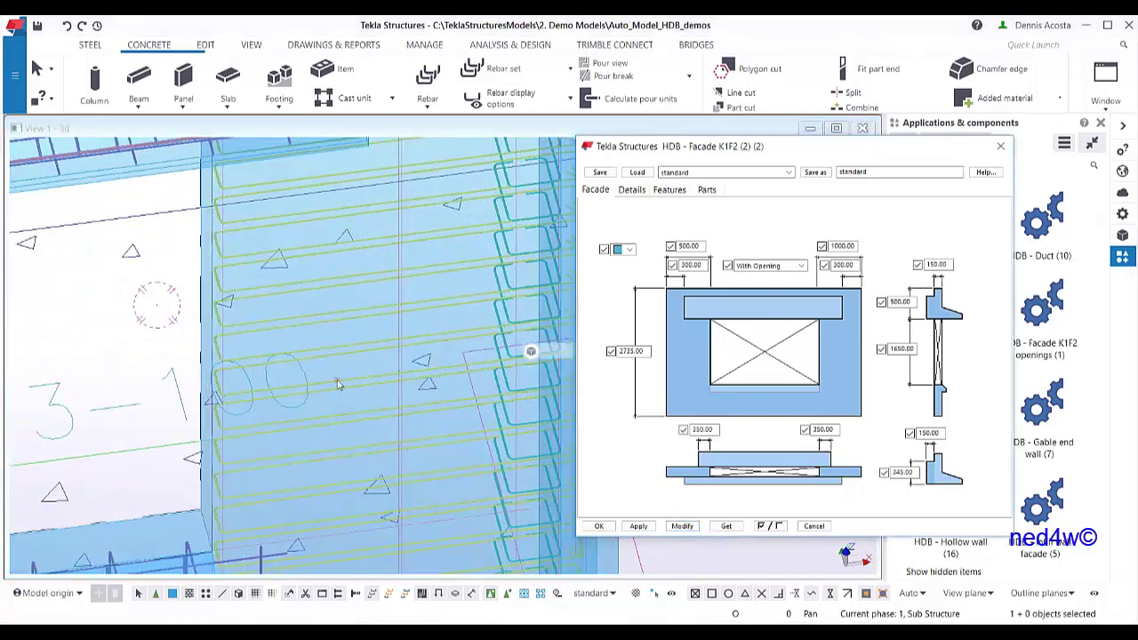
{"action": "scroll", "coordinate": [369, 387], "scroll_direction": "down", "scroll_amount": 1}
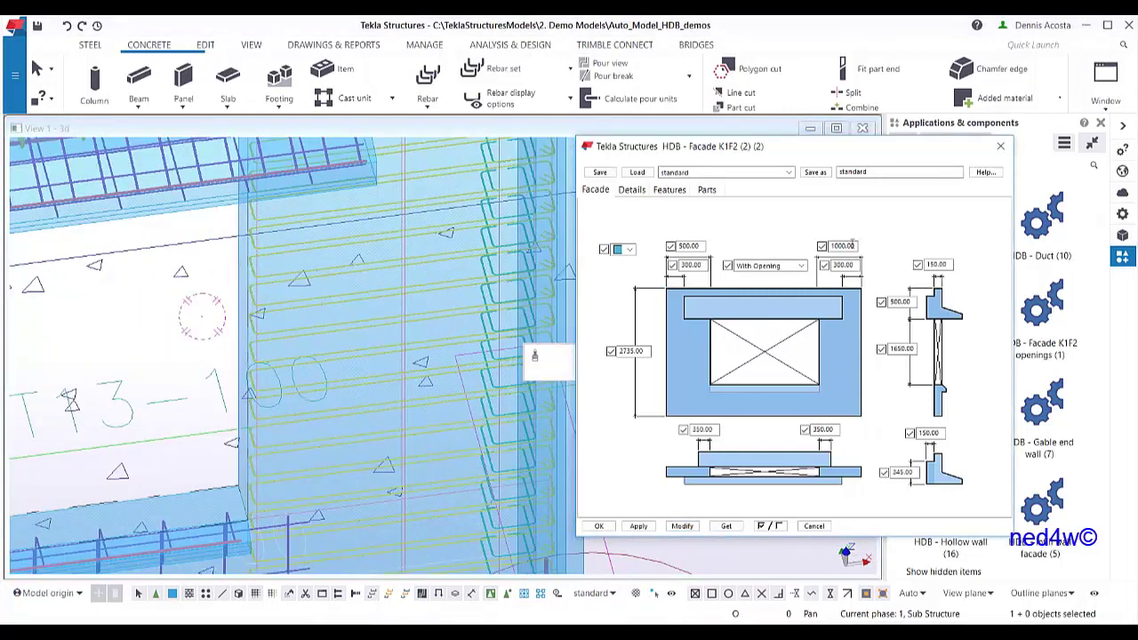
Set the facade's right-hand width beside the opening back to 500 mm and update the model
{"action": "double_click", "coordinate": [856, 246]}
{"action": "type", "text": "5"}
{"action": "left_click", "coordinate": [681, 527]}
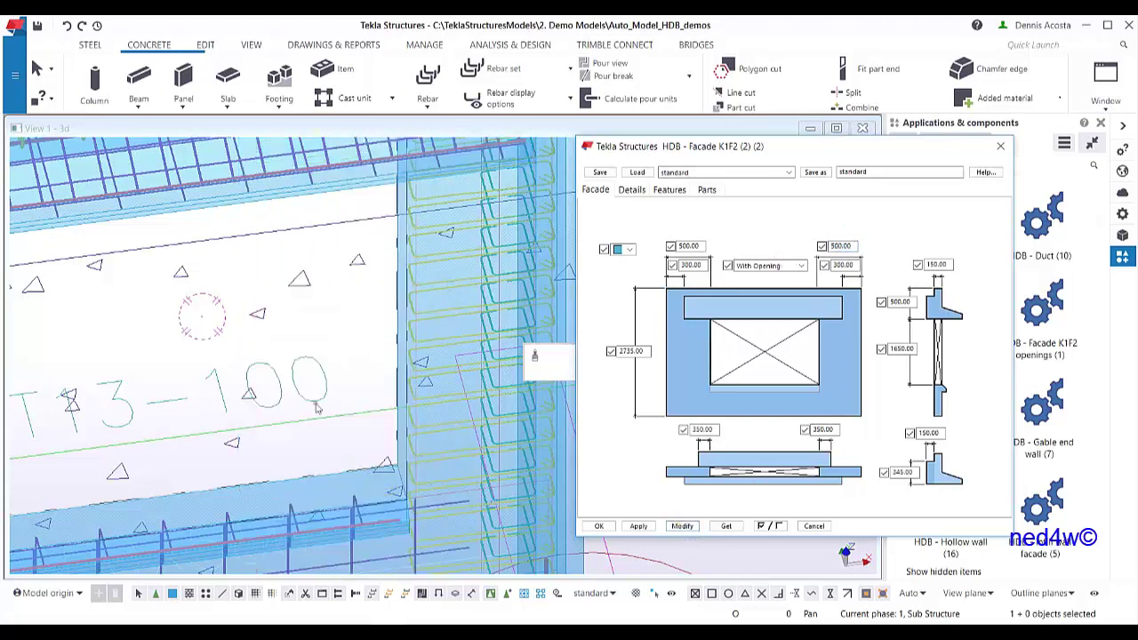
{"action": "scroll", "coordinate": [298, 401], "scroll_direction": "down", "scroll_amount": 5}
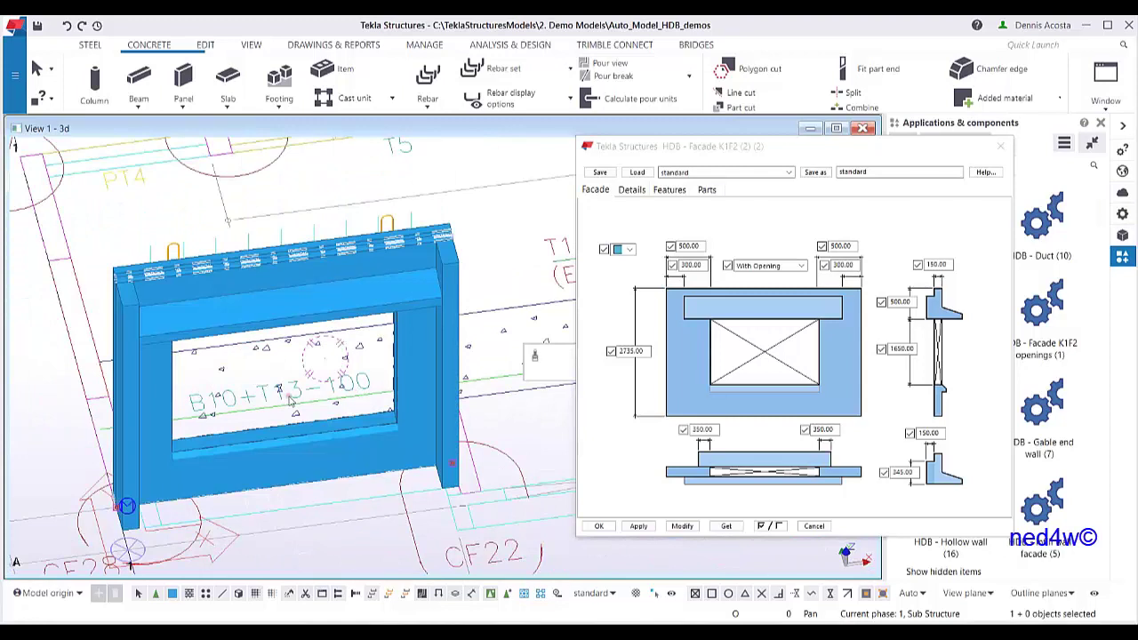
{"action": "middle_click_drag", "start_coordinate": [287, 368], "coordinate": [479, 279], "text": "ctrl"}
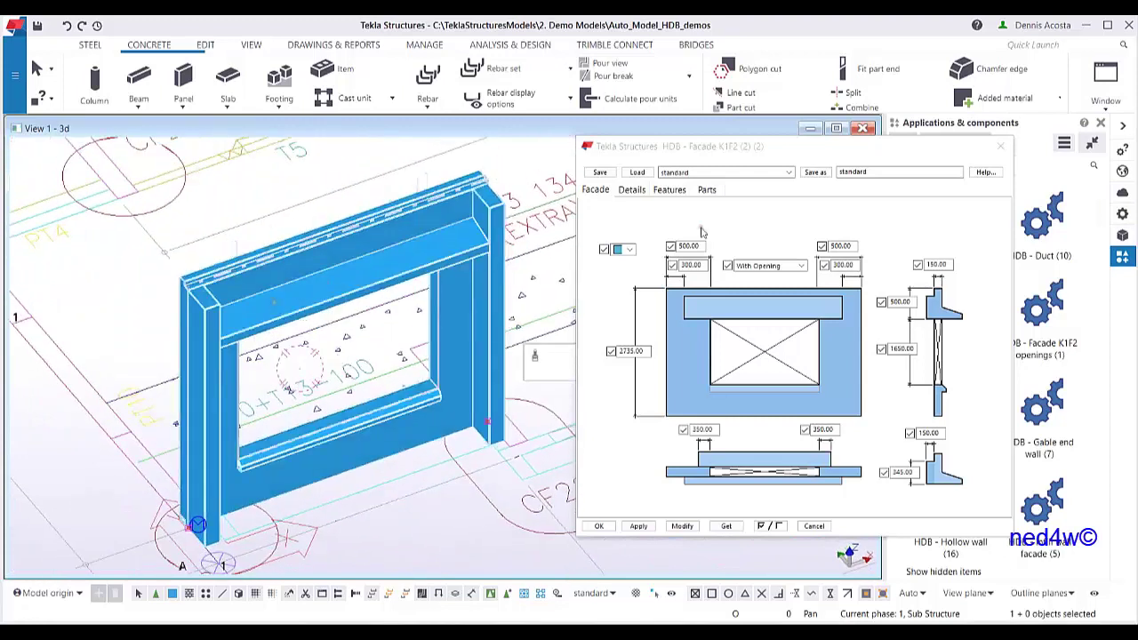
Change the facade's canopy to the sloping shape with the downturned lip, update the model and inspect the ledge
{"action": "left_click", "coordinate": [633, 191]}
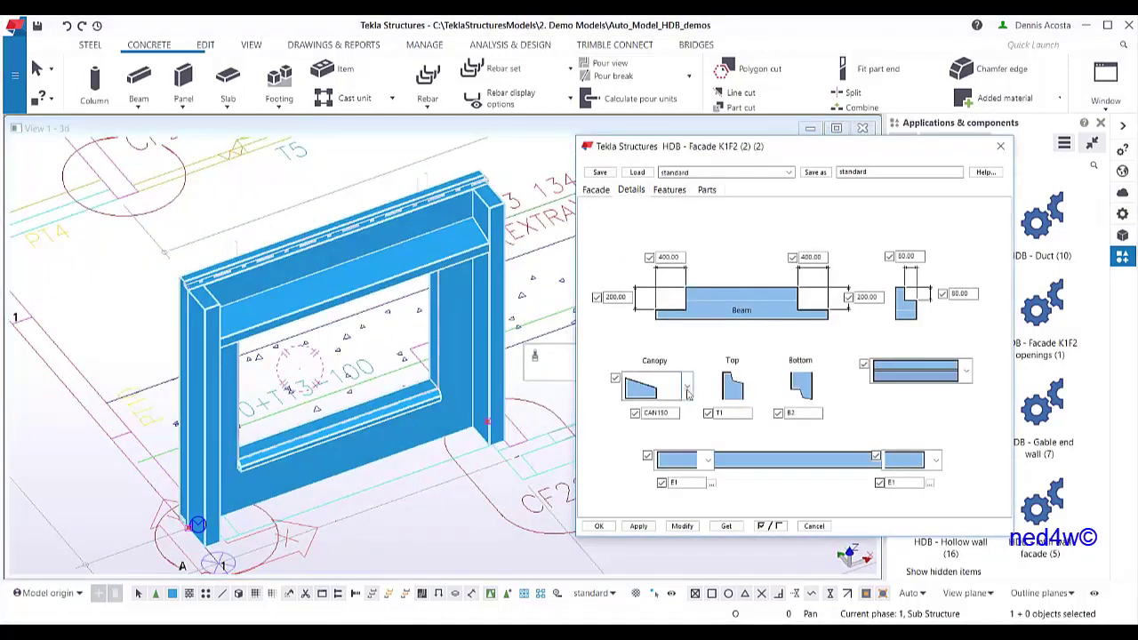
{"action": "left_click", "coordinate": [687, 391]}
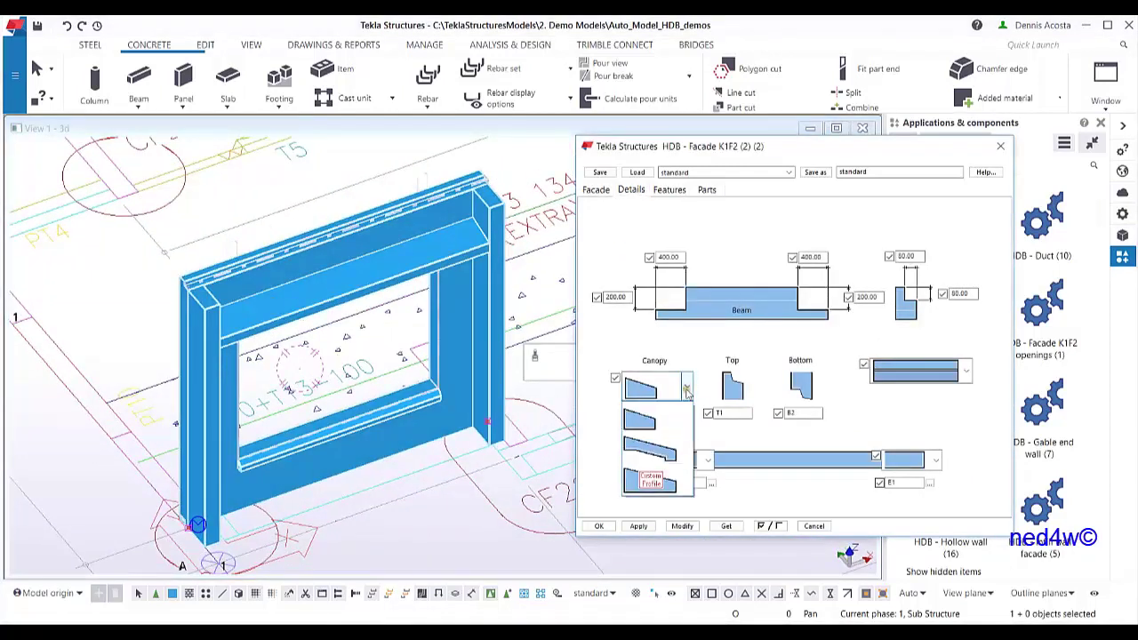
{"action": "left_click", "coordinate": [668, 454]}
{"action": "left_click", "coordinate": [683, 526]}
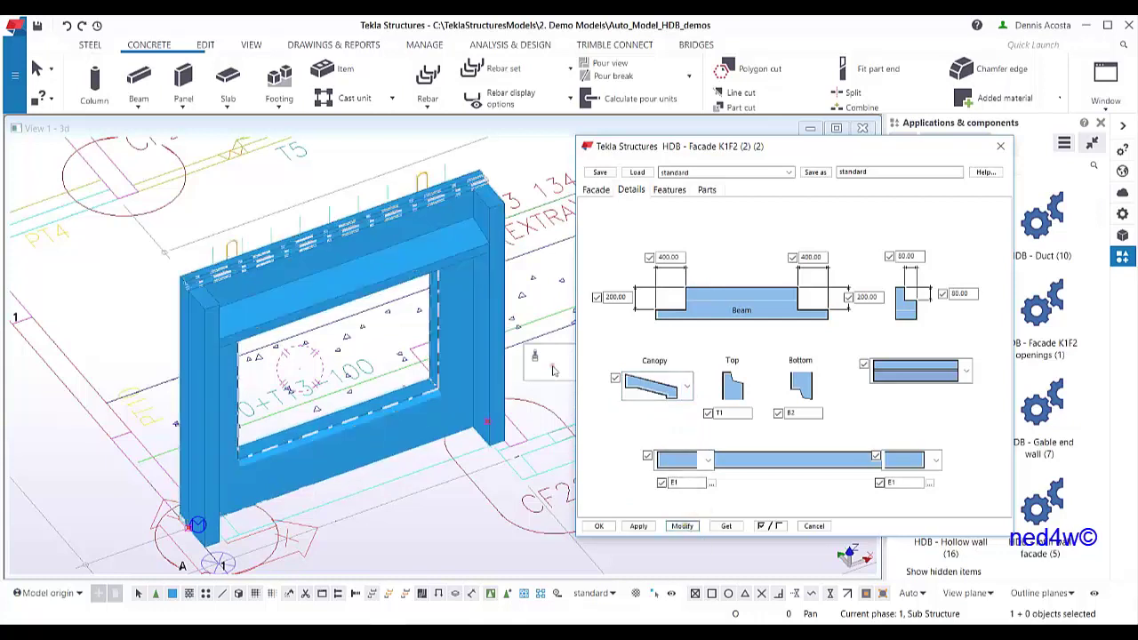
{"action": "scroll", "coordinate": [427, 285], "scroll_direction": "up", "scroll_amount": 3}
{"action": "middle_click_drag", "start_coordinate": [462, 267], "coordinate": [418, 212], "text": "ctrl"}
{"action": "scroll", "coordinate": [407, 211], "scroll_direction": "up", "scroll_amount": 4}
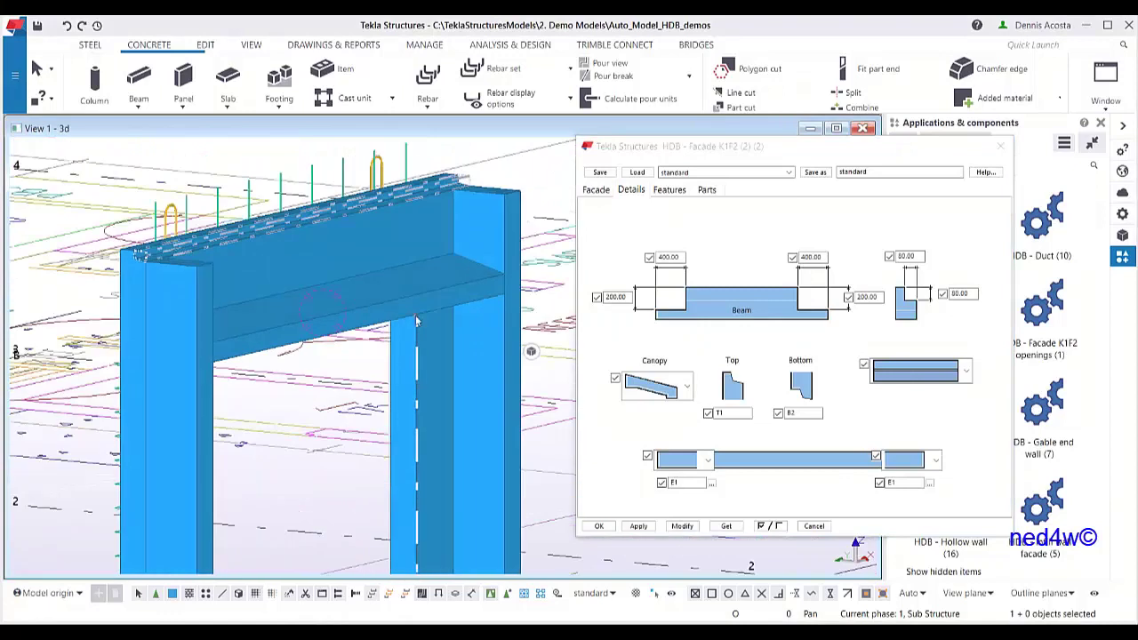
Switch the facade's canopy type to Custom Profile and check the ledge in the model
{"action": "left_click", "coordinate": [683, 386]}
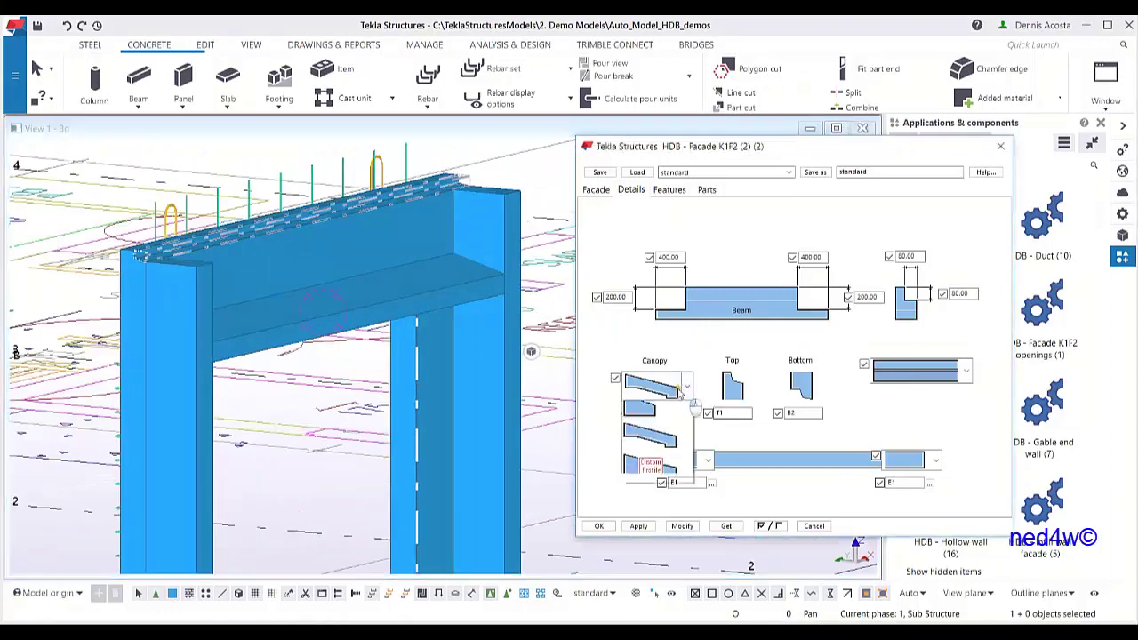
{"action": "left_click", "coordinate": [672, 480]}
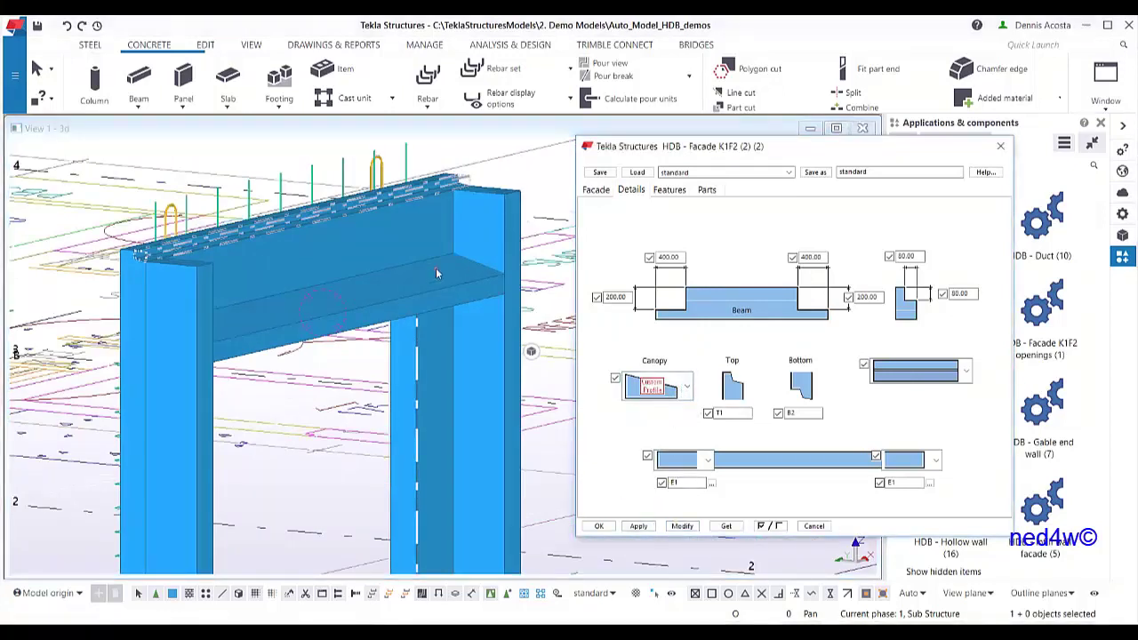
{"action": "scroll", "coordinate": [450, 269], "scroll_direction": "down", "scroll_amount": 3}
{"action": "middle_click_drag", "start_coordinate": [450, 269], "coordinate": [471, 249], "text": "ctrl"}
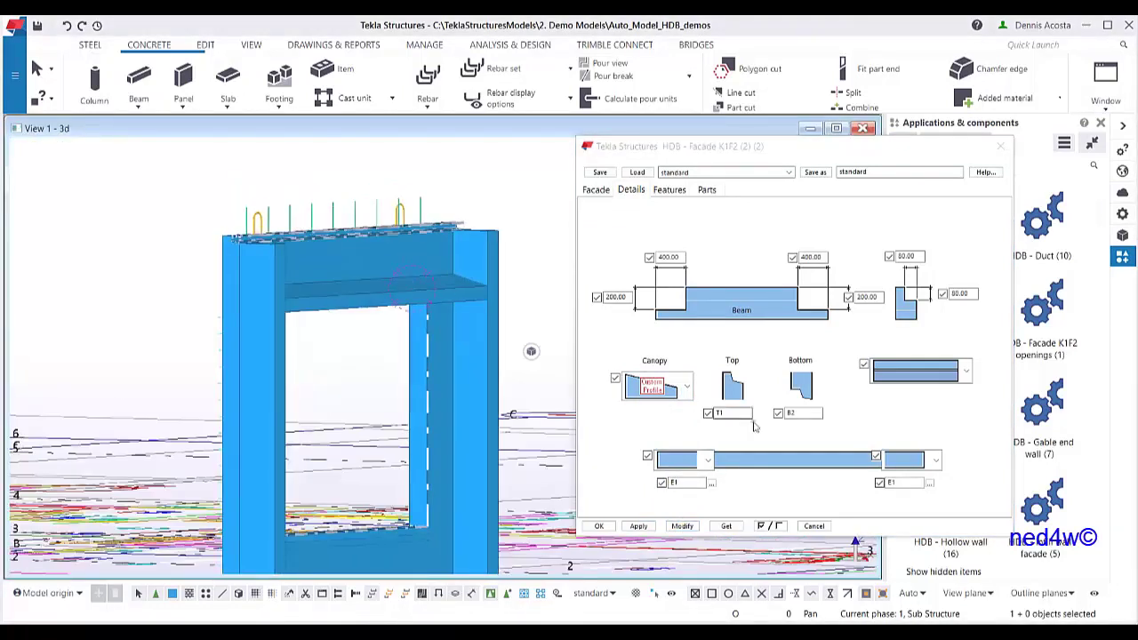
Choose CAN300 from the profile catalog as the canopy's custom profile and inspect the ledge in the model
{"action": "left_click", "coordinate": [691, 386]}
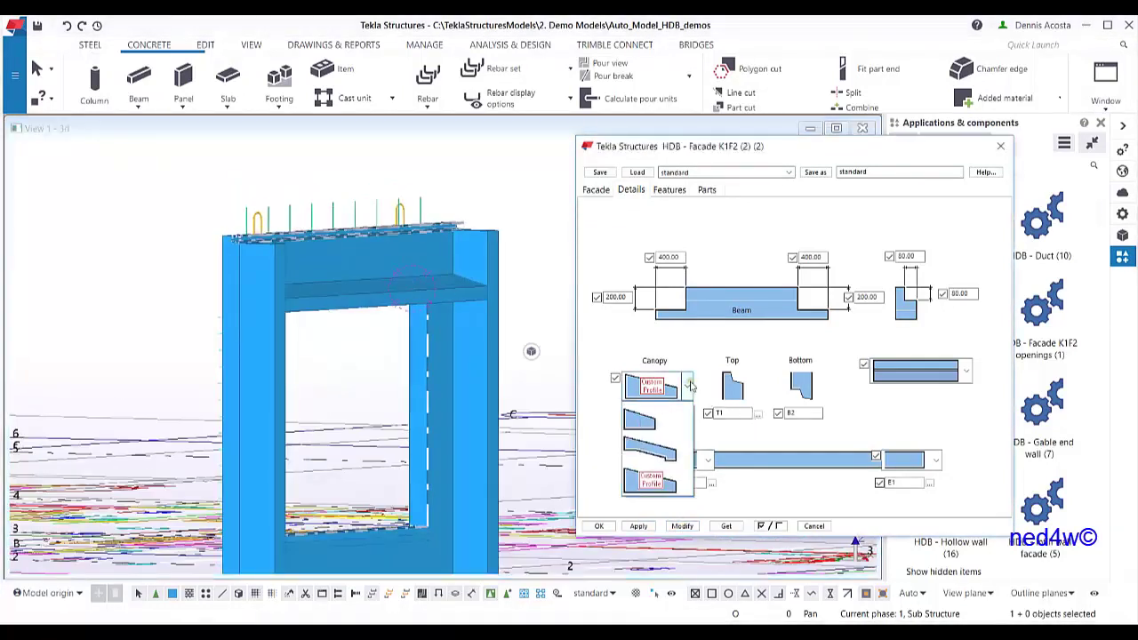
{"action": "left_click", "coordinate": [668, 423]}
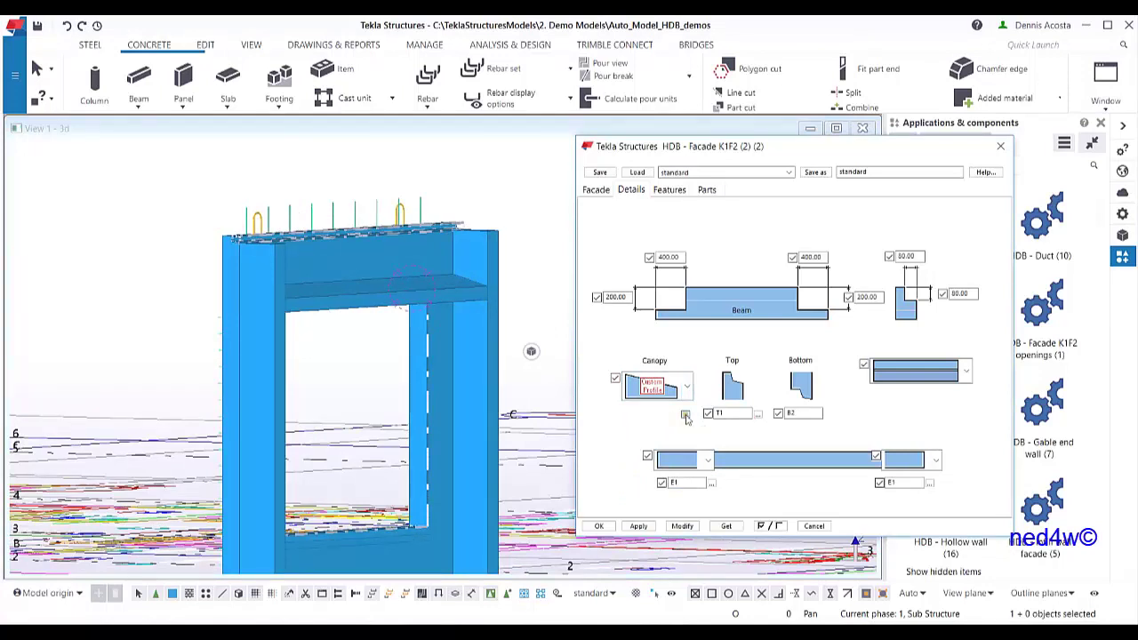
{"action": "left_click", "coordinate": [685, 416]}
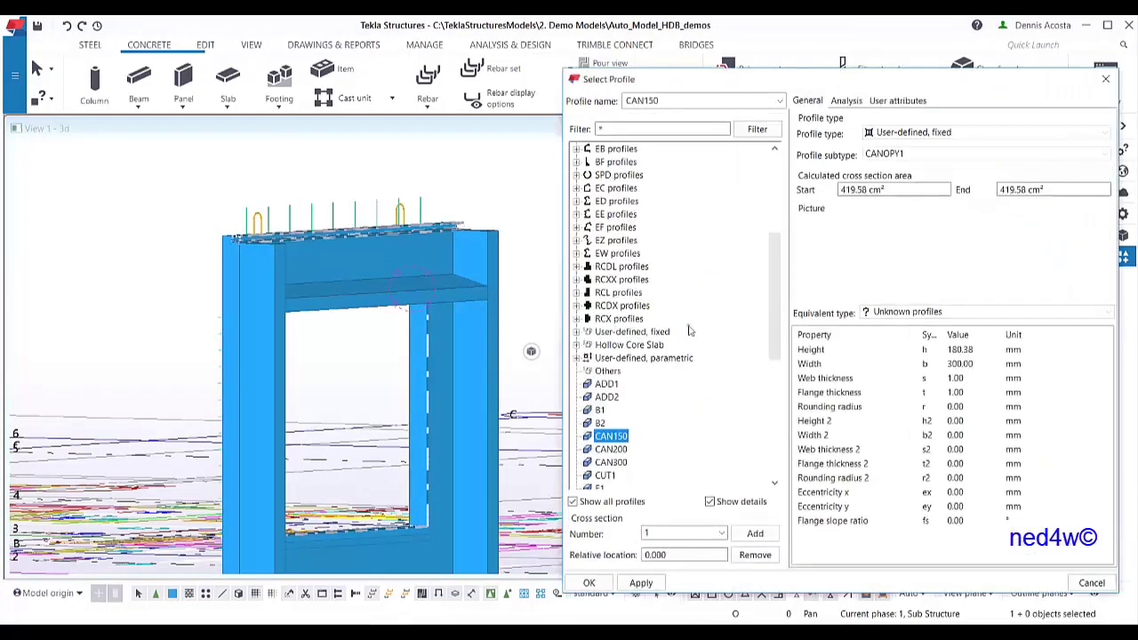
{"action": "left_click", "coordinate": [611, 463]}
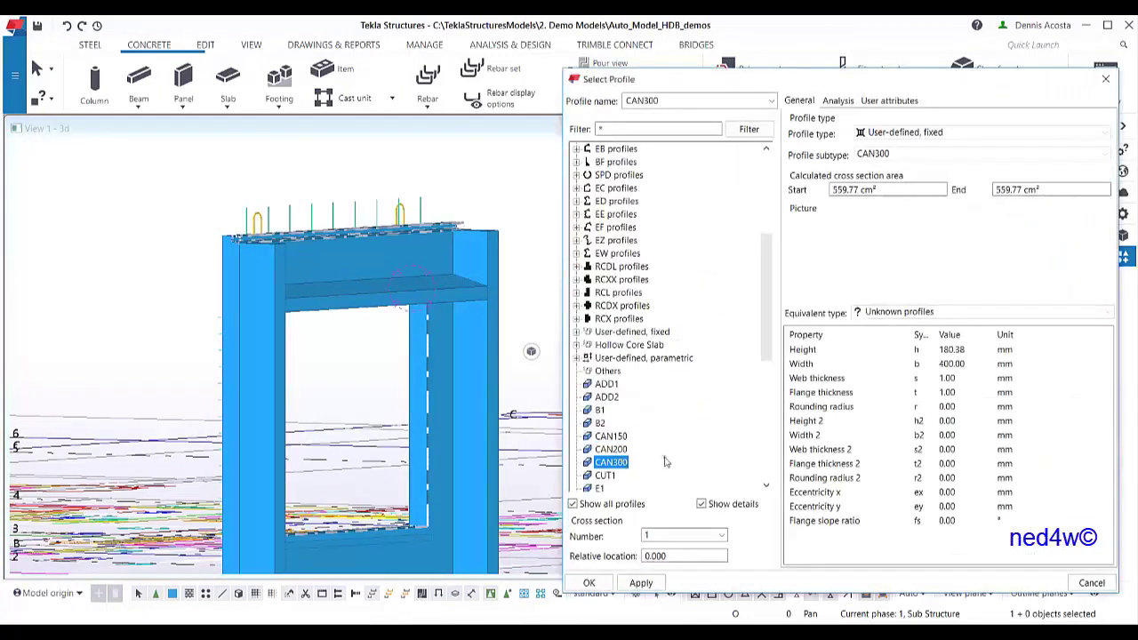
{"action": "left_click", "coordinate": [644, 587]}
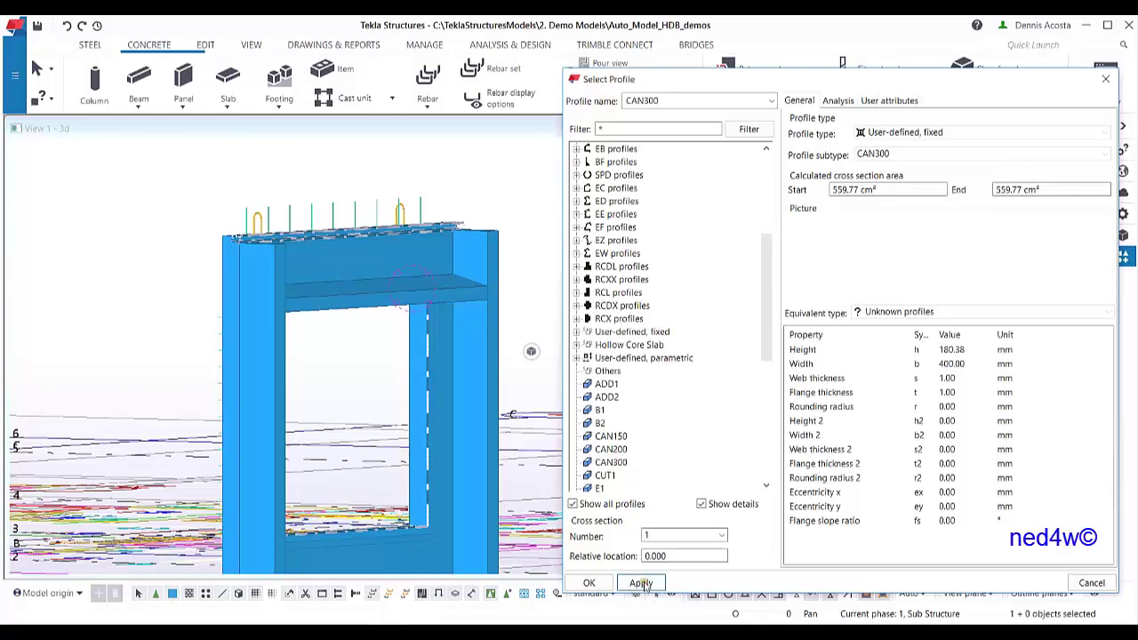
{"action": "left_click", "coordinate": [607, 583]}
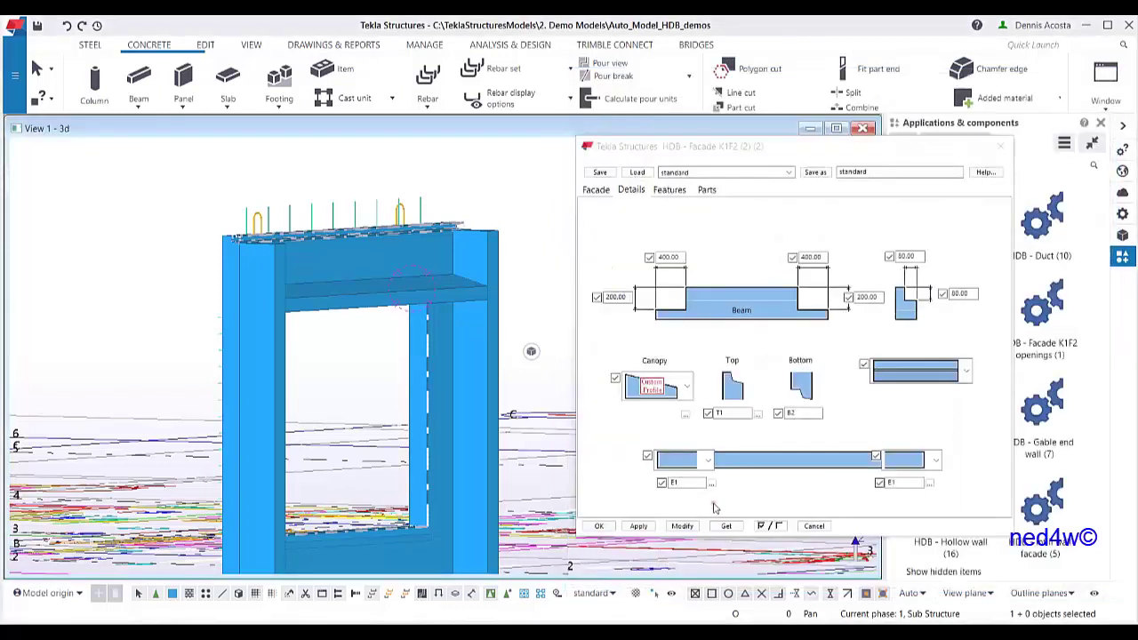
{"action": "scroll", "coordinate": [430, 275], "scroll_direction": "up", "scroll_amount": 5}
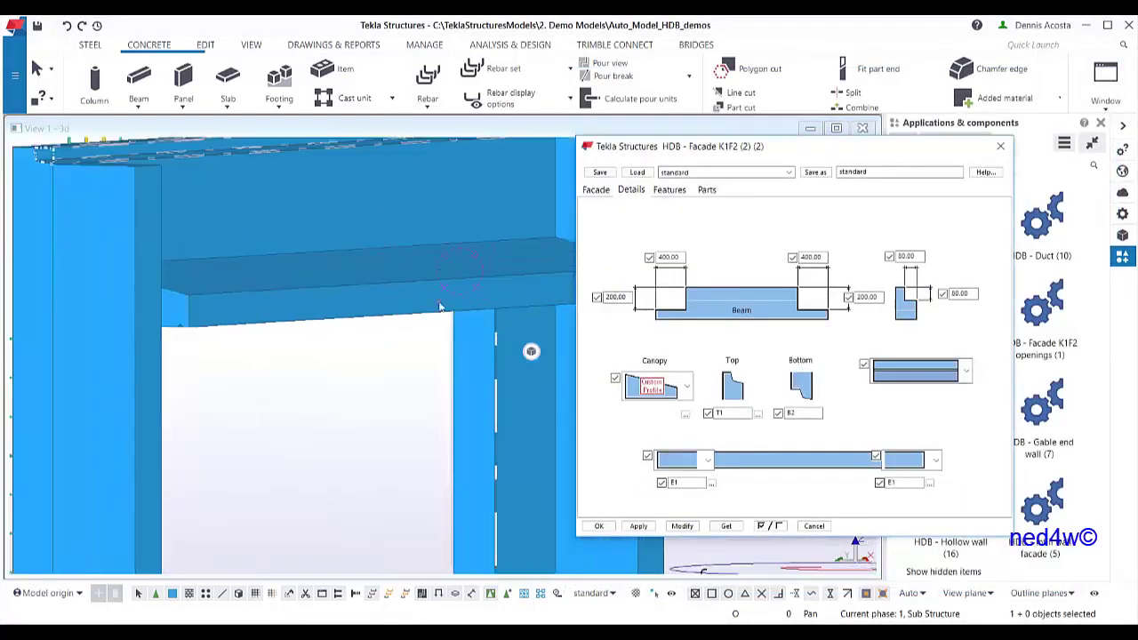
{"action": "middle_click_drag", "start_coordinate": [459, 240], "coordinate": [409, 479], "text": "ctrl"}
Return the canopy to the simple tapered shape with profile CAN150 and update the facade
{"action": "left_click", "coordinate": [687, 387]}
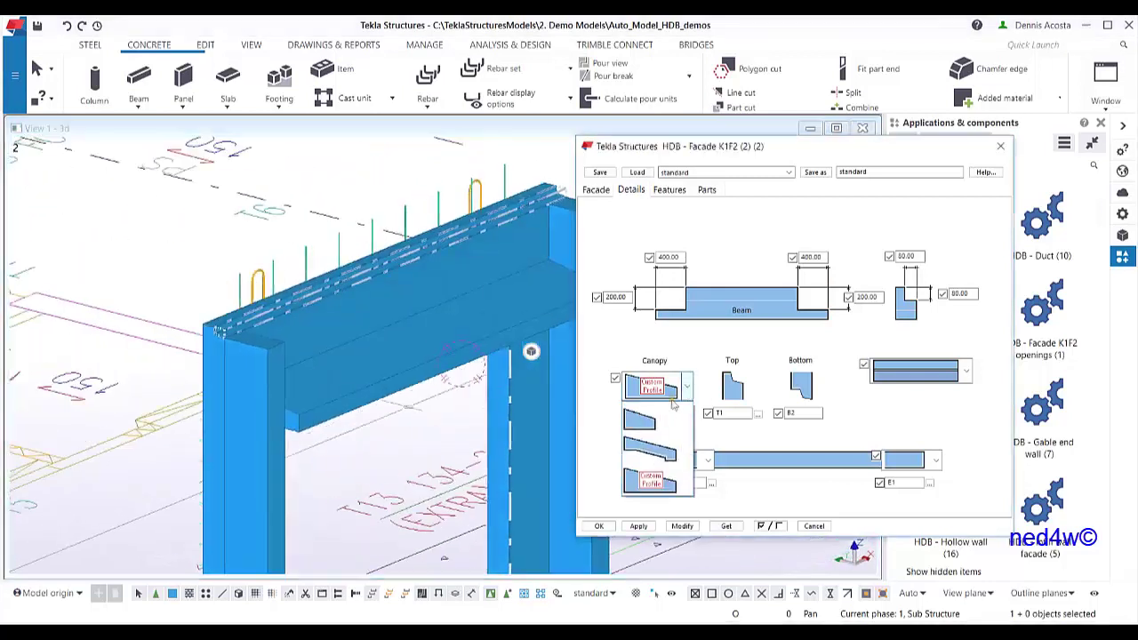
{"action": "left_click", "coordinate": [665, 423]}
{"action": "scroll", "coordinate": [423, 281], "scroll_direction": "up", "scroll_amount": 2}
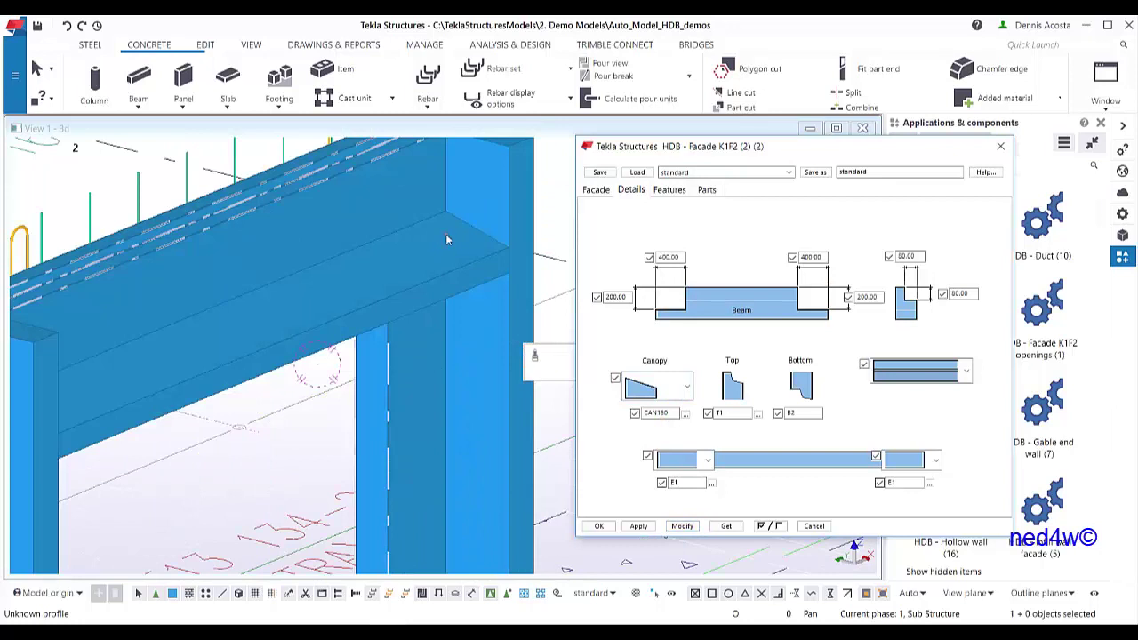
{"action": "scroll", "coordinate": [423, 281], "scroll_direction": "down", "scroll_amount": 4}
{"action": "scroll", "coordinate": [423, 281], "scroll_direction": "up", "scroll_amount": 1}
{"action": "scroll", "coordinate": [424, 281], "scroll_direction": "up", "scroll_amount": 3}
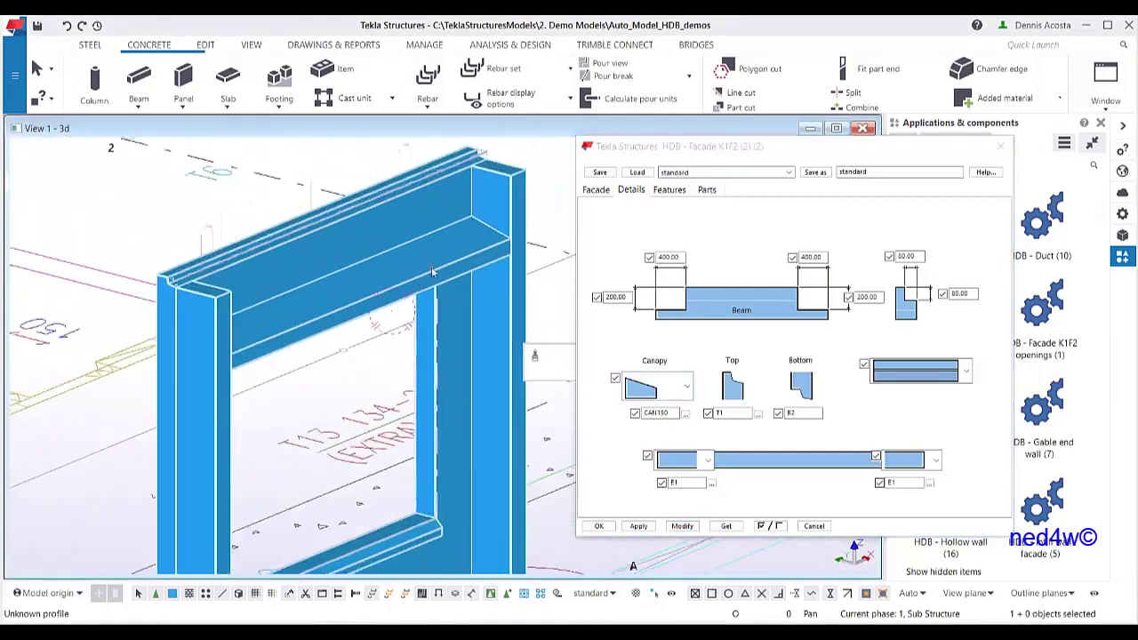
{"action": "scroll", "coordinate": [455, 249], "scroll_direction": "down", "scroll_amount": 1}
Change the facade's left end feature to the plain shape without a return leg, update the model and inspect that end
{"action": "left_click", "coordinate": [670, 190]}
{"action": "left_click", "coordinate": [694, 297]}
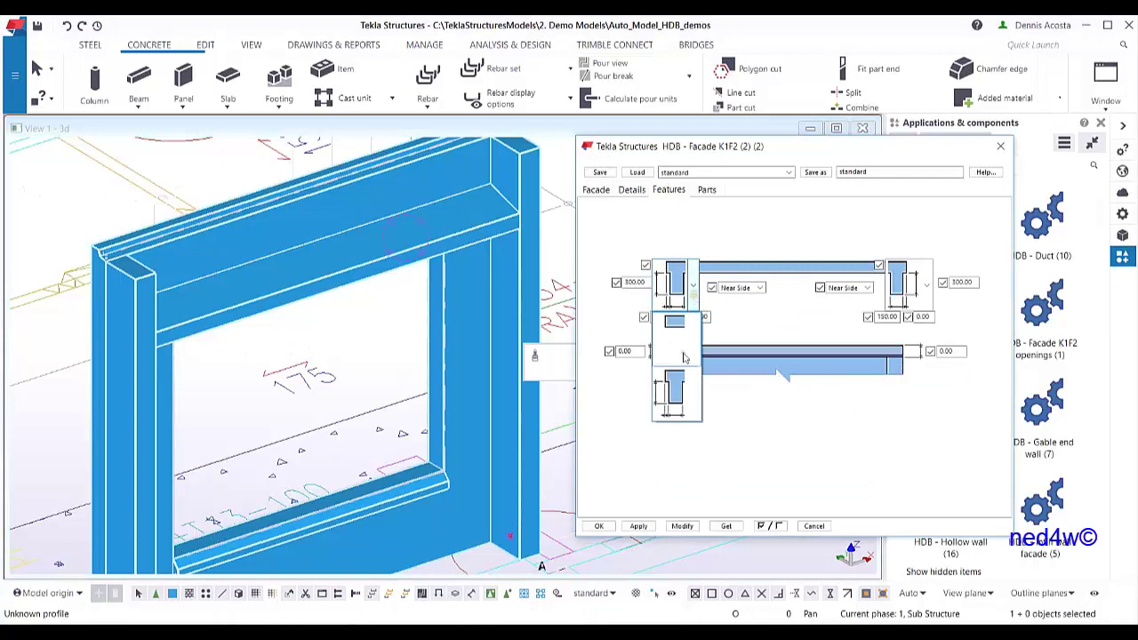
{"action": "left_click", "coordinate": [688, 345]}
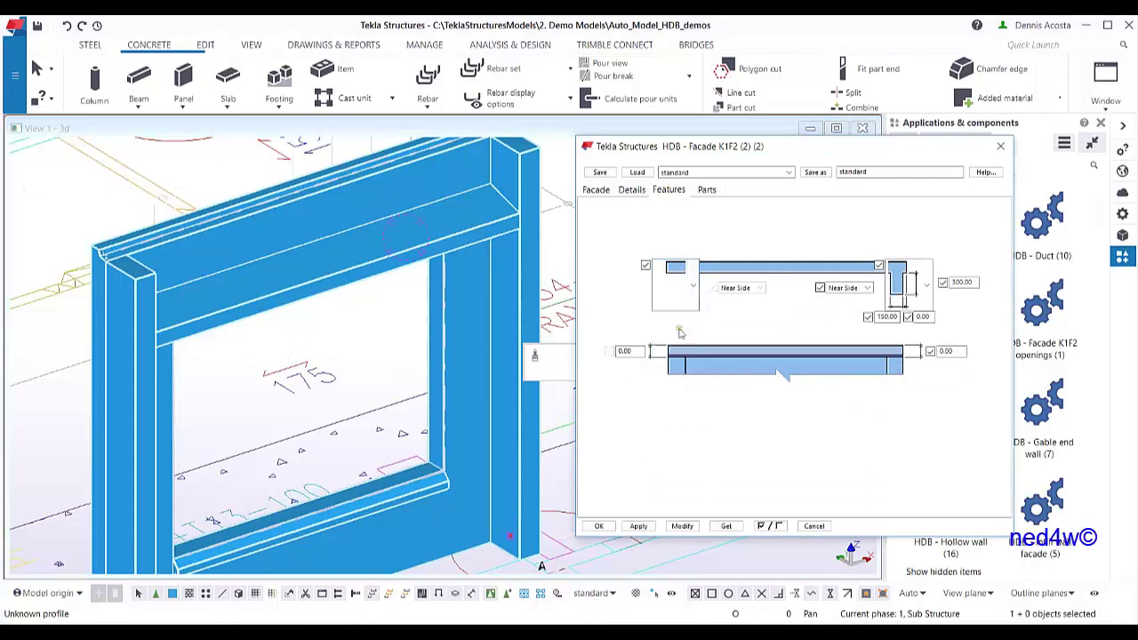
{"action": "left_click", "coordinate": [683, 526]}
{"action": "scroll", "coordinate": [223, 277], "scroll_direction": "up", "scroll_amount": 5}
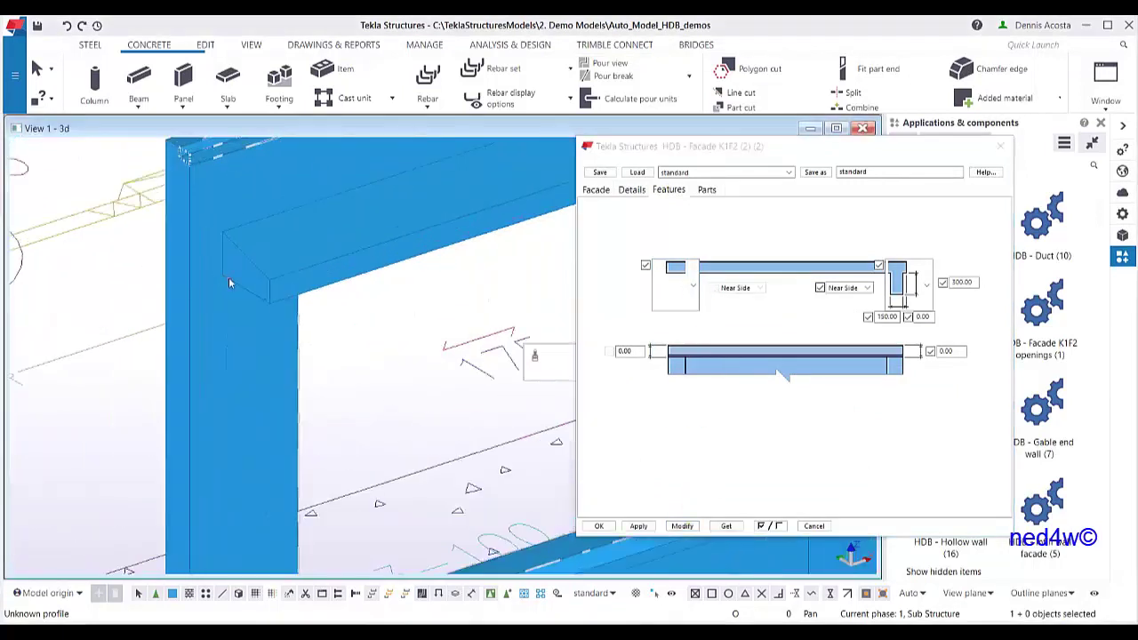
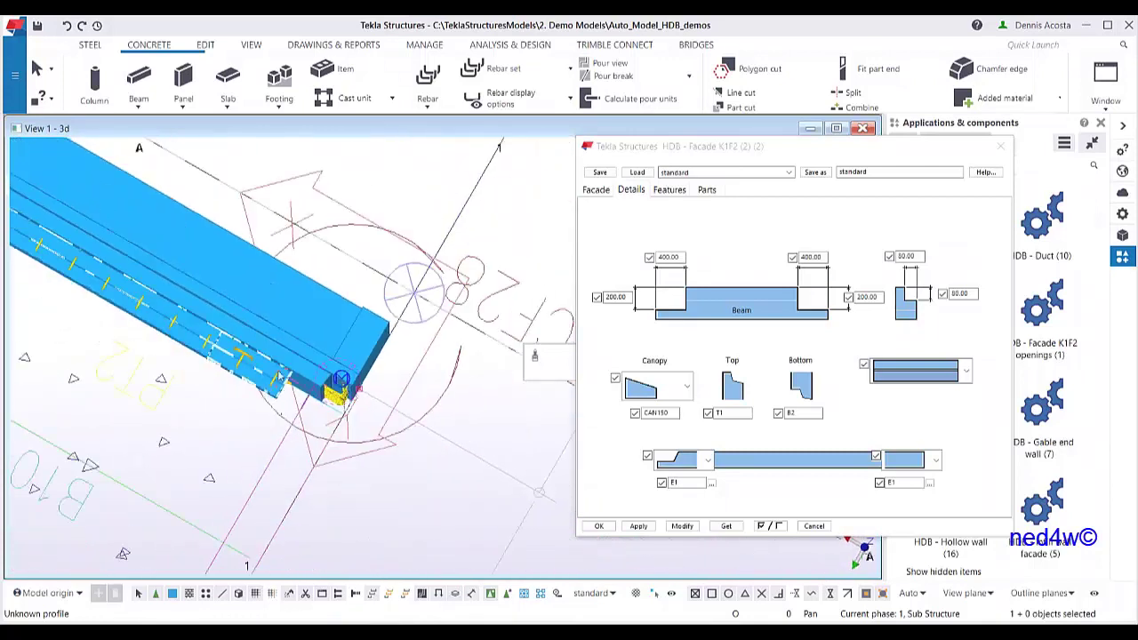
Set the left vertical edge of the facade back to the plain square shape and update the model
{"action": "middle_click_drag", "start_coordinate": [338, 383], "coordinate": [445, 409], "text": "ctrl"}
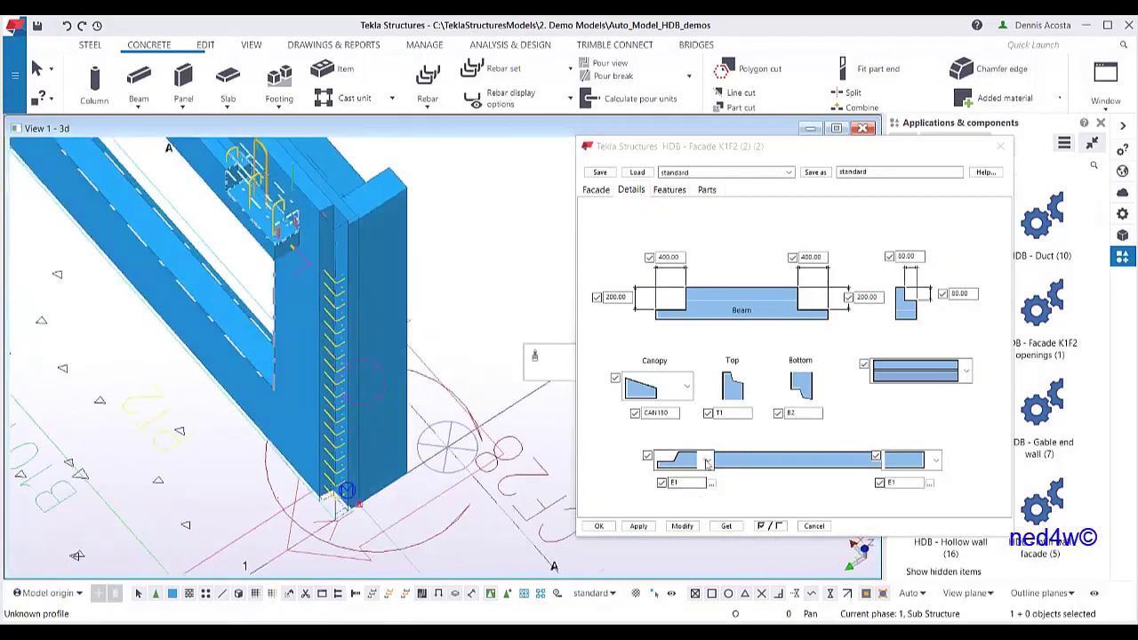
{"action": "left_click", "coordinate": [707, 463]}
{"action": "left_click", "coordinate": [693, 498]}
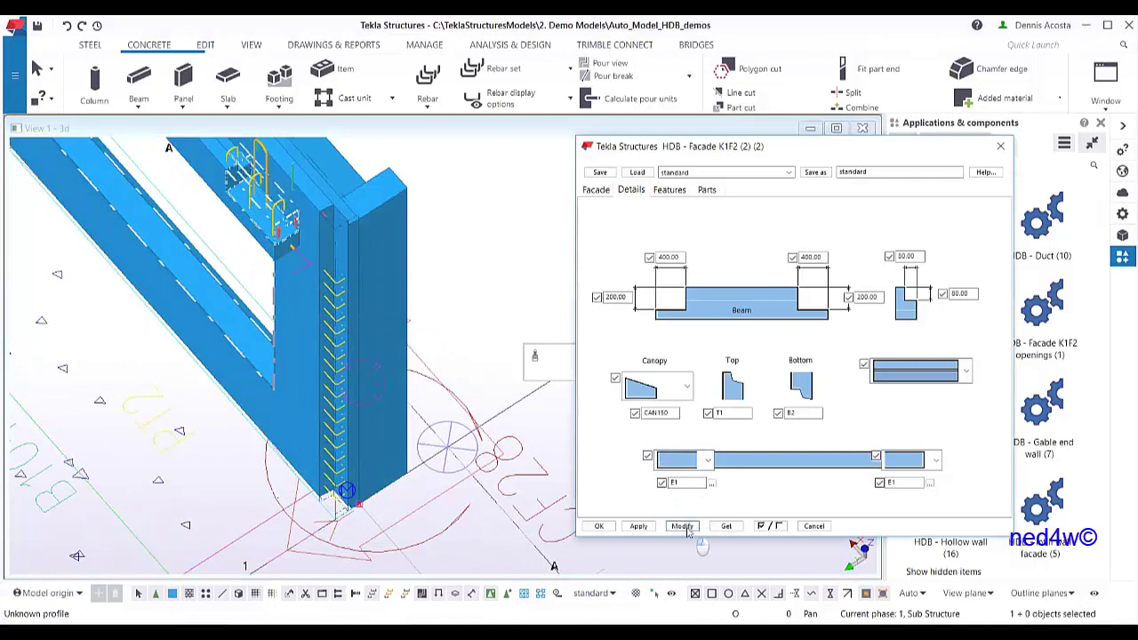
{"action": "left_click", "coordinate": [682, 525]}
{"action": "scroll", "coordinate": [267, 355], "scroll_direction": "down", "scroll_amount": 4}
{"action": "scroll", "coordinate": [191, 293], "scroll_direction": "up", "scroll_amount": 3}
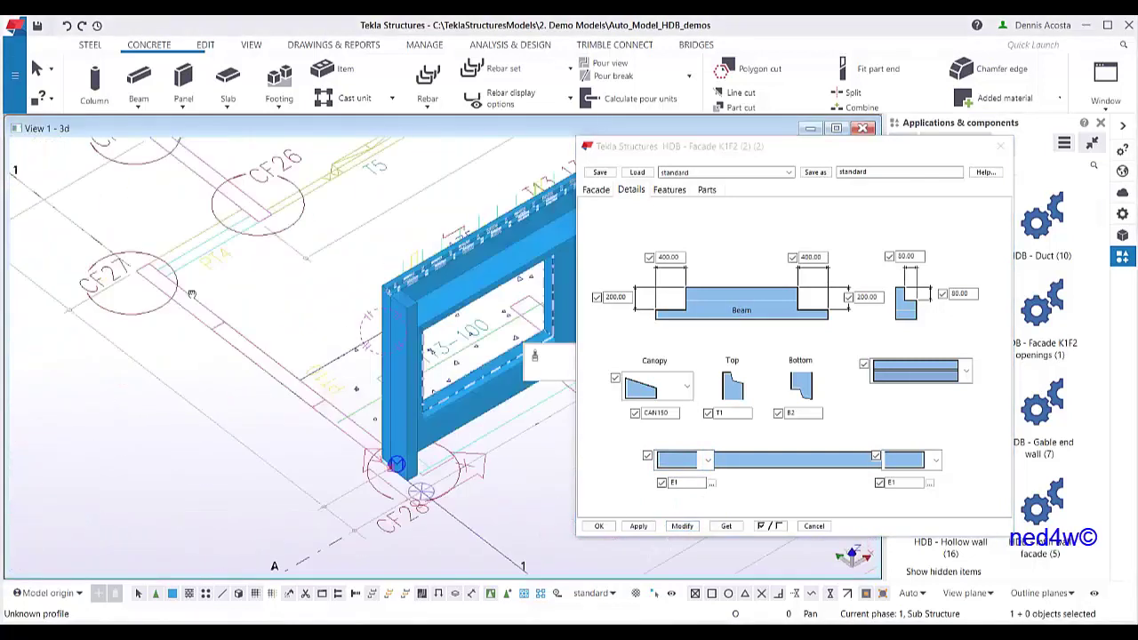
{"action": "scroll", "coordinate": [191, 293], "scroll_direction": "up", "scroll_amount": 4}
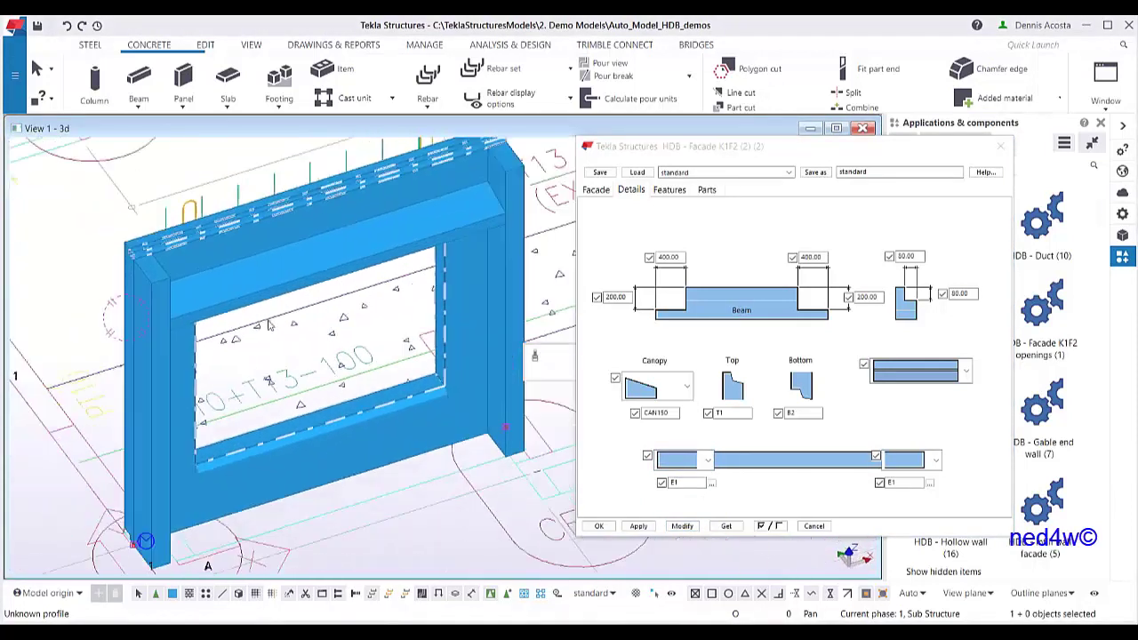
Inspect the updated facade over the floor plan and close the Facade K1F2 settings
{"action": "mouse_move", "coordinate": [269, 326]}
{"action": "middle_mouse_down", "text": "ctrl"}
{"action": "mouse_move", "coordinate": [325, 331]}
{"action": "mouse_move", "coordinate": [326, 290]}
{"action": "middle_mouse_up", "text": "ctrl"}
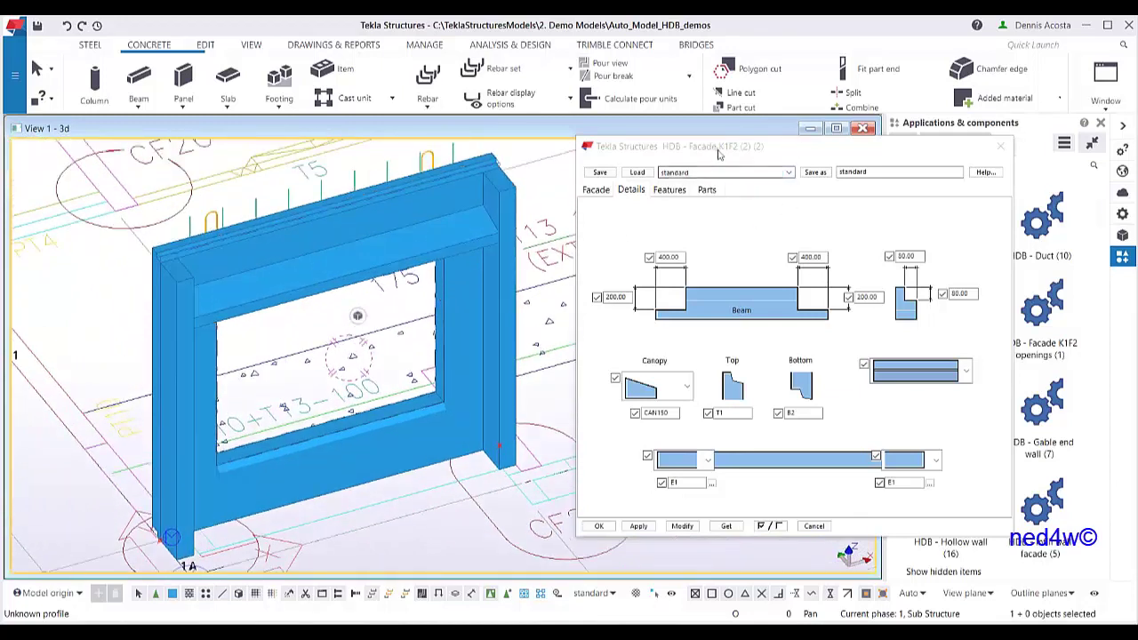
{"action": "left_click_drag", "start_coordinate": [720, 153], "coordinate": [787, 173]}
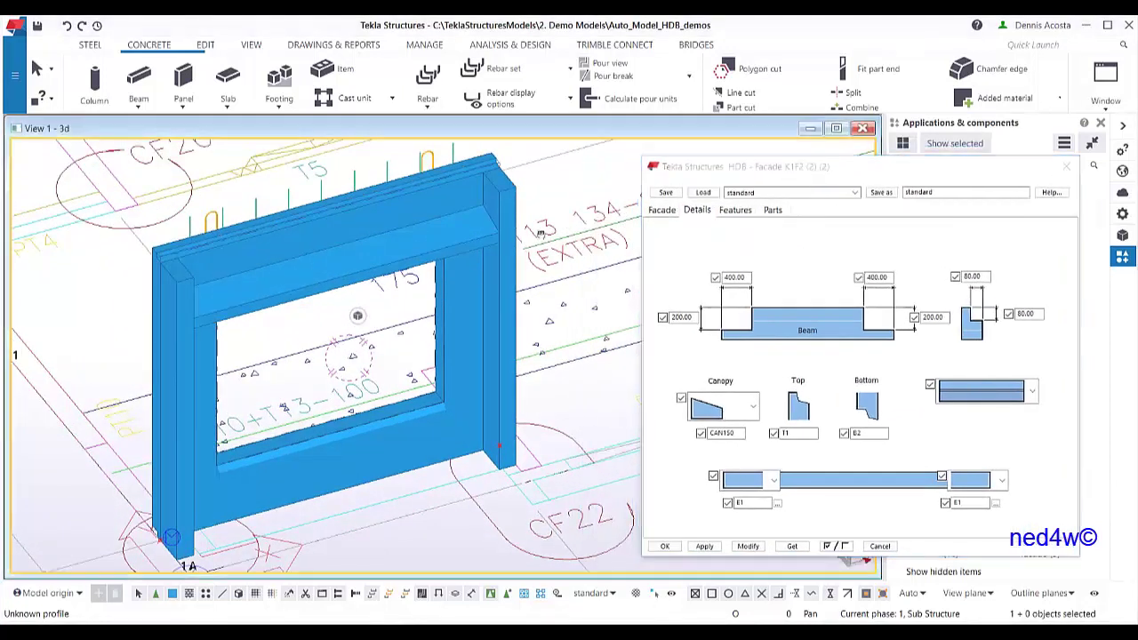
{"action": "scroll", "coordinate": [540, 233], "scroll_direction": "down", "scroll_amount": 4}
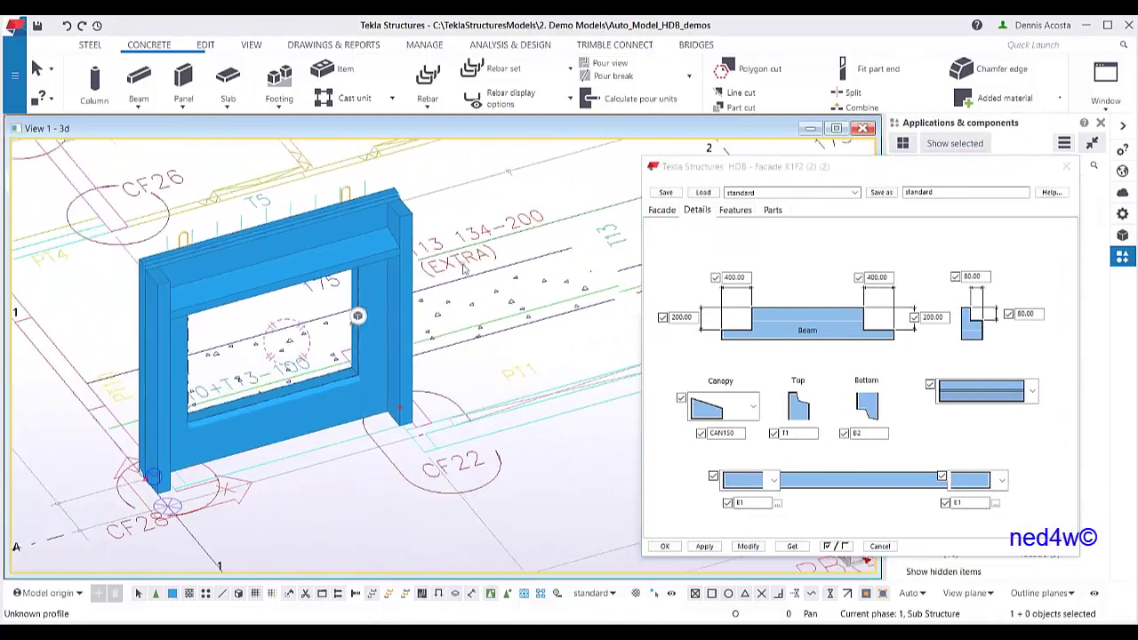
{"action": "left_click_drag", "start_coordinate": [775, 171], "coordinate": [679, 155]}
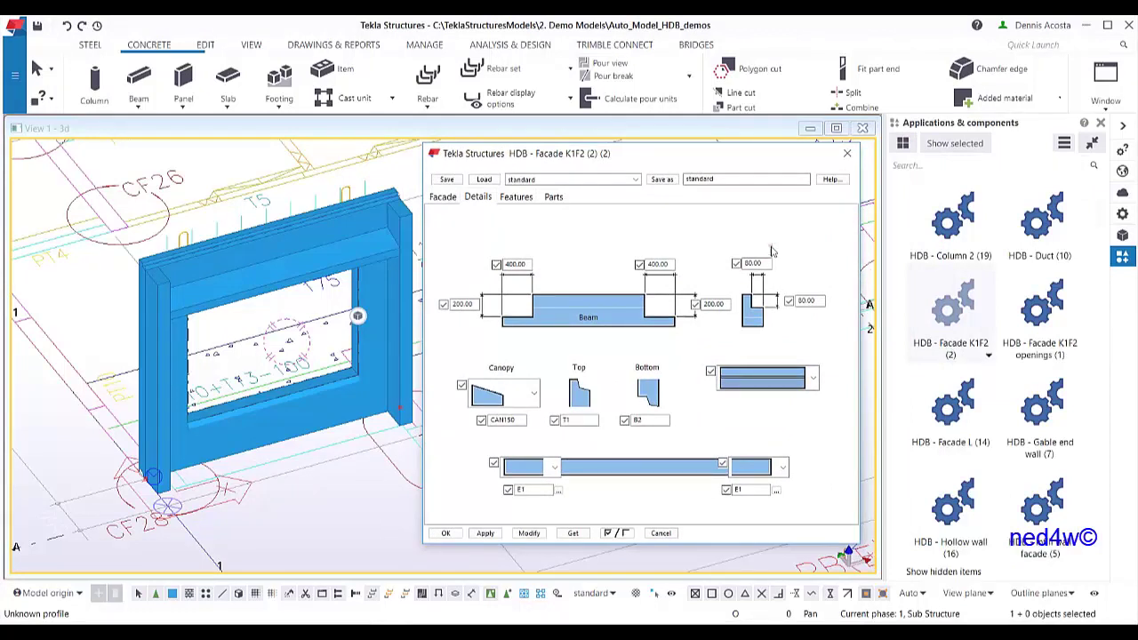
{"action": "mouse_move", "coordinate": [711, 154]}
{"action": "left_mouse_down"}
{"action": "mouse_move", "coordinate": [734, 156]}
{"action": "mouse_move", "coordinate": [717, 168]}
{"action": "left_mouse_up"}
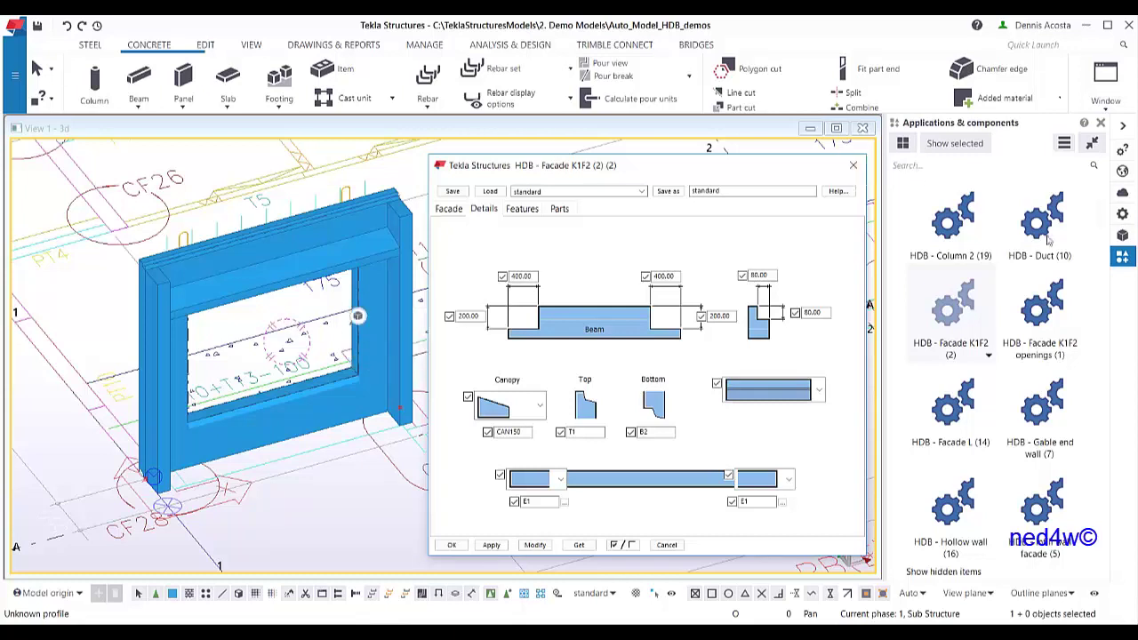
{"action": "left_click", "coordinate": [855, 166]}
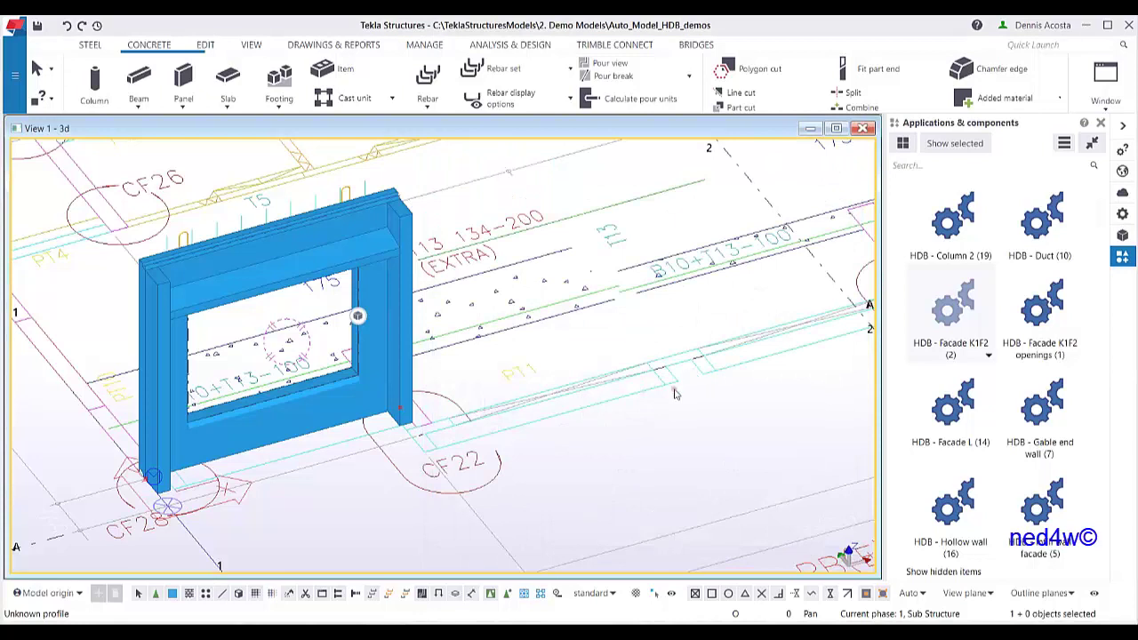
Start the HDB - Facade K1F2 openings component, load its saved K1F-4 settings and show the opening dimensions
{"action": "middle_click_drag", "start_coordinate": [666, 412], "coordinate": [627, 415]}
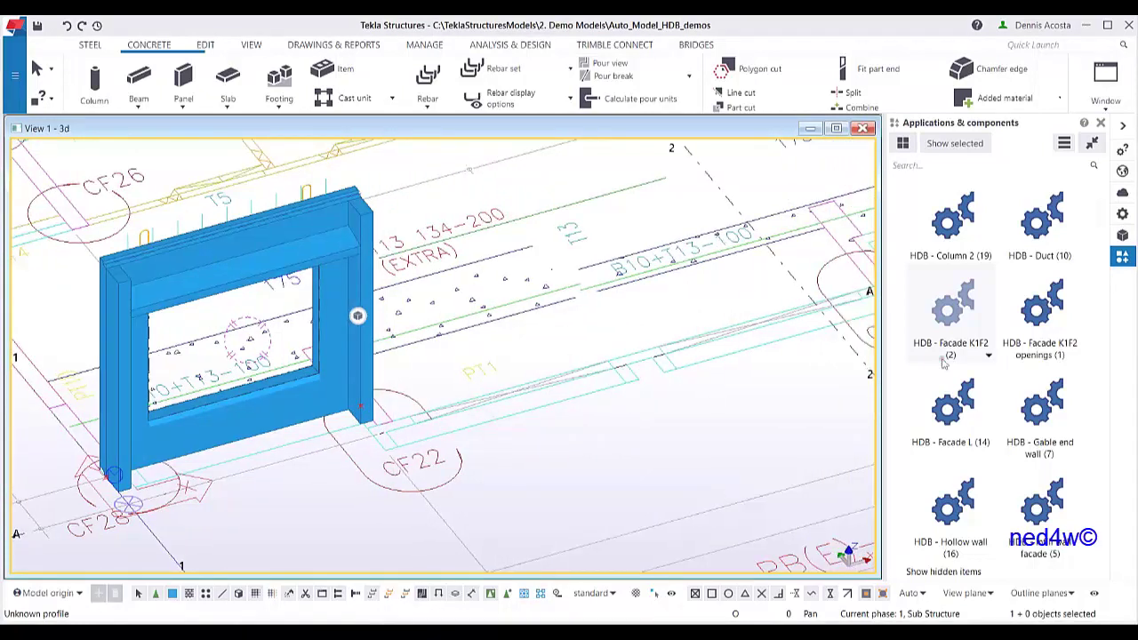
{"action": "left_click", "coordinate": [1043, 326]}
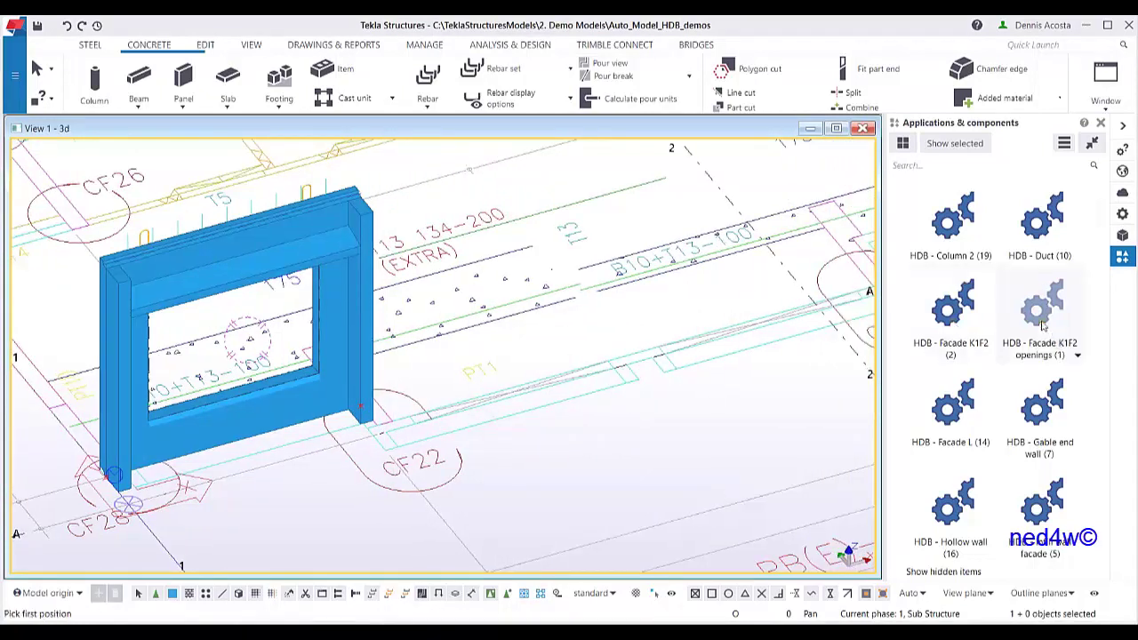
{"action": "double_click", "coordinate": [1043, 326]}
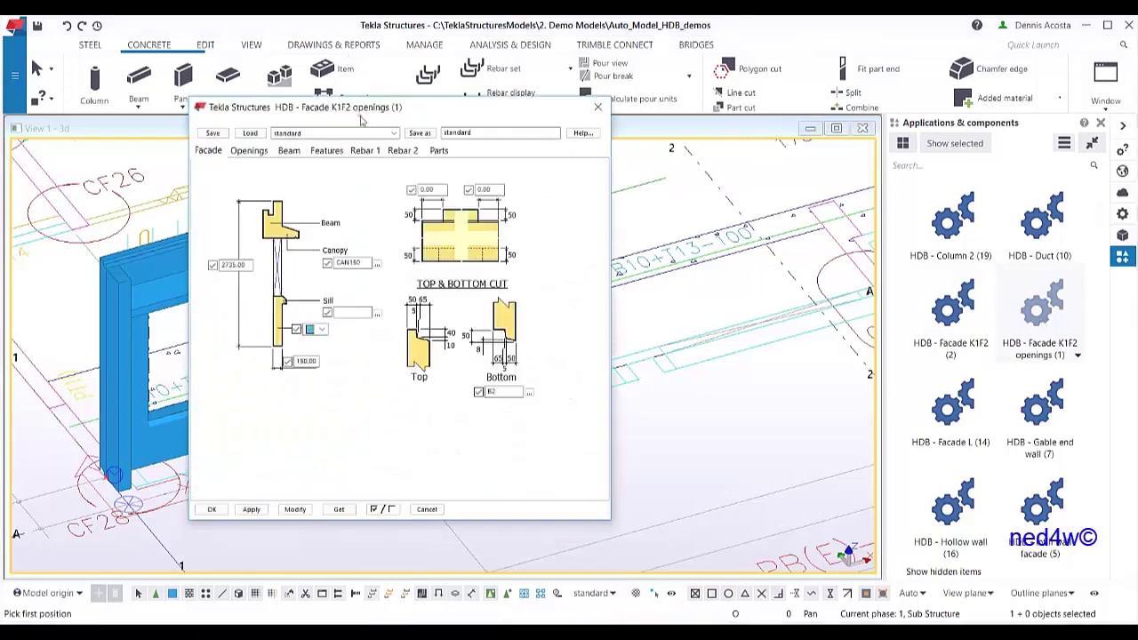
{"action": "left_click_drag", "start_coordinate": [371, 112], "coordinate": [611, 134]}
{"action": "left_click", "coordinate": [633, 153]}
{"action": "left_click", "coordinate": [633, 153]}
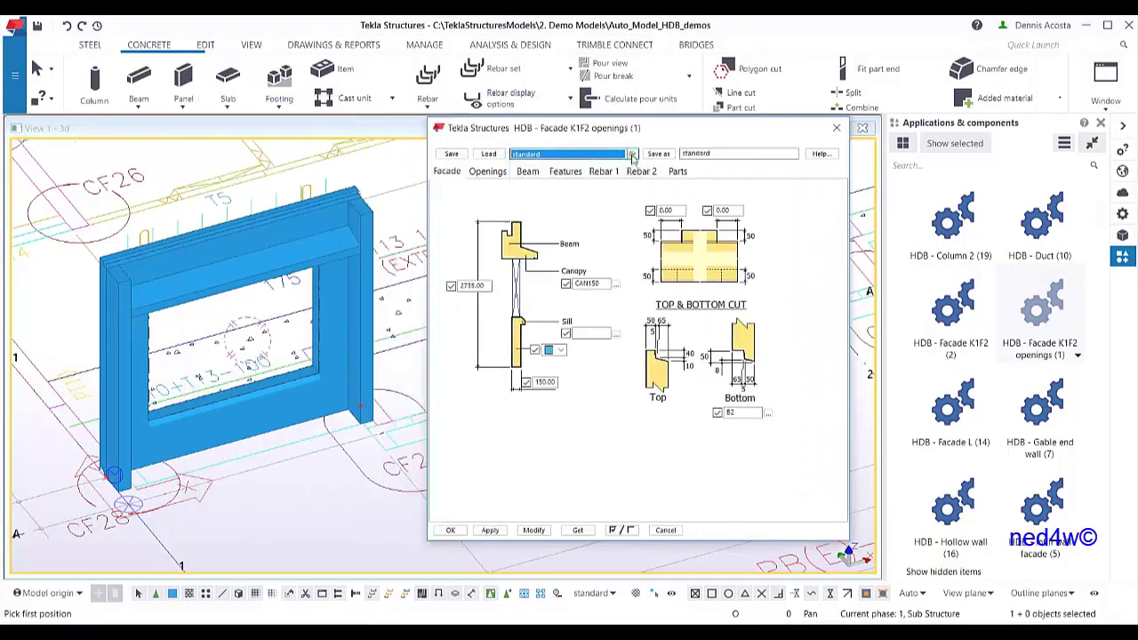
{"action": "left_click", "coordinate": [523, 155]}
{"action": "left_click", "coordinate": [521, 219]}
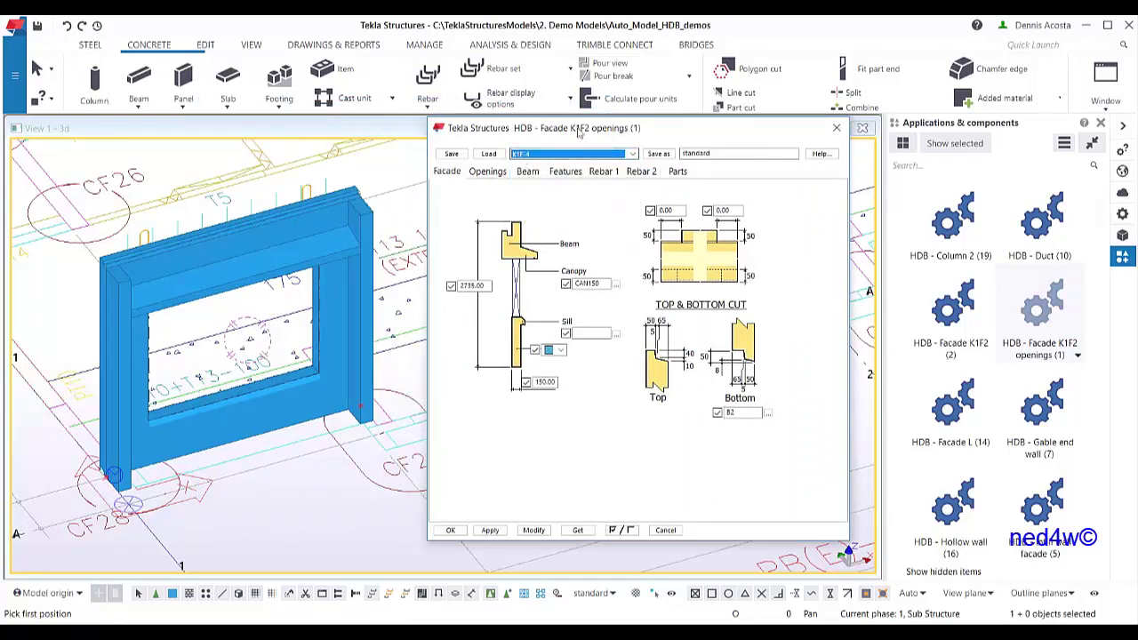
{"action": "left_click_drag", "start_coordinate": [579, 132], "coordinate": [791, 141]}
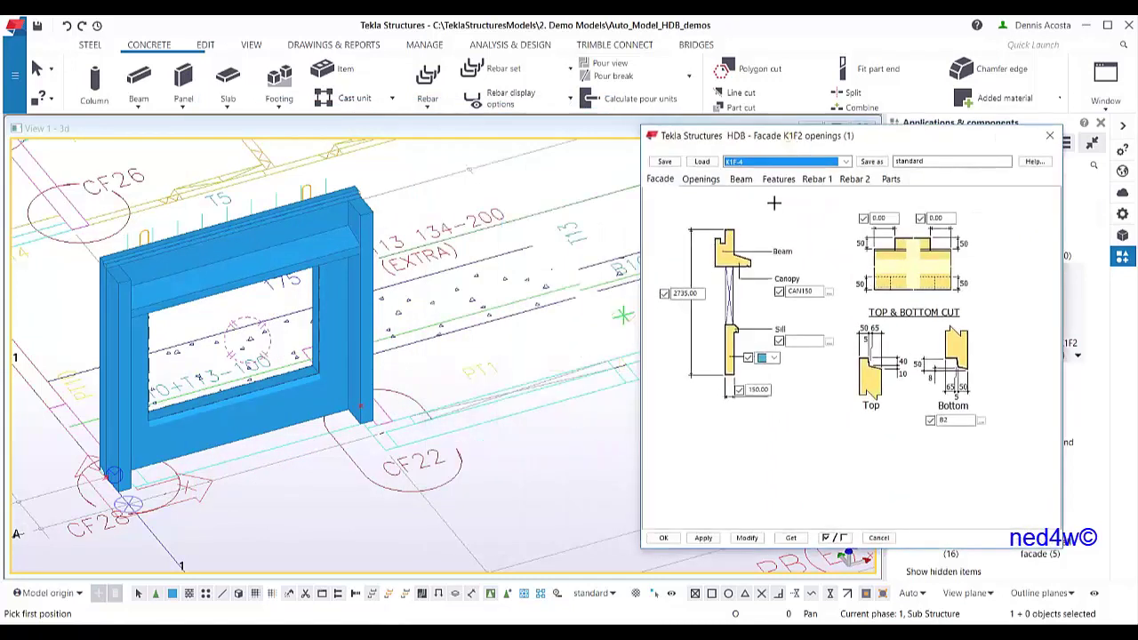
{"action": "left_click_drag", "start_coordinate": [827, 141], "coordinate": [745, 138]}
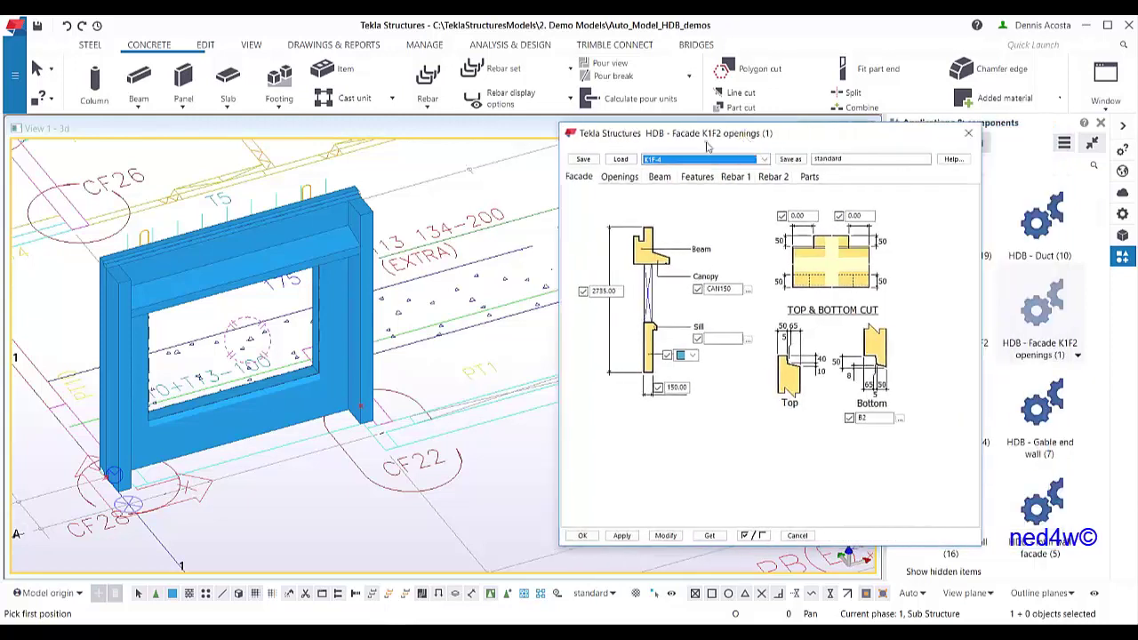
{"action": "left_click", "coordinate": [626, 160]}
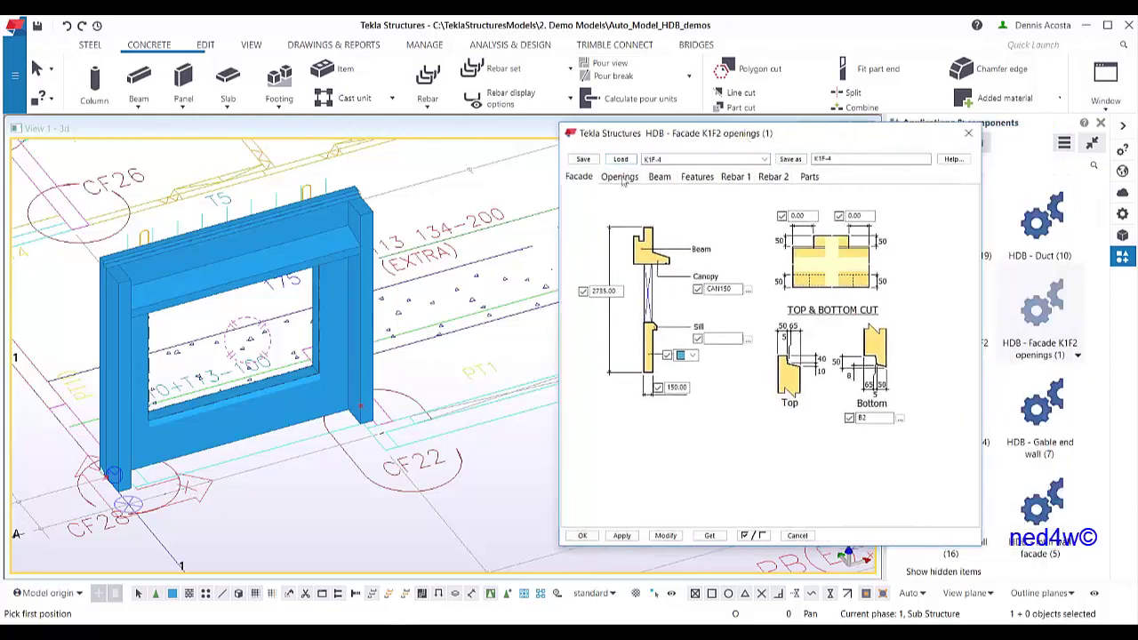
{"action": "left_click", "coordinate": [619, 176]}
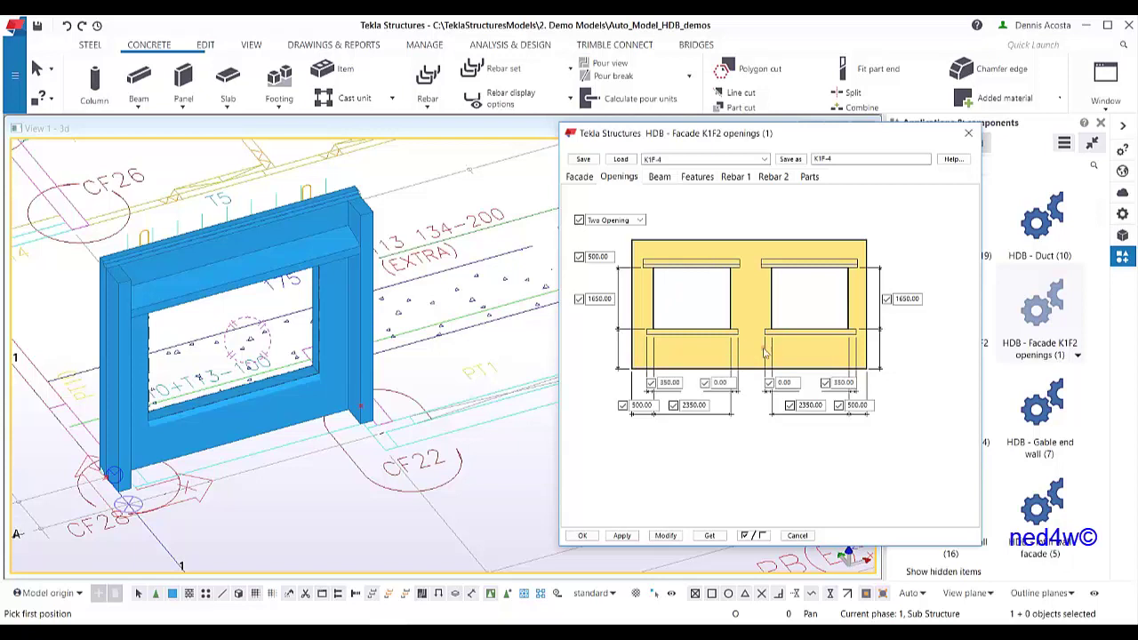
Place the two-opening facade along gridline A from the CF22 corner to CF23 and end the placement
{"action": "scroll", "coordinate": [264, 443], "scroll_direction": "up", "scroll_amount": 2}
{"action": "scroll", "coordinate": [264, 443], "scroll_direction": "up", "scroll_amount": 3}
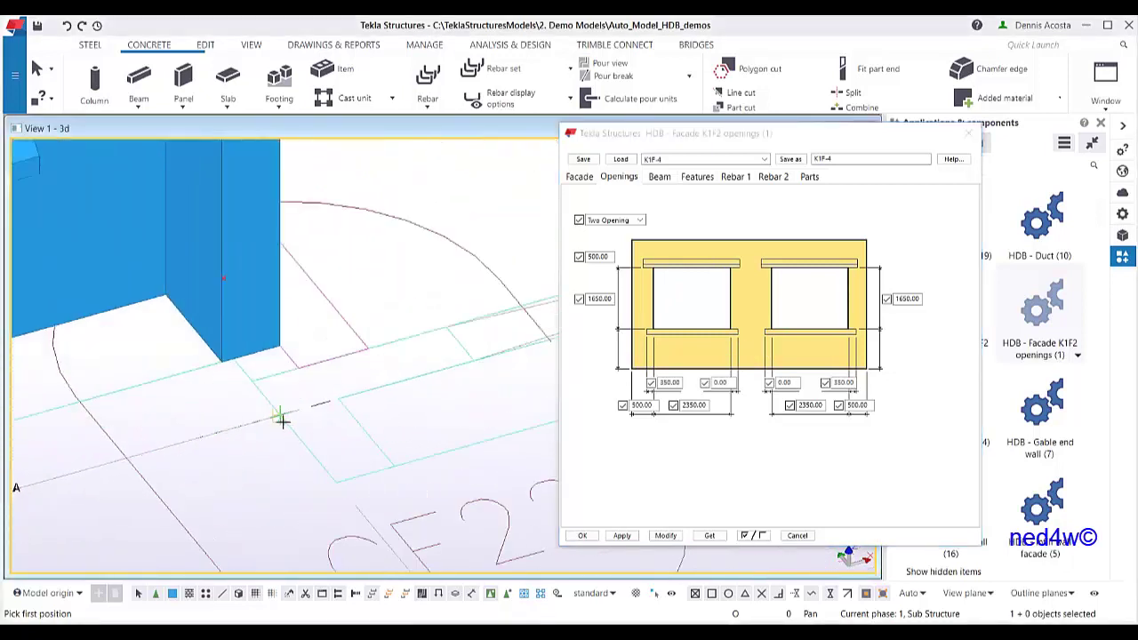
{"action": "scroll", "coordinate": [297, 407], "scroll_direction": "down", "scroll_amount": 3}
{"action": "left_click", "coordinate": [267, 418]}
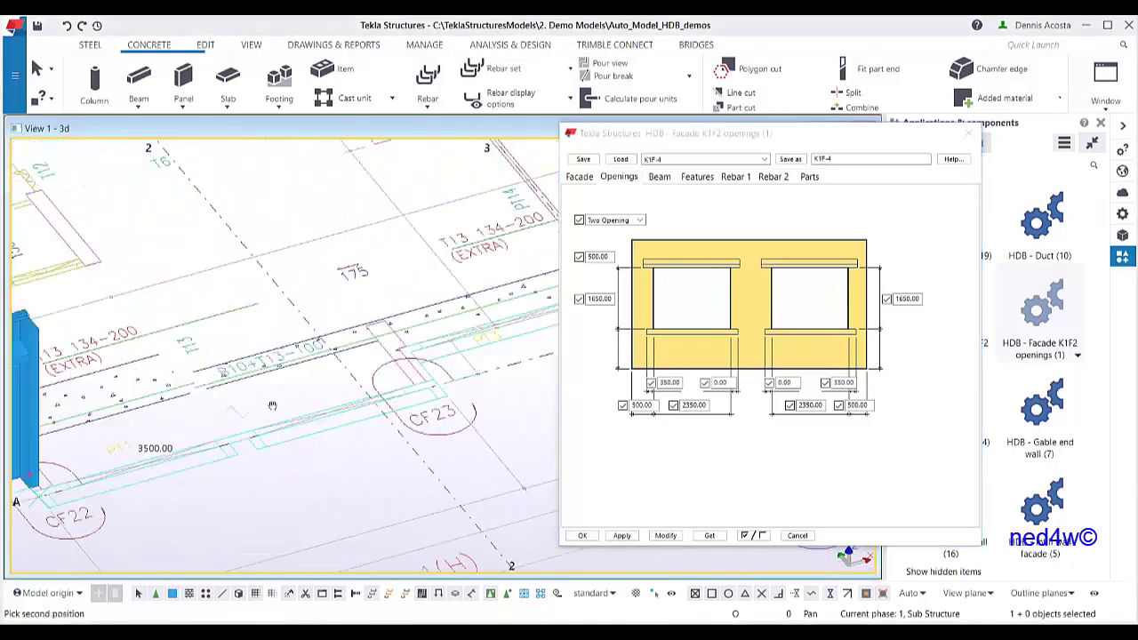
{"action": "scroll", "coordinate": [457, 374], "scroll_direction": "up", "scroll_amount": 4}
{"action": "scroll", "coordinate": [219, 429], "scroll_direction": "up", "scroll_amount": 3}
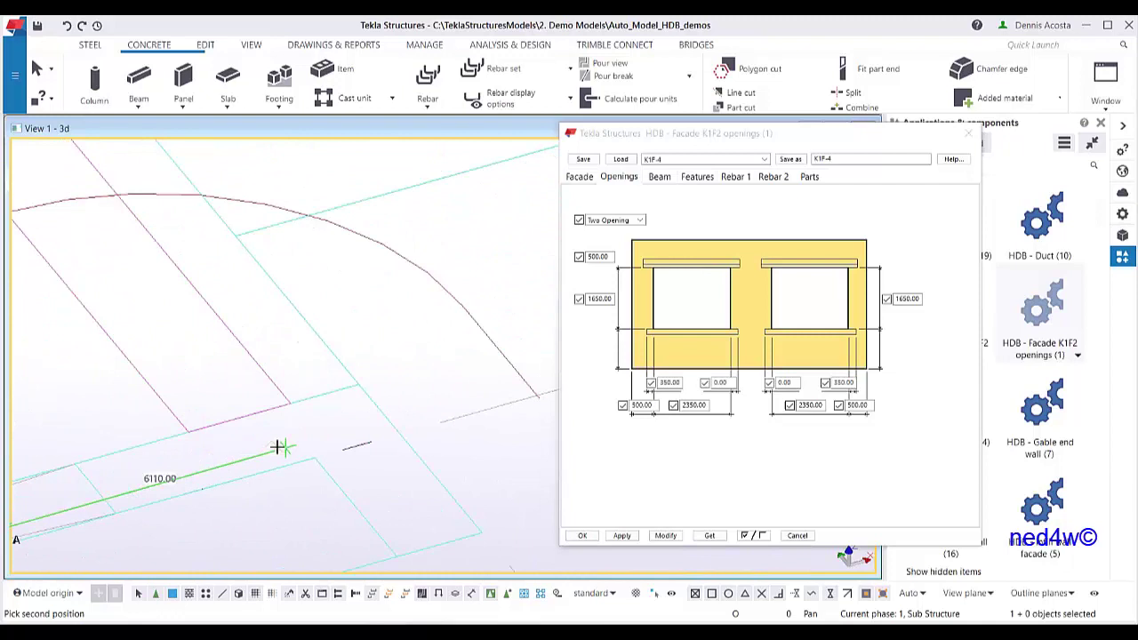
{"action": "left_click", "coordinate": [396, 434]}
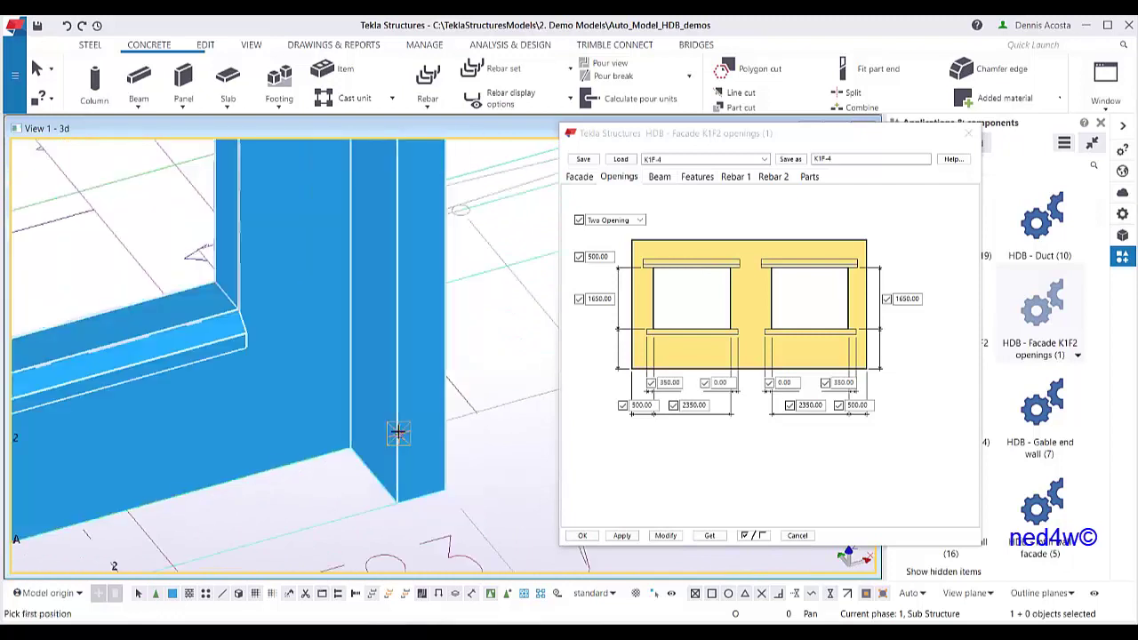
{"action": "scroll", "coordinate": [396, 434], "scroll_direction": "down", "scroll_amount": 5}
{"action": "scroll", "coordinate": [334, 245], "scroll_direction": "up", "scroll_amount": 2}
{"action": "right_click", "coordinate": [335, 246]}
Examine the reinforcement of the new facade's beam, middle pier and outer pier beside the second opening
{"action": "scroll", "coordinate": [305, 378], "scroll_direction": "up", "scroll_amount": 6}
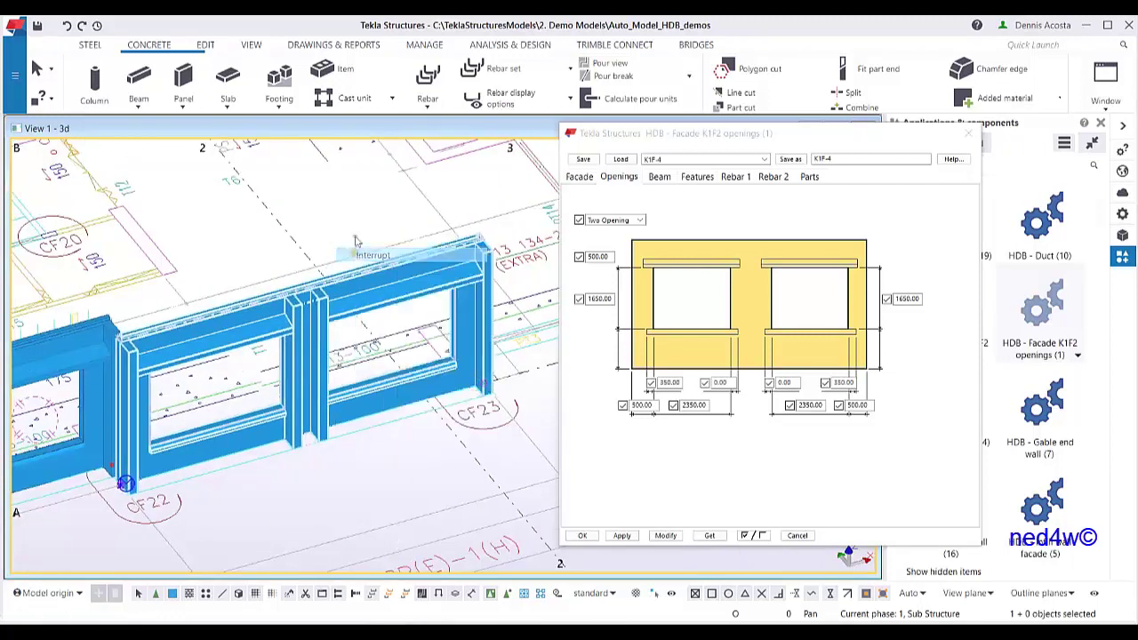
{"action": "scroll", "coordinate": [300, 286], "scroll_direction": "down", "scroll_amount": 2}
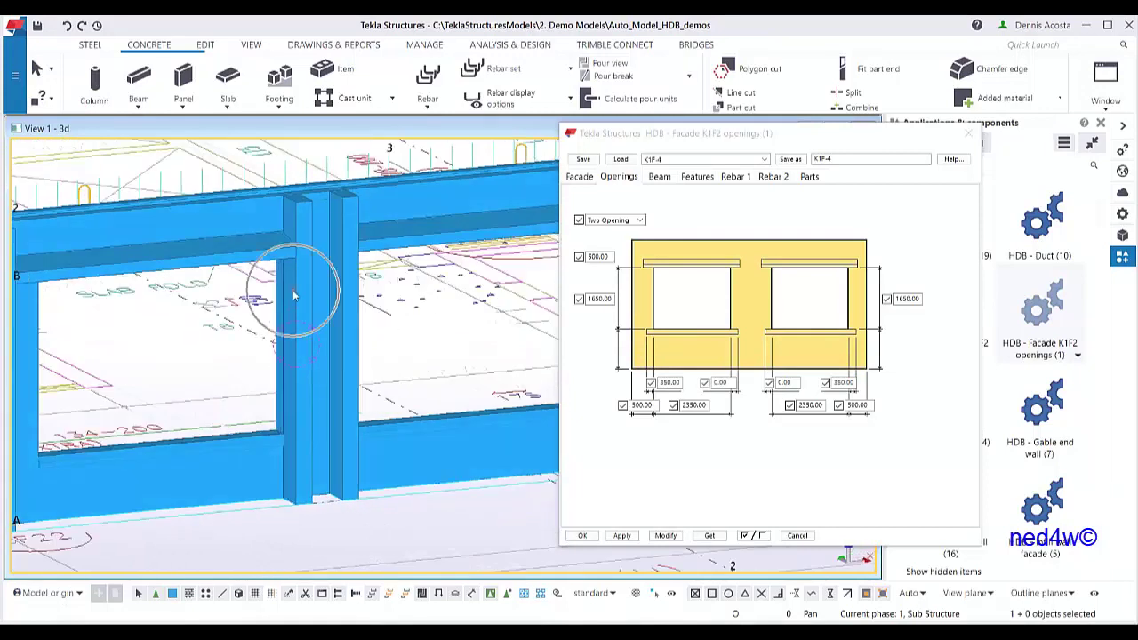
{"action": "middle_click_drag", "start_coordinate": [312, 292], "coordinate": [333, 273], "text": "ctrl"}
{"action": "scroll", "coordinate": [332, 273], "scroll_direction": "down", "scroll_amount": 5}
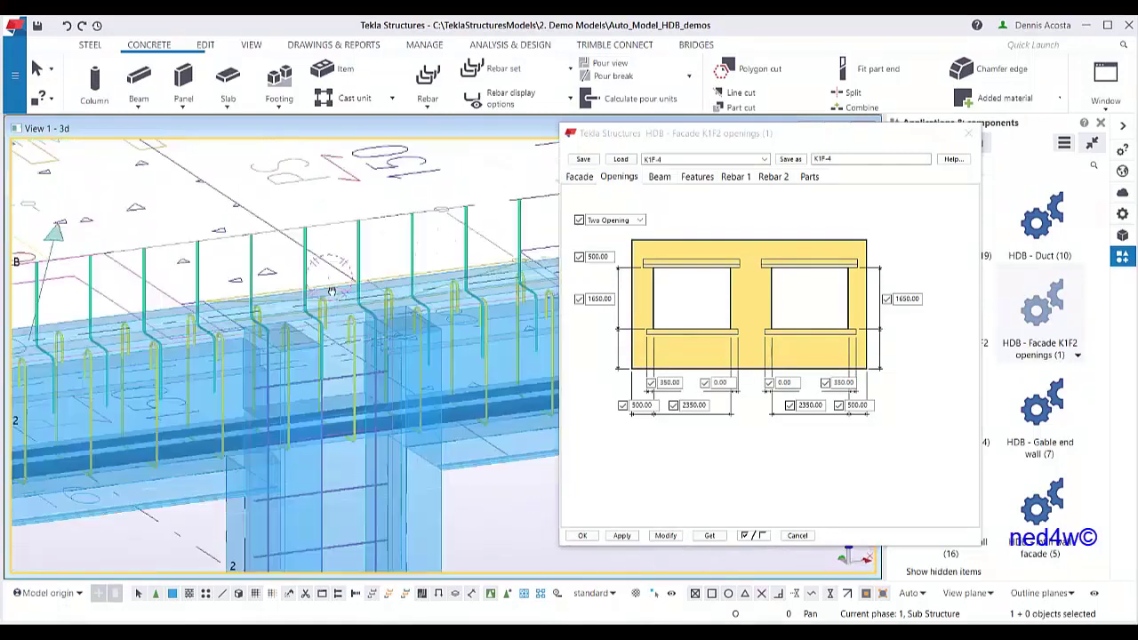
{"action": "scroll", "coordinate": [362, 364], "scroll_direction": "up", "scroll_amount": 6}
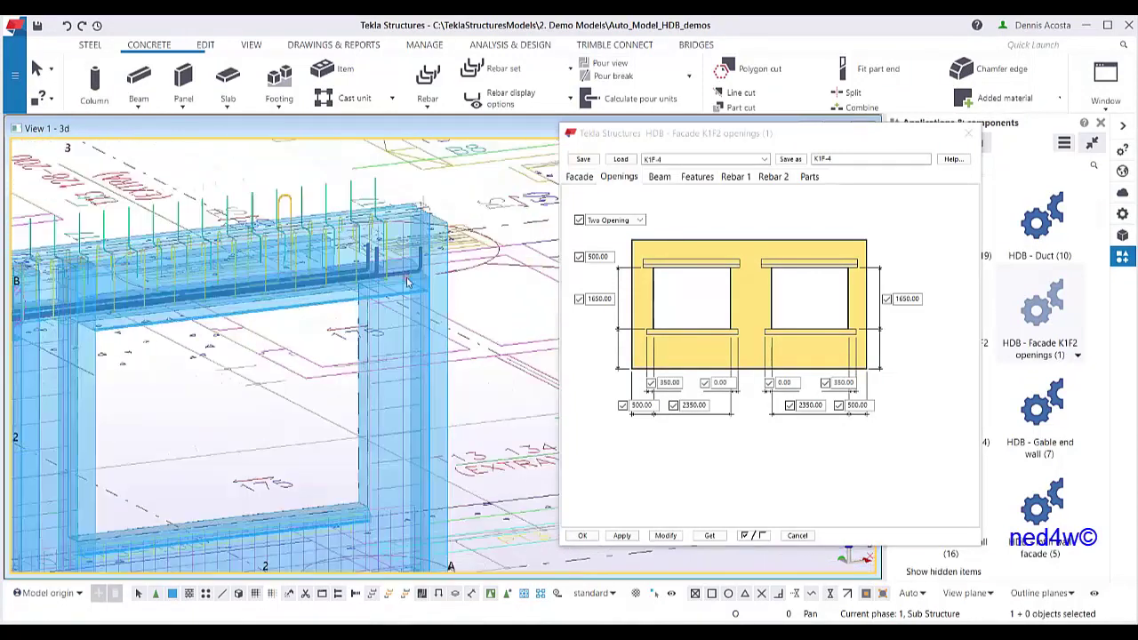
{"action": "scroll", "coordinate": [363, 365], "scroll_direction": "up", "scroll_amount": 2}
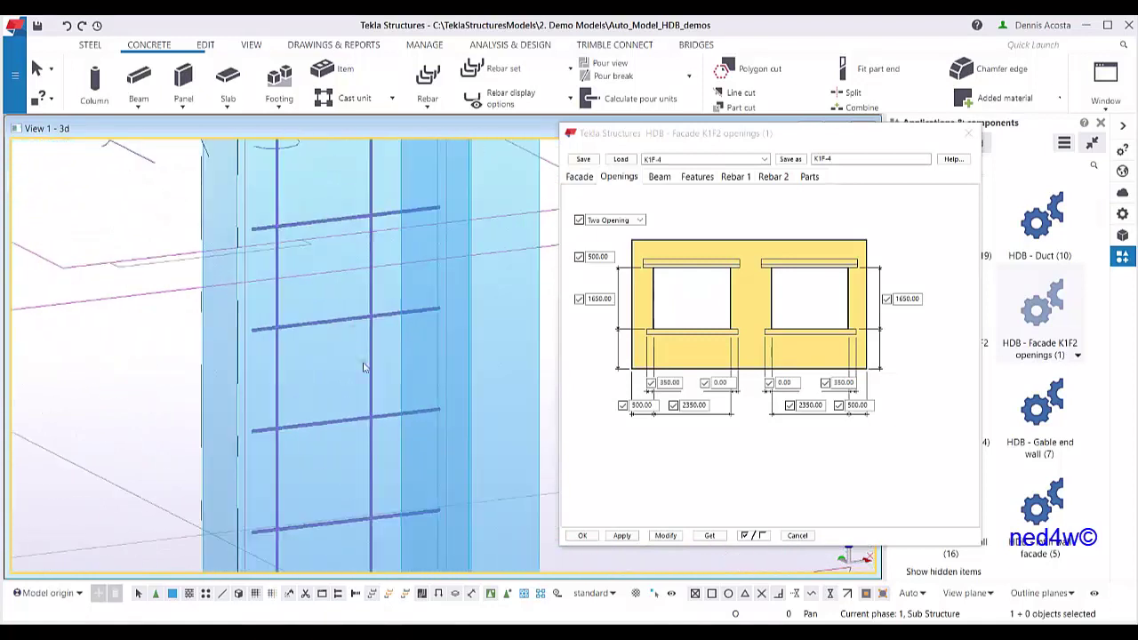
{"action": "mouse_move", "coordinate": [346, 323]}
{"action": "middle_mouse_down", "text": "ctrl"}
{"action": "mouse_move", "coordinate": [213, 351]}
{"action": "mouse_move", "coordinate": [279, 346]}
{"action": "middle_mouse_up", "text": "ctrl"}
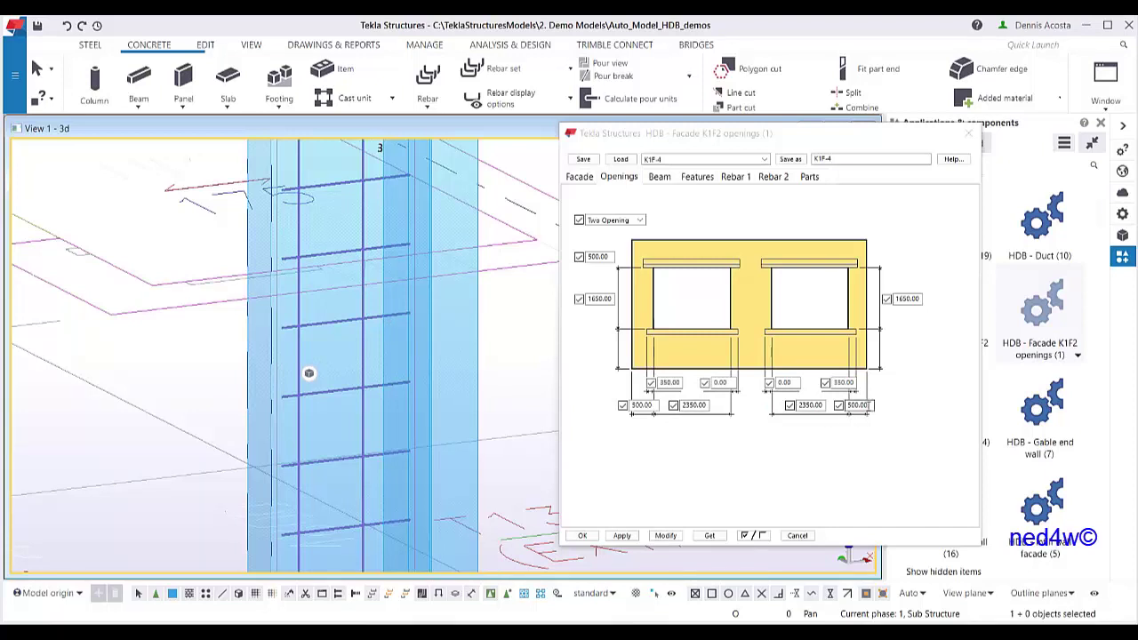
Set the outer pier width beside the second opening to 450 mm, update the facade and inspect the pier's reinforcement
{"action": "double_click", "coordinate": [856, 406]}
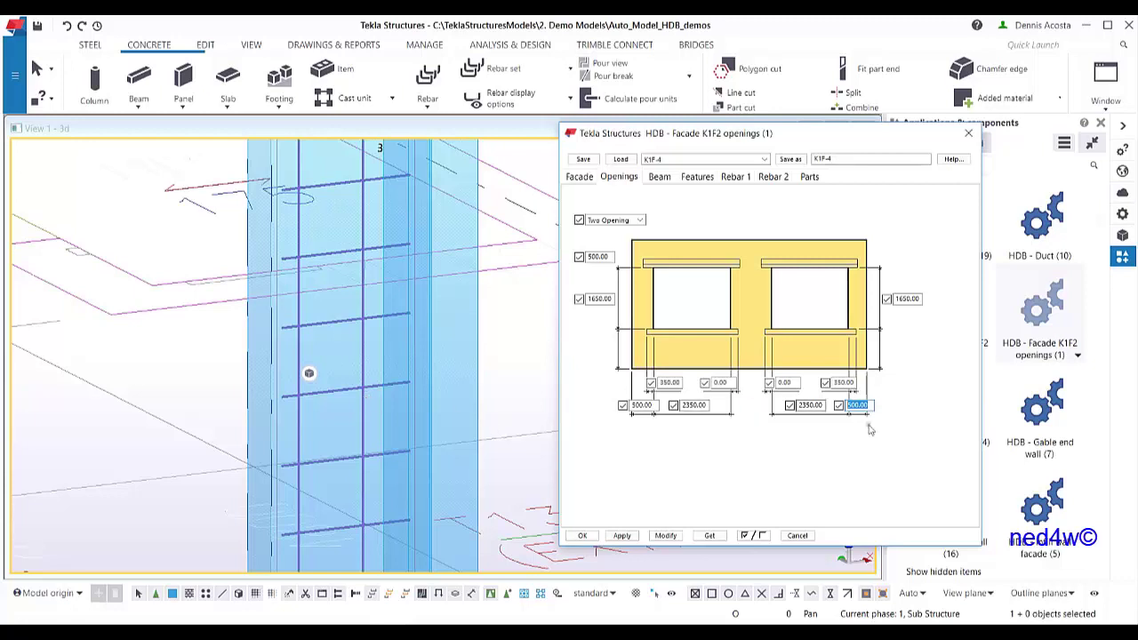
{"action": "type", "text": "450"}
{"action": "left_click", "coordinate": [666, 535]}
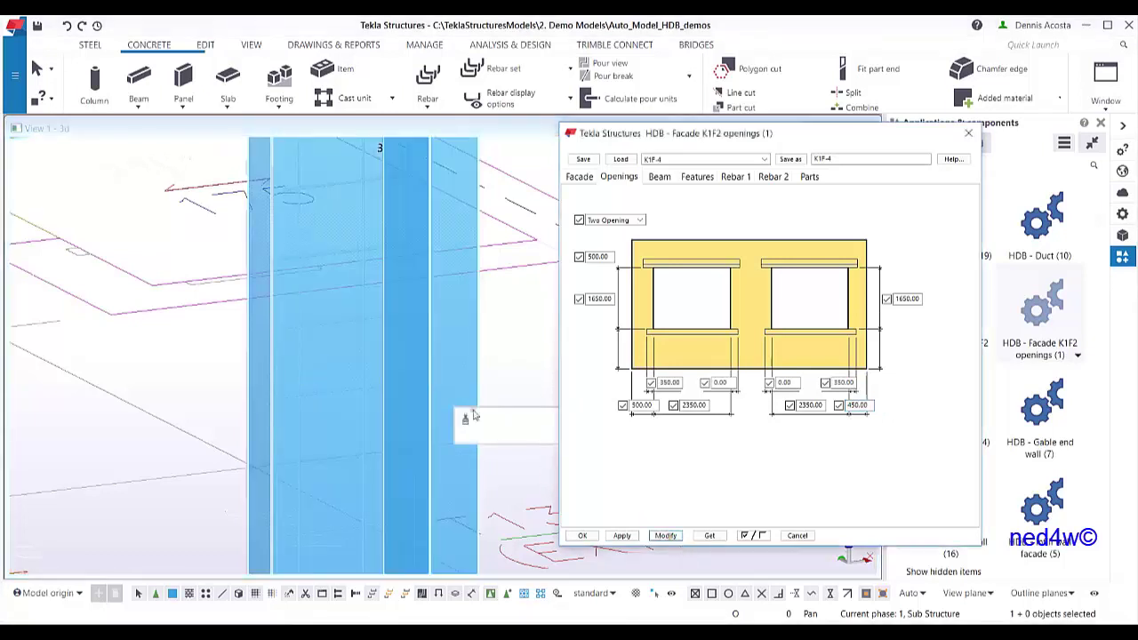
{"action": "scroll", "coordinate": [358, 415], "scroll_direction": "up", "scroll_amount": 2}
{"action": "scroll", "coordinate": [359, 416], "scroll_direction": "up", "scroll_amount": 1}
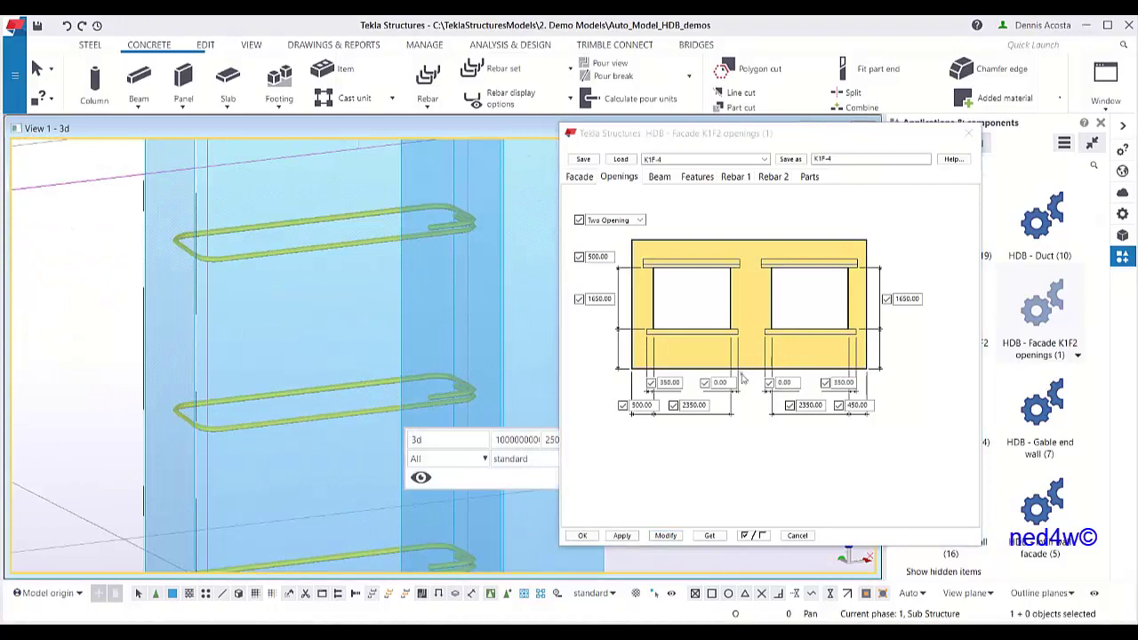
Return the outer pier width beside the second opening to 500 mm, update the facade and inspect the result in the model
{"action": "double_click", "coordinate": [843, 383]}
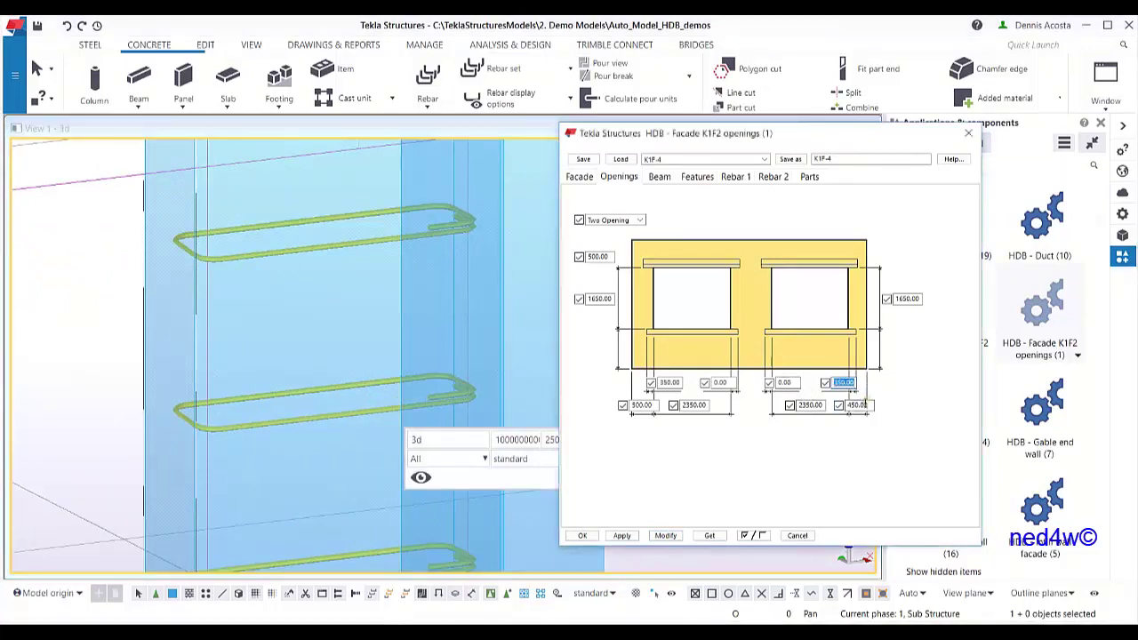
{"action": "double_click", "coordinate": [857, 406]}
{"action": "left_click", "coordinate": [665, 536]}
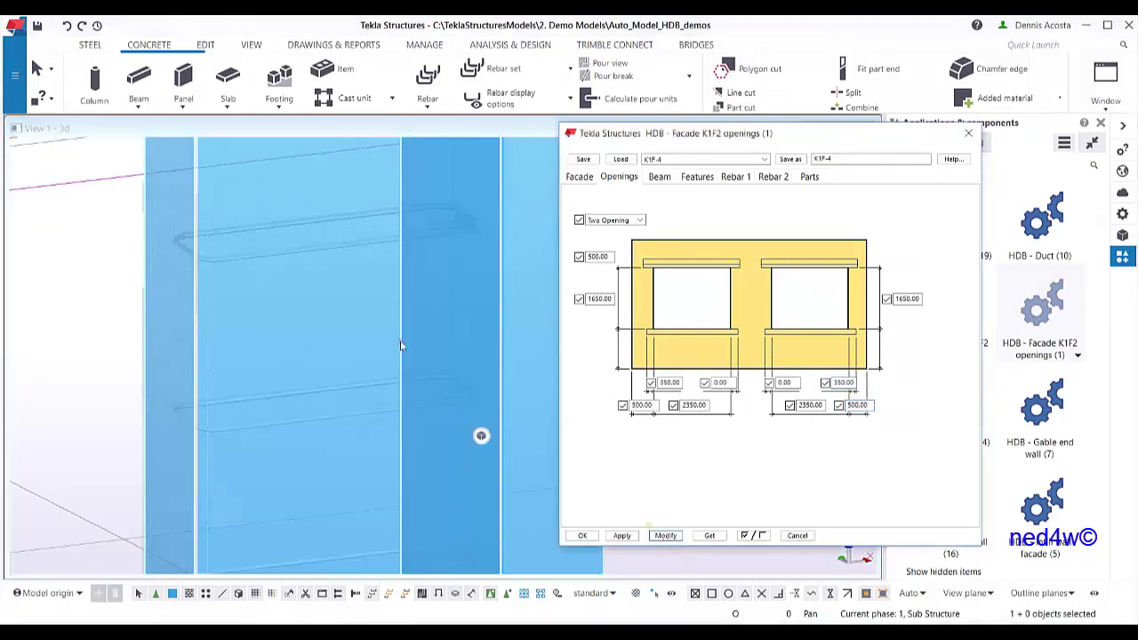
{"action": "scroll", "coordinate": [323, 382], "scroll_direction": "down", "scroll_amount": 5}
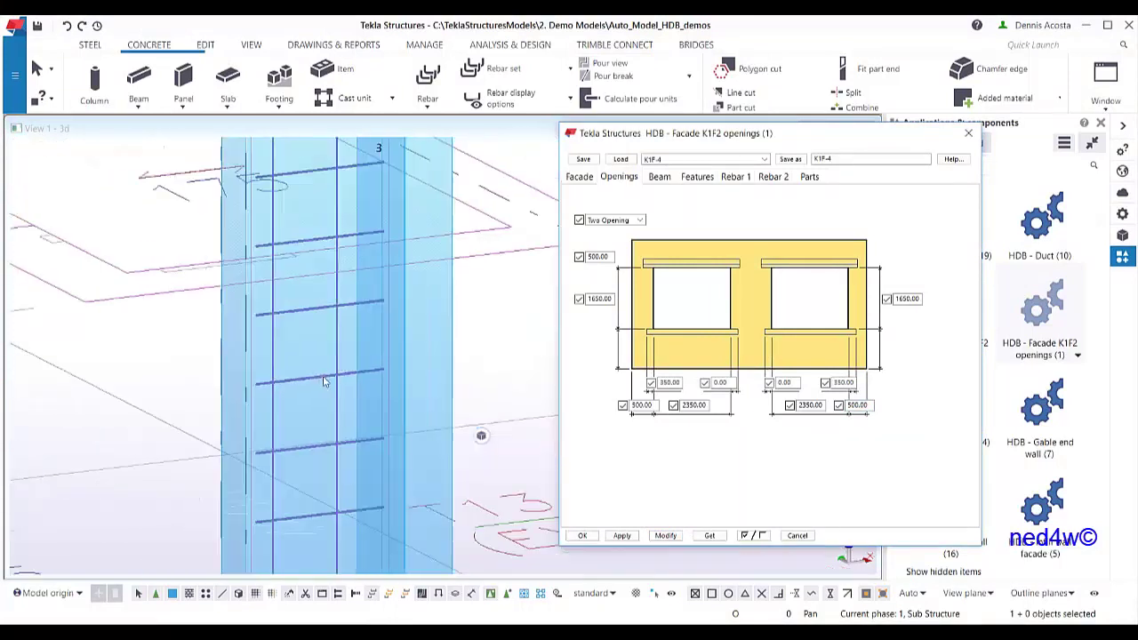
{"action": "scroll", "coordinate": [367, 375], "scroll_direction": "up", "scroll_amount": 3}
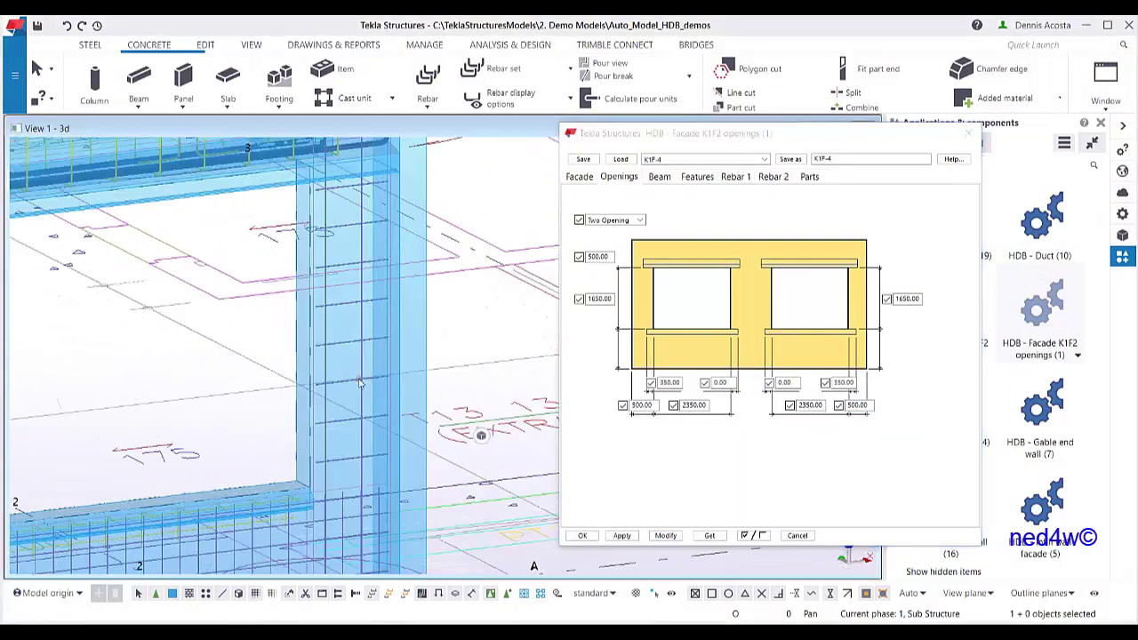
{"action": "scroll", "coordinate": [359, 382], "scroll_direction": "down", "scroll_amount": 4}
{"action": "scroll", "coordinate": [358, 355], "scroll_direction": "up", "scroll_amount": 2}
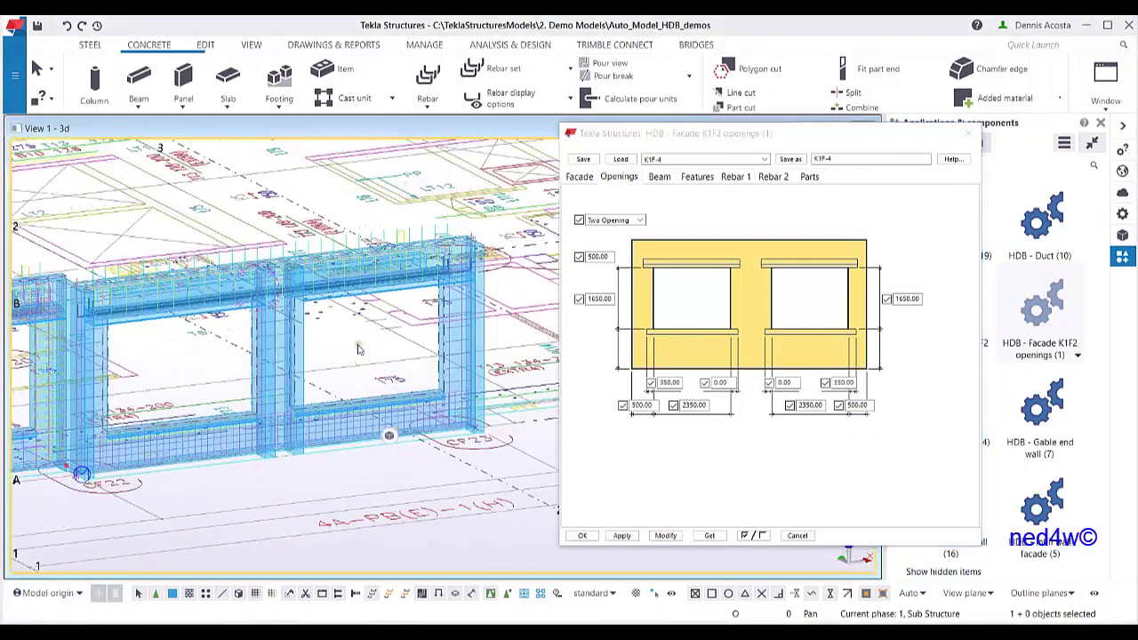
{"action": "middle_click_drag", "start_coordinate": [358, 350], "coordinate": [316, 354], "text": "ctrl"}
{"action": "left_click", "coordinate": [801, 138]}
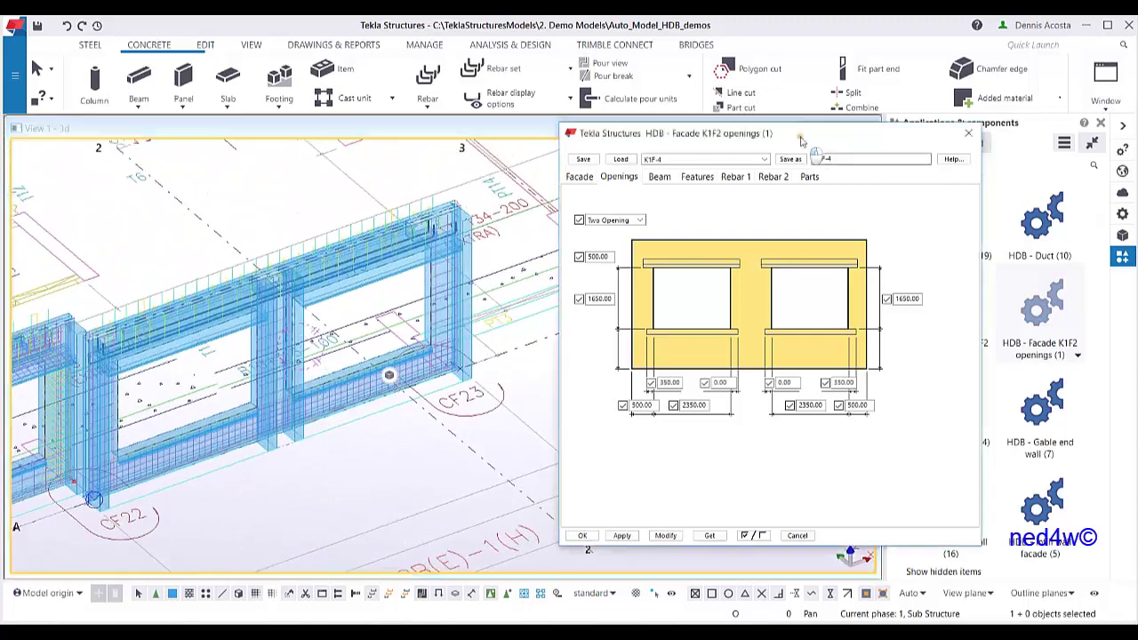
{"action": "left_click_drag", "start_coordinate": [800, 138], "coordinate": [759, 154]}
{"action": "scroll", "coordinate": [299, 369], "scroll_direction": "down", "scroll_amount": 3}
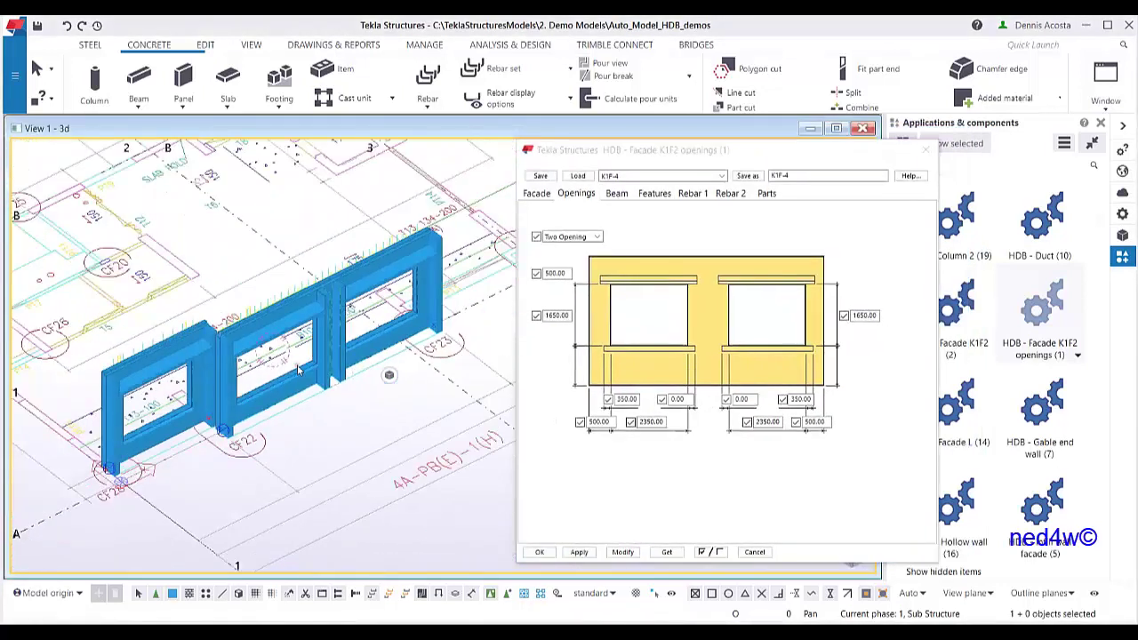
Close the facade settings and open the settings of the HDB - Civil defence shelter (4) component
{"action": "middle_click_drag", "start_coordinate": [299, 369], "coordinate": [459, 355], "text": "ctrl"}
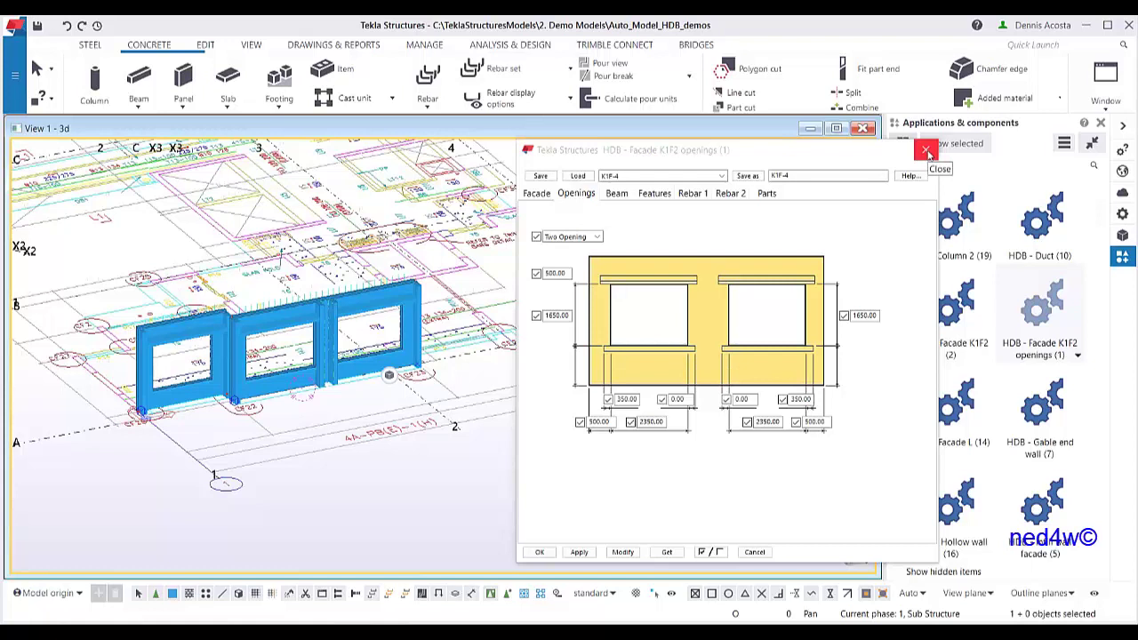
{"action": "left_click", "coordinate": [928, 152]}
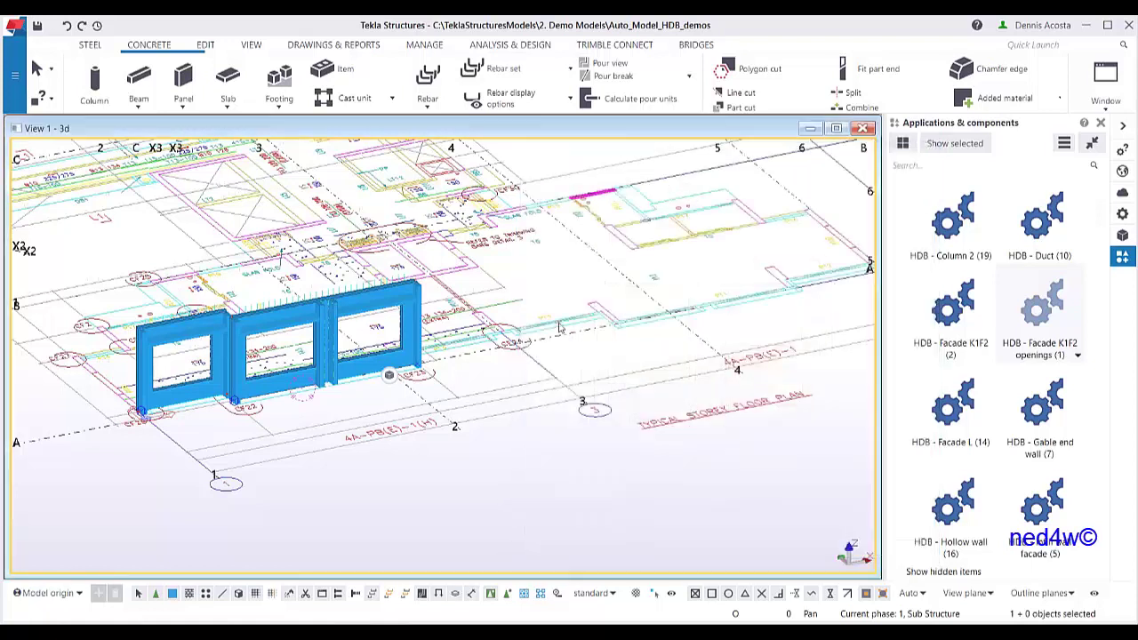
{"action": "scroll", "coordinate": [534, 359], "scroll_direction": "up", "scroll_amount": 5}
{"action": "scroll", "coordinate": [535, 359], "scroll_direction": "up", "scroll_amount": 8}
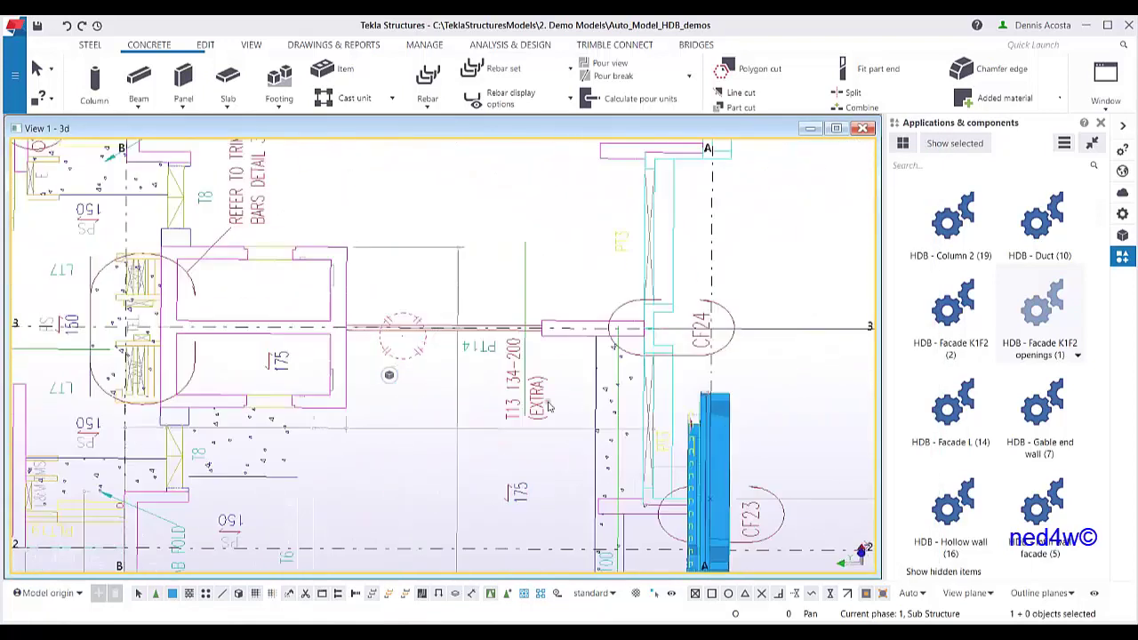
{"action": "mouse_move", "coordinate": [230, 379]}
{"action": "middle_mouse_down", "text": "ctrl"}
{"action": "mouse_move", "coordinate": [498, 398]}
{"action": "mouse_move", "coordinate": [561, 415]}
{"action": "middle_mouse_up", "text": "ctrl"}
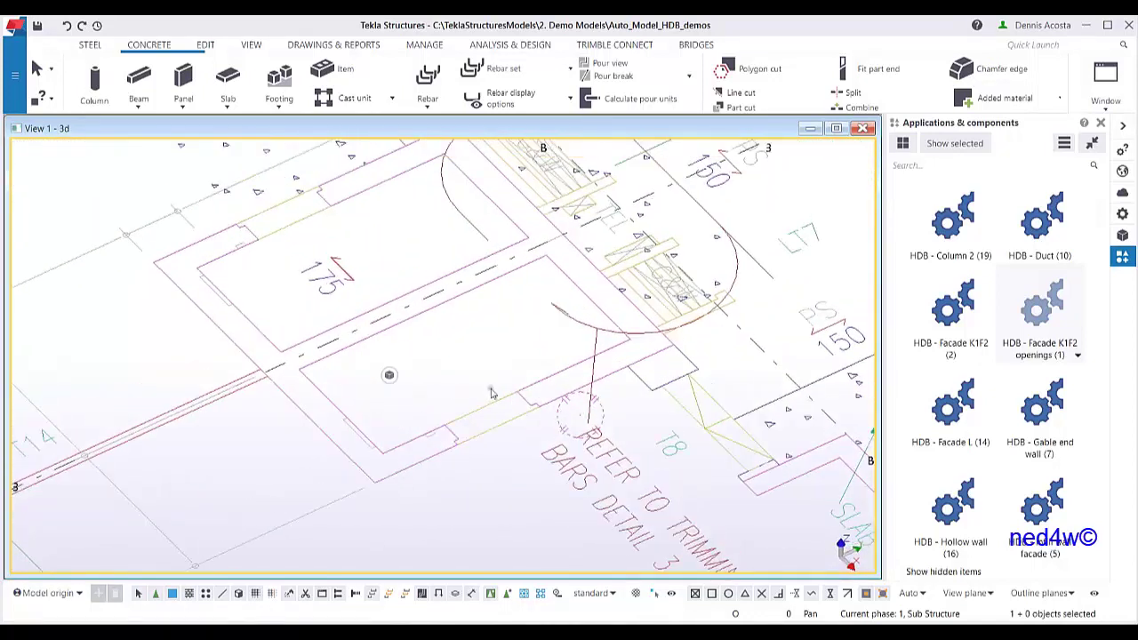
{"action": "middle_click_drag", "start_coordinate": [492, 392], "coordinate": [457, 366]}
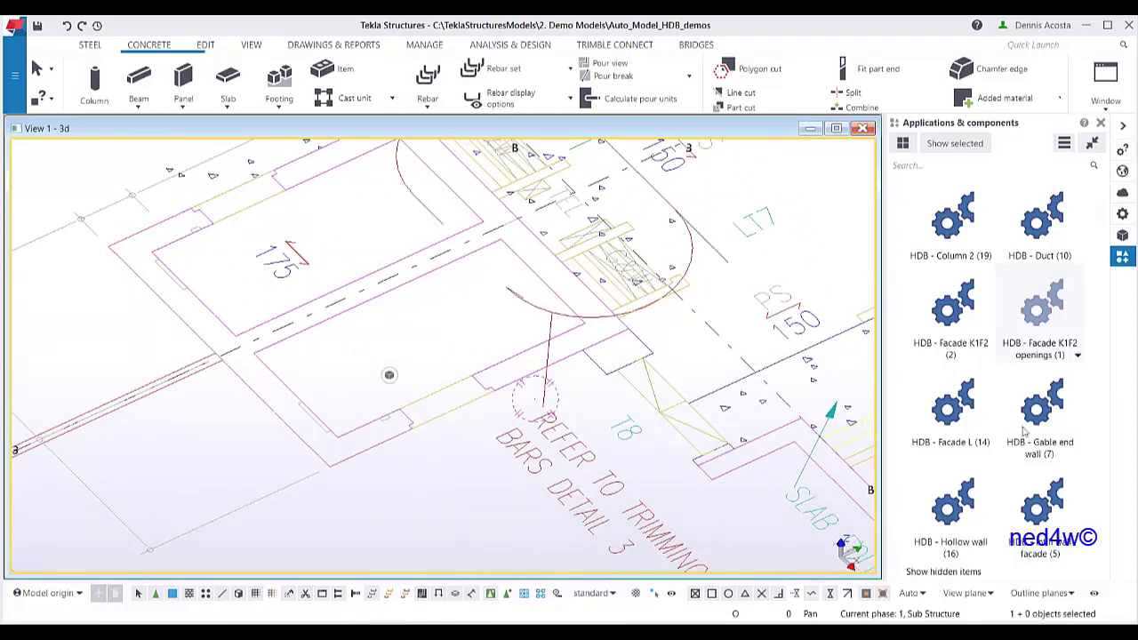
{"action": "scroll", "coordinate": [1030, 328], "scroll_direction": "up", "scroll_amount": 2}
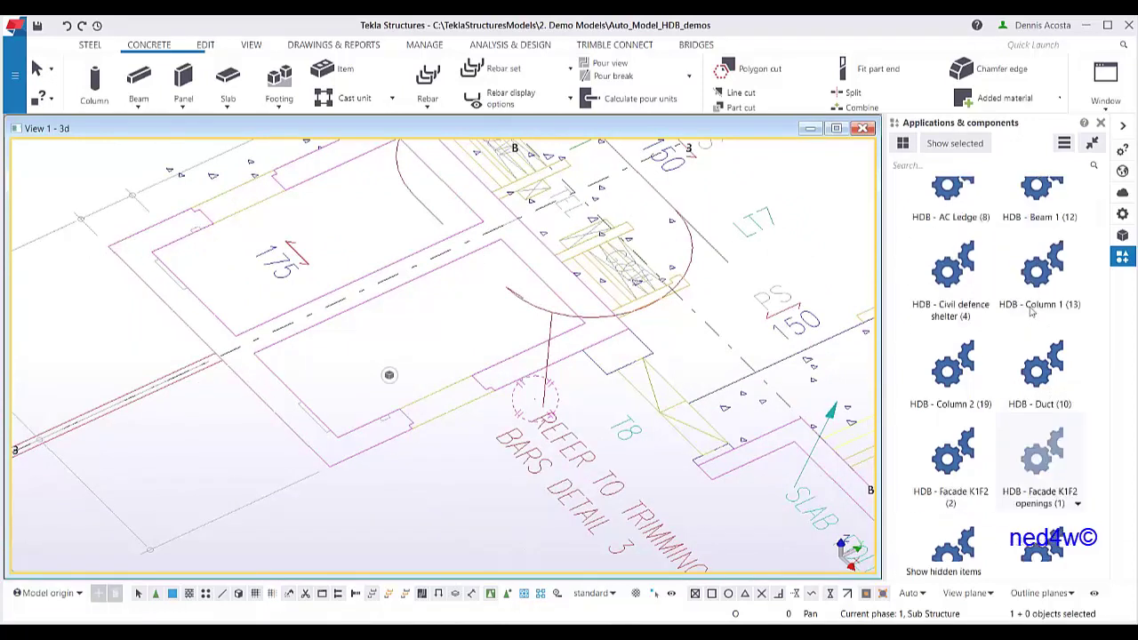
{"action": "scroll", "coordinate": [996, 311], "scroll_direction": "up", "scroll_amount": 1}
{"action": "left_click", "coordinate": [965, 359]}
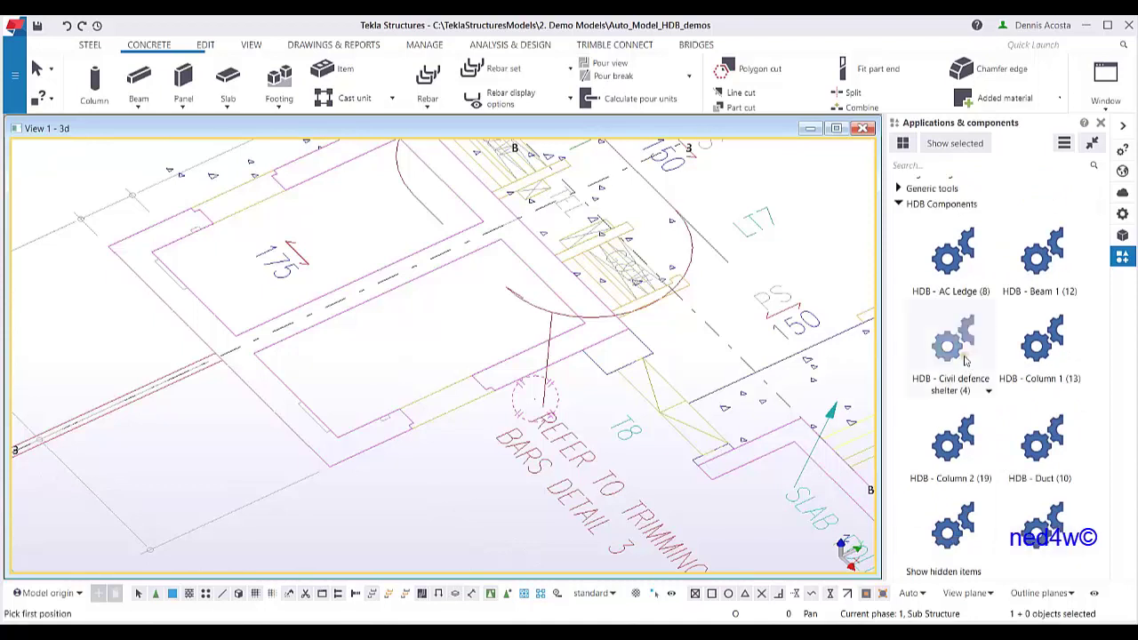
{"action": "double_click", "coordinate": [957, 356]}
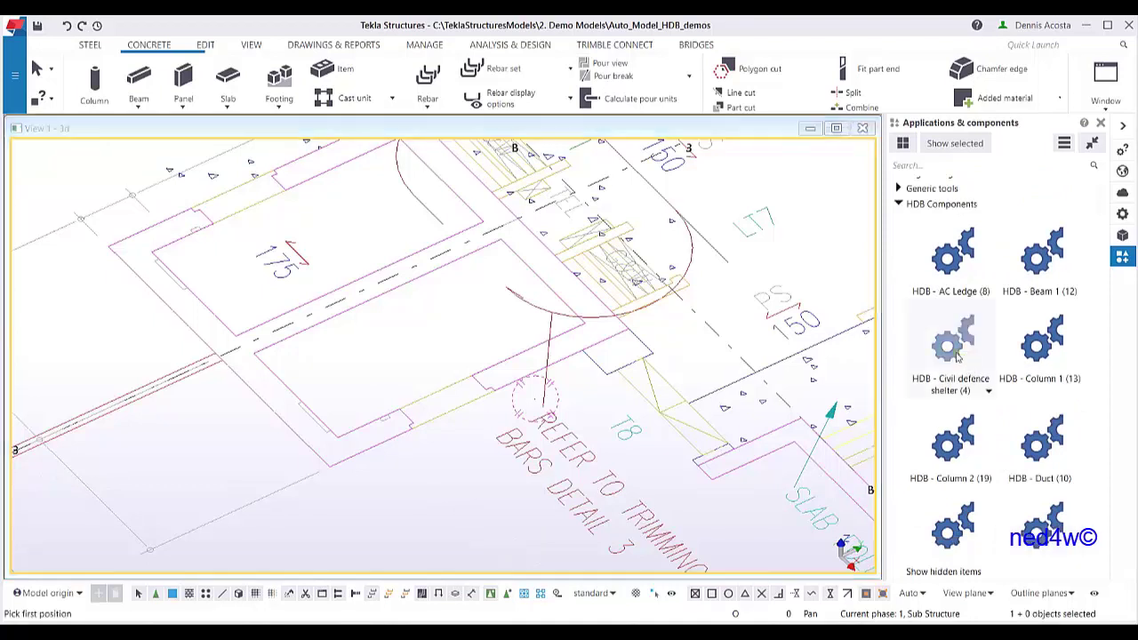
Load the saved settings SHS-1 for the civil defence shelter and apply them
{"action": "left_click_drag", "start_coordinate": [457, 110], "coordinate": [872, 112]}
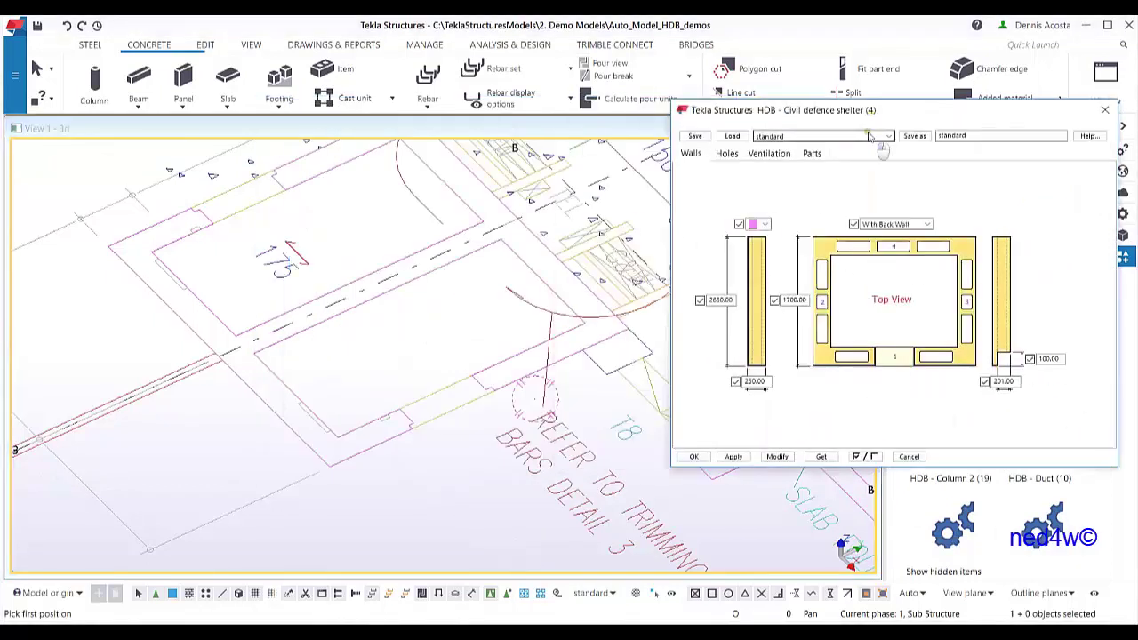
{"action": "left_click", "coordinate": [827, 136]}
{"action": "left_click", "coordinate": [766, 228]}
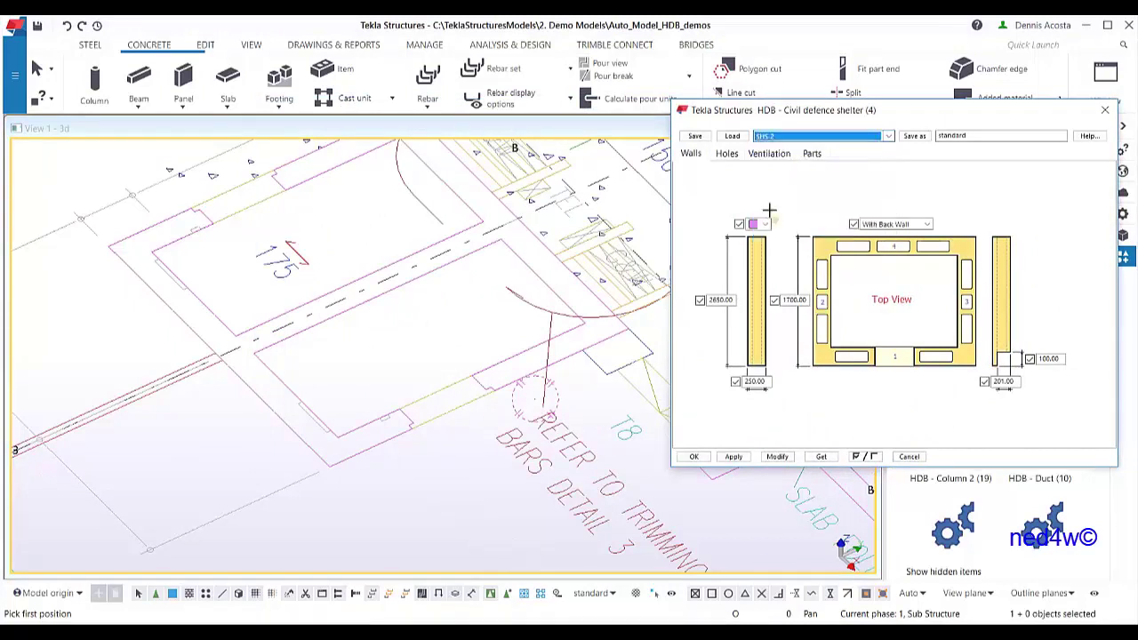
{"action": "left_click", "coordinate": [782, 136]}
{"action": "left_click", "coordinate": [779, 219]}
{"action": "left_click", "coordinate": [732, 136]}
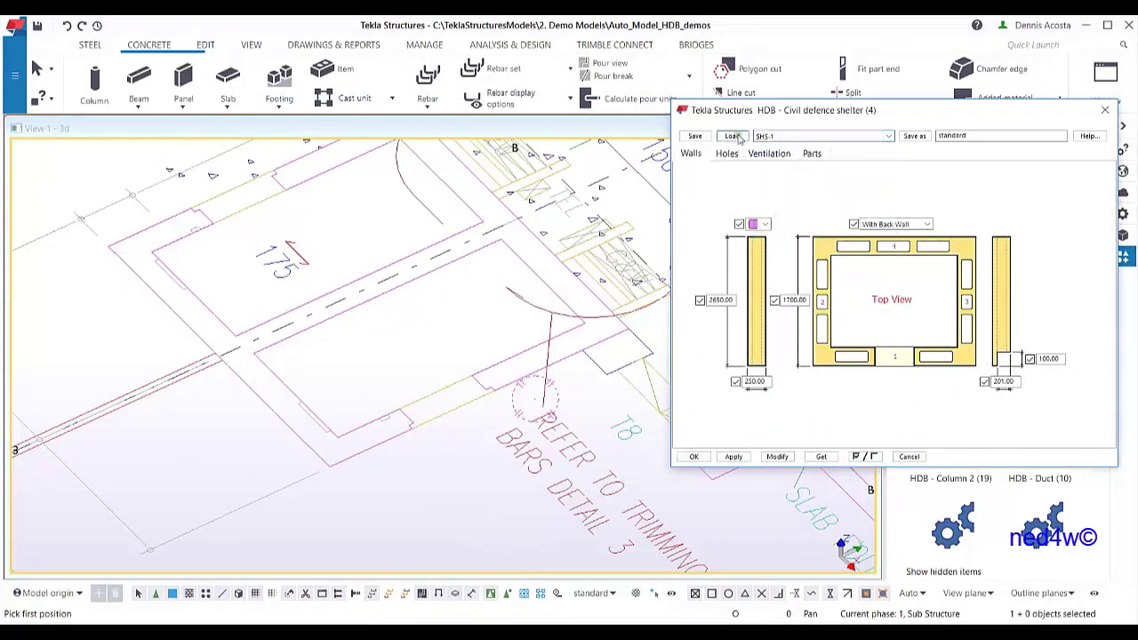
{"action": "left_click", "coordinate": [733, 457]}
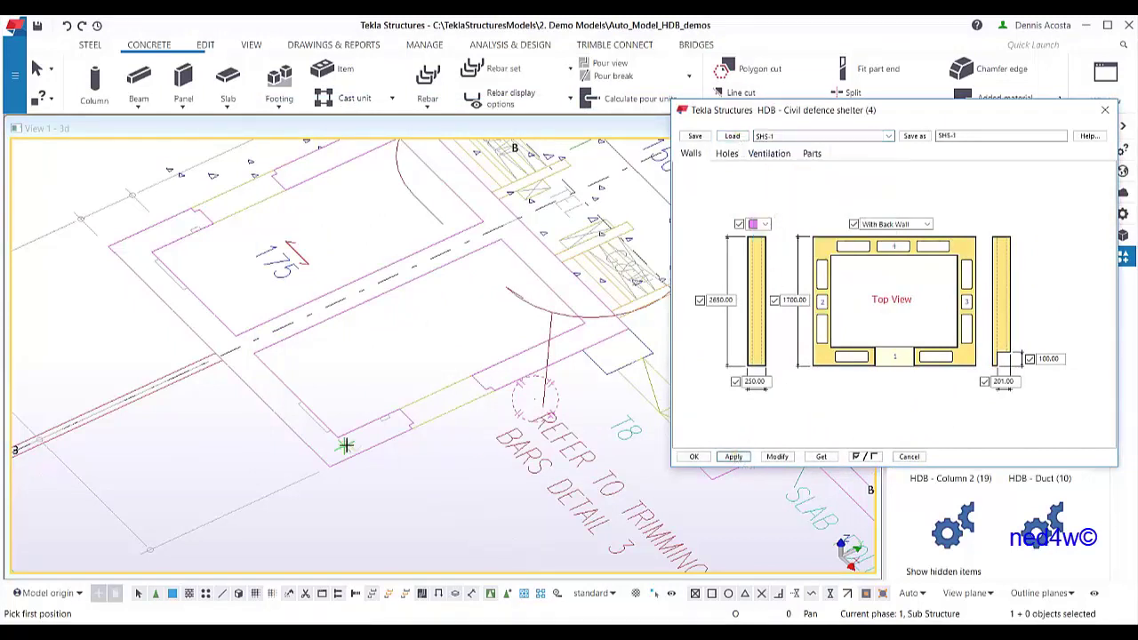
Place the shelter along the 2900 mm door-side edge of the shelter outline beside gridline 3, corner to corner, and end the placement
{"action": "scroll", "coordinate": [338, 453], "scroll_direction": "up", "scroll_amount": 2}
{"action": "left_click", "coordinate": [334, 470]}
{"action": "scroll", "coordinate": [449, 400], "scroll_direction": "up", "scroll_amount": 3}
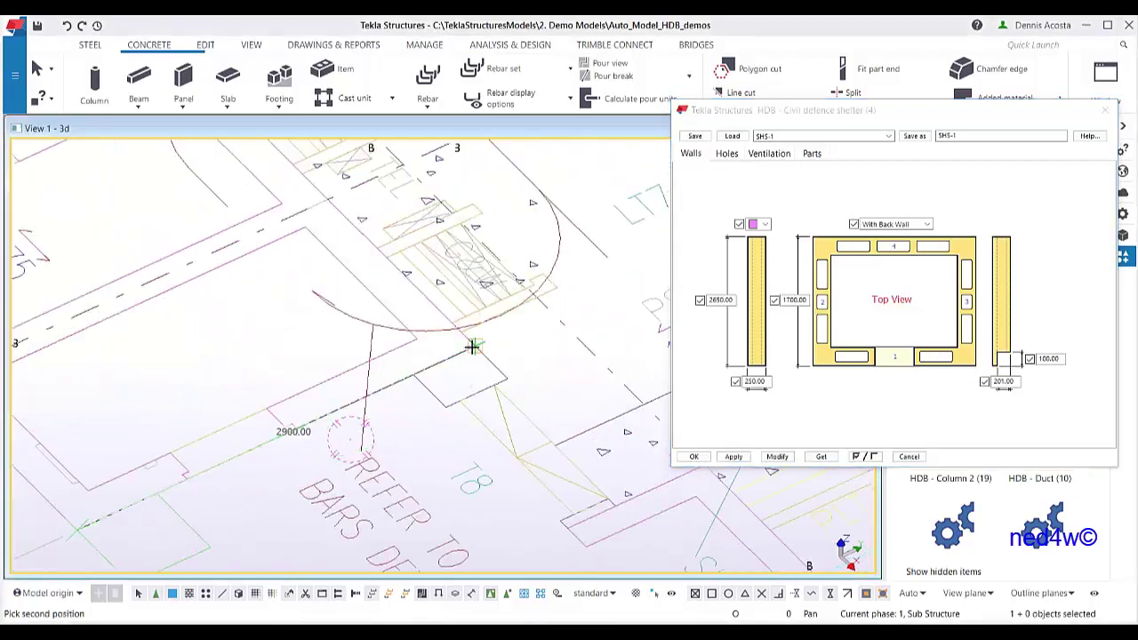
{"action": "scroll", "coordinate": [462, 347], "scroll_direction": "down", "scroll_amount": 4}
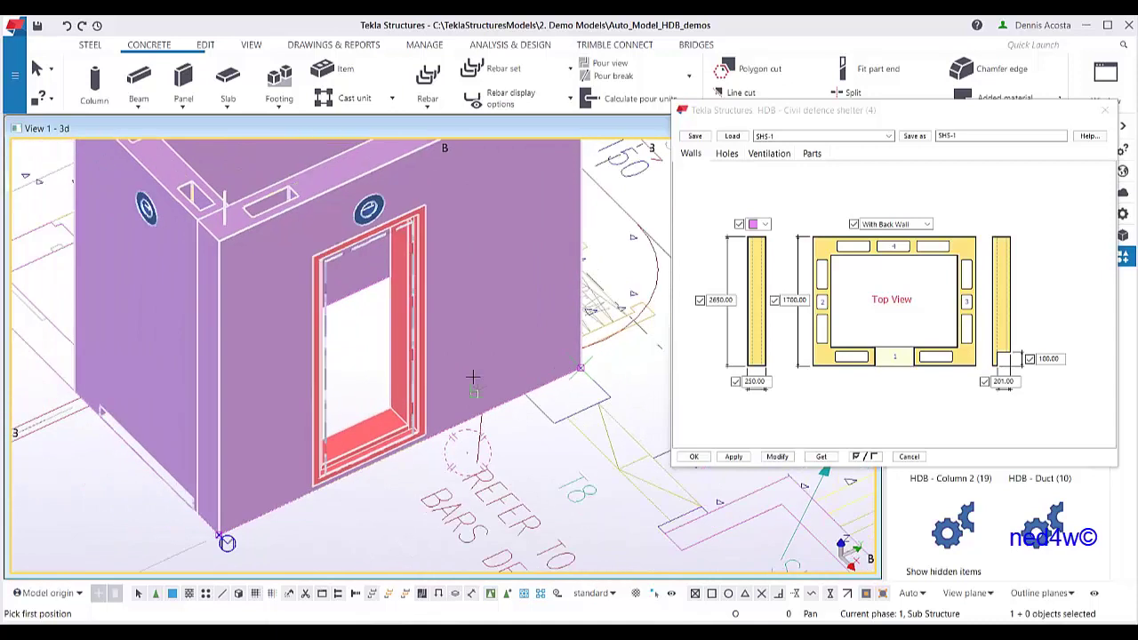
{"action": "right_click", "coordinate": [588, 266]}
{"action": "key", "text": "Escape"}
Examine the shelter's wall reinforcement, the bars around its door and ventilation openings, and the recesses at the base of its back corner
{"action": "middle_click_drag", "start_coordinate": [565, 281], "coordinate": [598, 333], "text": "ctrl"}
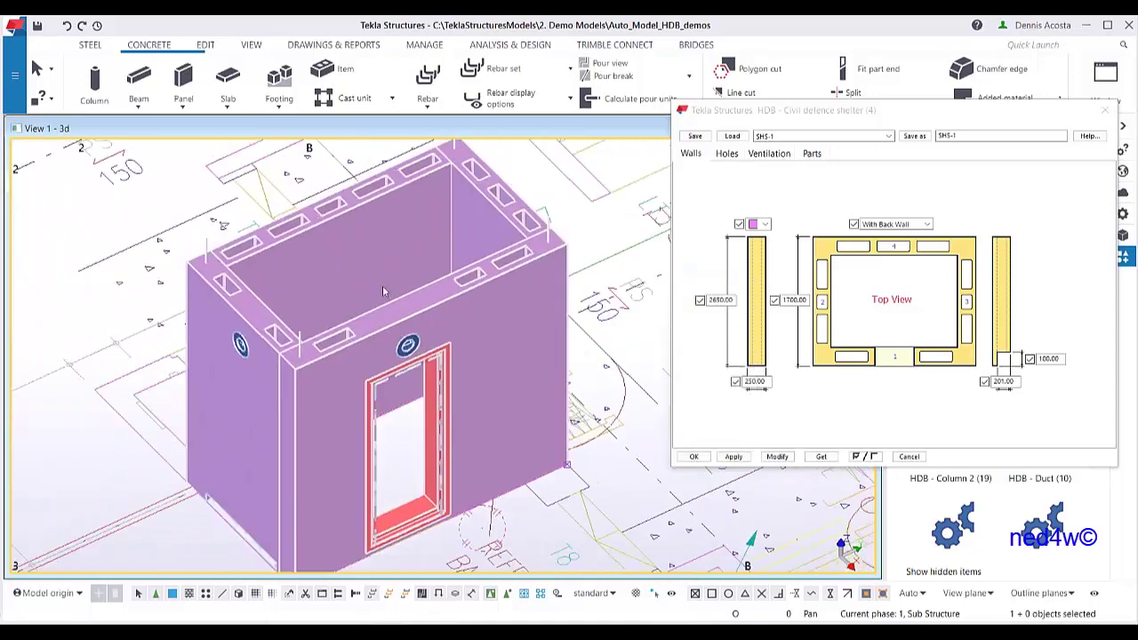
{"action": "middle_click_drag", "start_coordinate": [405, 282], "coordinate": [401, 323]}
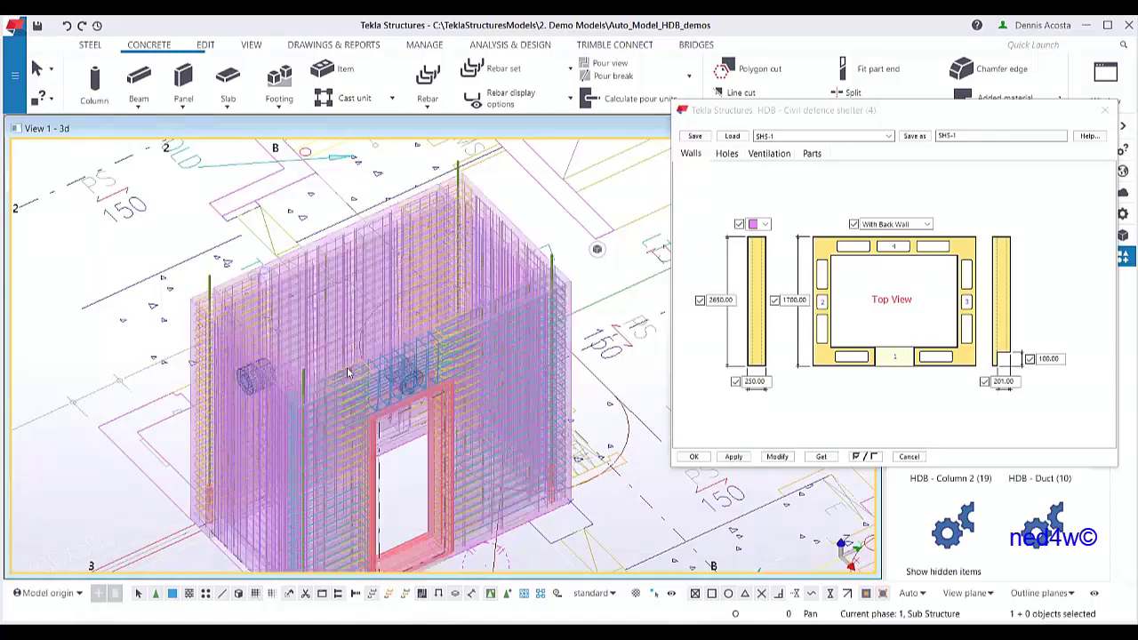
{"action": "scroll", "coordinate": [410, 452], "scroll_direction": "up", "scroll_amount": 5}
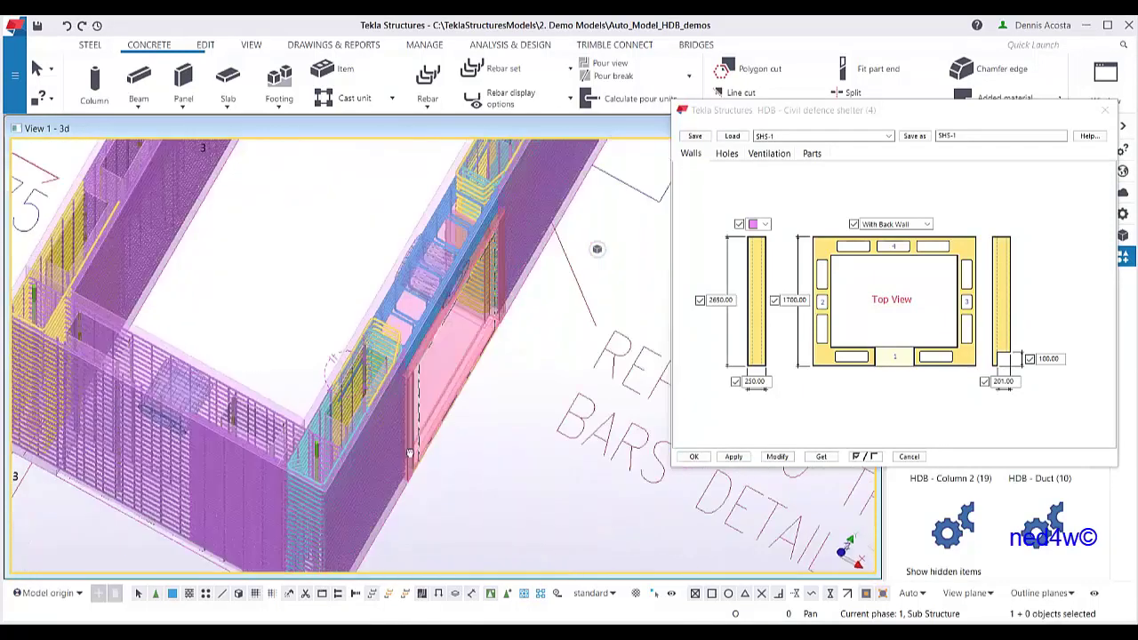
{"action": "middle_click_drag", "start_coordinate": [410, 452], "coordinate": [457, 529], "text": "ctrl"}
{"action": "scroll", "coordinate": [289, 471], "scroll_direction": "up", "scroll_amount": 3}
{"action": "scroll", "coordinate": [408, 455], "scroll_direction": "down", "scroll_amount": 5}
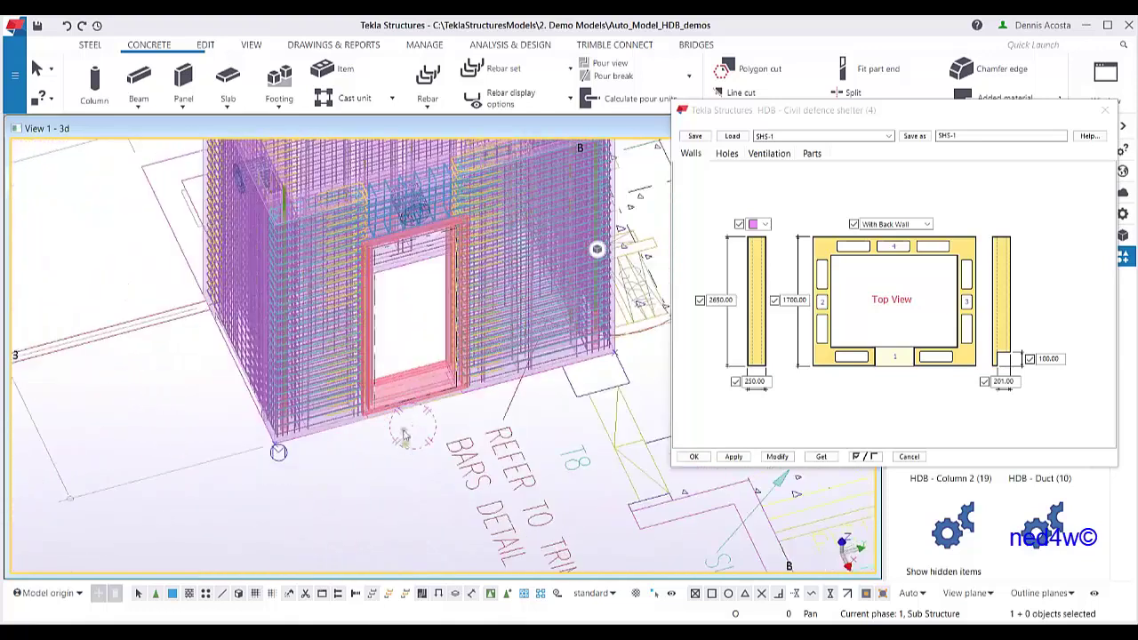
{"action": "middle_click_drag", "start_coordinate": [398, 413], "coordinate": [458, 381], "text": "ctrl"}
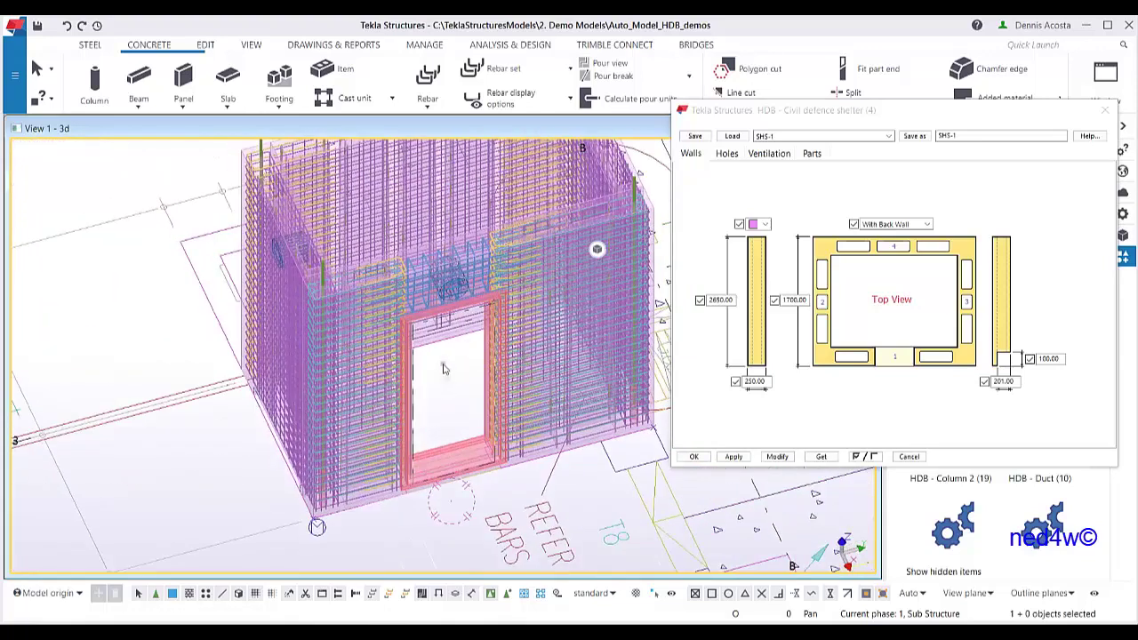
{"action": "scroll", "coordinate": [445, 369], "scroll_direction": "up", "scroll_amount": 8}
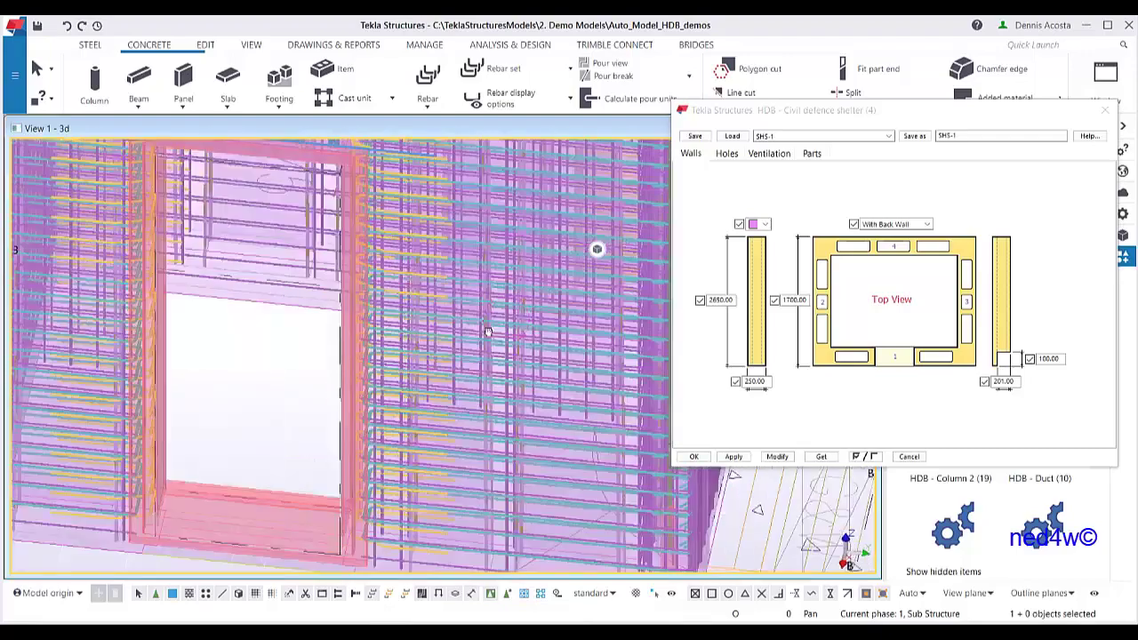
{"action": "scroll", "coordinate": [487, 332], "scroll_direction": "down", "scroll_amount": 8}
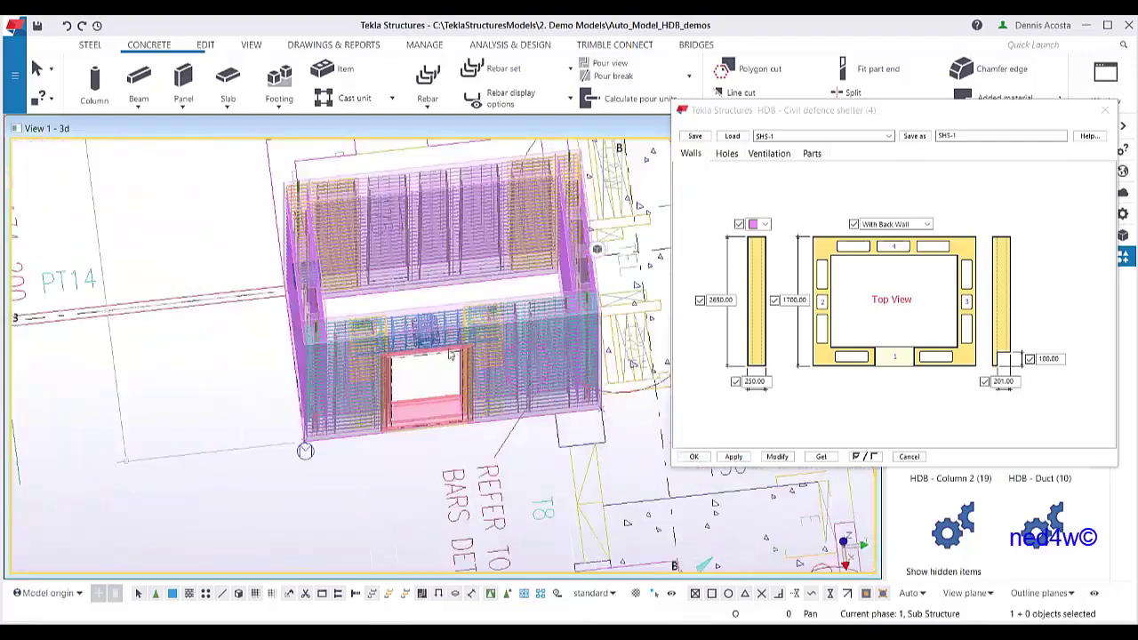
{"action": "scroll", "coordinate": [451, 355], "scroll_direction": "up", "scroll_amount": 8}
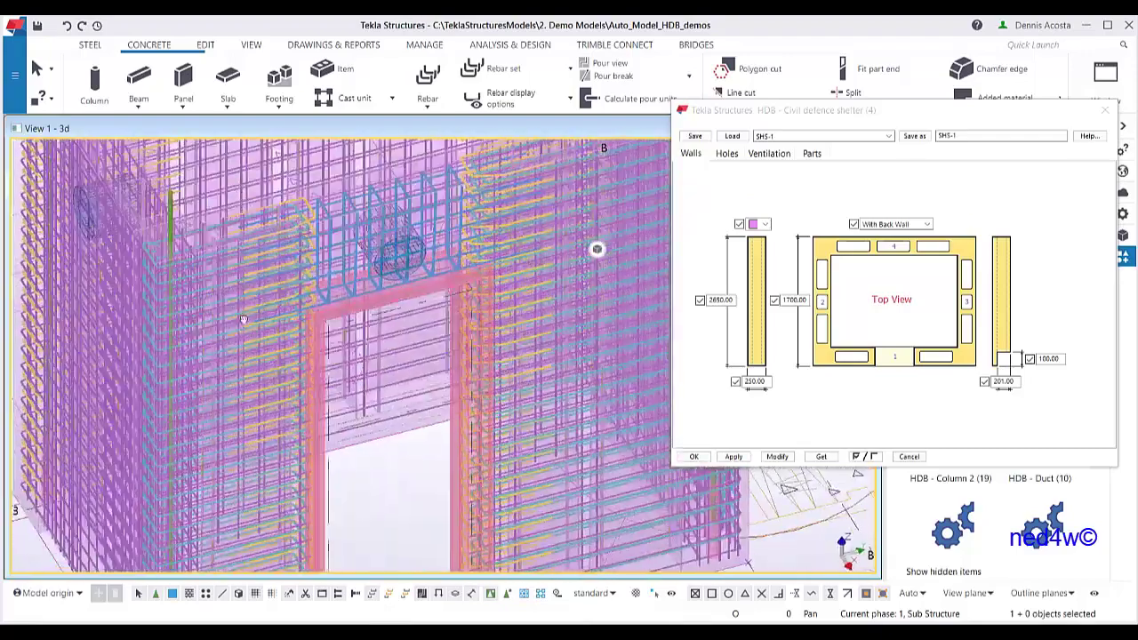
{"action": "scroll", "coordinate": [243, 320], "scroll_direction": "down", "scroll_amount": 6}
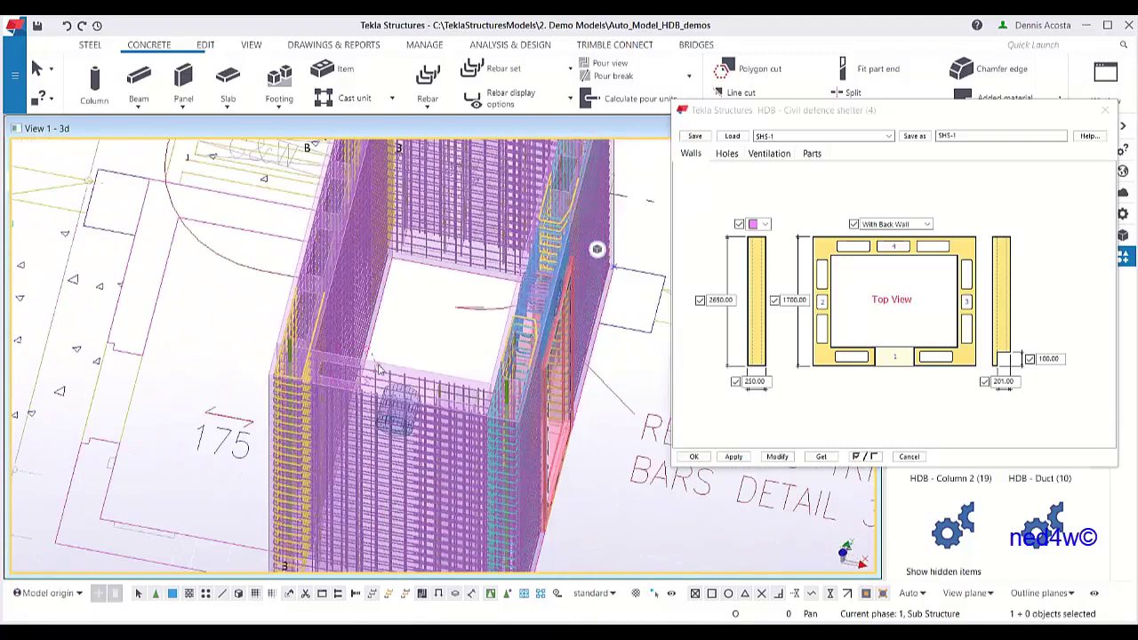
{"action": "scroll", "coordinate": [378, 369], "scroll_direction": "down", "scroll_amount": 4}
{"action": "middle_click_drag", "start_coordinate": [378, 369], "coordinate": [443, 358], "text": "ctrl"}
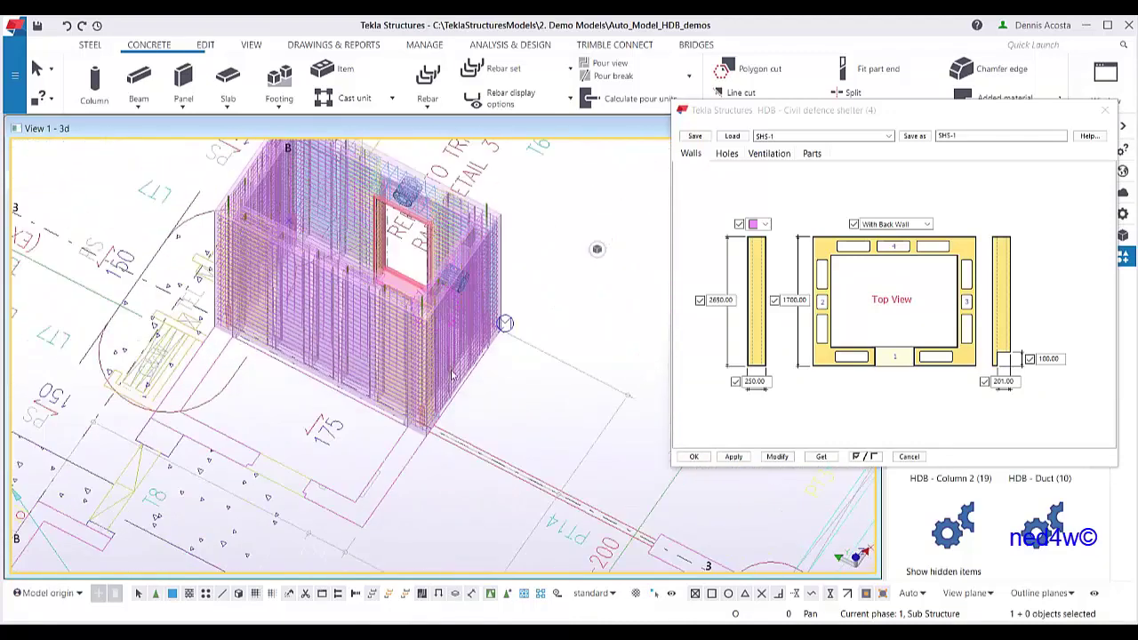
{"action": "scroll", "coordinate": [451, 375], "scroll_direction": "up", "scroll_amount": 6}
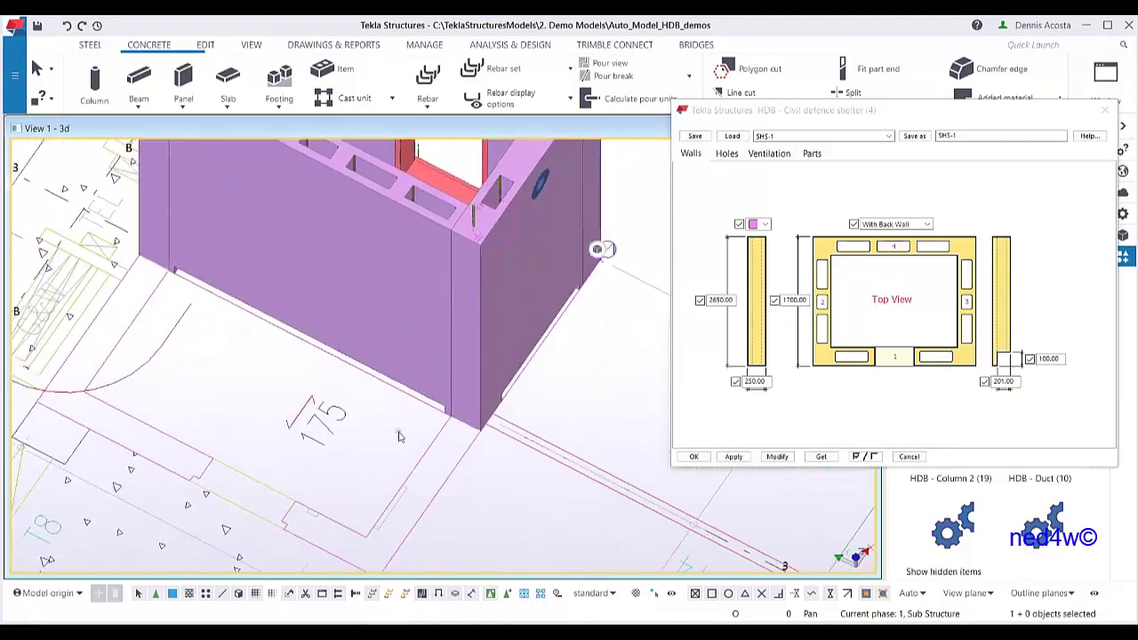
{"action": "scroll", "coordinate": [462, 431], "scroll_direction": "up", "scroll_amount": 5}
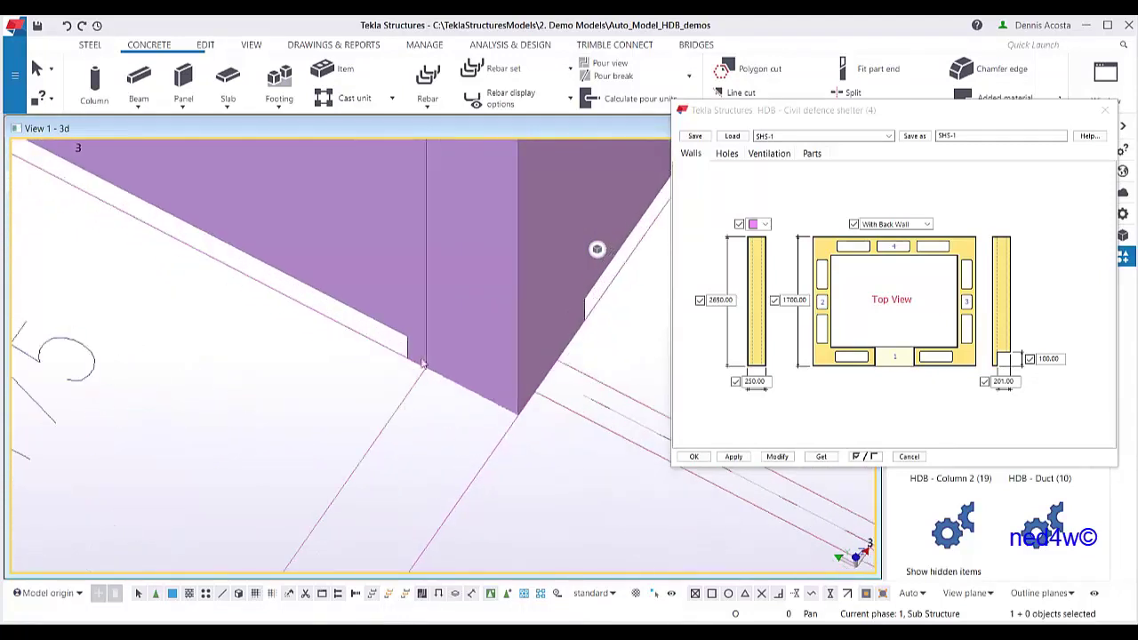
{"action": "scroll", "coordinate": [423, 364], "scroll_direction": "down", "scroll_amount": 1}
{"action": "scroll", "coordinate": [396, 398], "scroll_direction": "down", "scroll_amount": 5}
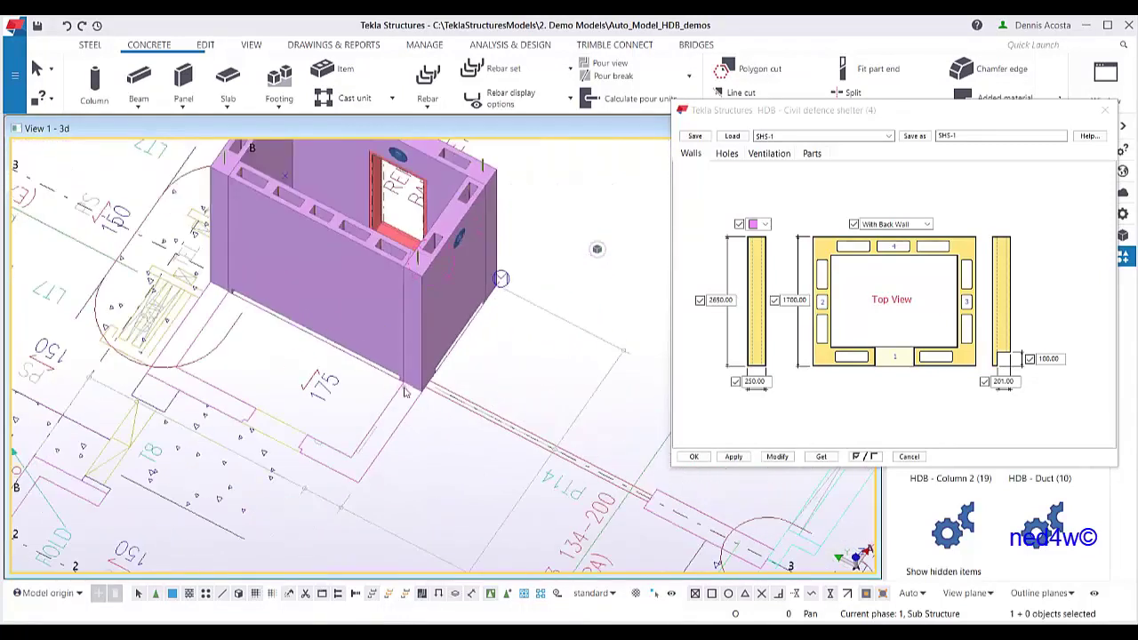
Load the saved settings SHS-2 for the shelter, keep the Without Back Wall option and apply them
{"action": "left_click", "coordinate": [822, 135]}
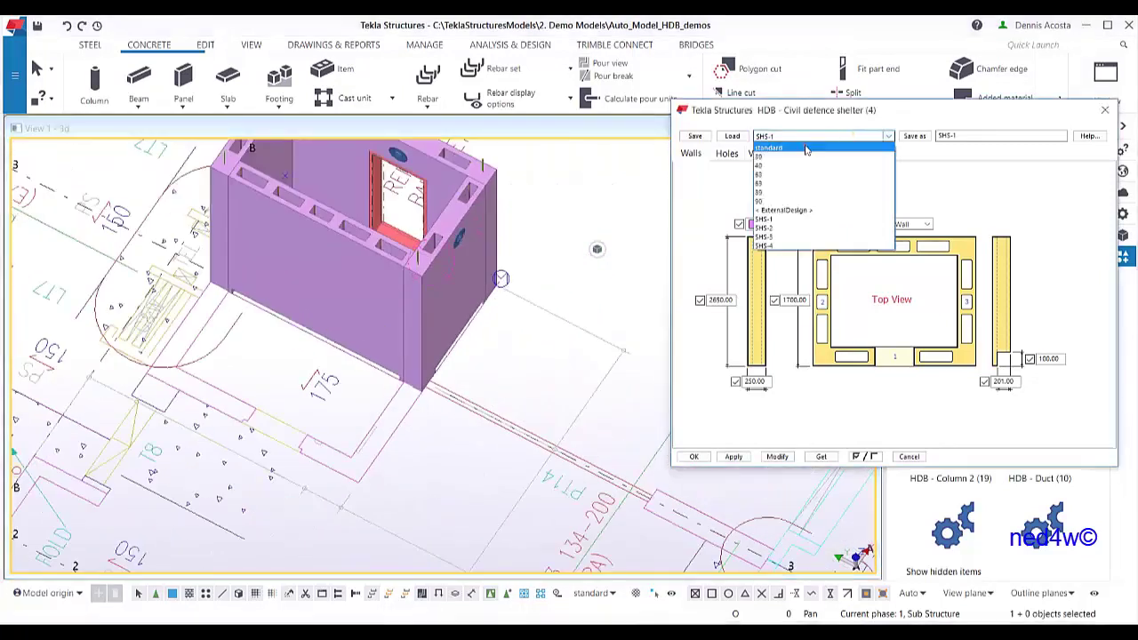
{"action": "left_click", "coordinate": [787, 227]}
{"action": "left_click", "coordinate": [733, 136]}
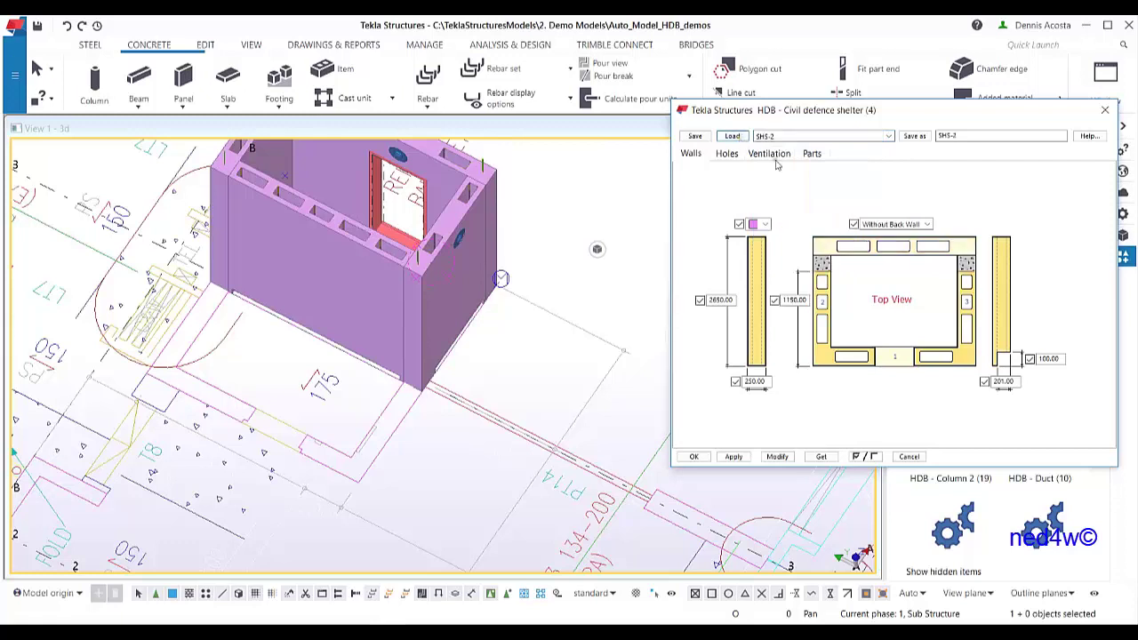
{"action": "left_click", "coordinate": [929, 225]}
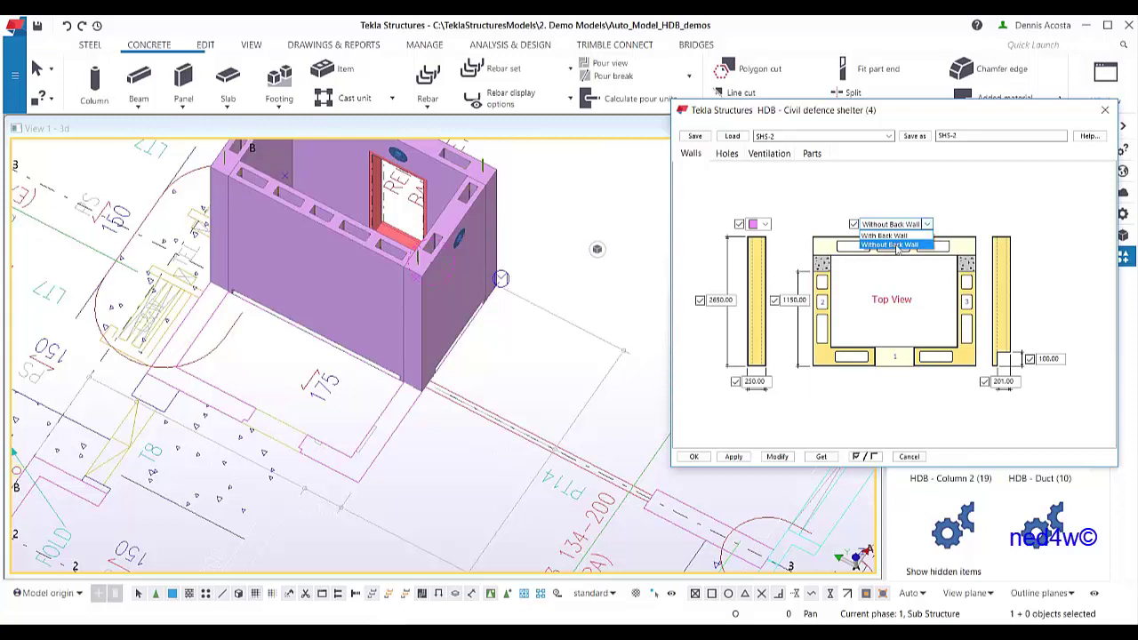
{"action": "left_click", "coordinate": [893, 245]}
{"action": "left_click", "coordinate": [734, 456]}
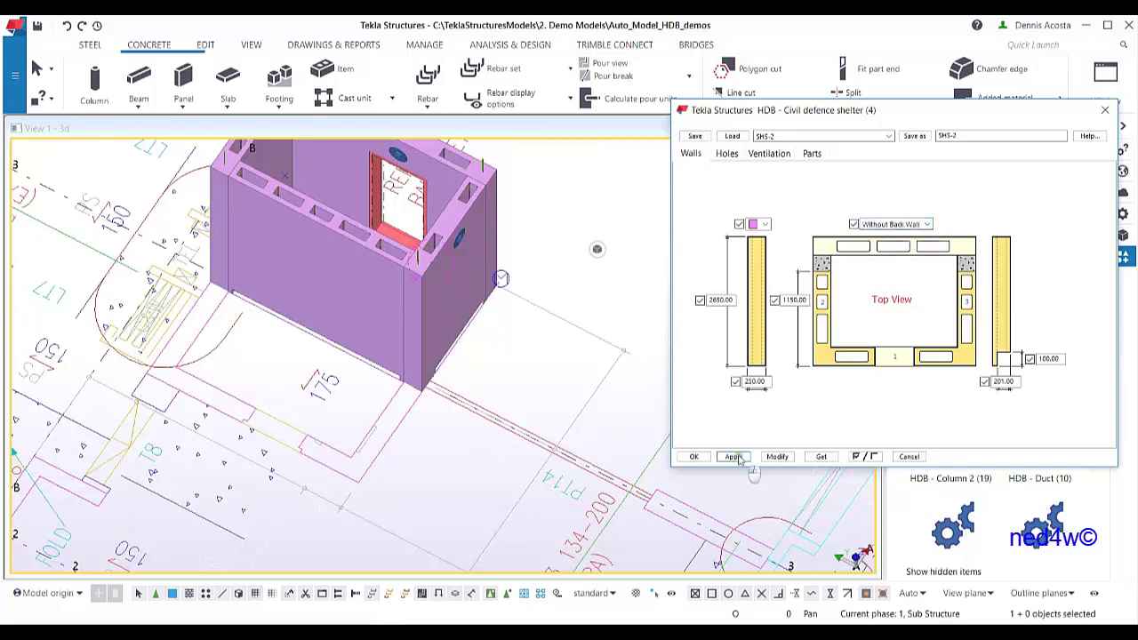
Place the SHS-2 shelter along the door-side edge of the adjoining outline, opposite the first shelter, from corner to corner
{"action": "left_click_drag", "start_coordinate": [937, 114], "coordinate": [849, 425]}
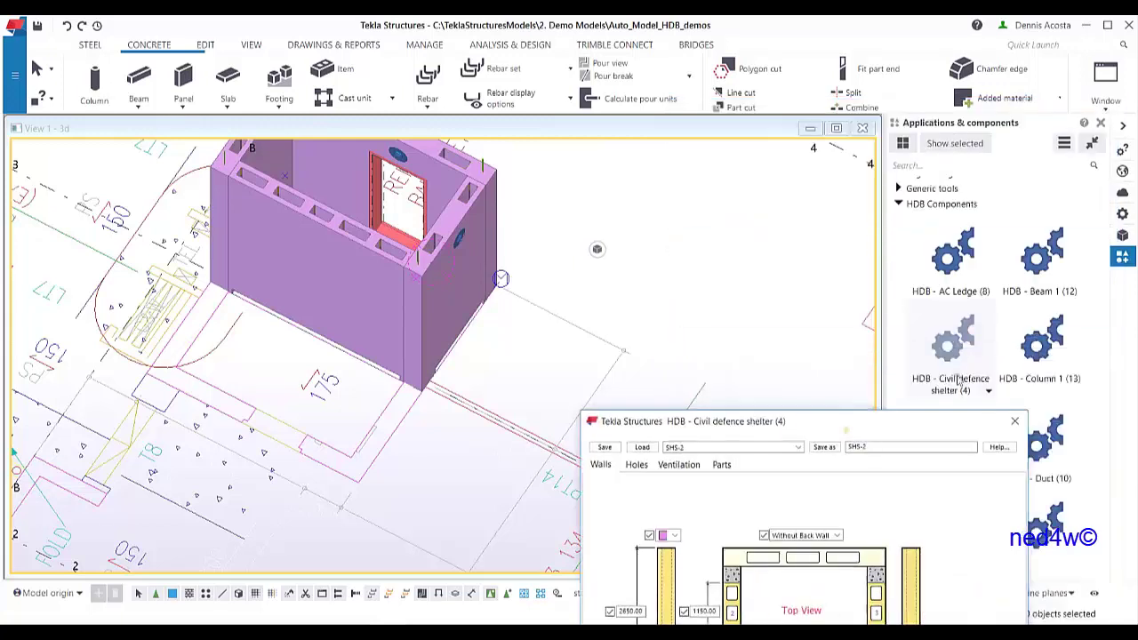
{"action": "left_click", "coordinate": [952, 363]}
{"action": "scroll", "coordinate": [200, 356], "scroll_direction": "up", "scroll_amount": 6}
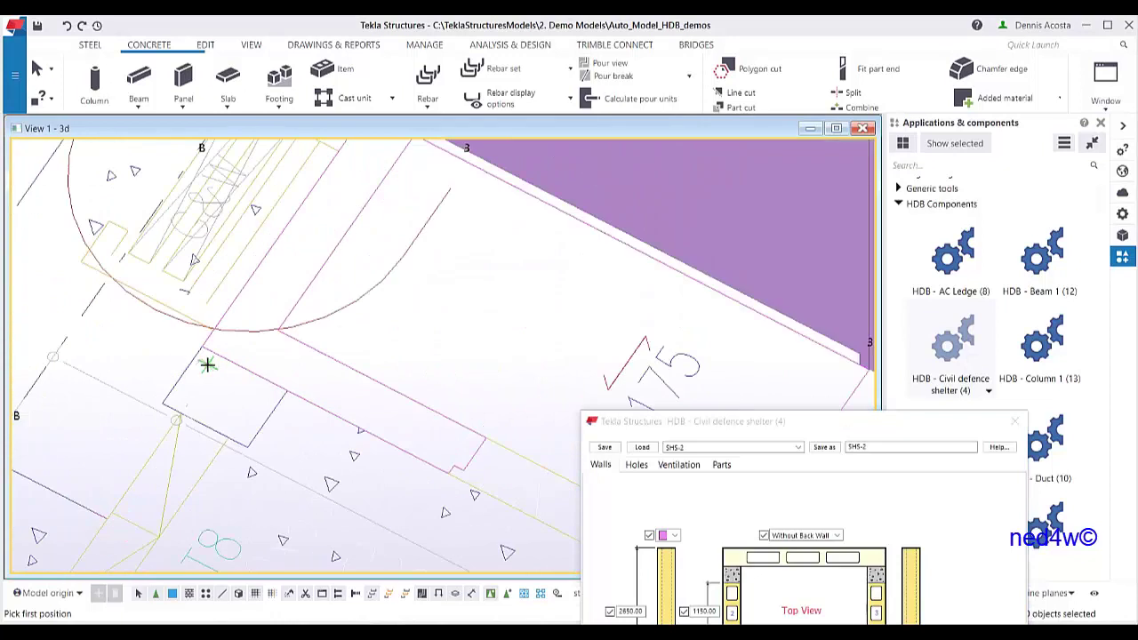
{"action": "left_click", "coordinate": [203, 349]}
{"action": "middle_click_drag", "start_coordinate": [388, 406], "coordinate": [432, 389], "text": "ctrl"}
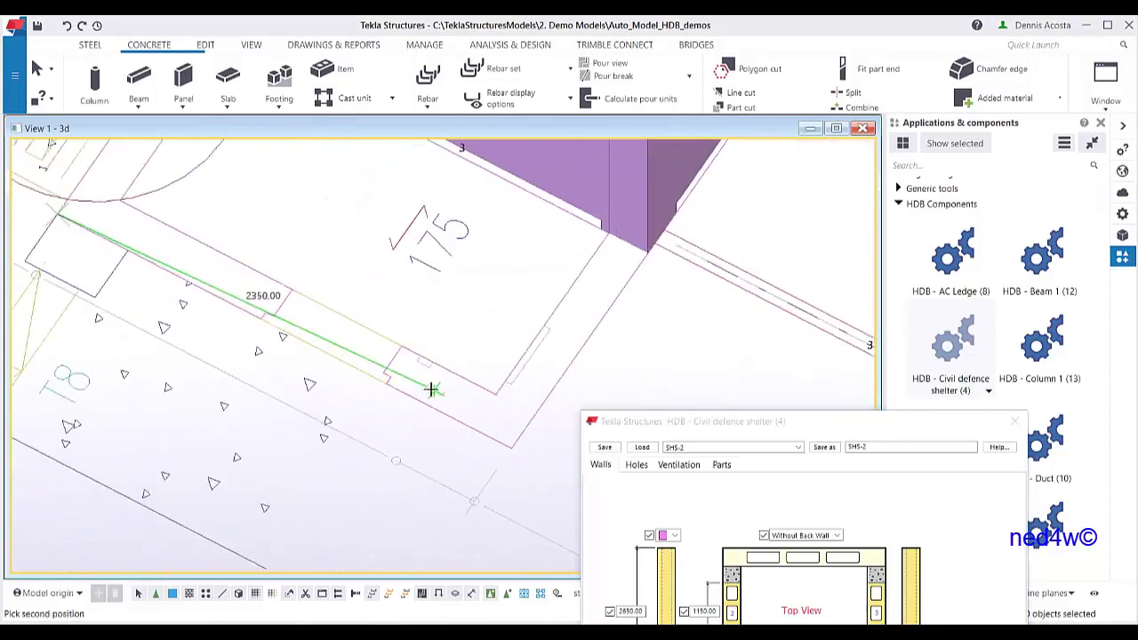
{"action": "left_click", "coordinate": [511, 444]}
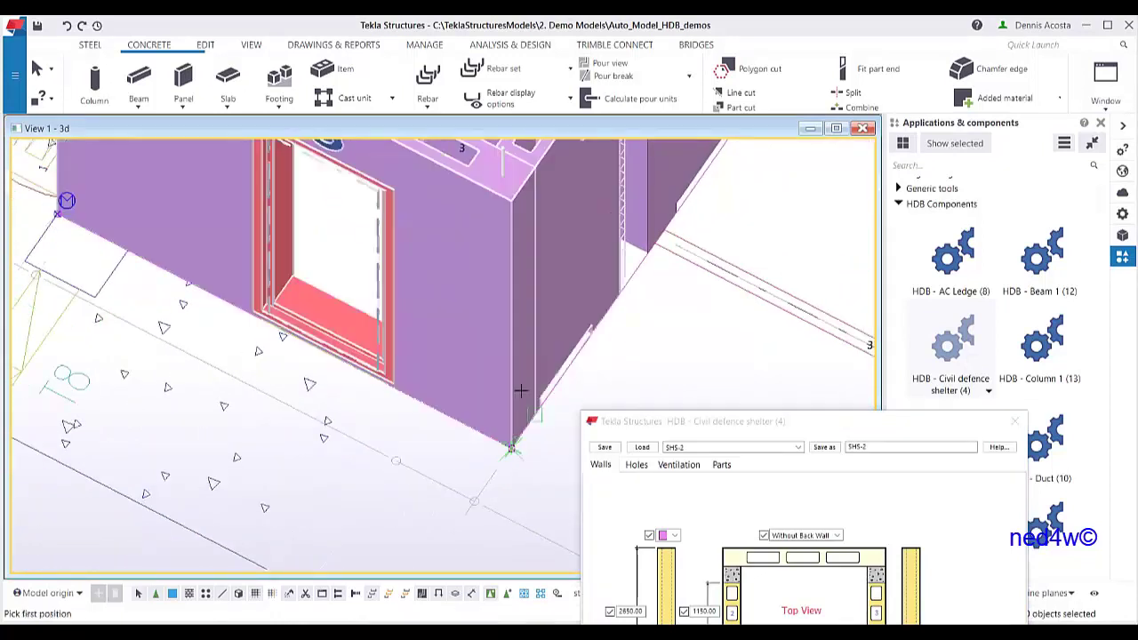
Examine the two adjoining civil defence shelters from several sides and close the shelter component's settings
{"action": "scroll", "coordinate": [660, 299], "scroll_direction": "down", "scroll_amount": 5}
{"action": "scroll", "coordinate": [684, 320], "scroll_direction": "up", "scroll_amount": 8}
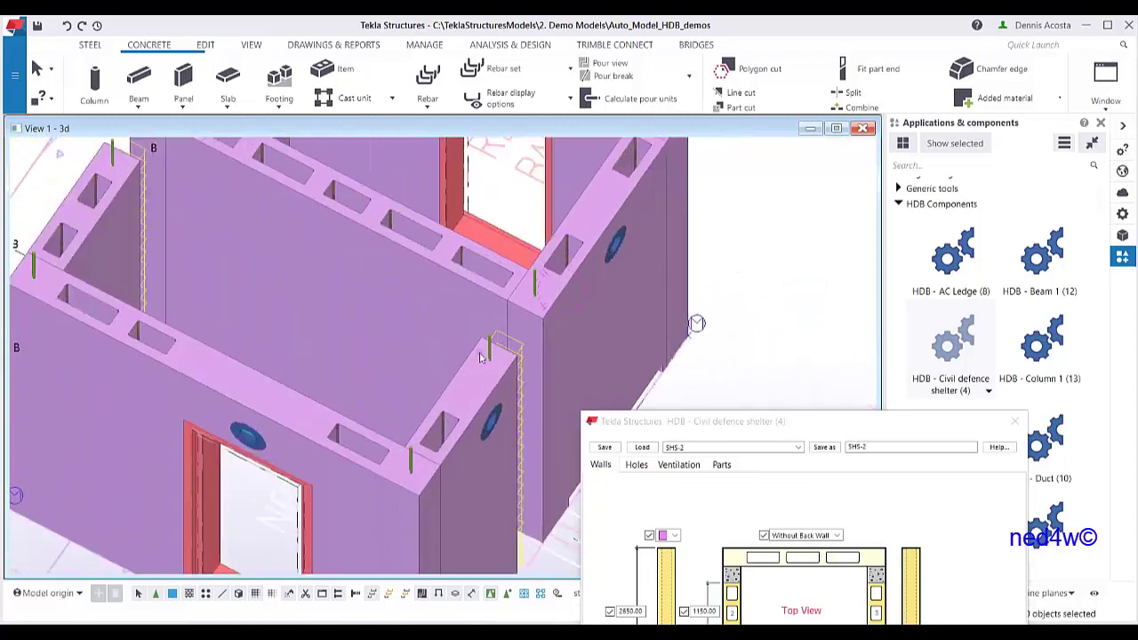
{"action": "middle_click_drag", "start_coordinate": [693, 323], "coordinate": [622, 392]}
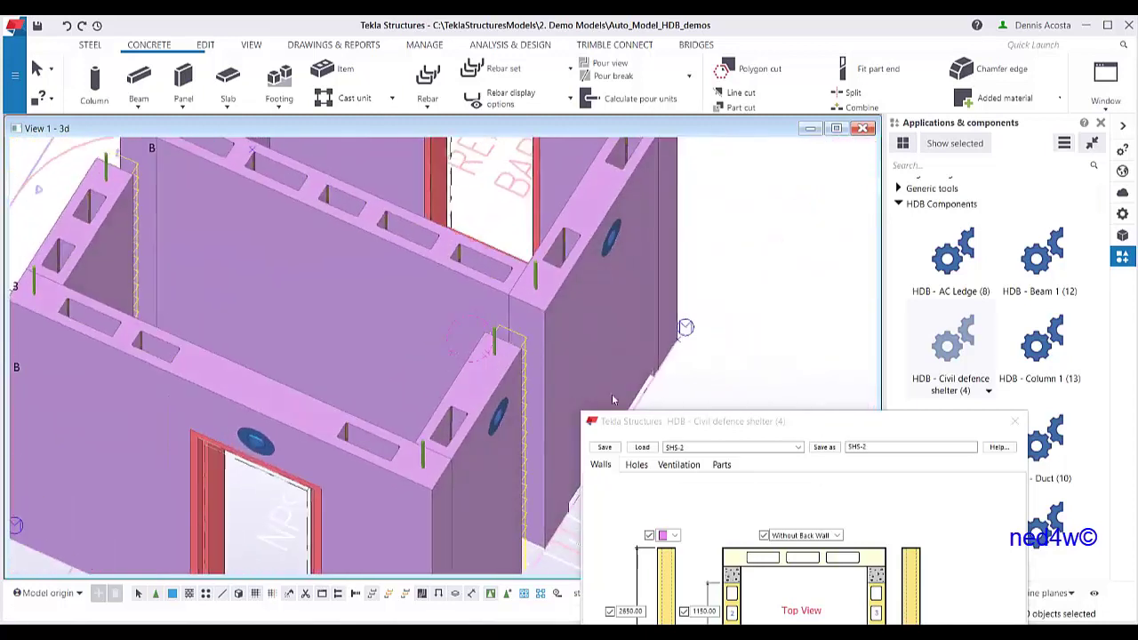
{"action": "left_click_drag", "start_coordinate": [703, 424], "coordinate": [733, 184]}
{"action": "scroll", "coordinate": [340, 344], "scroll_direction": "down", "scroll_amount": 3}
{"action": "key", "text": "ctrl+p"}
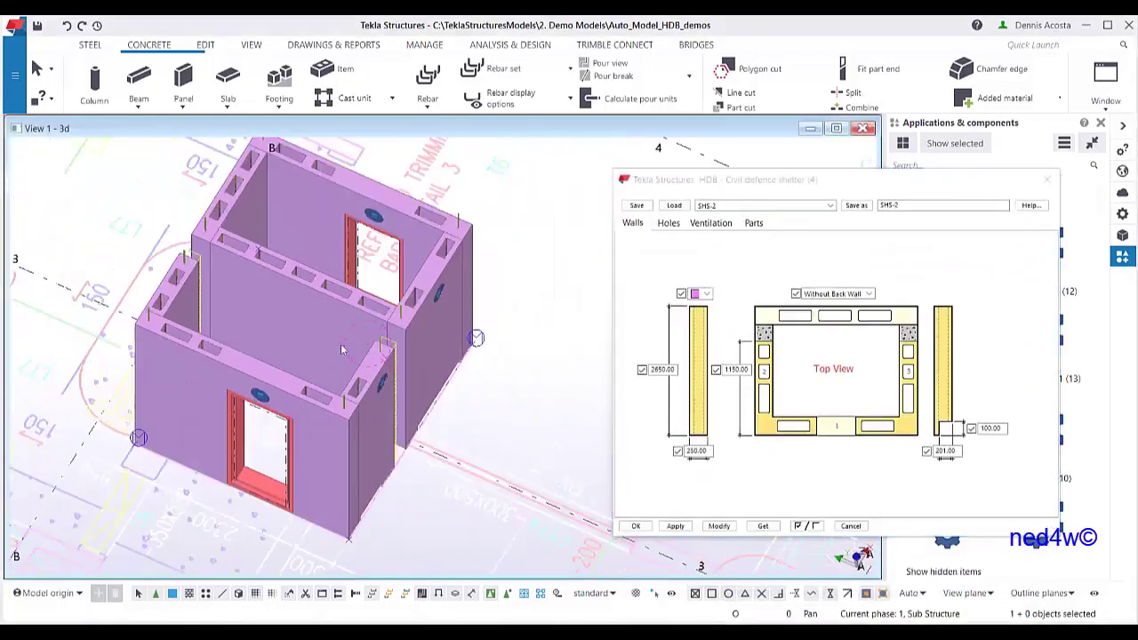
{"action": "middle_click_drag", "start_coordinate": [214, 312], "coordinate": [383, 332], "text": "ctrl"}
{"action": "scroll", "coordinate": [384, 332], "scroll_direction": "down", "scroll_amount": 2}
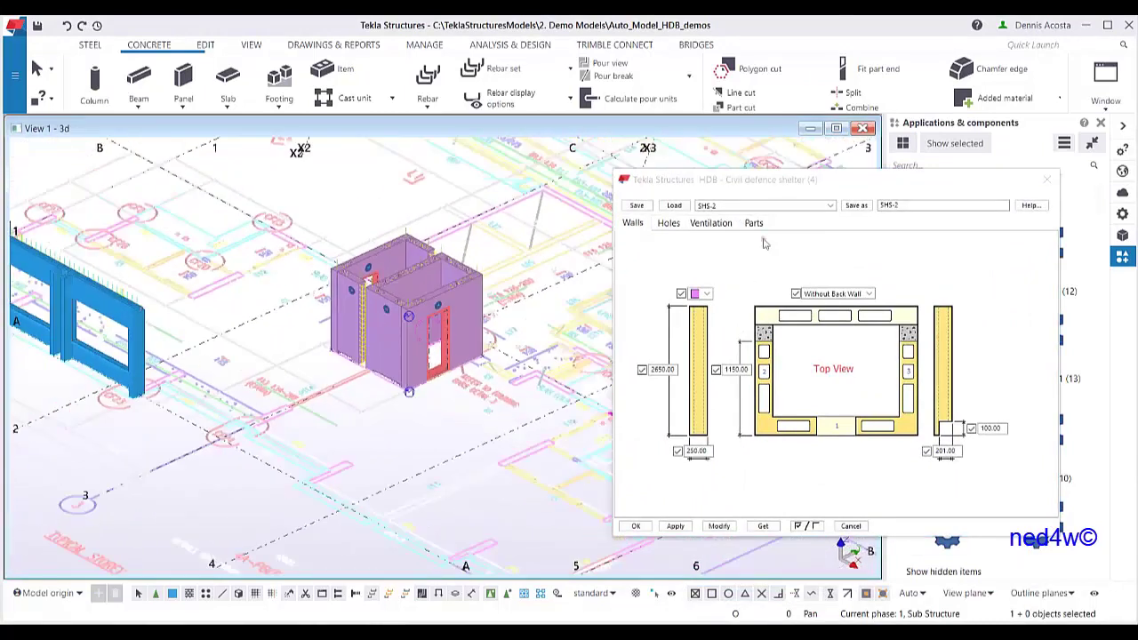
{"action": "left_click", "coordinate": [1047, 179]}
Place an HDB - Refuse chute (11) with the standard settings in the chute outline near gridline 4
{"action": "scroll", "coordinate": [490, 366], "scroll_direction": "up", "scroll_amount": 1}
{"action": "scroll", "coordinate": [610, 294], "scroll_direction": "up", "scroll_amount": 10}
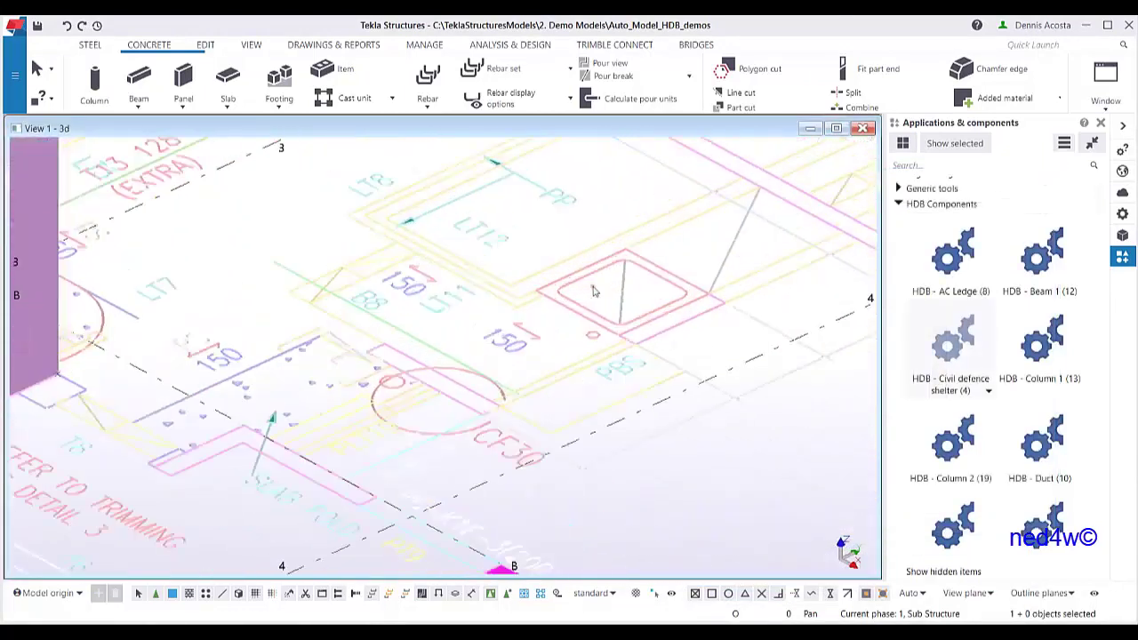
{"action": "middle_click_drag", "start_coordinate": [610, 294], "coordinate": [539, 373]}
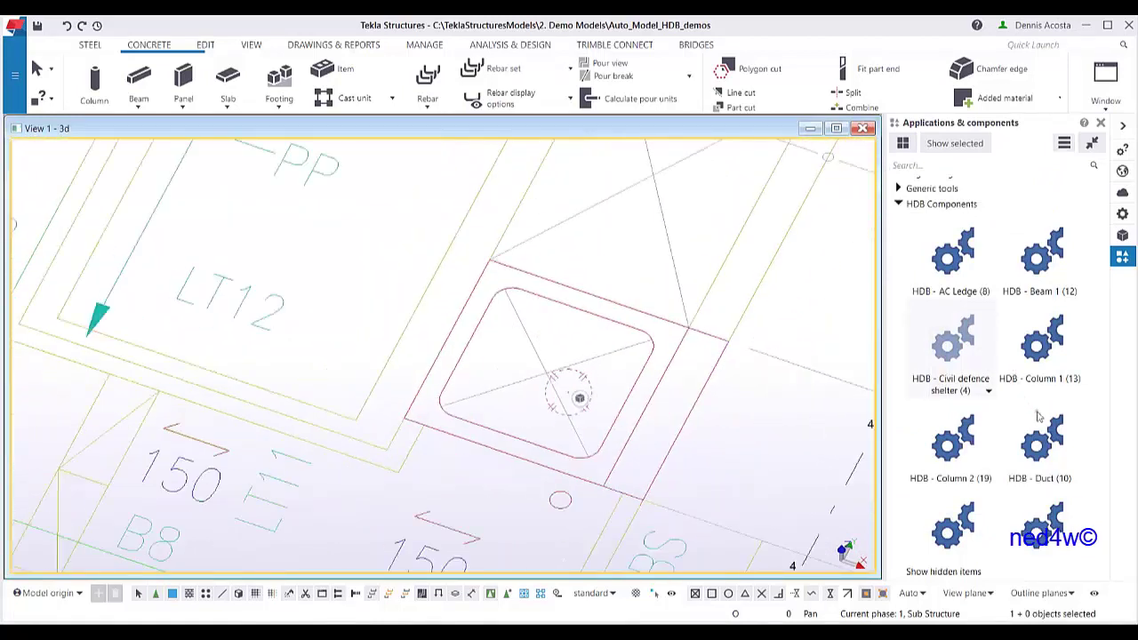
{"action": "scroll", "coordinate": [1041, 436], "scroll_direction": "down", "scroll_amount": 3}
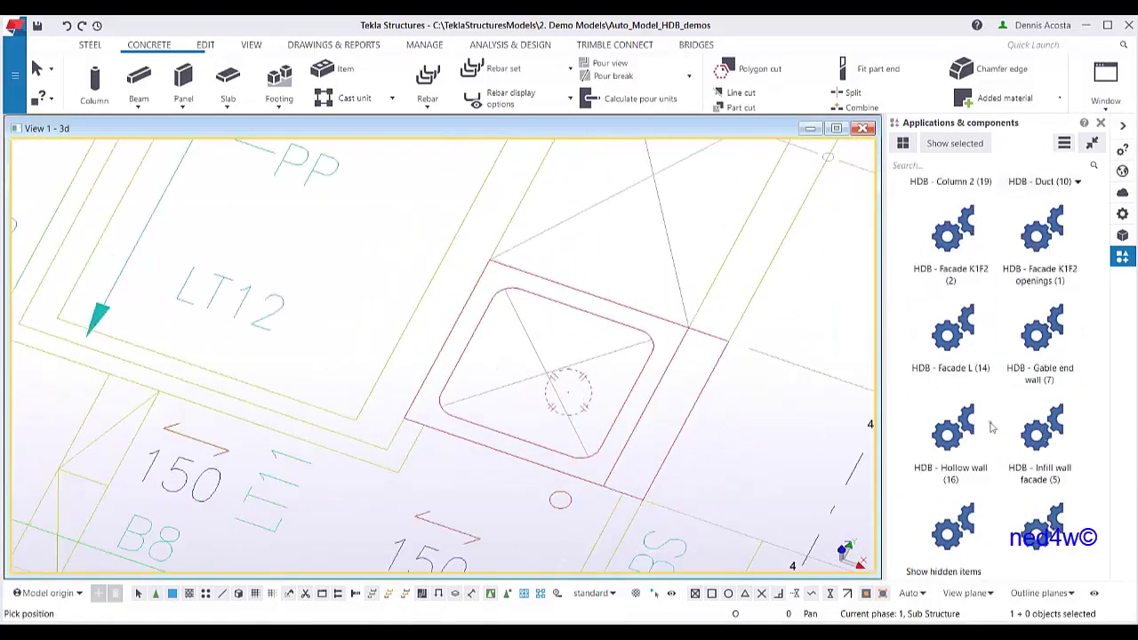
{"action": "scroll", "coordinate": [992, 428], "scroll_direction": "down", "scroll_amount": 2}
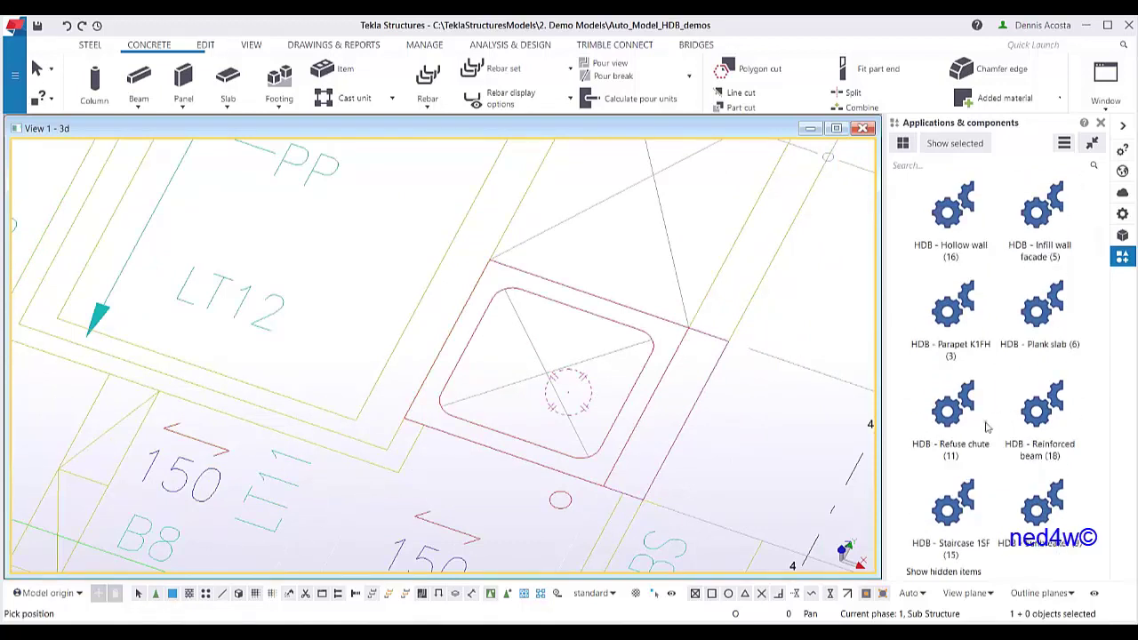
{"action": "double_click", "coordinate": [965, 425]}
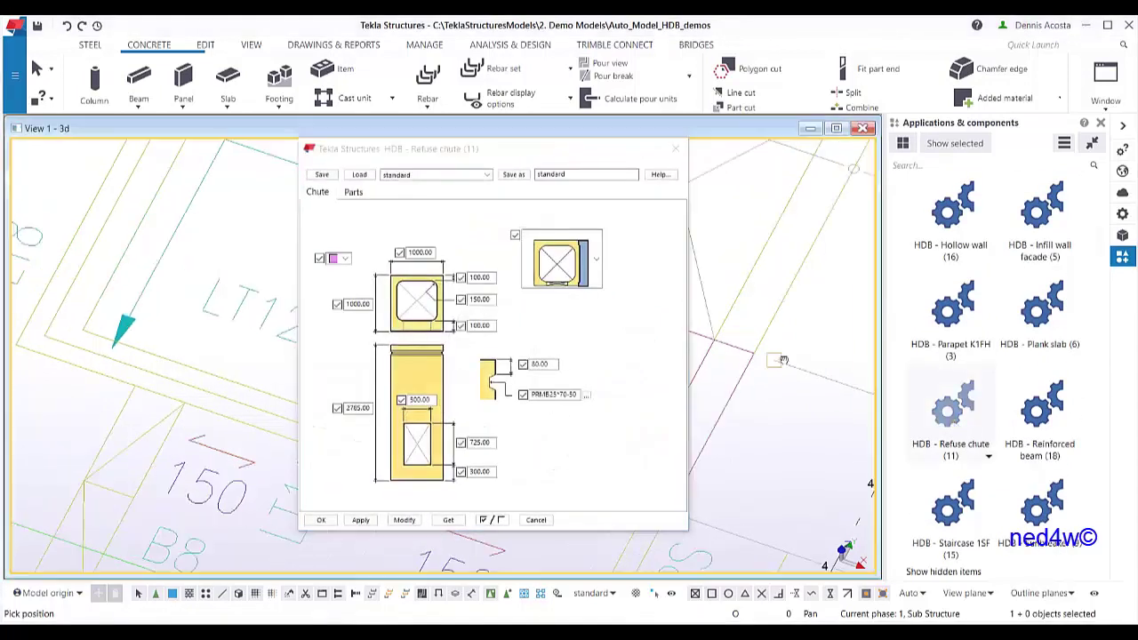
{"action": "scroll", "coordinate": [784, 359], "scroll_direction": "up", "scroll_amount": 5}
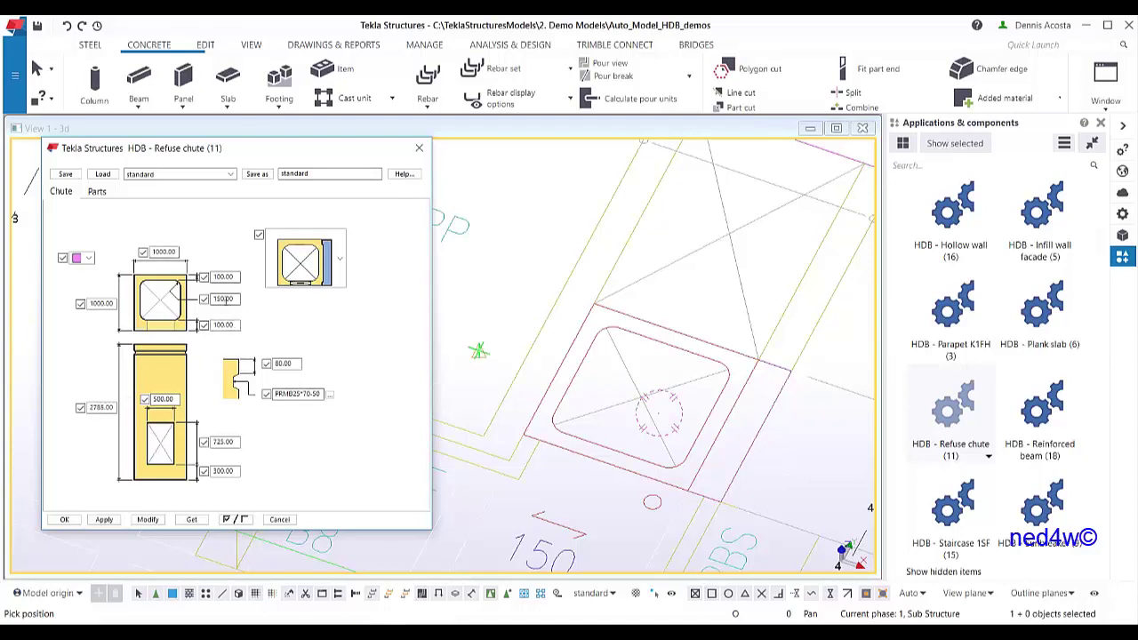
{"action": "scroll", "coordinate": [640, 397], "scroll_direction": "down", "scroll_amount": 2}
{"action": "left_click", "coordinate": [636, 398]}
{"action": "scroll", "coordinate": [585, 289], "scroll_direction": "down", "scroll_amount": 5}
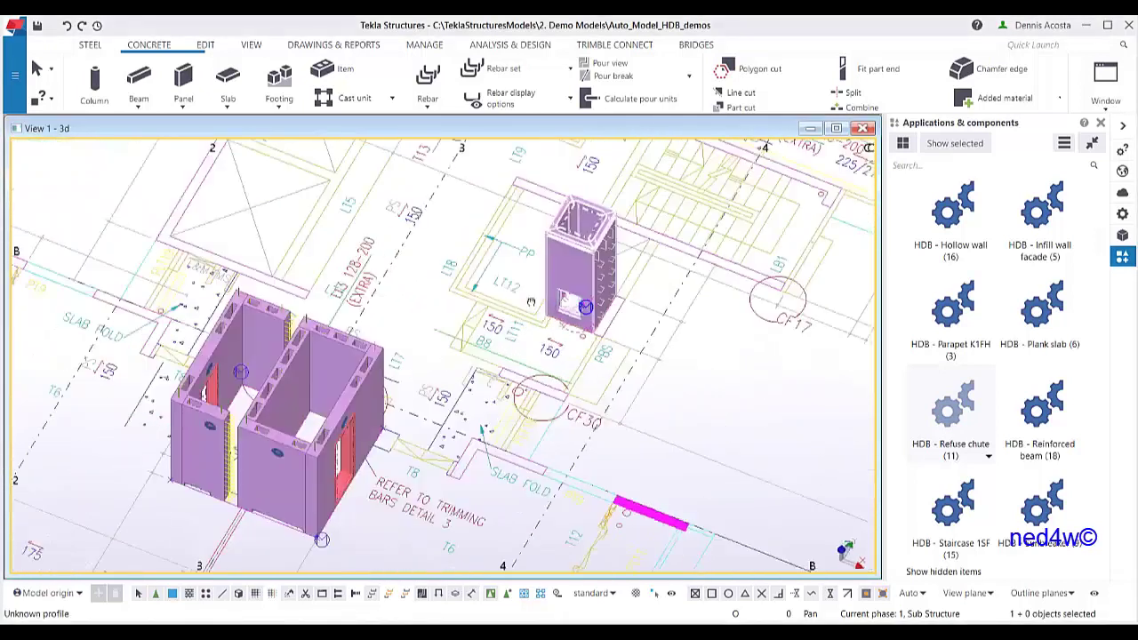
Look through the available HDB components and view the modelled facades, shelters and chute over the whole floor plan
{"action": "scroll", "coordinate": [531, 303], "scroll_direction": "down", "scroll_amount": 3}
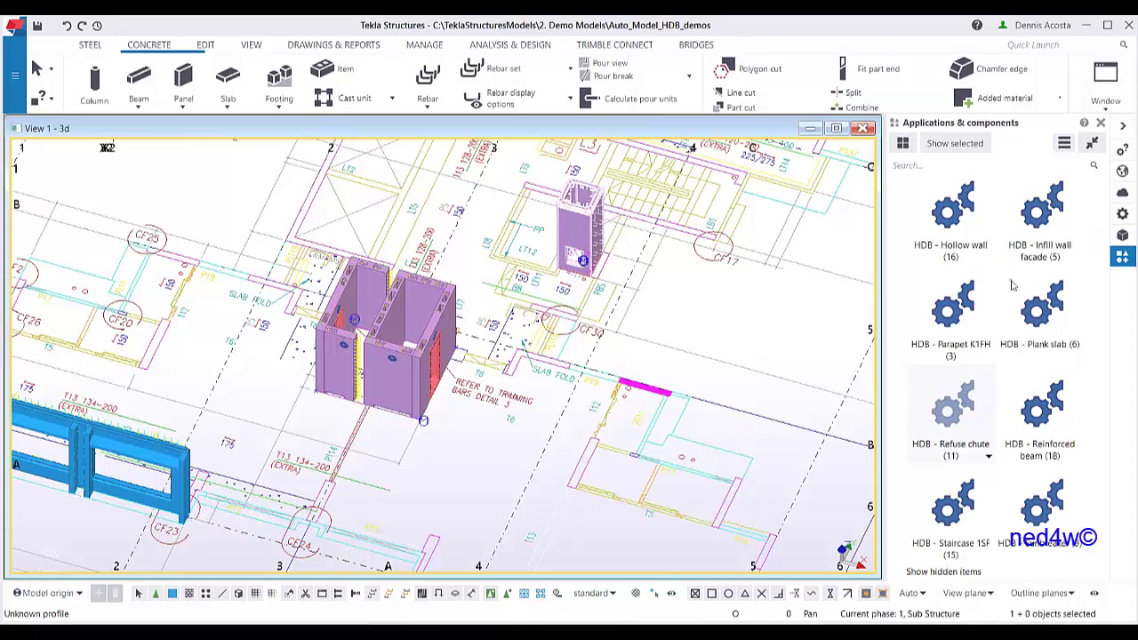
{"action": "scroll", "coordinate": [1003, 322], "scroll_direction": "up", "scroll_amount": 10}
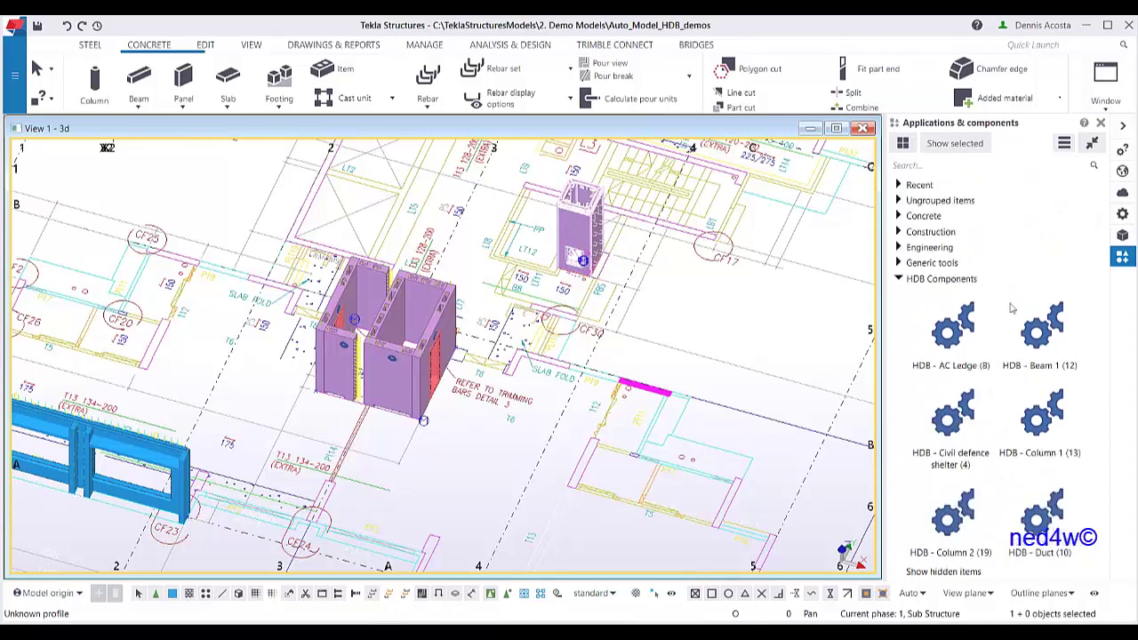
{"action": "scroll", "coordinate": [1012, 312], "scroll_direction": "down", "scroll_amount": 5}
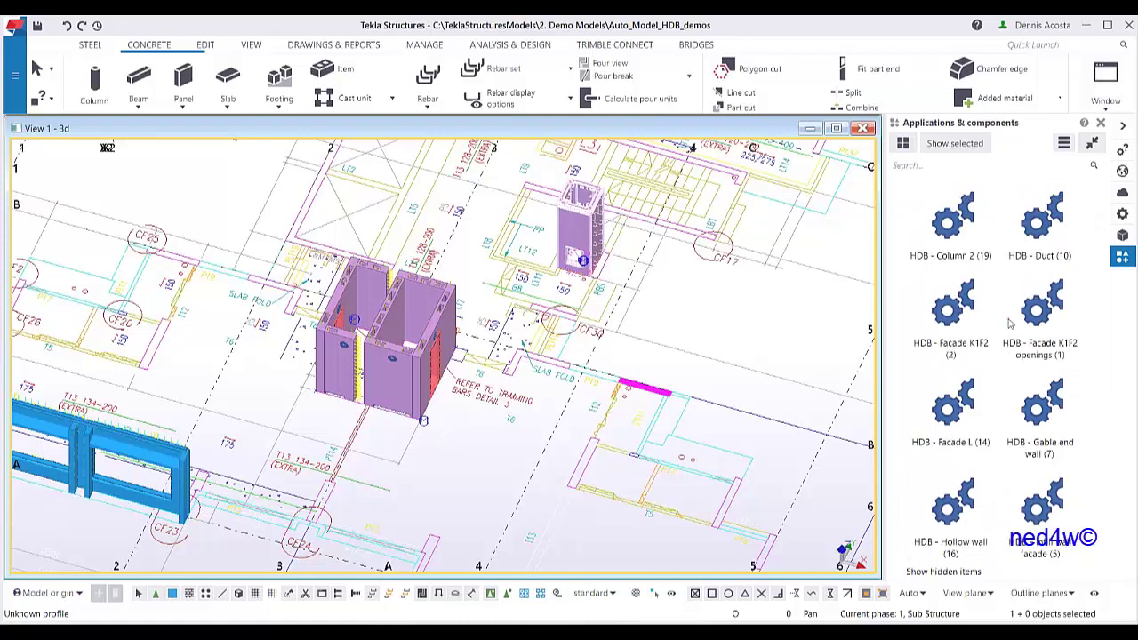
{"action": "scroll", "coordinate": [1009, 325], "scroll_direction": "down", "scroll_amount": 3}
{"action": "middle_click_drag", "start_coordinate": [560, 389], "coordinate": [669, 336], "text": "ctrl"}
{"action": "middle_click_drag", "start_coordinate": [648, 289], "coordinate": [575, 386], "text": "ctrl"}
End the refuse chute placement and remove the shelters and the chute from the model, keeping the facades
{"action": "right_click", "coordinate": [510, 219]}
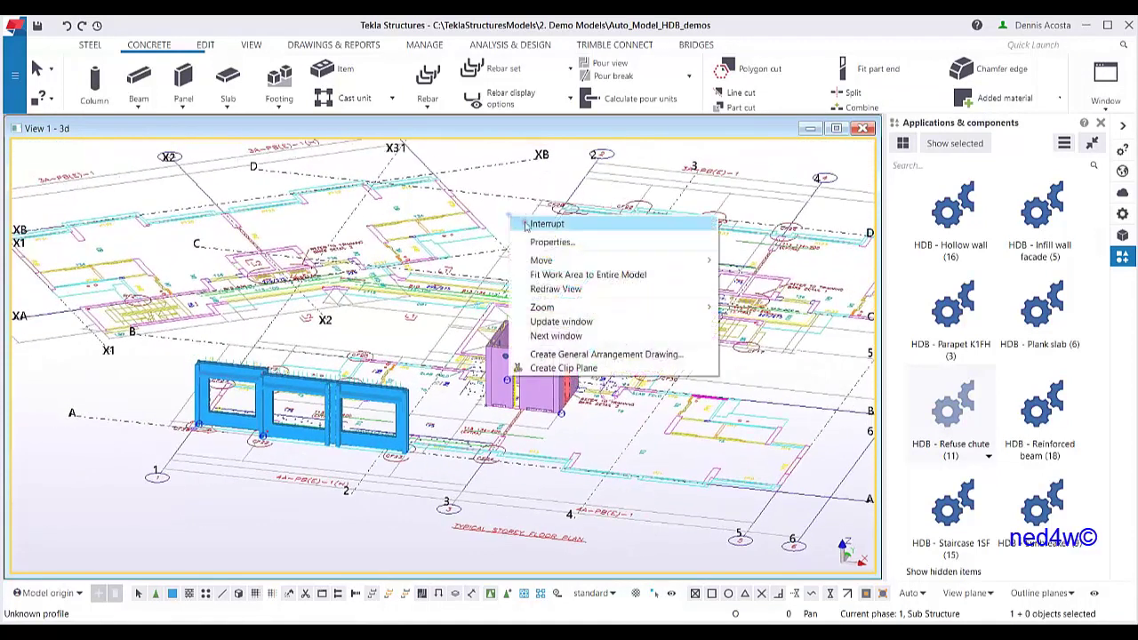
{"action": "left_click", "coordinate": [518, 224]}
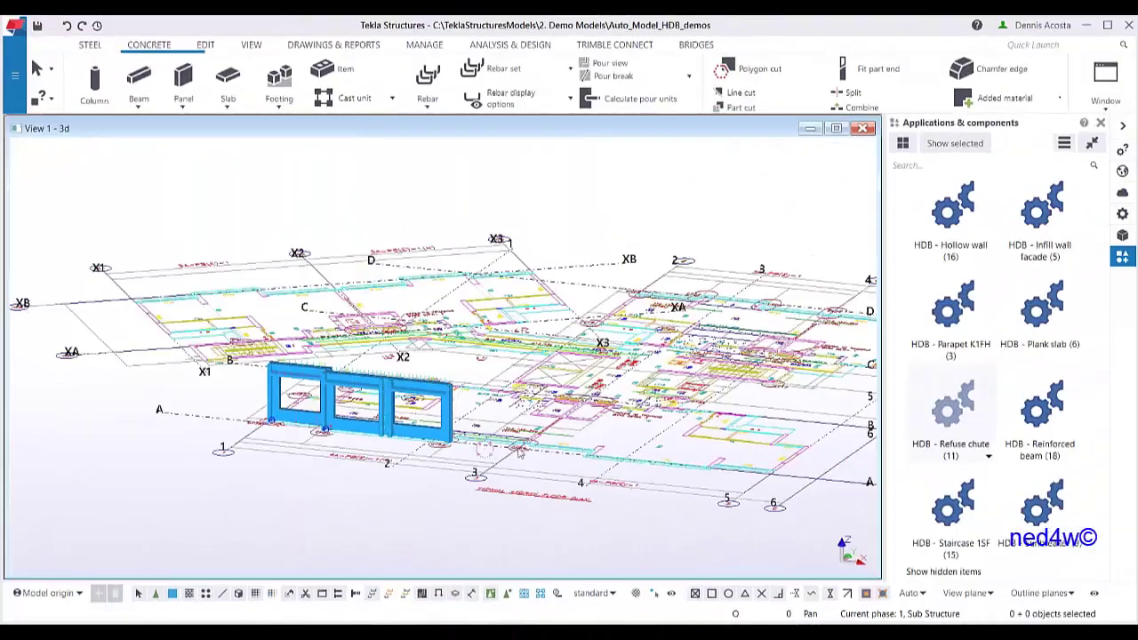
{"action": "middle_click_drag", "start_coordinate": [623, 418], "coordinate": [596, 413], "text": "ctrl"}
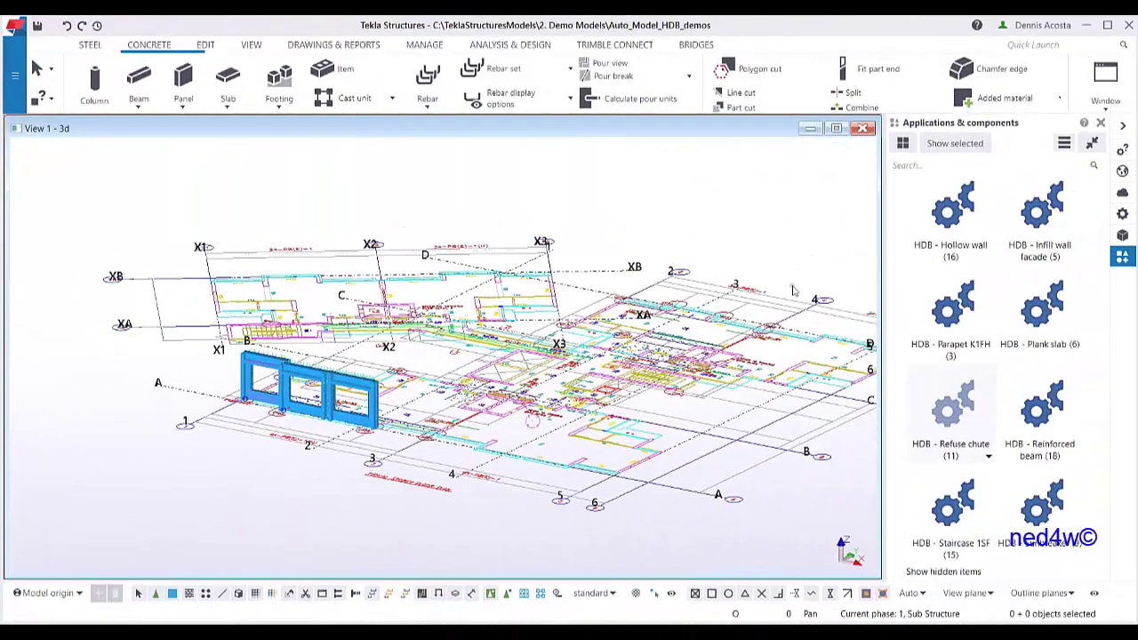
Hide the component catalogue and examine the facades and the entire typical storey floor plan from different angles
{"action": "left_click", "coordinate": [1101, 123]}
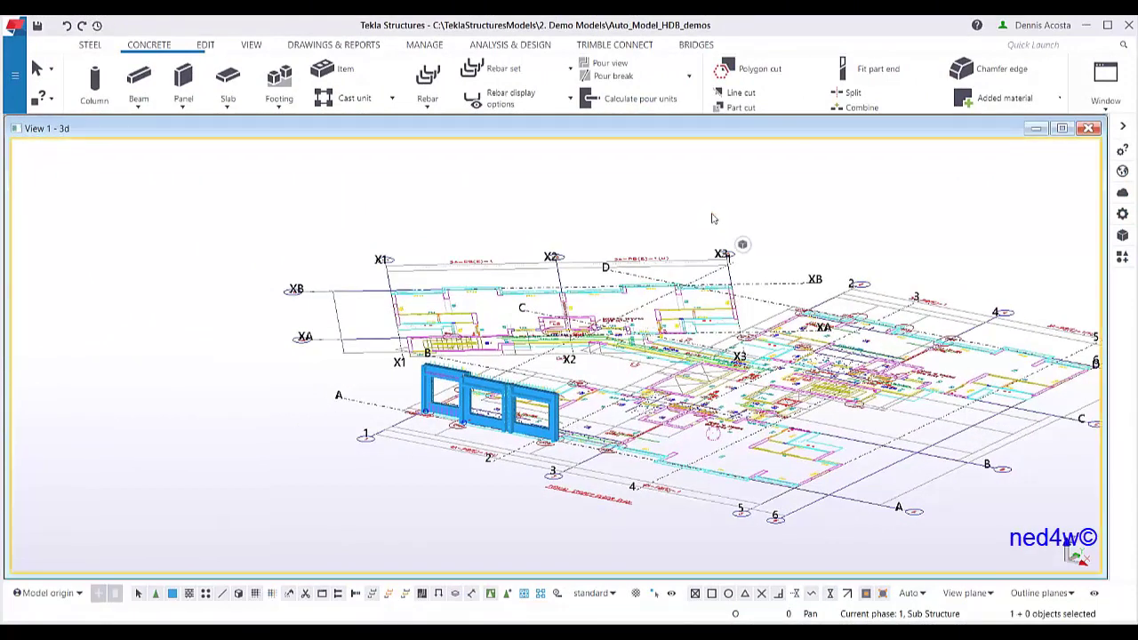
{"action": "scroll", "coordinate": [743, 243], "scroll_direction": "up", "scroll_amount": 5}
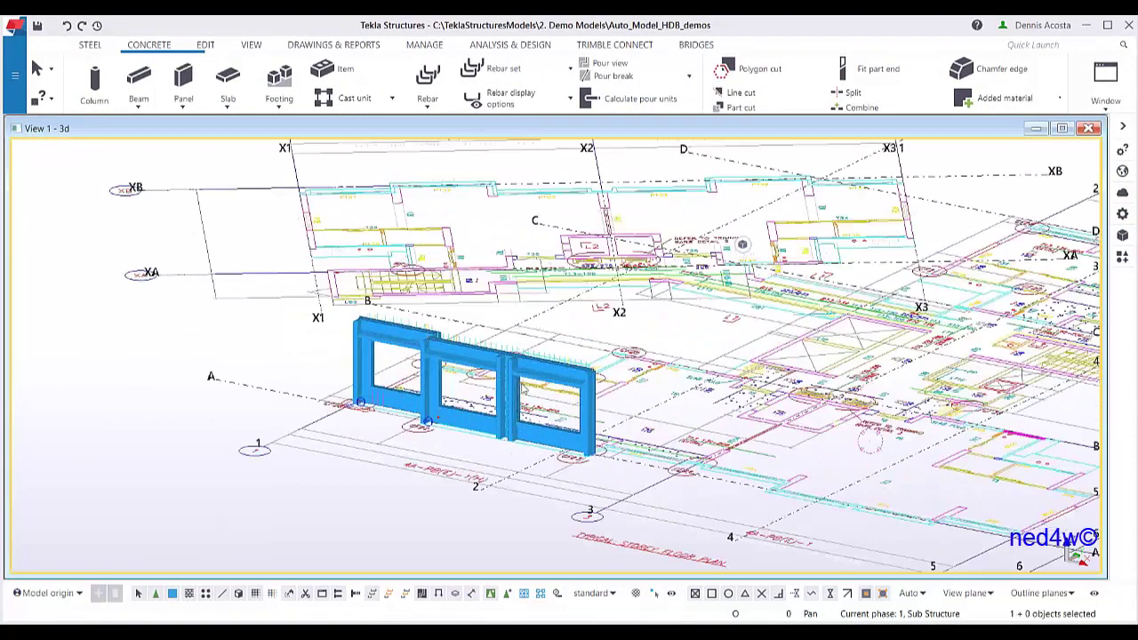
{"action": "left_click", "coordinate": [1123, 256]}
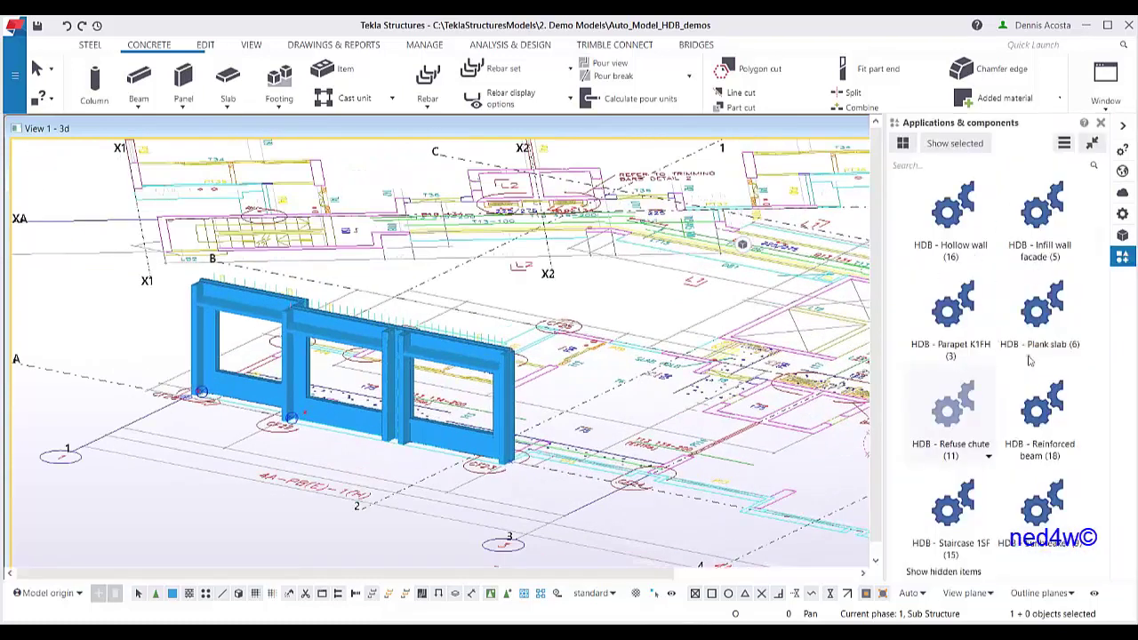
{"action": "left_click", "coordinate": [1101, 123]}
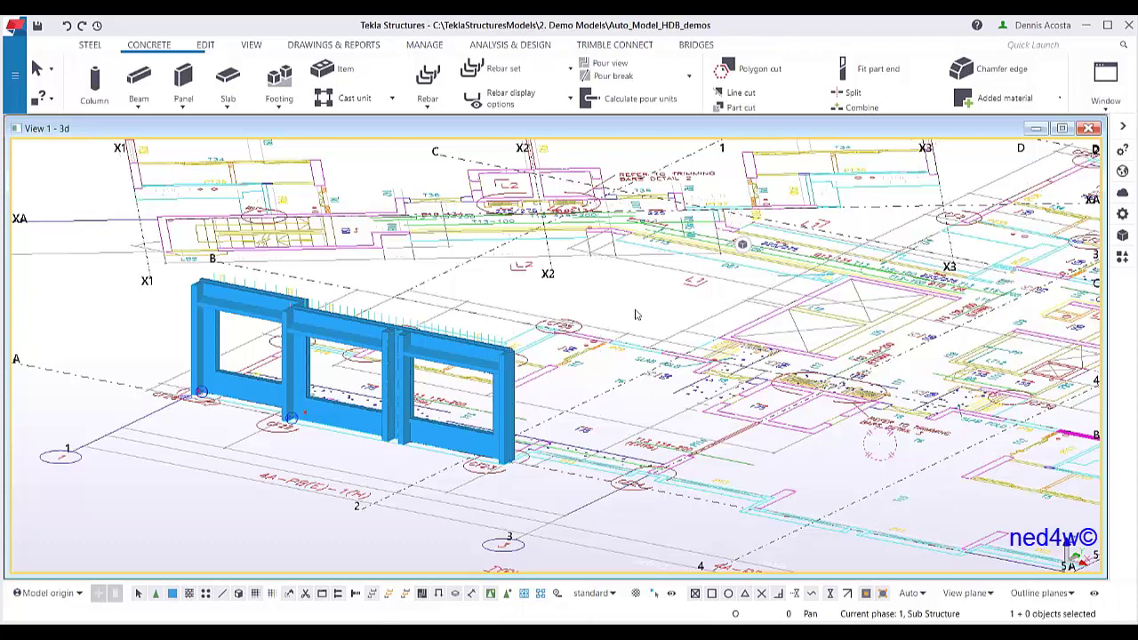
{"action": "scroll", "coordinate": [512, 400], "scroll_direction": "down", "scroll_amount": 3}
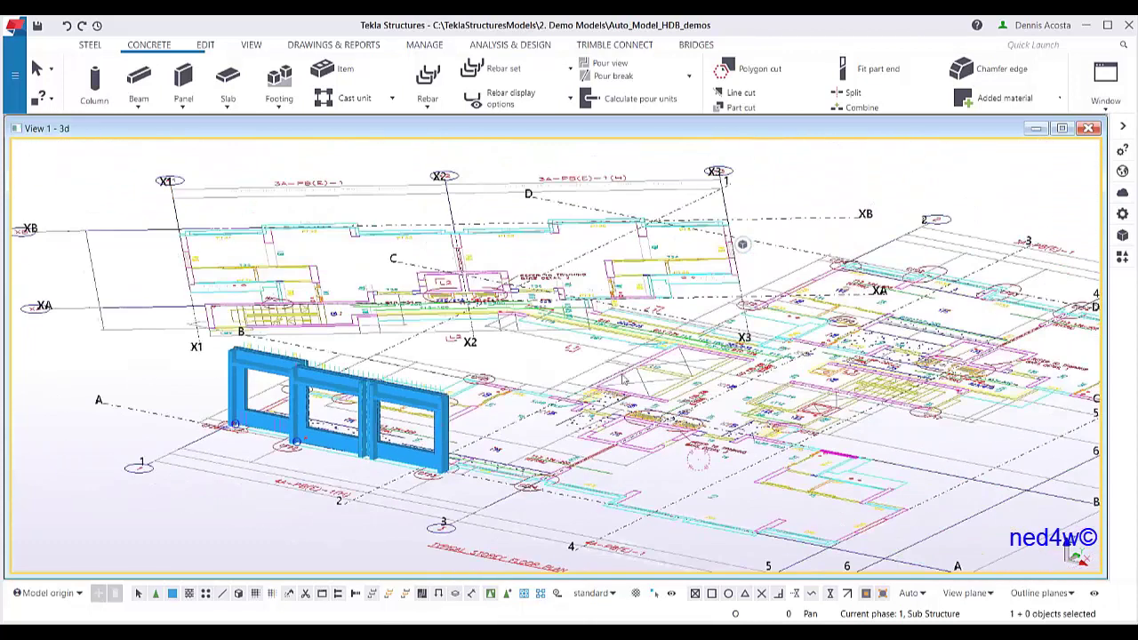
{"action": "scroll", "coordinate": [660, 390], "scroll_direction": "up", "scroll_amount": 6}
{"action": "scroll", "coordinate": [660, 390], "scroll_direction": "down", "scroll_amount": 4}
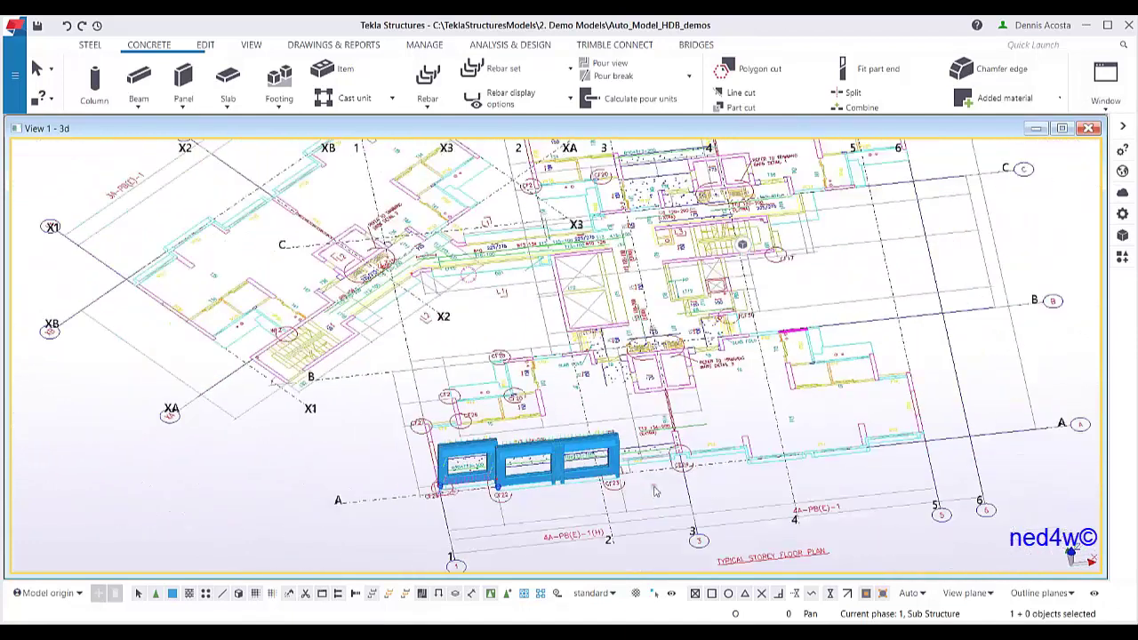
{"action": "scroll", "coordinate": [718, 469], "scroll_direction": "up", "scroll_amount": 2}
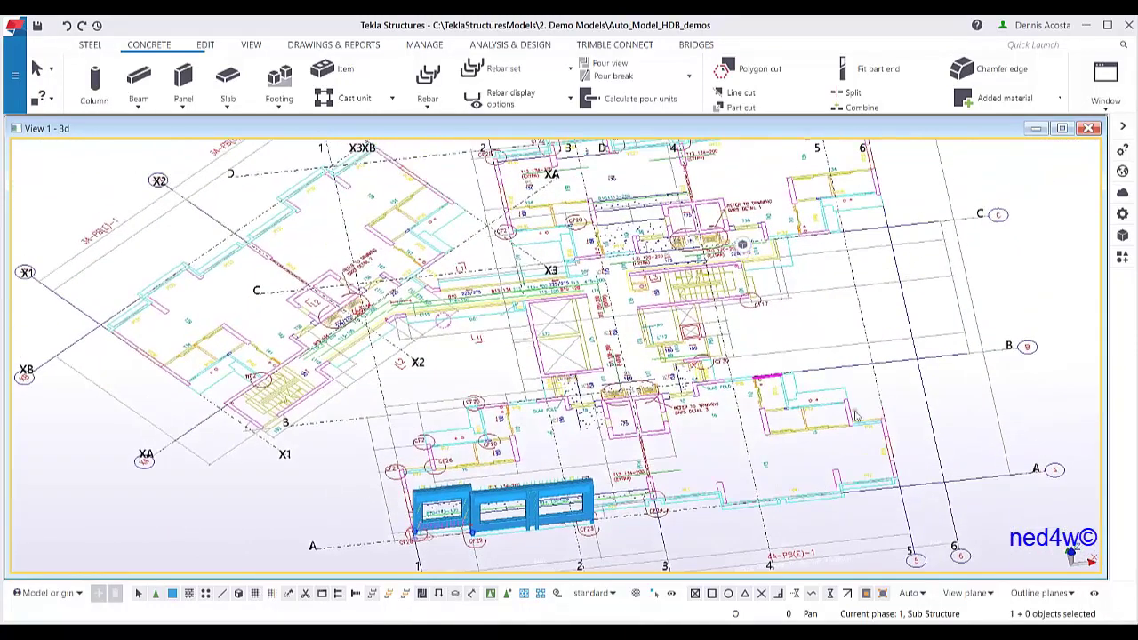
{"action": "scroll", "coordinate": [747, 293], "scroll_direction": "up", "scroll_amount": 2}
{"action": "scroll", "coordinate": [747, 395], "scroll_direction": "down", "scroll_amount": 4}
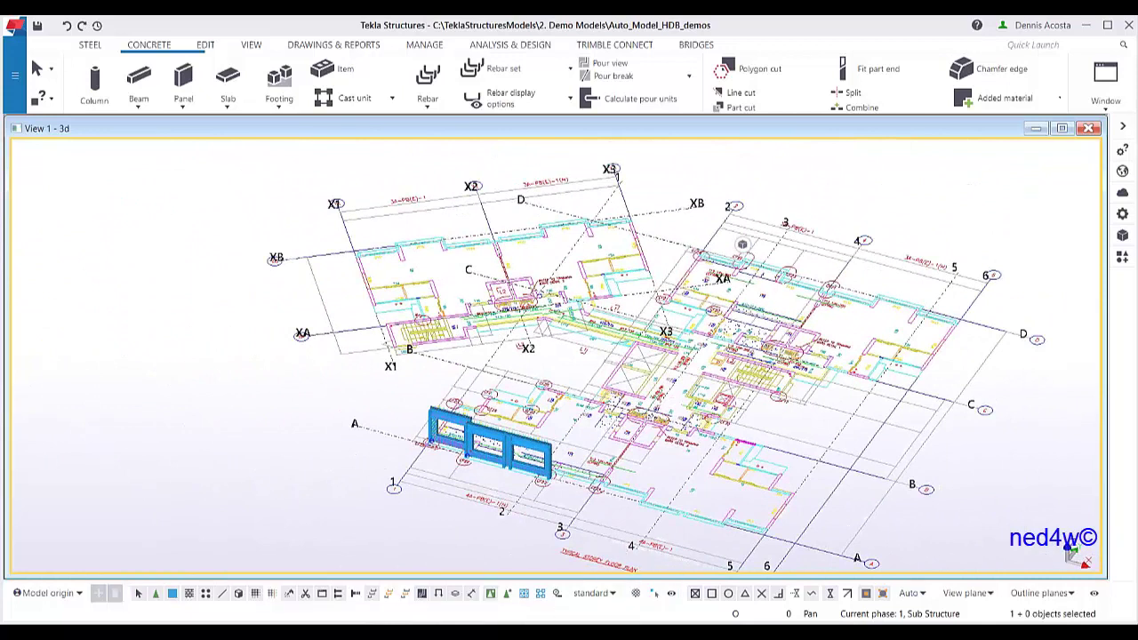
Switch to HDB.csv in Excel, fit the Component Name column to its contents and review the listed component names
{"action": "left_click", "coordinate": [540, 570]}
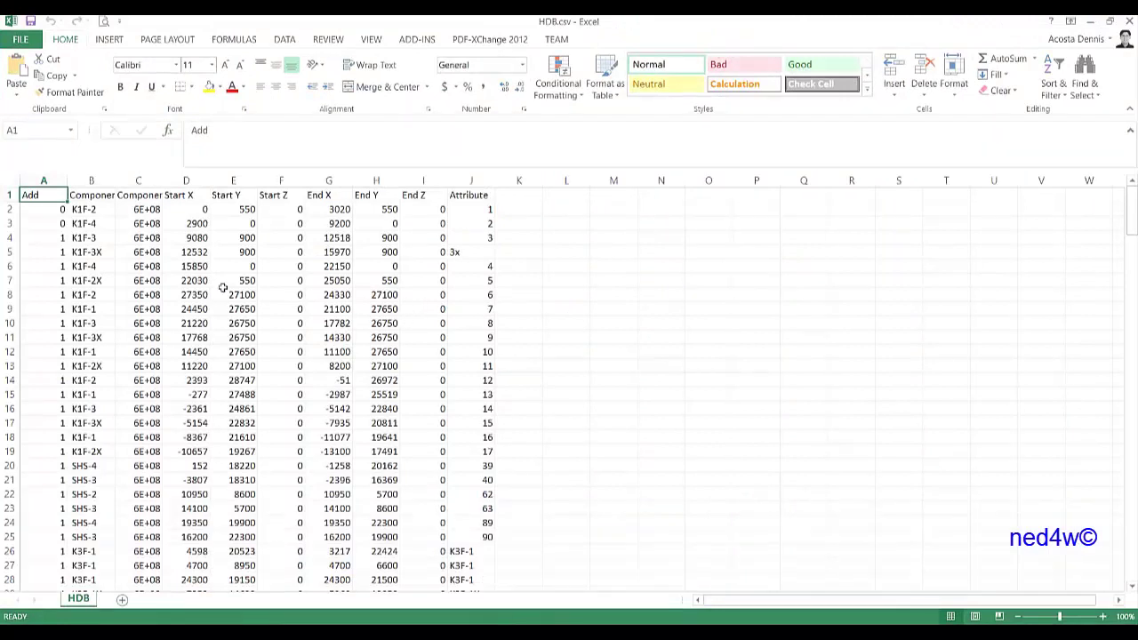
{"action": "double_click", "coordinate": [114, 180]}
{"action": "left_click", "coordinate": [94, 213]}
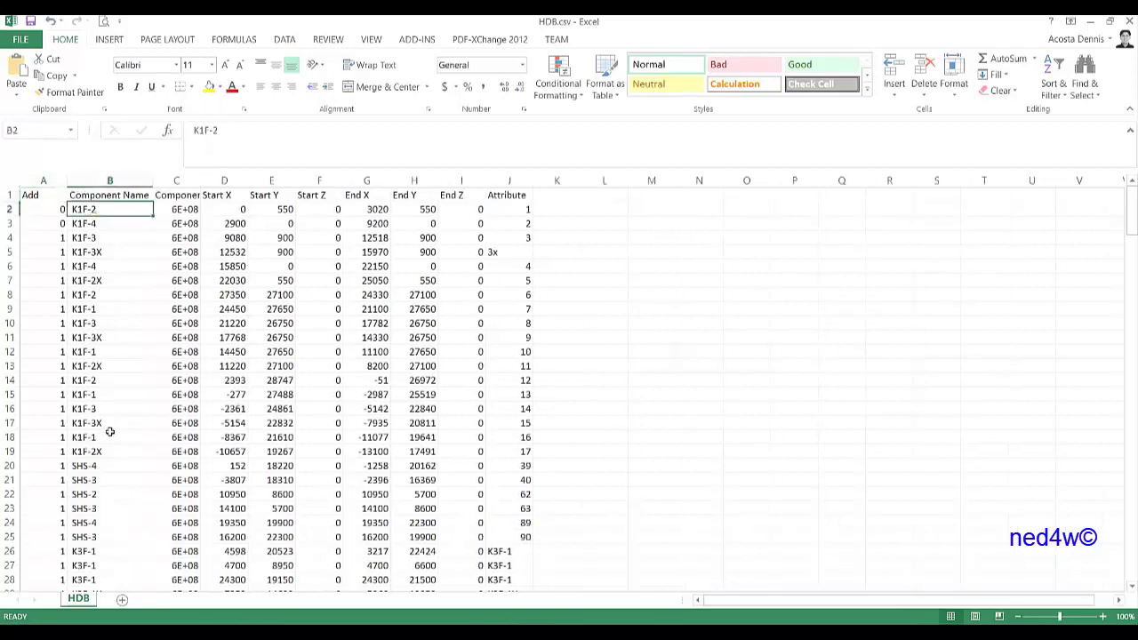
{"action": "scroll", "coordinate": [110, 429], "scroll_direction": "down", "scroll_amount": 10}
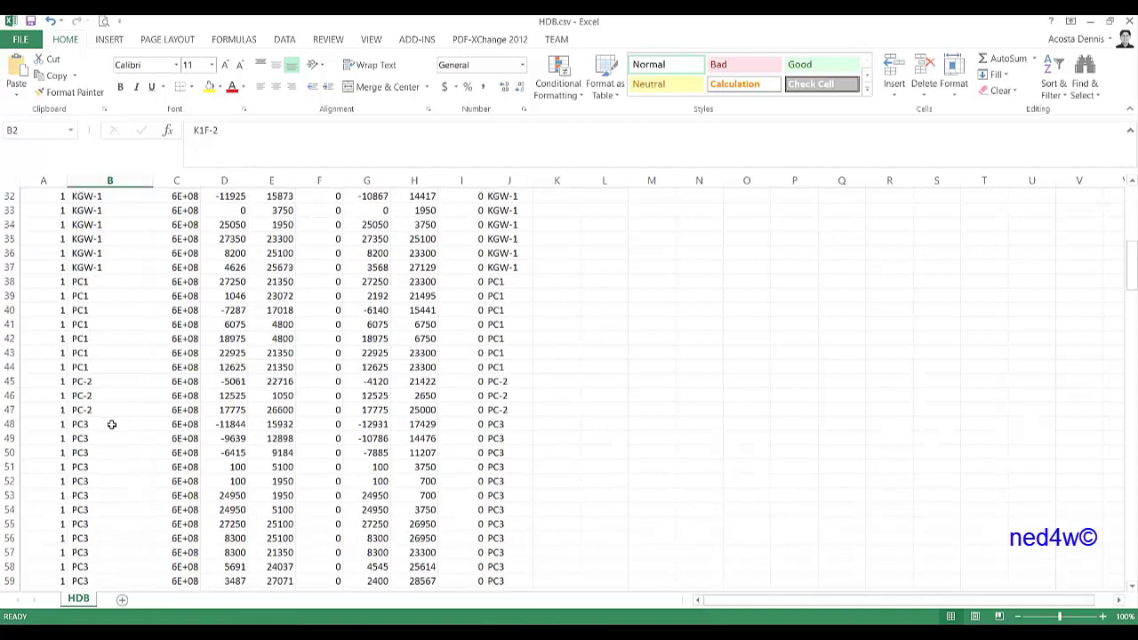
{"action": "scroll", "coordinate": [112, 424], "scroll_direction": "down", "scroll_amount": 3}
{"action": "scroll", "coordinate": [131, 291], "scroll_direction": "up", "scroll_amount": 13}
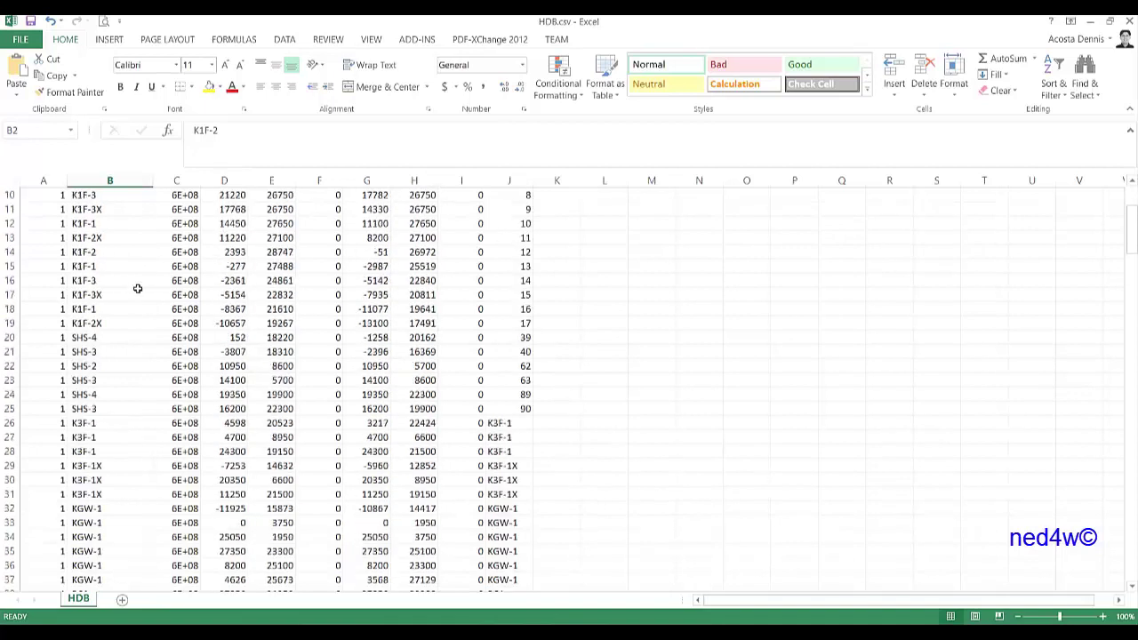
Widen the Component ID column to show the full IDs and review the coordinates and attributes down the list
{"action": "left_click_drag", "start_coordinate": [202, 179], "coordinate": [256, 178]}
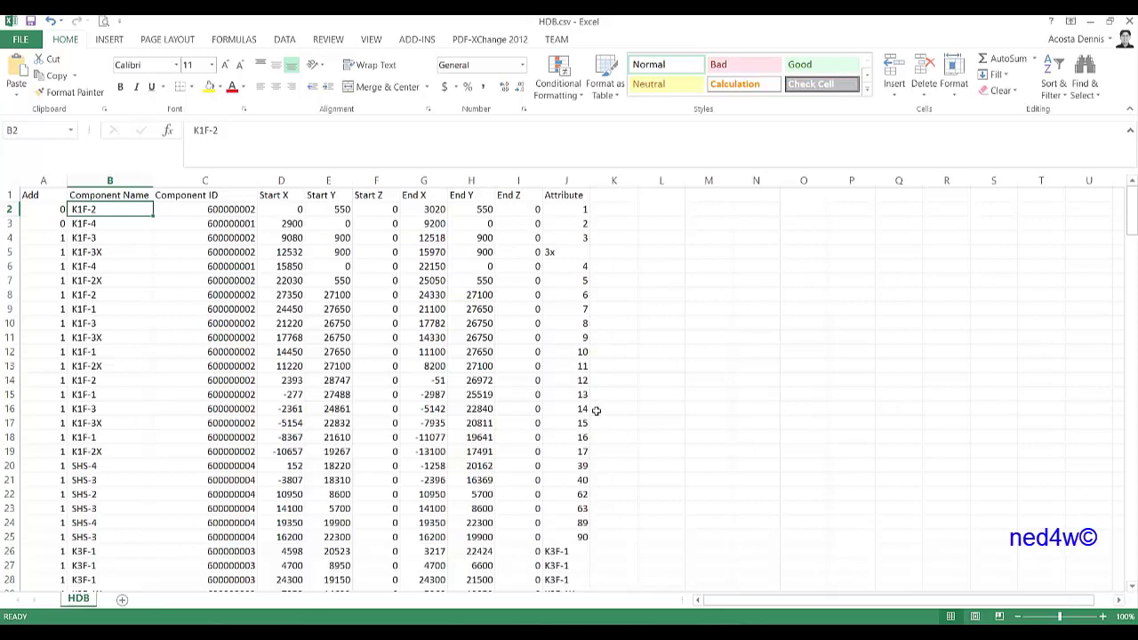
{"action": "scroll", "coordinate": [595, 401], "scroll_direction": "down", "scroll_amount": 19}
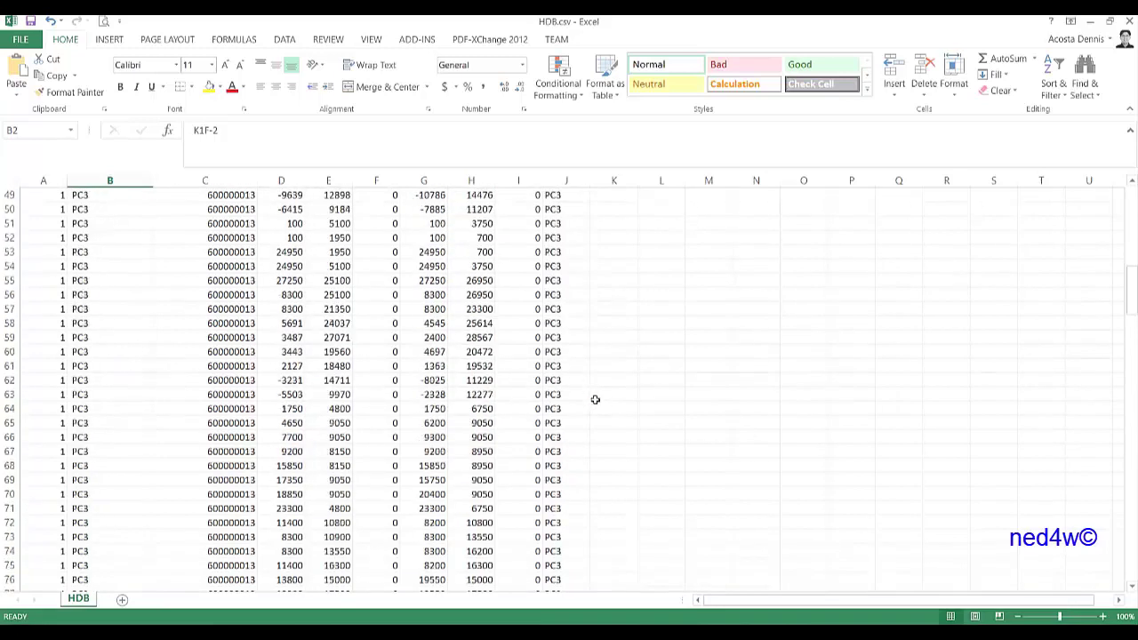
{"action": "scroll", "coordinate": [596, 400], "scroll_direction": "up", "scroll_amount": 19}
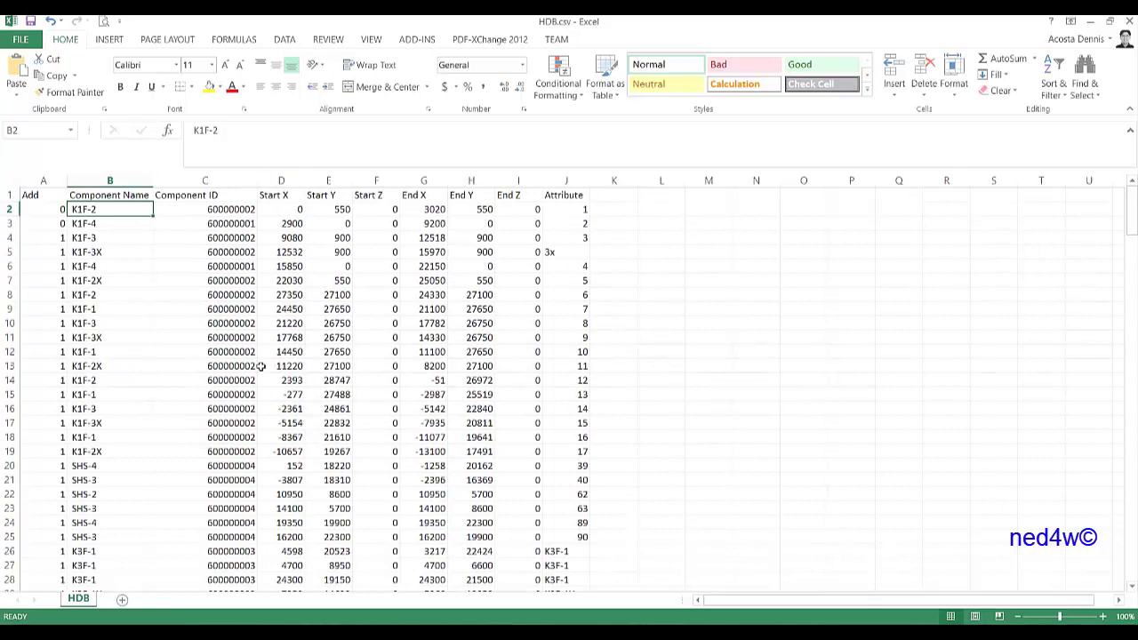
Return to Tekla Structures, move the TS Auto Model window clear of the floor plan and enable only Precast Components
{"action": "left_click", "coordinate": [1091, 22]}
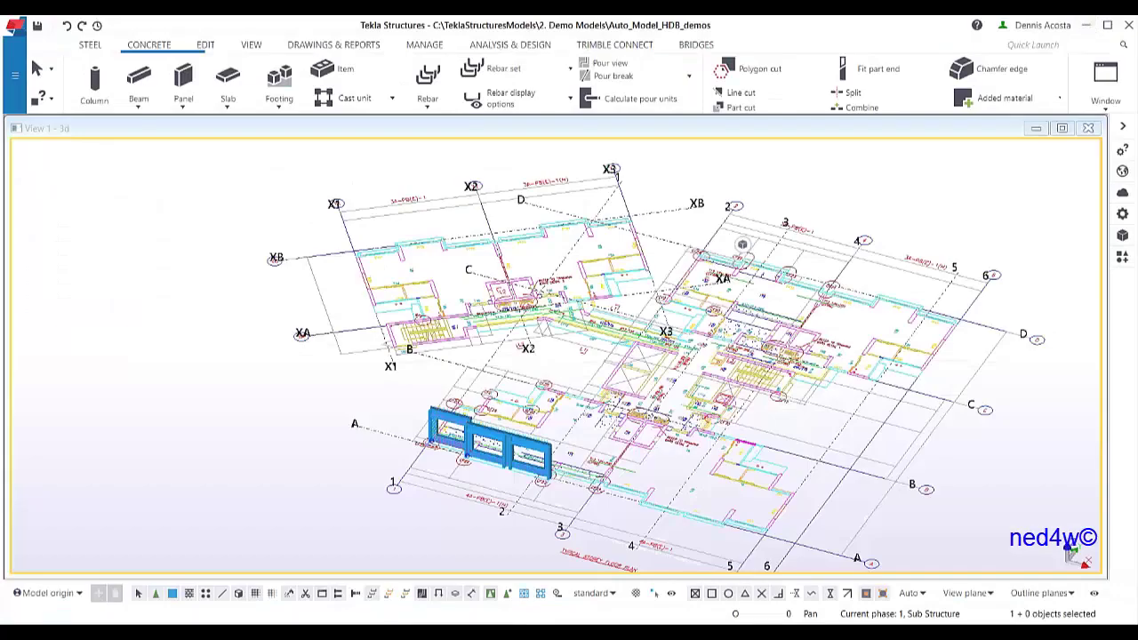
{"action": "left_click_drag", "start_coordinate": [274, 232], "coordinate": [140, 163]}
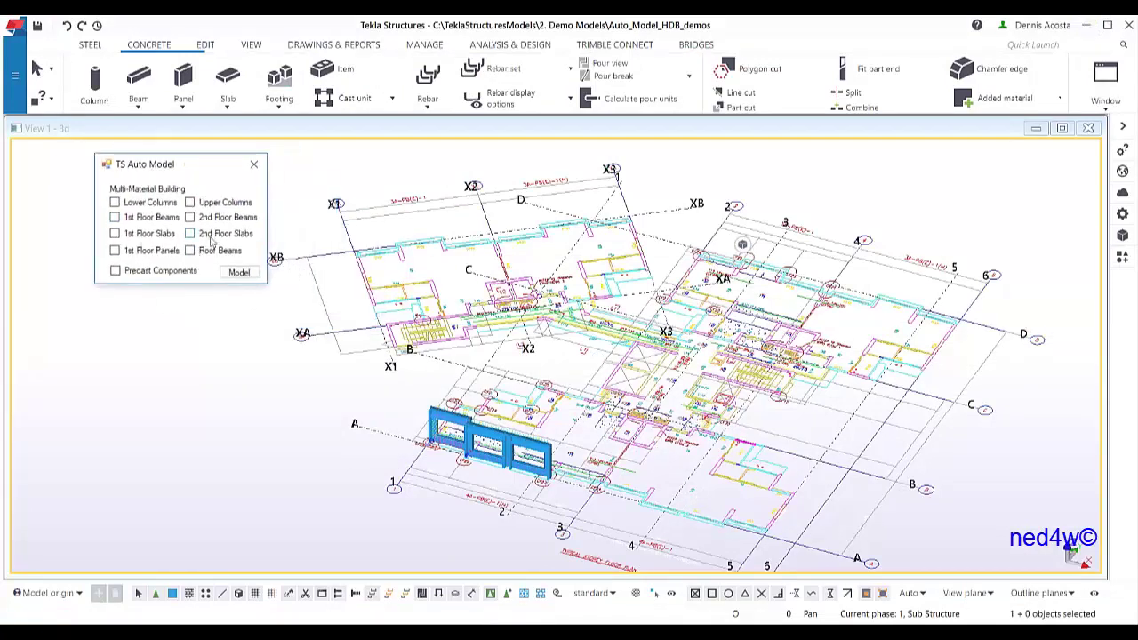
{"action": "left_click_drag", "start_coordinate": [197, 170], "coordinate": [199, 176]}
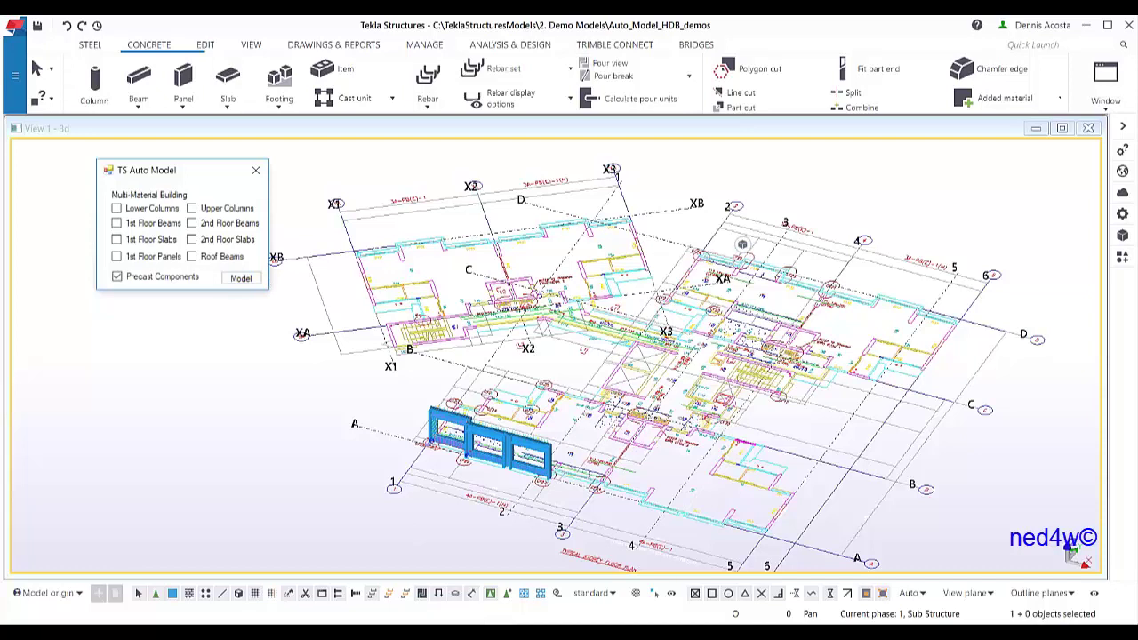
Switch to HDB.csv in Excel, move the TS Auto Model window clear of the list, and return to Tekla Structures
{"action": "key", "text": "alt+Tab"}
{"action": "left_click_drag", "start_coordinate": [206, 172], "coordinate": [778, 203]}
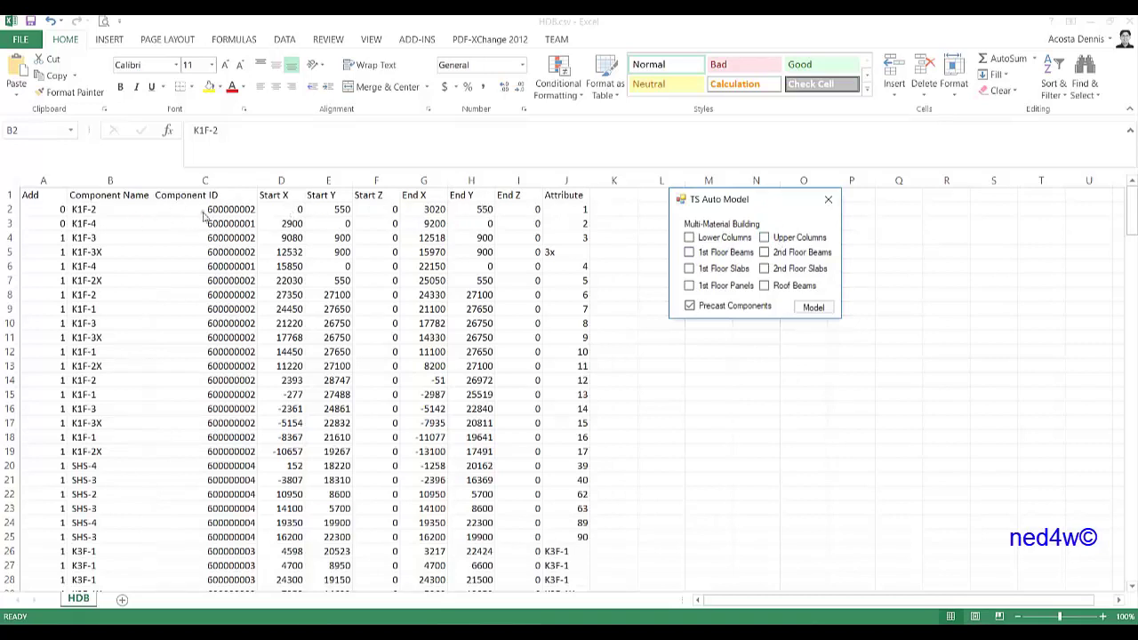
{"action": "left_click", "coordinate": [1089, 25]}
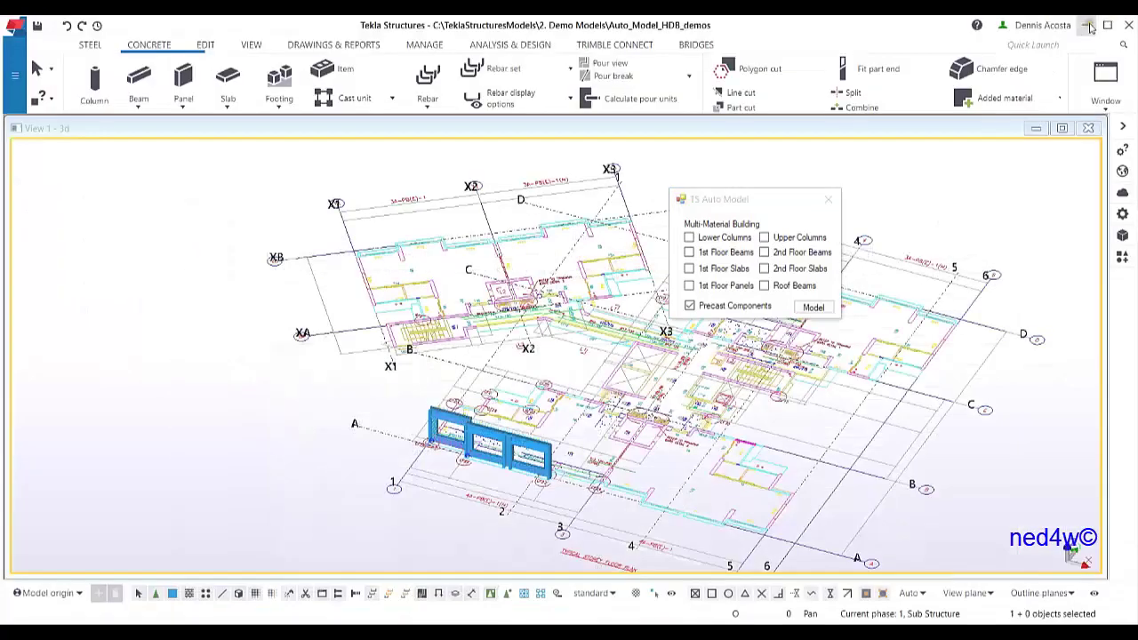
Move the TS Auto Model window clear of the floor plan and run the automatic modelling of the precast components
{"action": "middle_click_drag", "start_coordinate": [530, 351], "coordinate": [407, 371]}
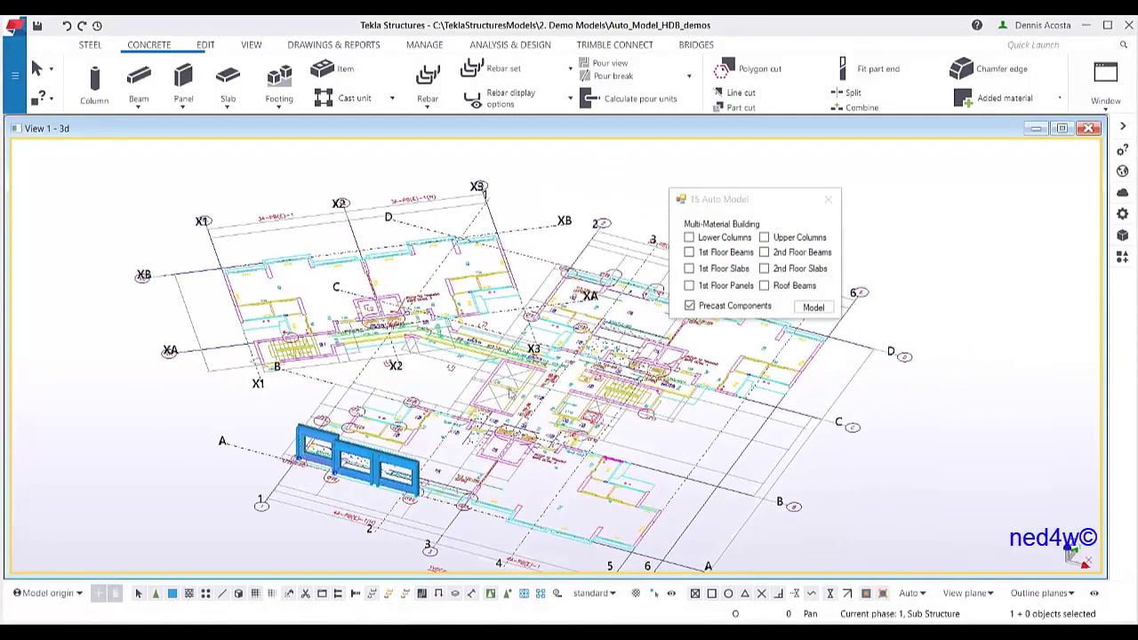
{"action": "middle_click_drag", "start_coordinate": [539, 412], "coordinate": [563, 388], "text": "ctrl"}
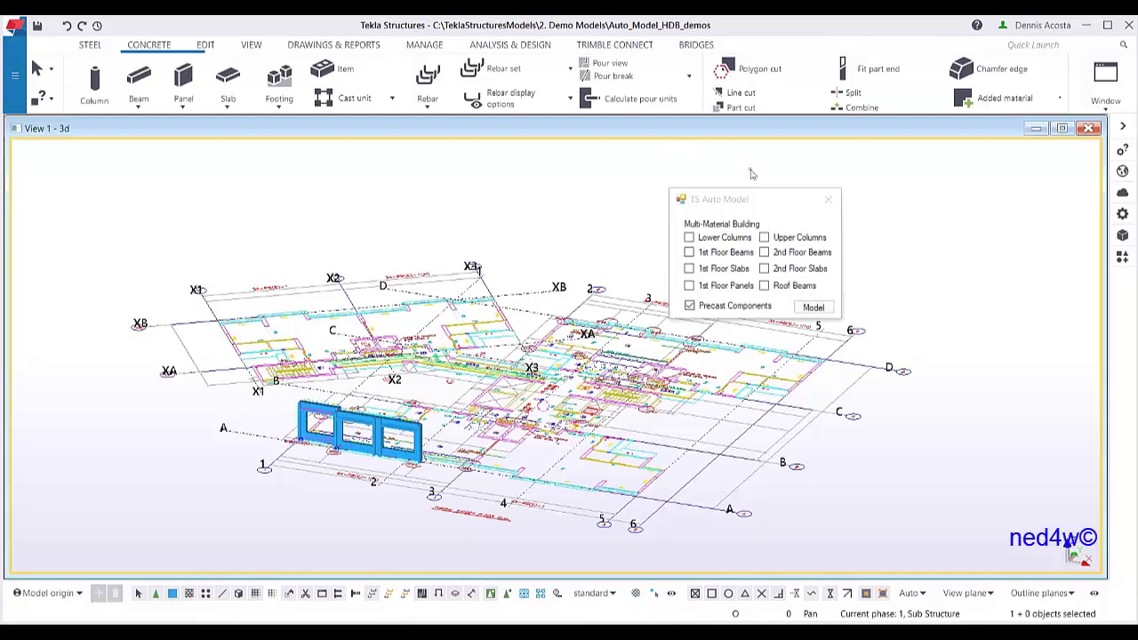
{"action": "left_click_drag", "start_coordinate": [765, 200], "coordinate": [790, 156]}
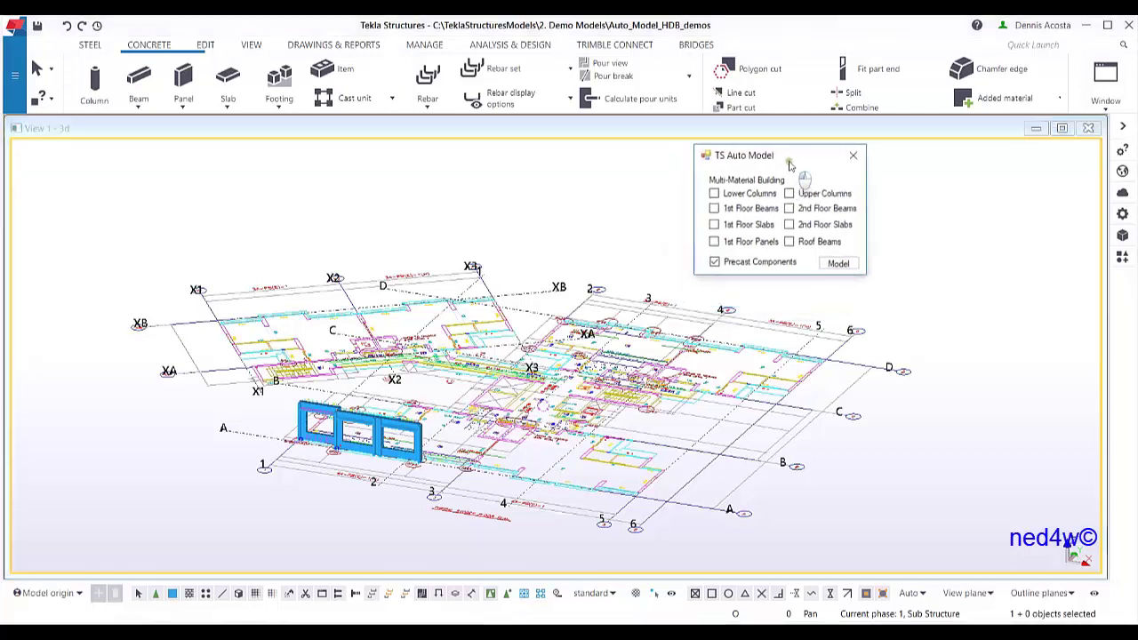
{"action": "left_click", "coordinate": [839, 264]}
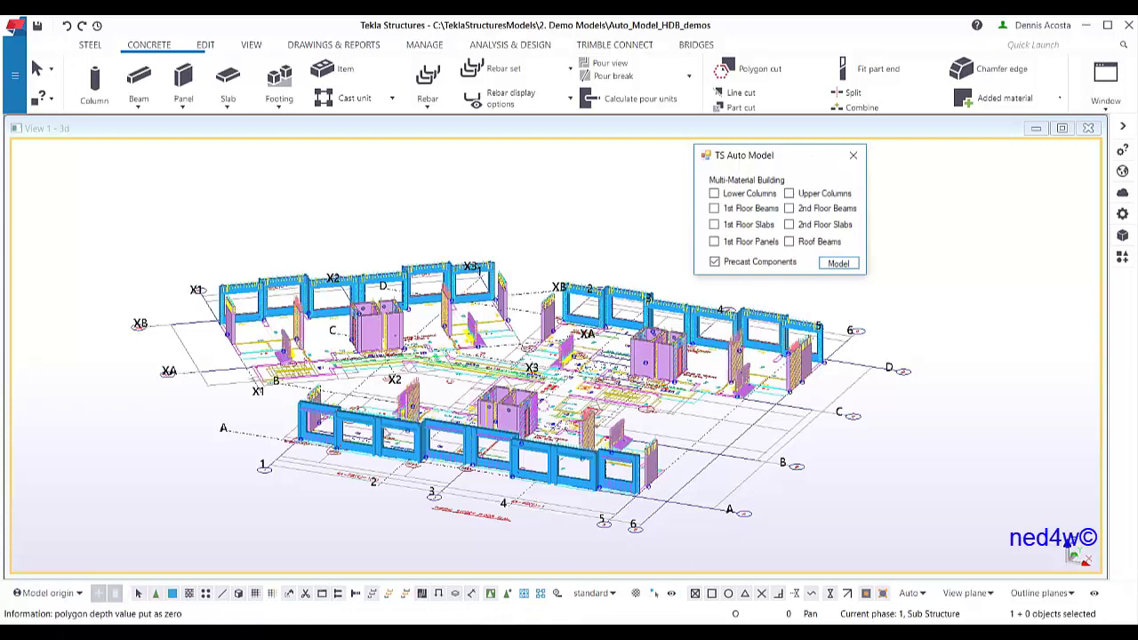
Examine the precast components being modelled over the floor plan from different angles, and close the TS Auto Model window
{"action": "middle_click_drag", "start_coordinate": [386, 433], "coordinate": [478, 404], "text": "ctrl"}
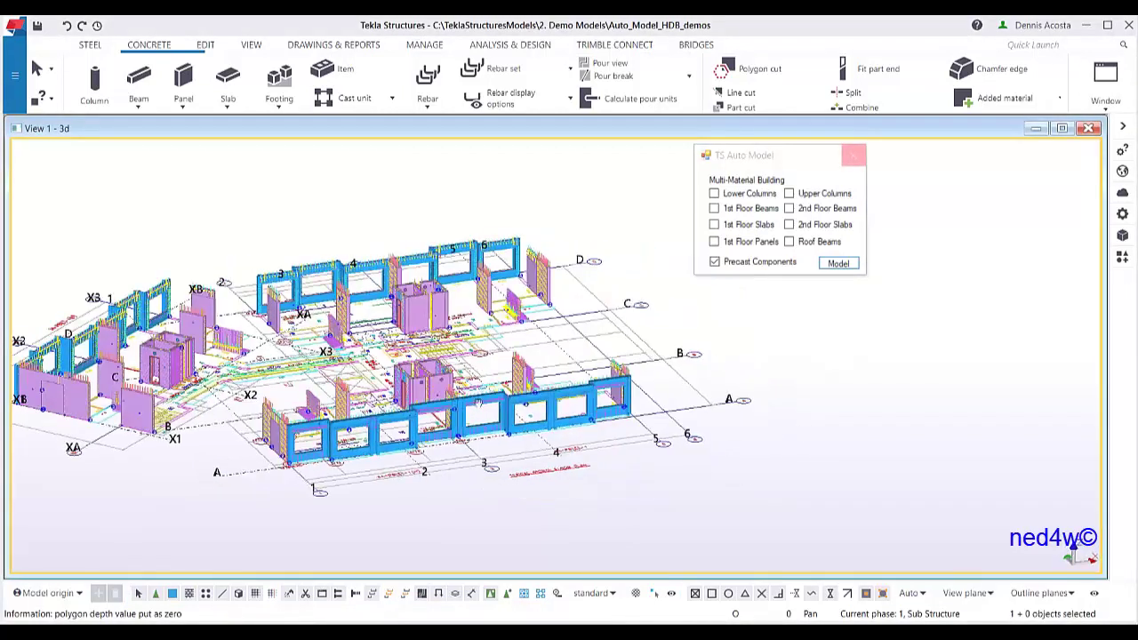
{"action": "scroll", "coordinate": [478, 404], "scroll_direction": "up", "scroll_amount": 4}
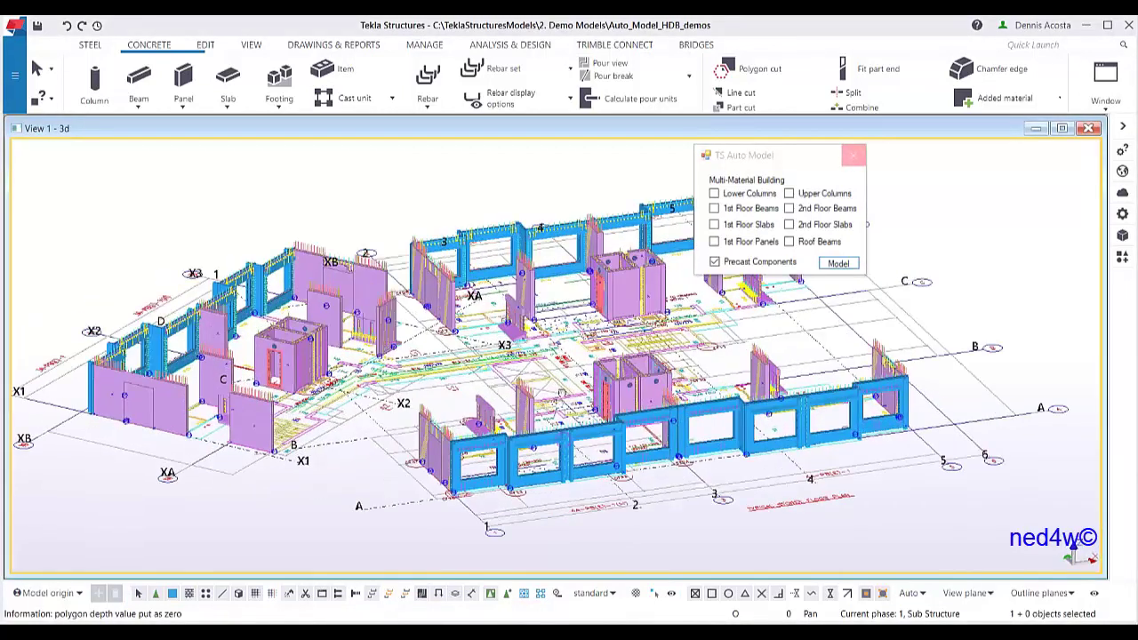
{"action": "mouse_move", "coordinate": [562, 391]}
{"action": "middle_mouse_down", "text": "ctrl"}
{"action": "mouse_move", "coordinate": [572, 371]}
{"action": "mouse_move", "coordinate": [578, 388]}
{"action": "middle_mouse_up", "text": "ctrl"}
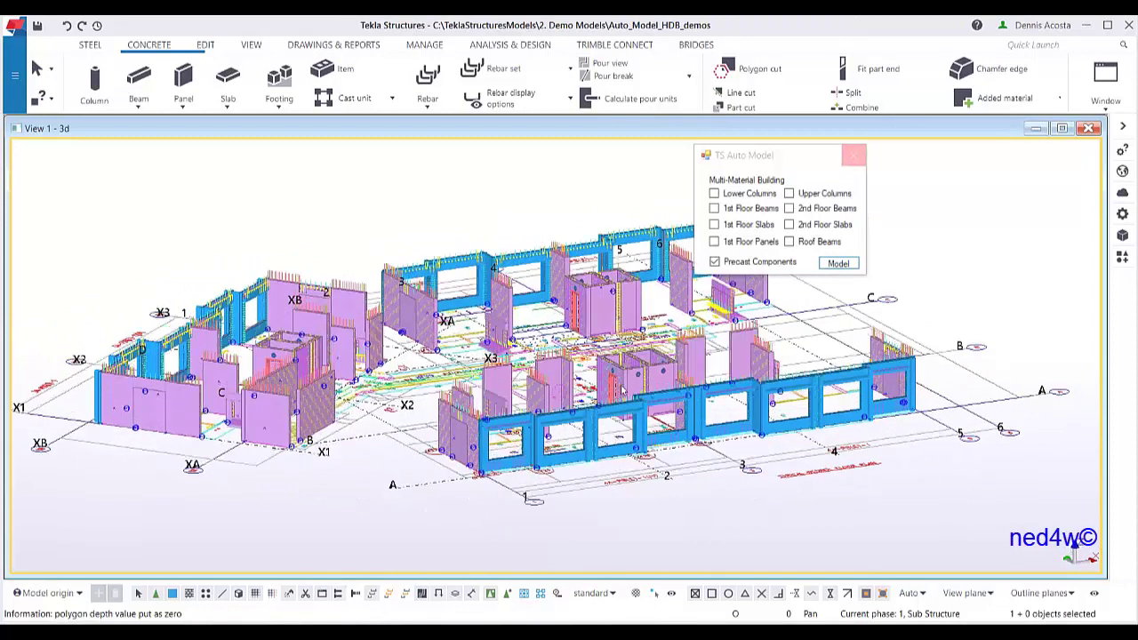
{"action": "middle_click_drag", "start_coordinate": [974, 332], "coordinate": [925, 354]}
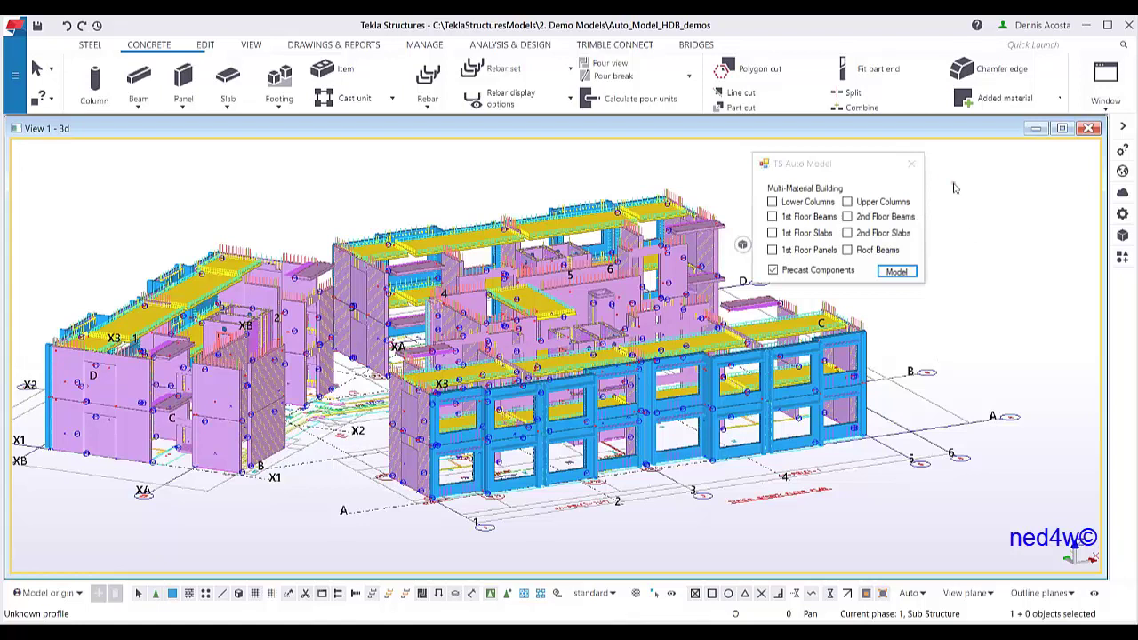
{"action": "left_click_drag", "start_coordinate": [862, 167], "coordinate": [938, 173]}
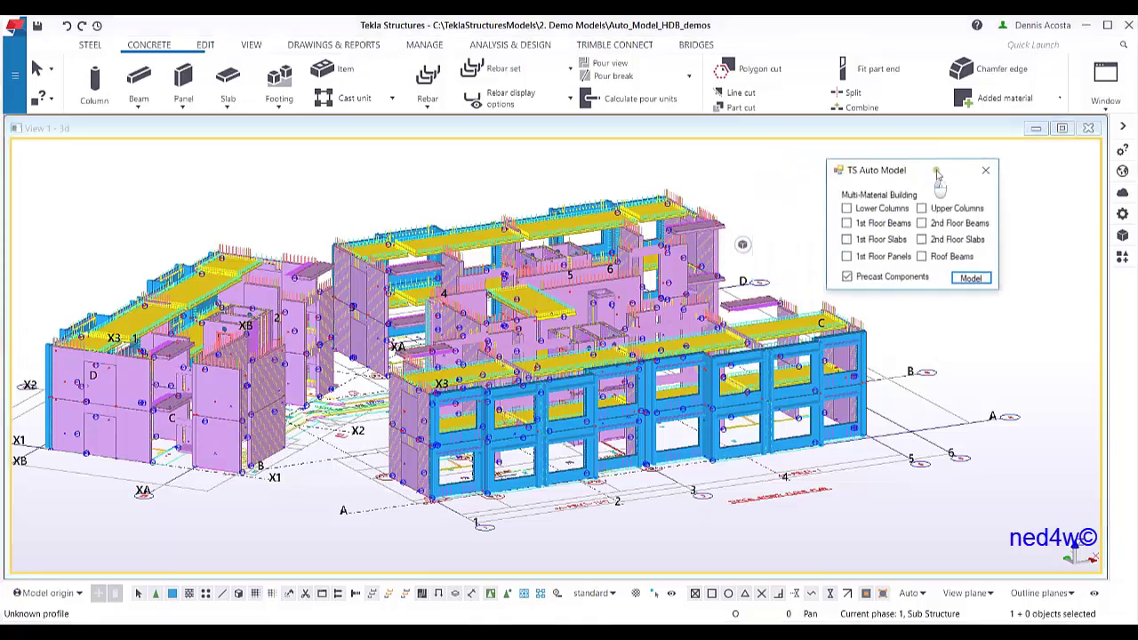
{"action": "left_click", "coordinate": [994, 172]}
Select all components of the upper storey in a level side view and start a linear copy of them
{"action": "middle_click_drag", "start_coordinate": [920, 224], "coordinate": [854, 252], "text": "ctrl"}
{"action": "scroll", "coordinate": [854, 252], "scroll_direction": "up", "scroll_amount": 3}
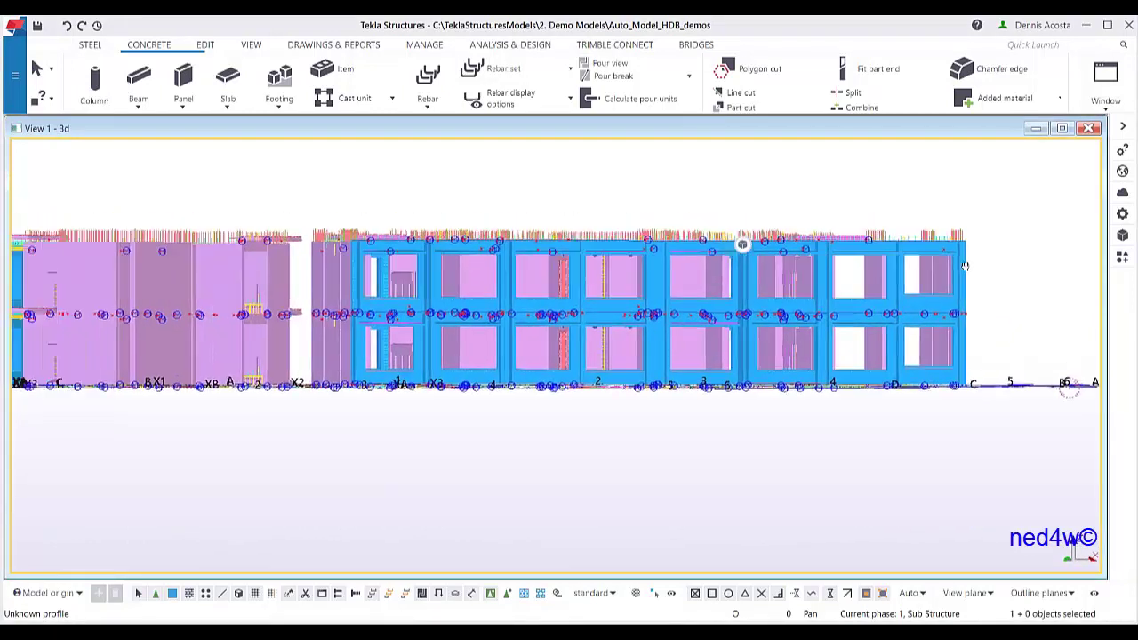
{"action": "left_click_drag", "start_coordinate": [1039, 198], "coordinate": [70, 294]}
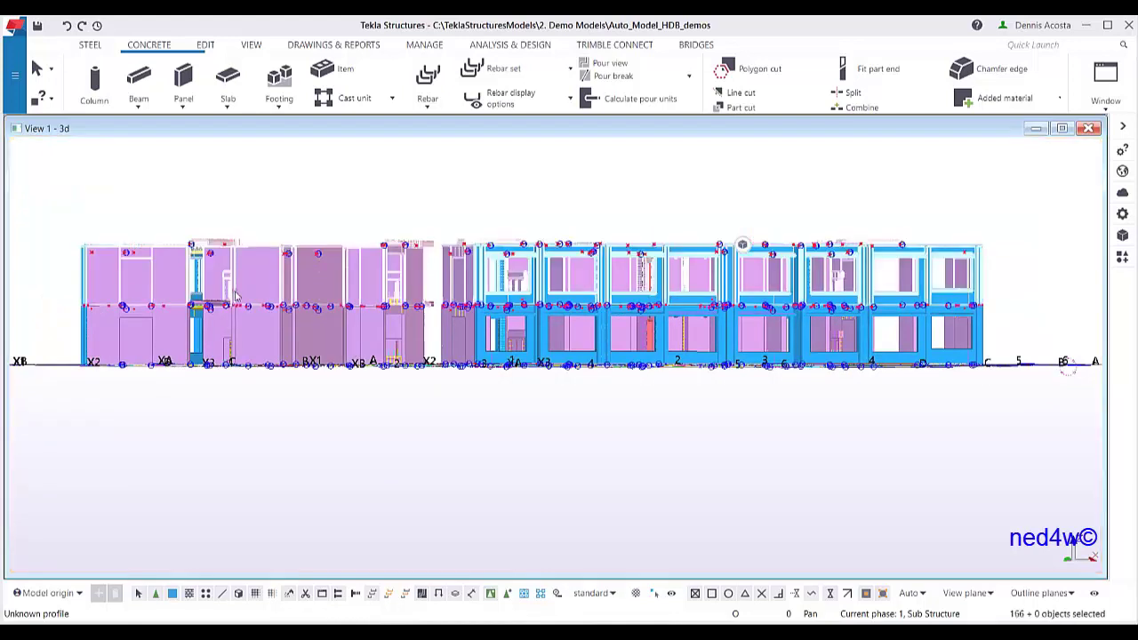
{"action": "right_click", "coordinate": [654, 256]}
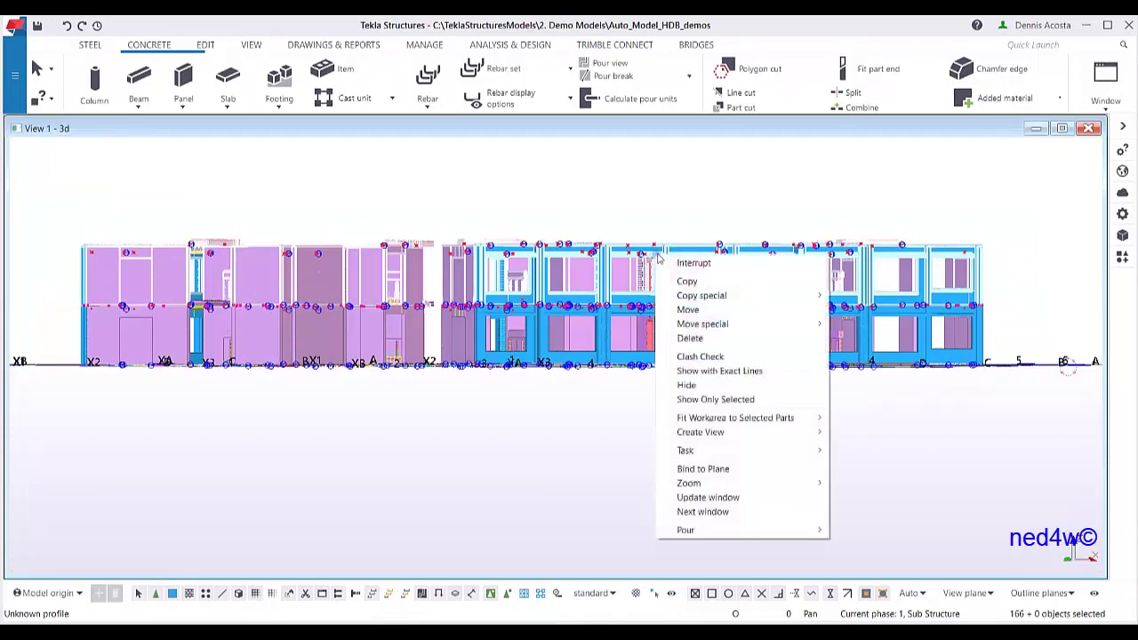
{"action": "mouse_move", "coordinate": [753, 295]}
{"action": "left_click", "coordinate": [842, 301]}
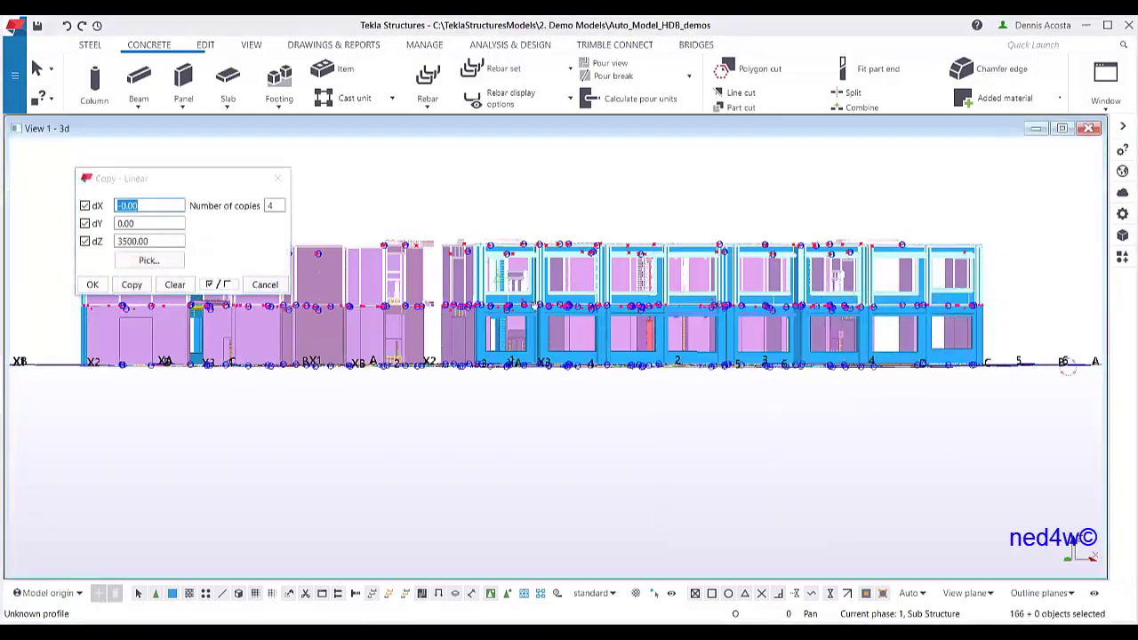
{"action": "key", "text": "ctrl+p"}
{"action": "scroll", "coordinate": [684, 379], "scroll_direction": "down", "scroll_amount": 2}
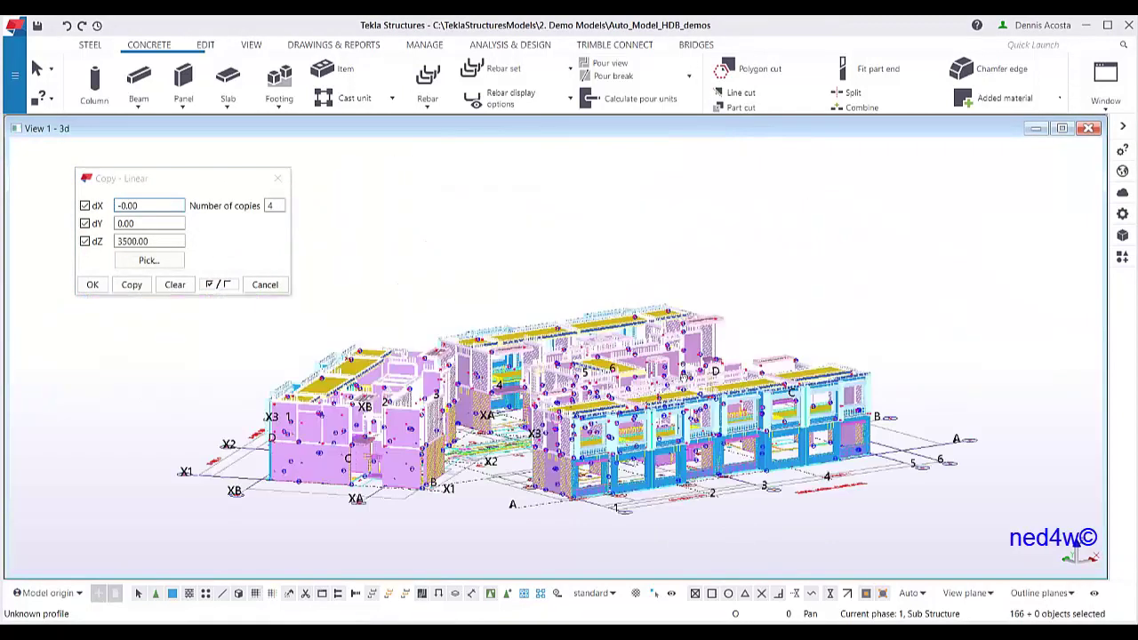
Copy the selected storey upward with 8 copies at a dZ of 2885, and end the copy command
{"action": "left_click", "coordinate": [277, 205]}
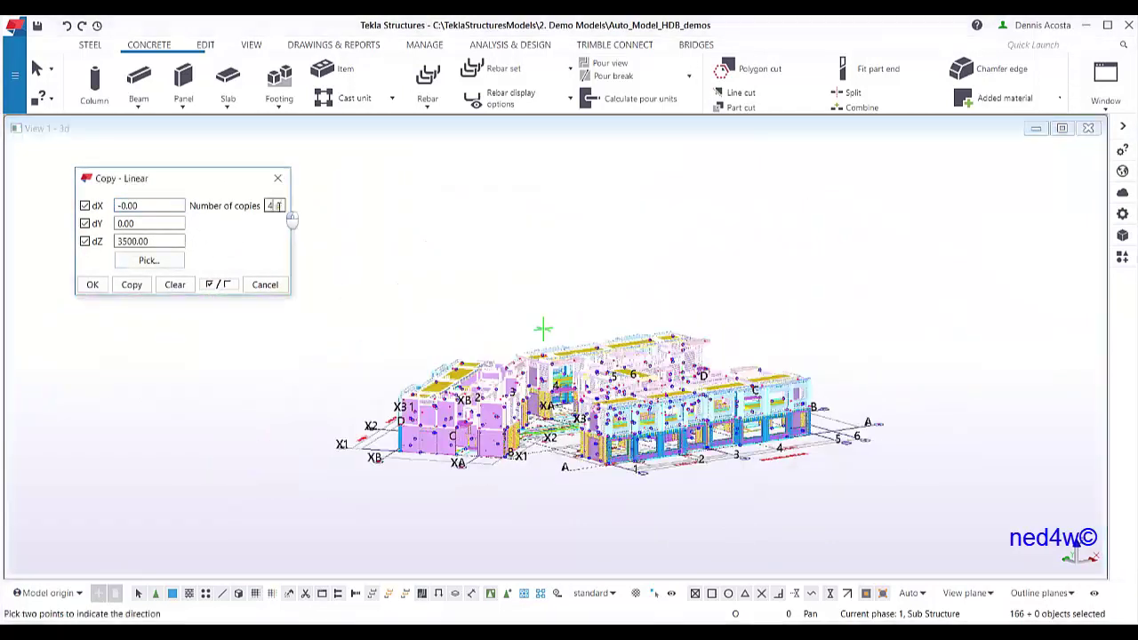
{"action": "double_click", "coordinate": [277, 205]}
{"action": "type", "text": "8"}
{"action": "left_click_drag", "start_coordinate": [183, 241], "coordinate": [90, 252]}
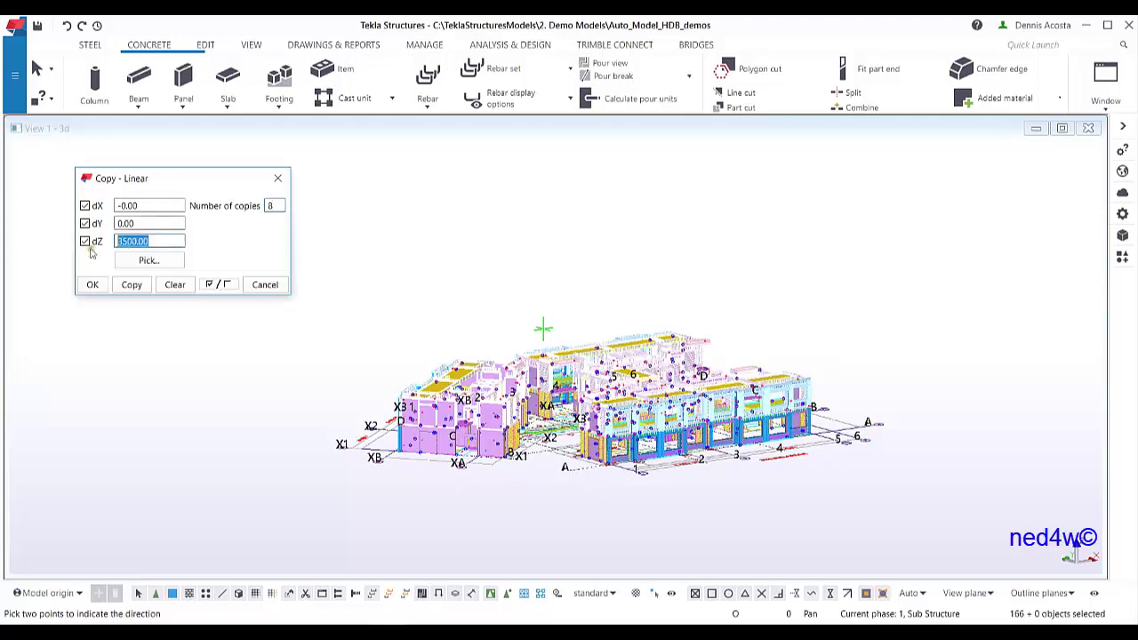
{"action": "type", "text": "28"}
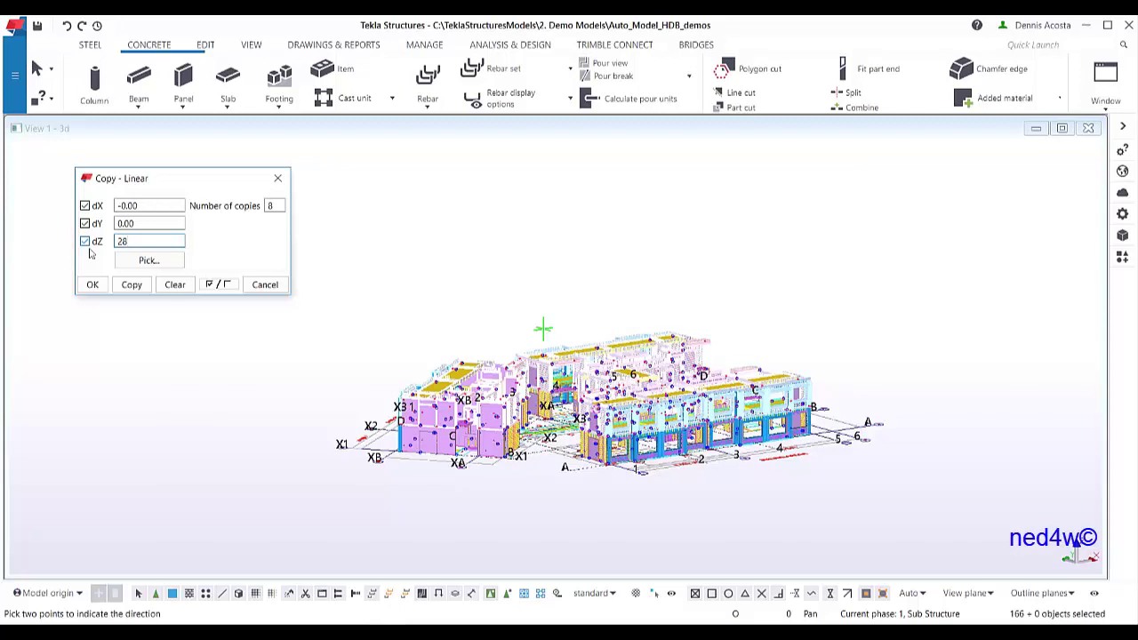
{"action": "type", "text": "80"}
{"action": "key", "text": "BackSpace"}
{"action": "type", "text": "5"}
{"action": "left_click", "coordinate": [132, 285]}
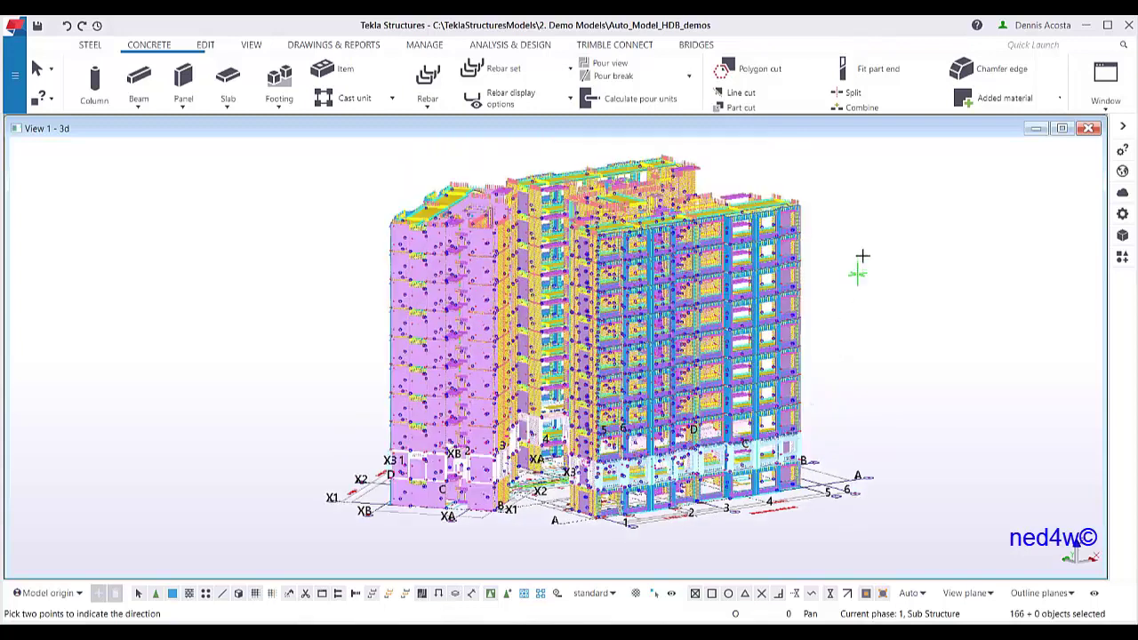
{"action": "right_click", "coordinate": [891, 265]}
{"action": "left_click", "coordinate": [900, 265]}
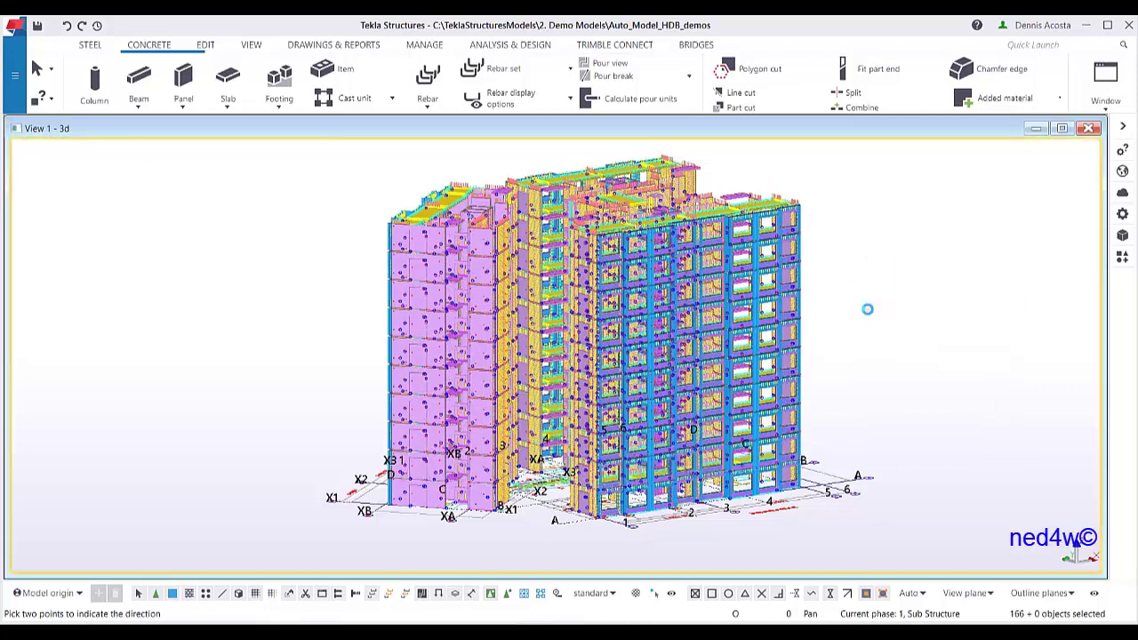
{"action": "left_click", "coordinate": [278, 179]}
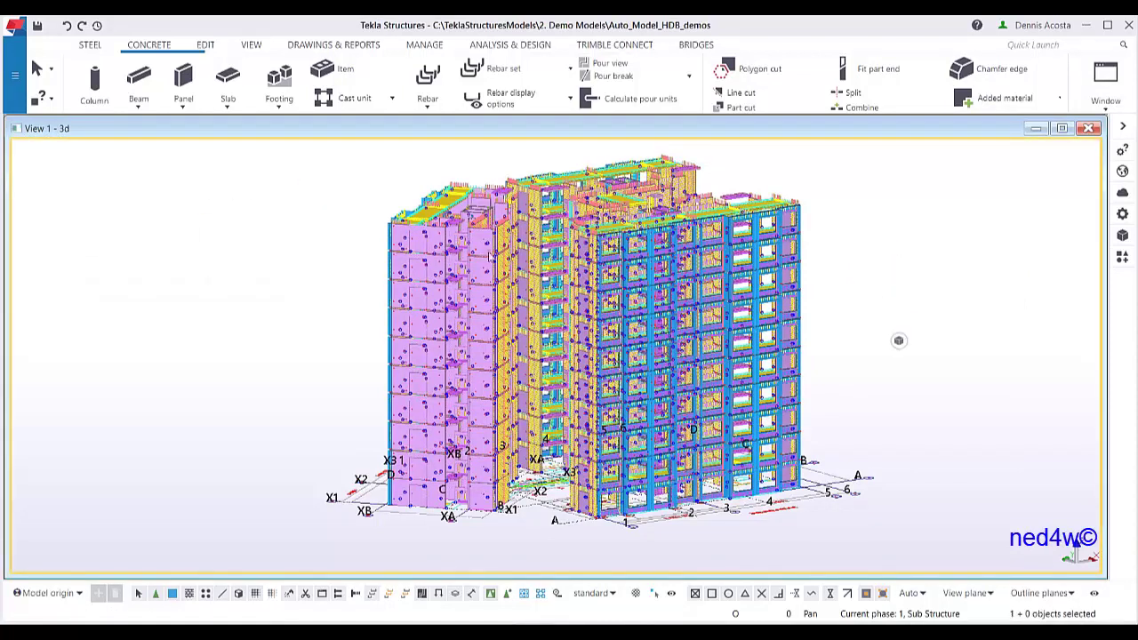
Redraw the 3D view of the multi-storey building
{"action": "right_click", "coordinate": [868, 266]}
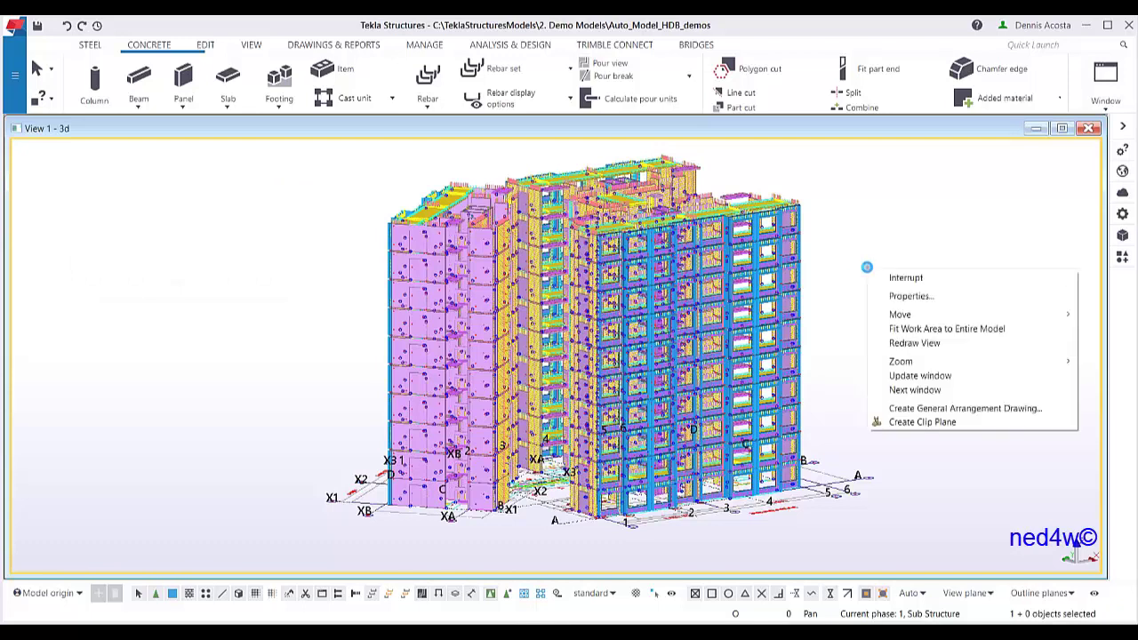
{"action": "left_click", "coordinate": [901, 343]}
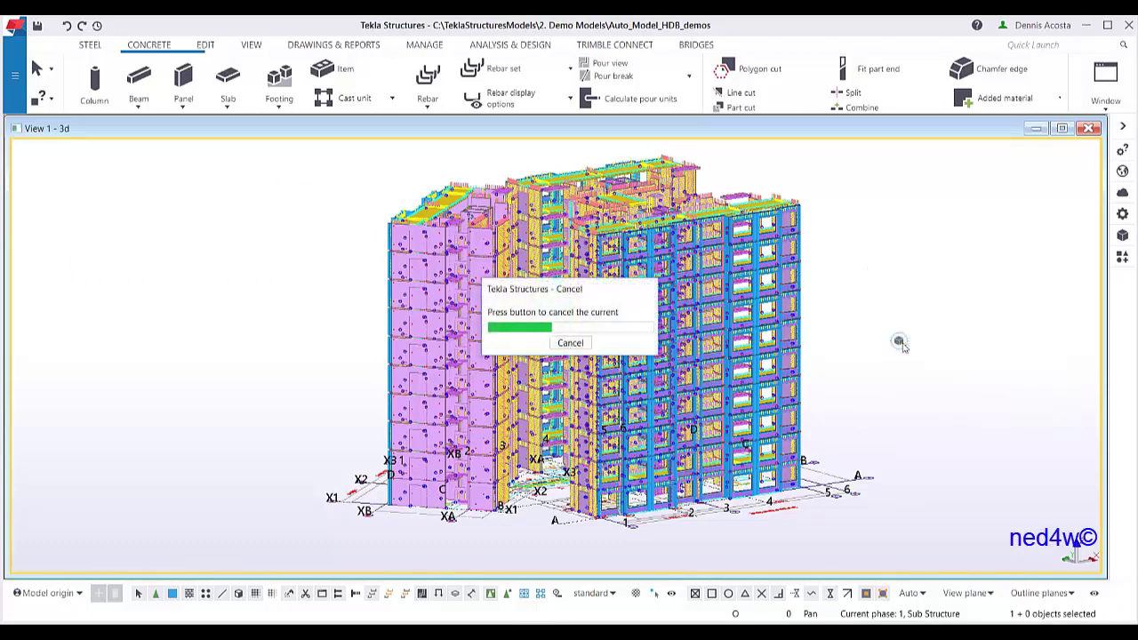
{"action": "scroll", "coordinate": [601, 382], "scroll_direction": "up", "scroll_amount": 2}
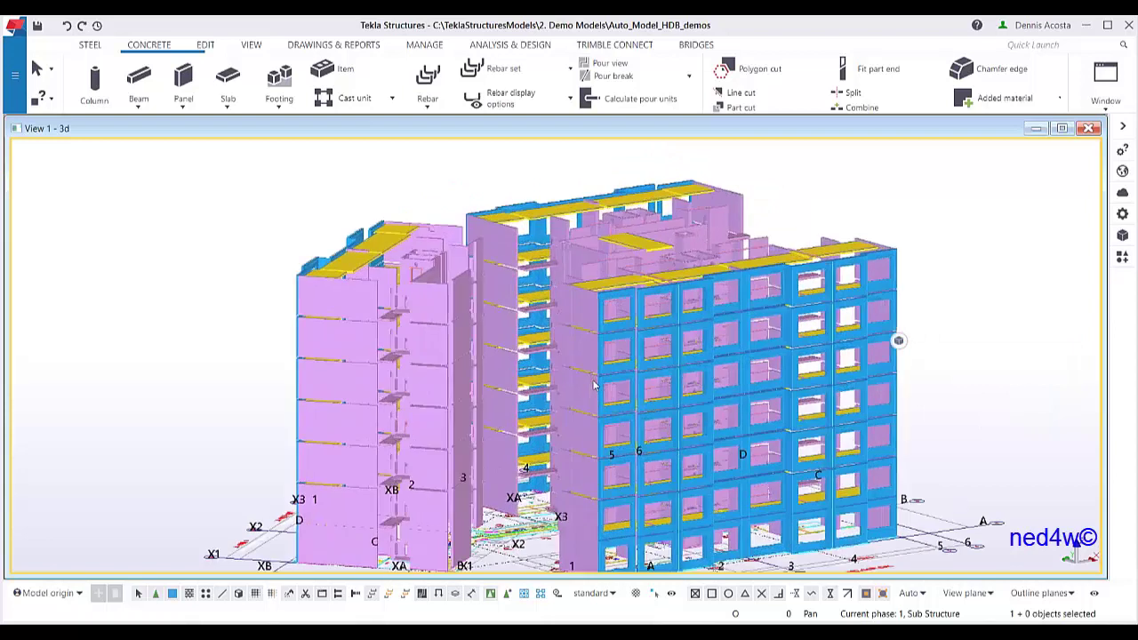
Set the 3D view's upward view depth to 550000000.00 and apply the change
{"action": "double_click", "coordinate": [905, 300]}
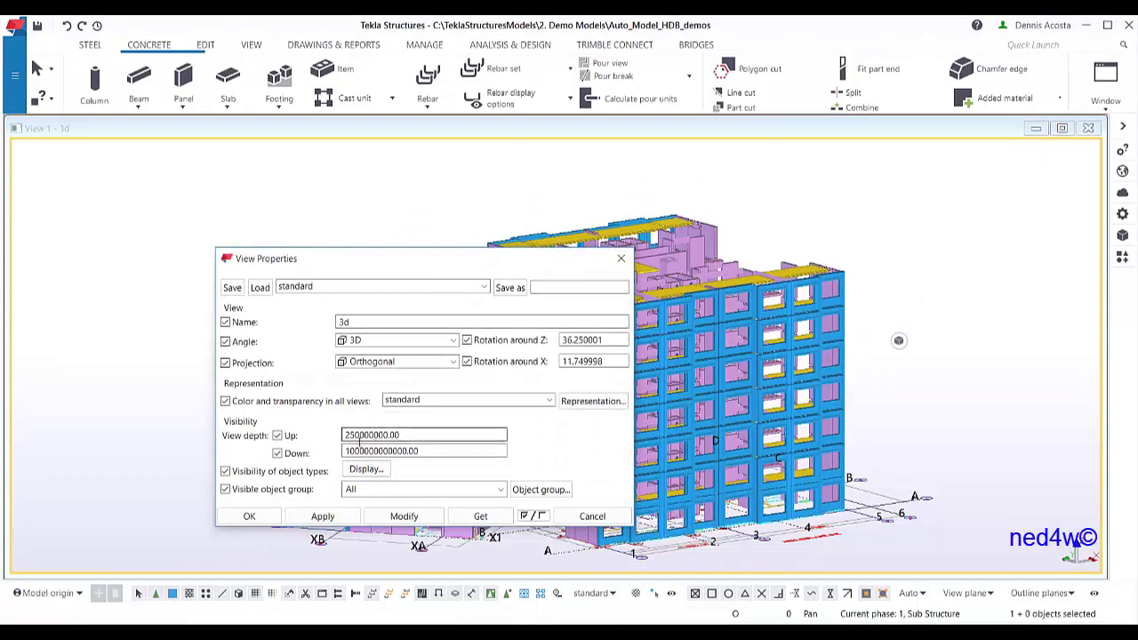
{"action": "left_click", "coordinate": [347, 435]}
{"action": "key", "text": "BackSpace"}
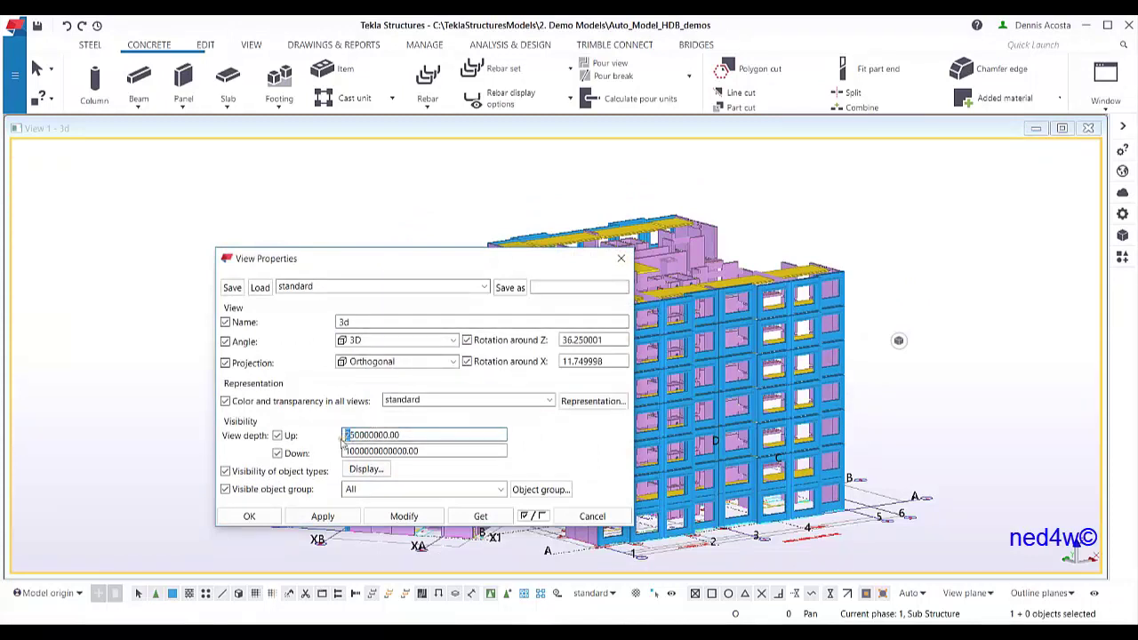
{"action": "type", "text": "5"}
{"action": "left_click", "coordinate": [403, 517]}
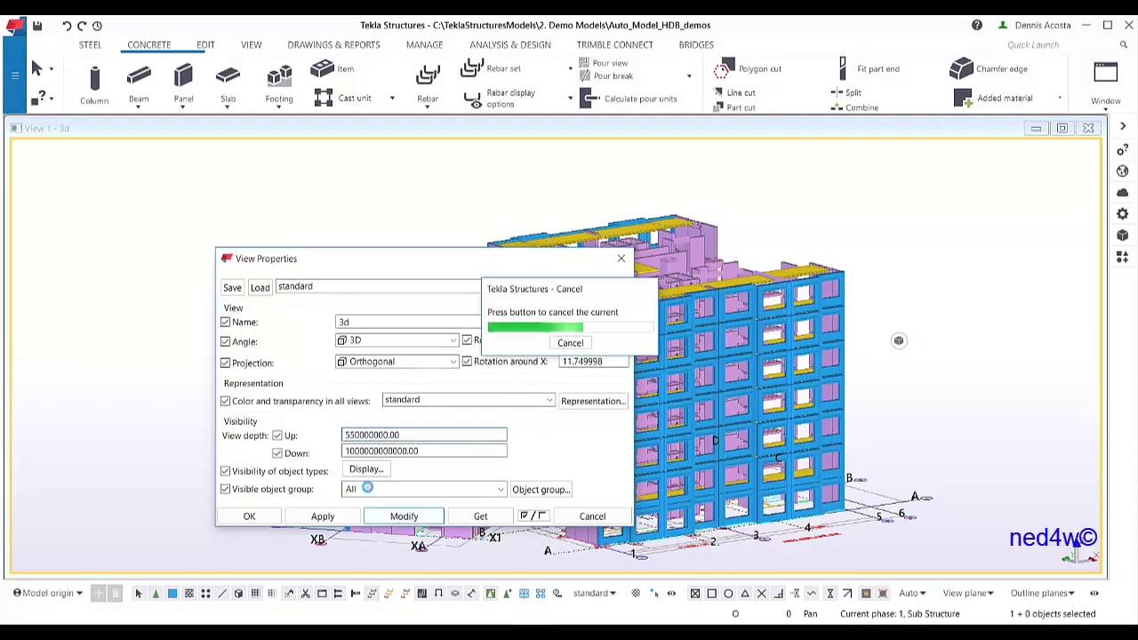
{"action": "left_click", "coordinate": [251, 516]}
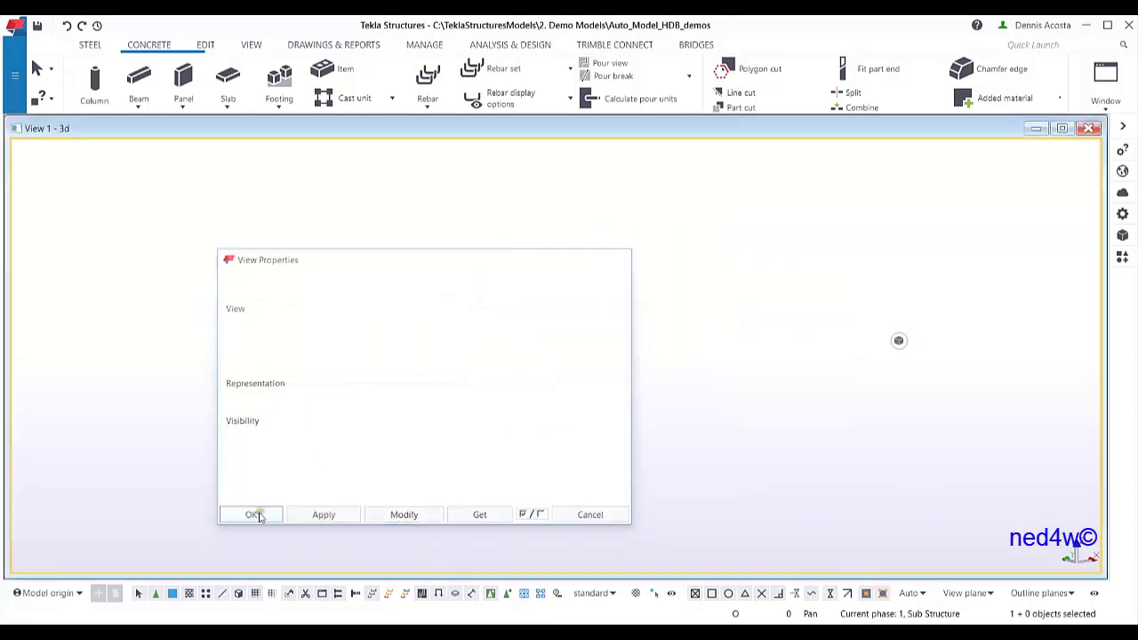
Fit the work area to the entire model and examine the full-height building from another angle
{"action": "right_click", "coordinate": [636, 340]}
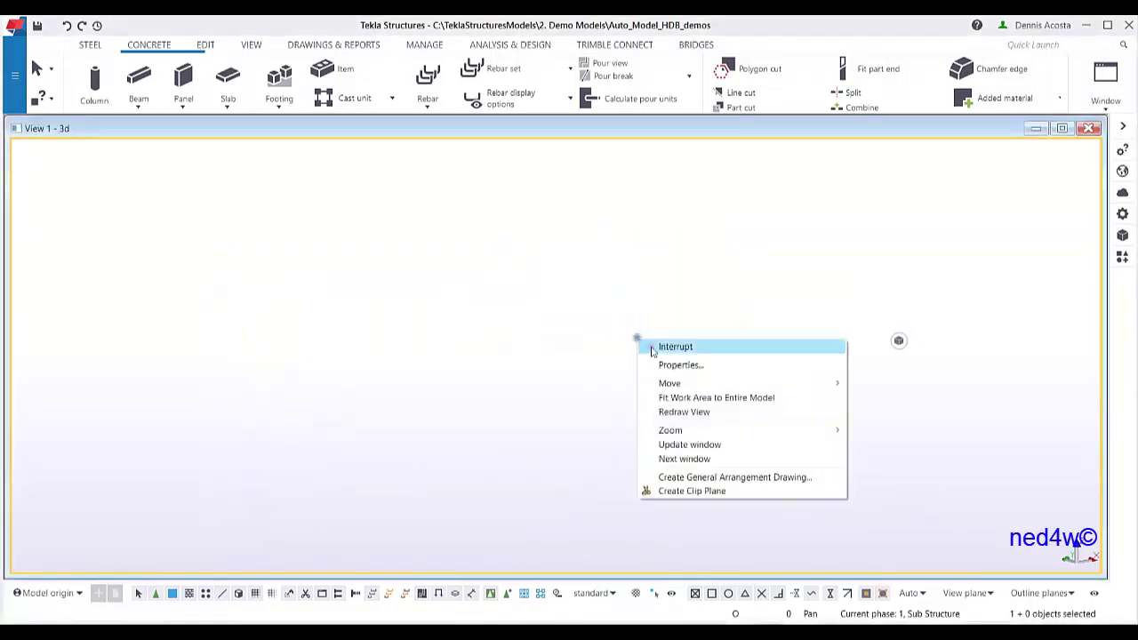
{"action": "left_click", "coordinate": [673, 397]}
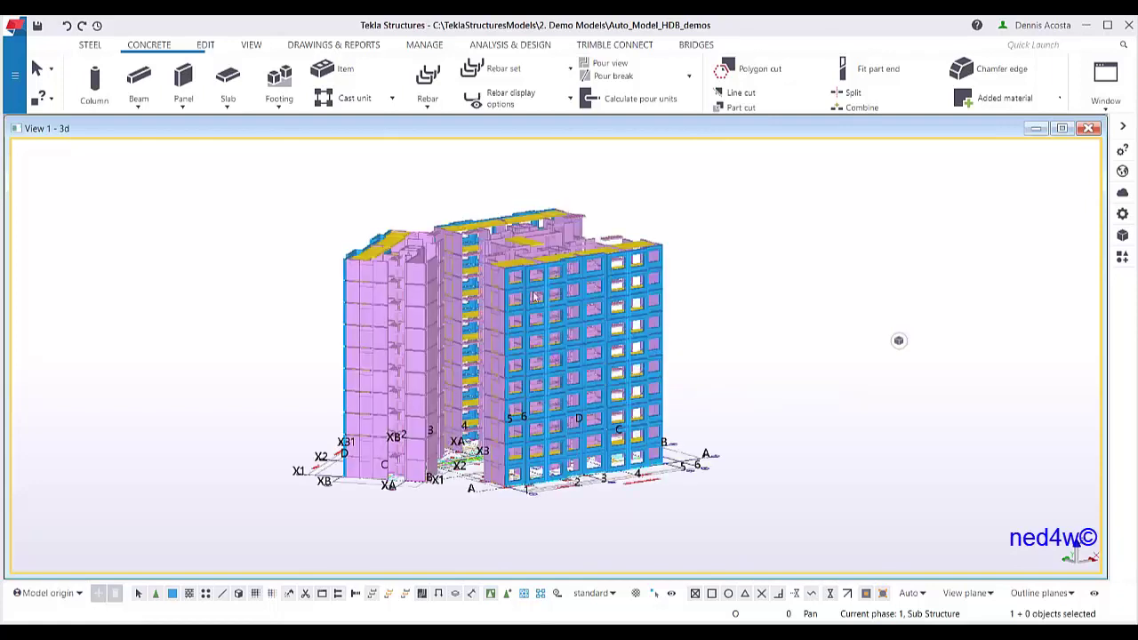
{"action": "scroll", "coordinate": [511, 302], "scroll_direction": "up", "scroll_amount": 5}
{"action": "middle_click_drag", "start_coordinate": [485, 402], "coordinate": [394, 400], "text": "ctrl"}
{"action": "scroll", "coordinate": [589, 478], "scroll_direction": "down", "scroll_amount": 3}
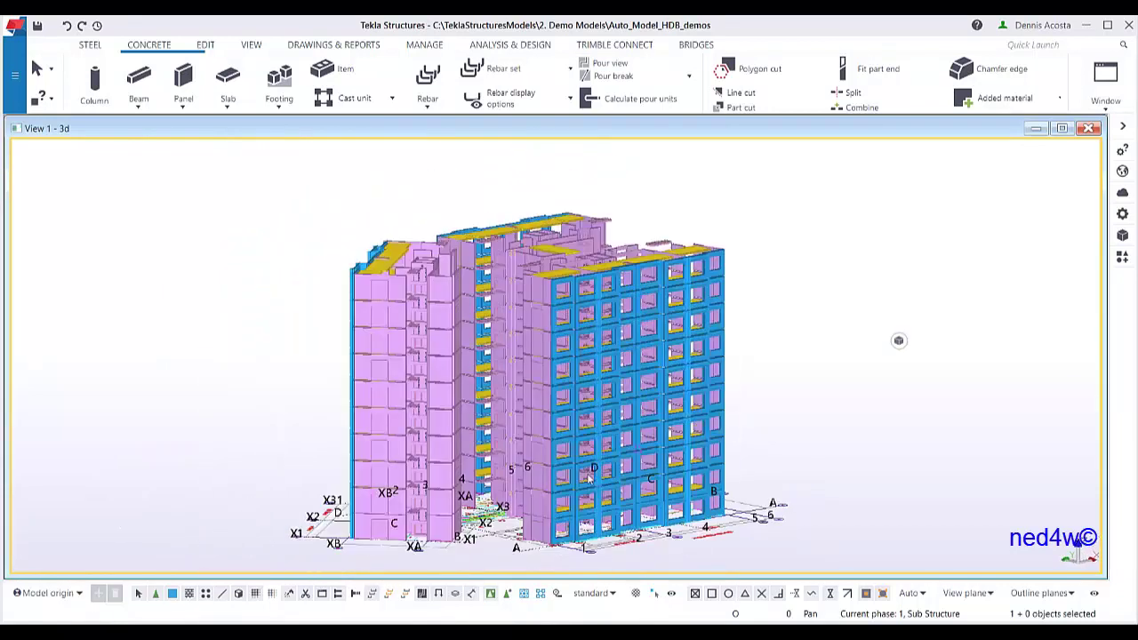